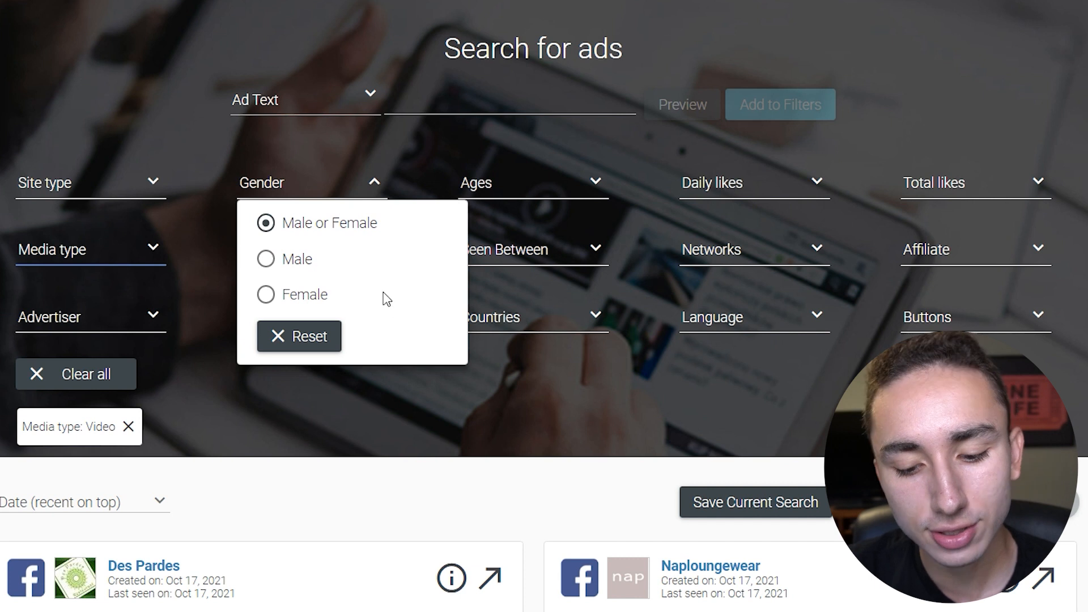
# Filter the ads to total likes from 1,200 to 100,000+
pyautogui.click(419, 139)
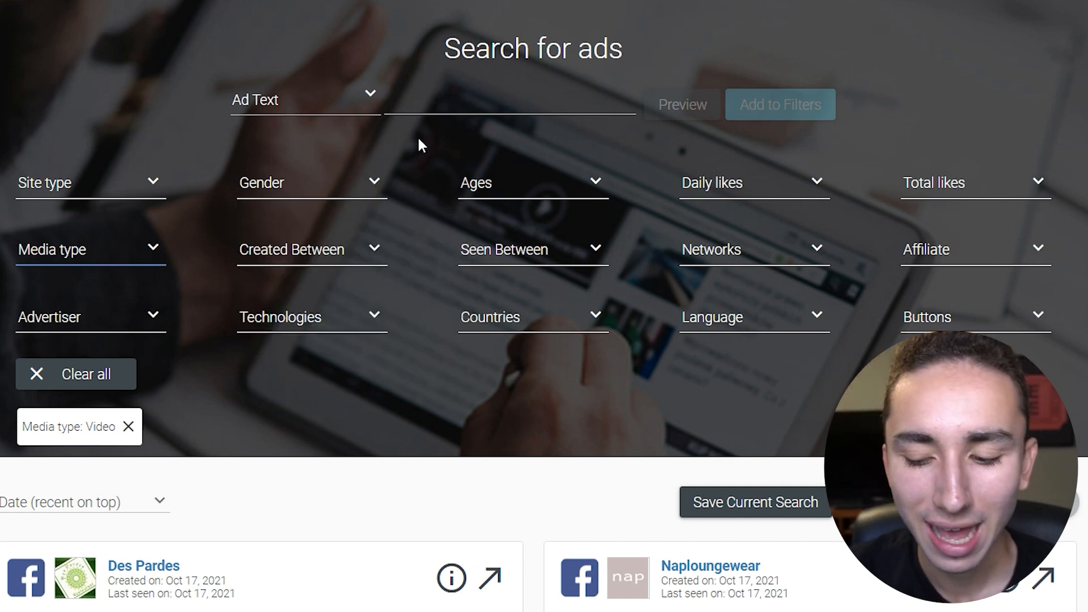
pyautogui.click(978, 182)
pyautogui.moveTo(928, 262); pyautogui.dragTo(997, 261)
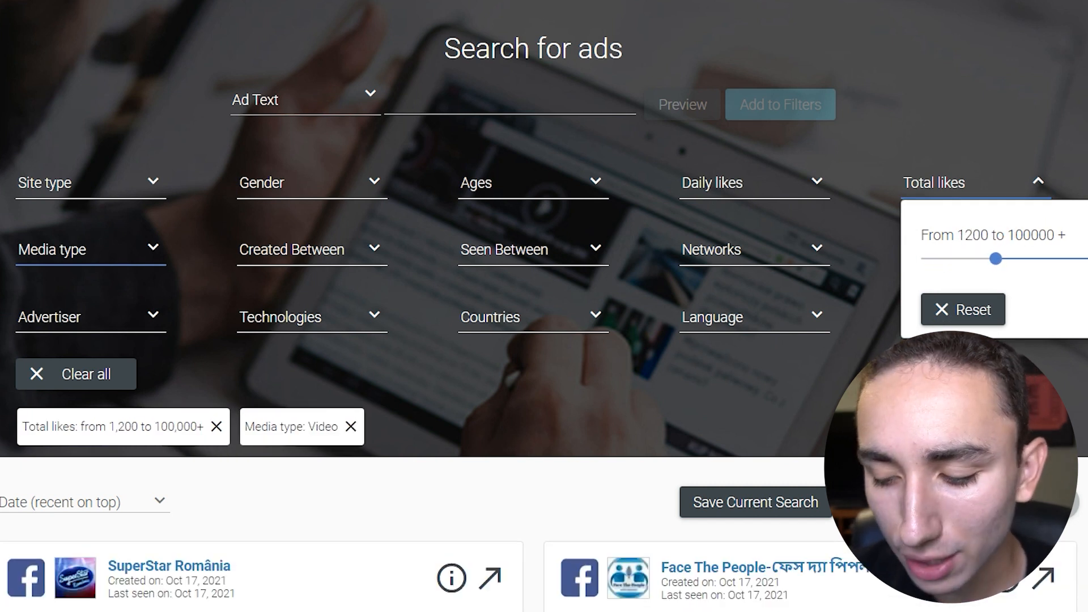
pyautogui.click(963, 385)
# Limit the ad creation dates to between 01-Sep-2021 and 12-Oct-2021
pyautogui.scroll(-2, 544, 306)
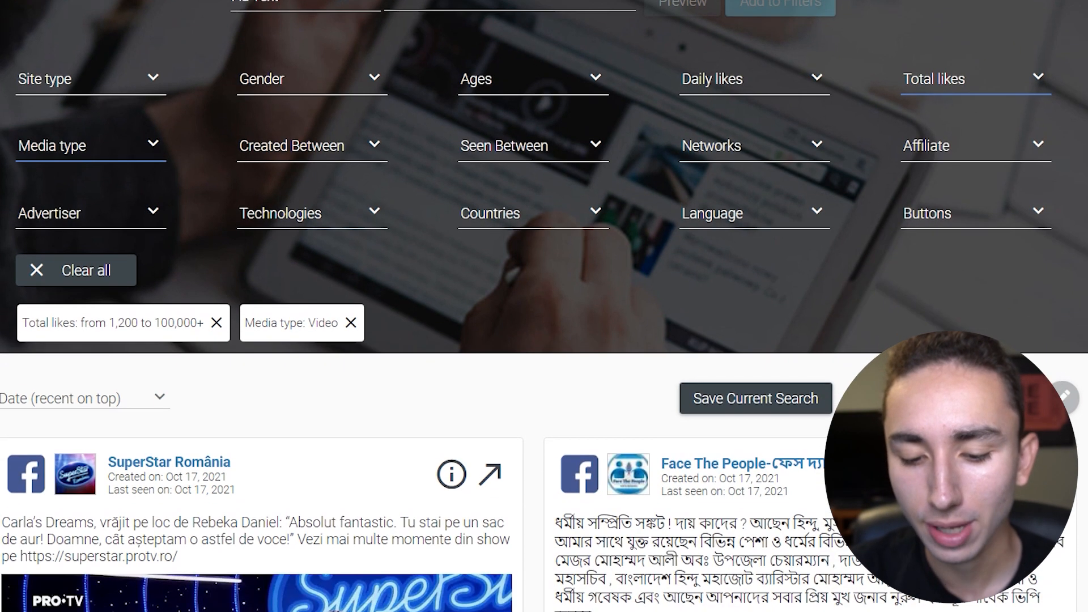
pyautogui.click(333, 152)
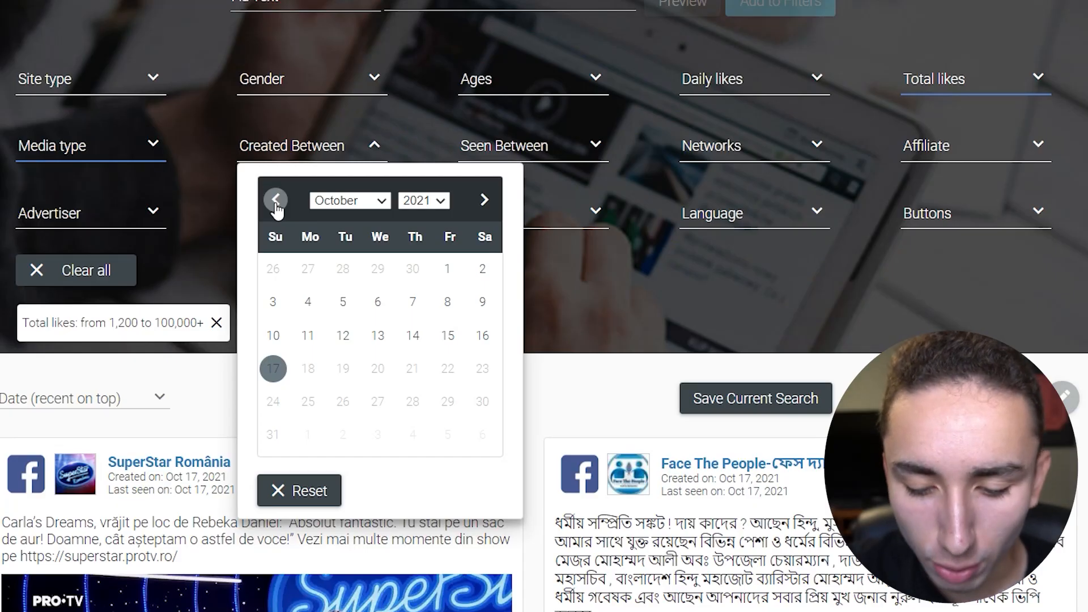
pyautogui.click(276, 204)
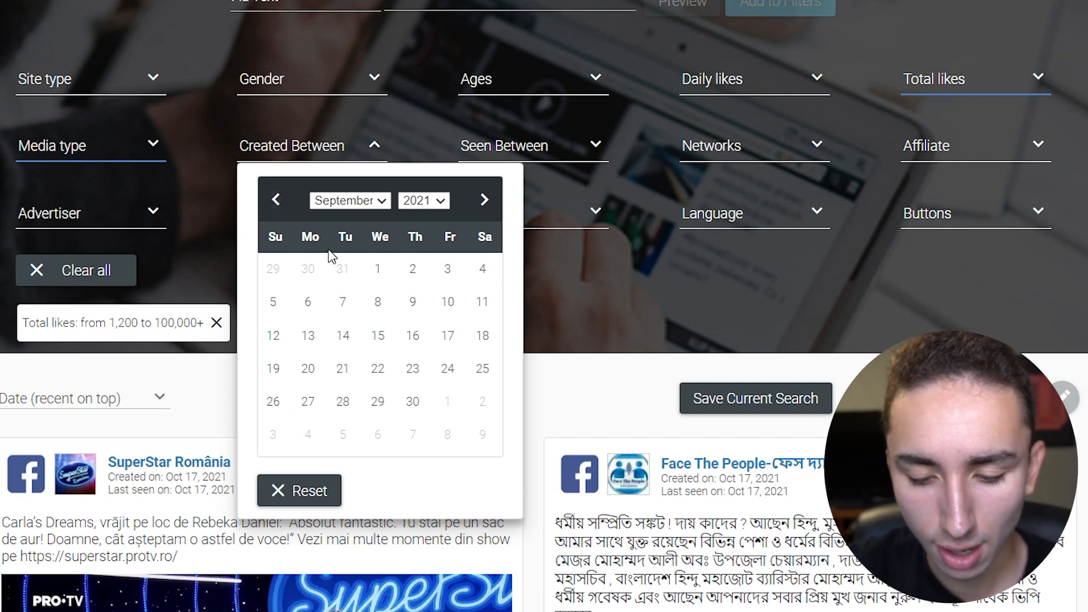
pyautogui.click(369, 272)
pyautogui.click(484, 199)
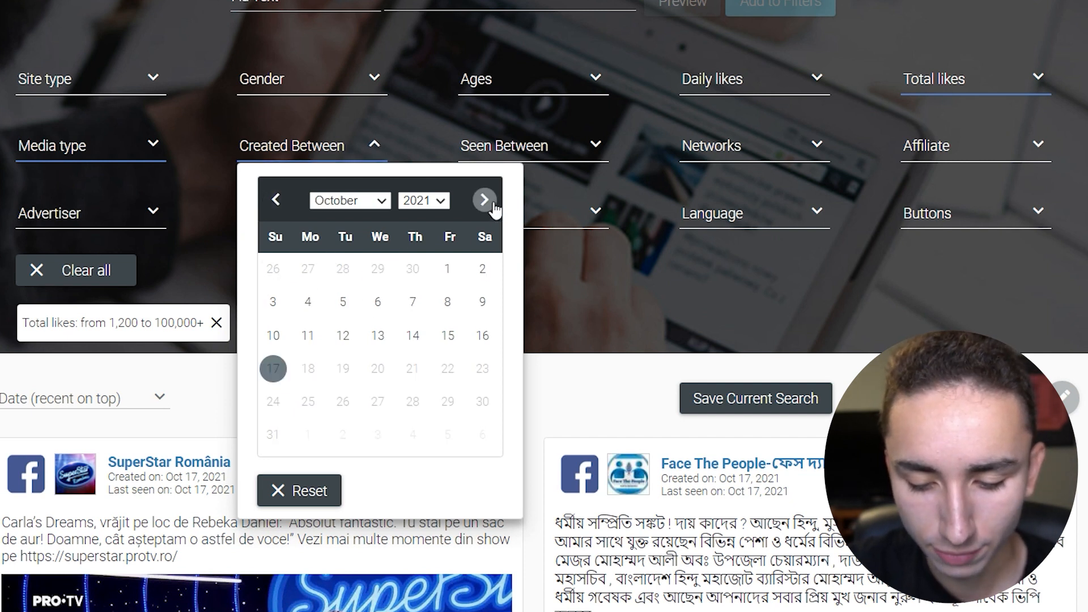
pyautogui.click(341, 336)
pyautogui.click(738, 256)
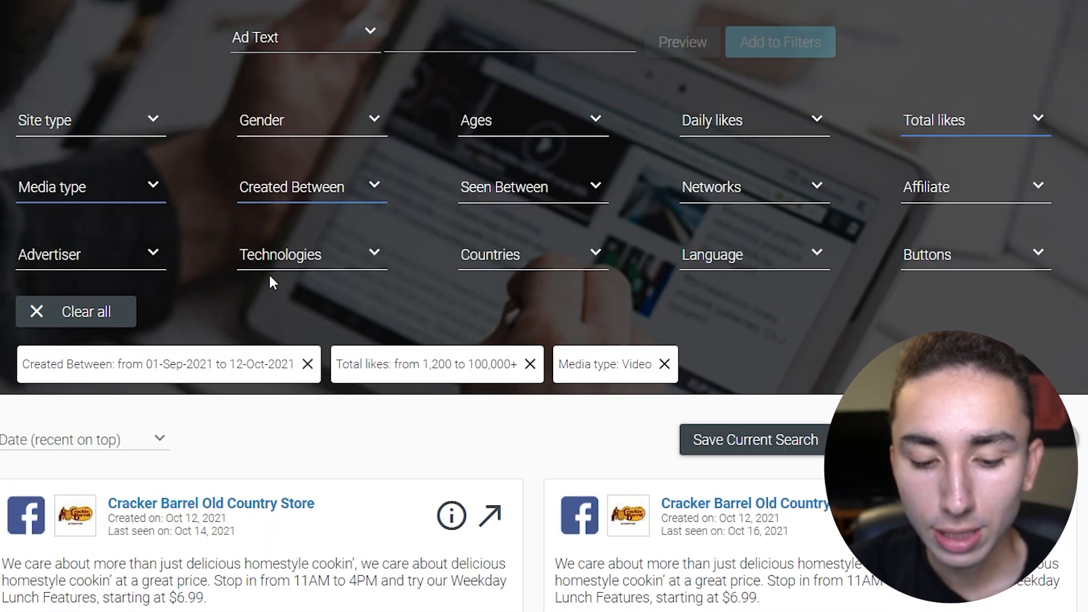
# Find Shopify among the technologies and add it as a filter
pyautogui.click(299, 267)
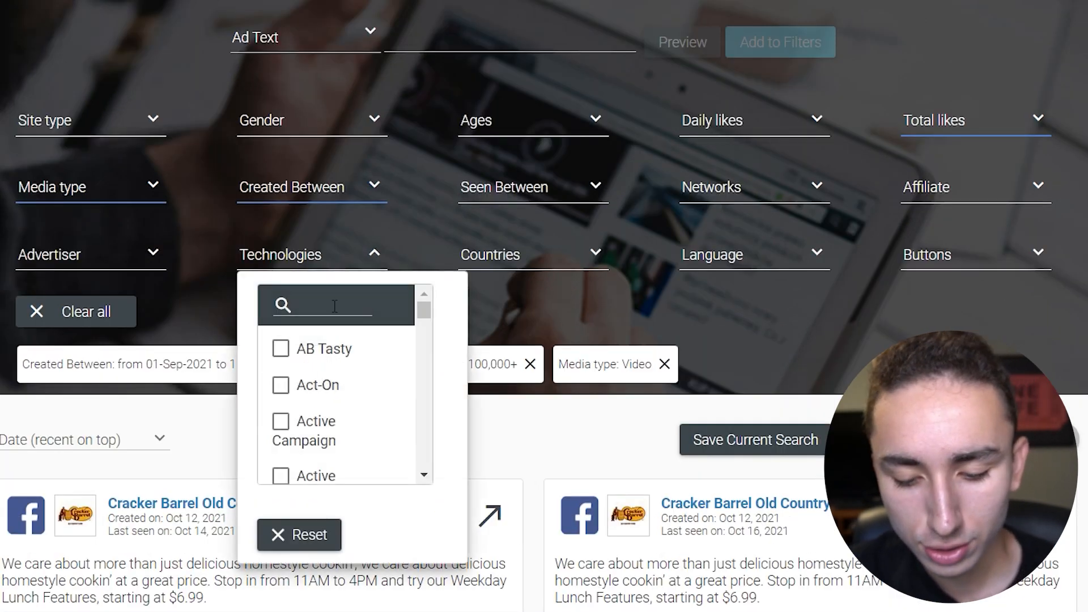
pyautogui.write('shopi')
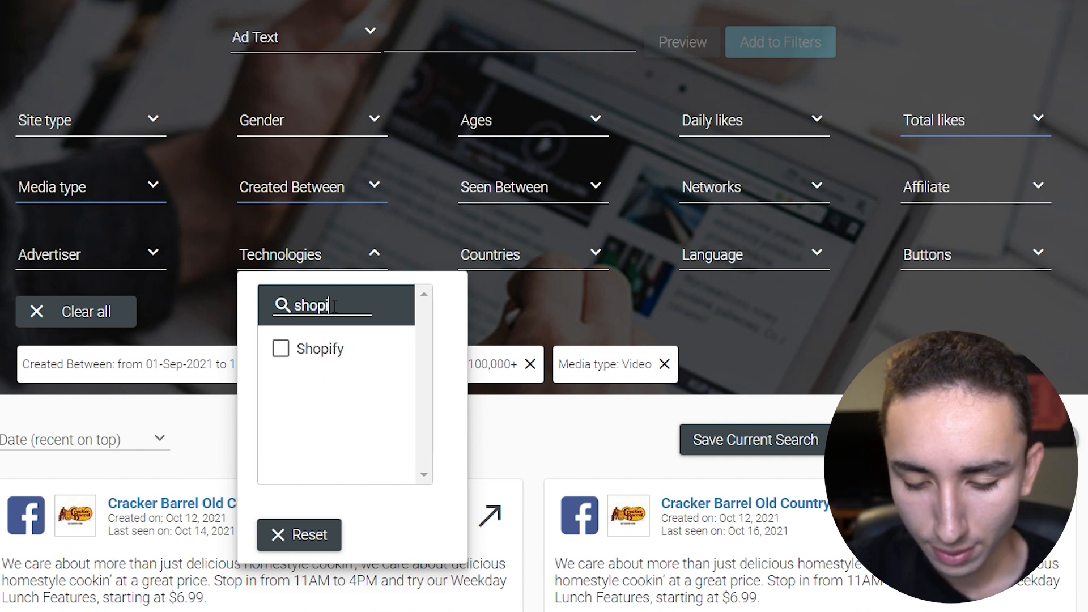
pyautogui.click(335, 348)
pyautogui.click(773, 280)
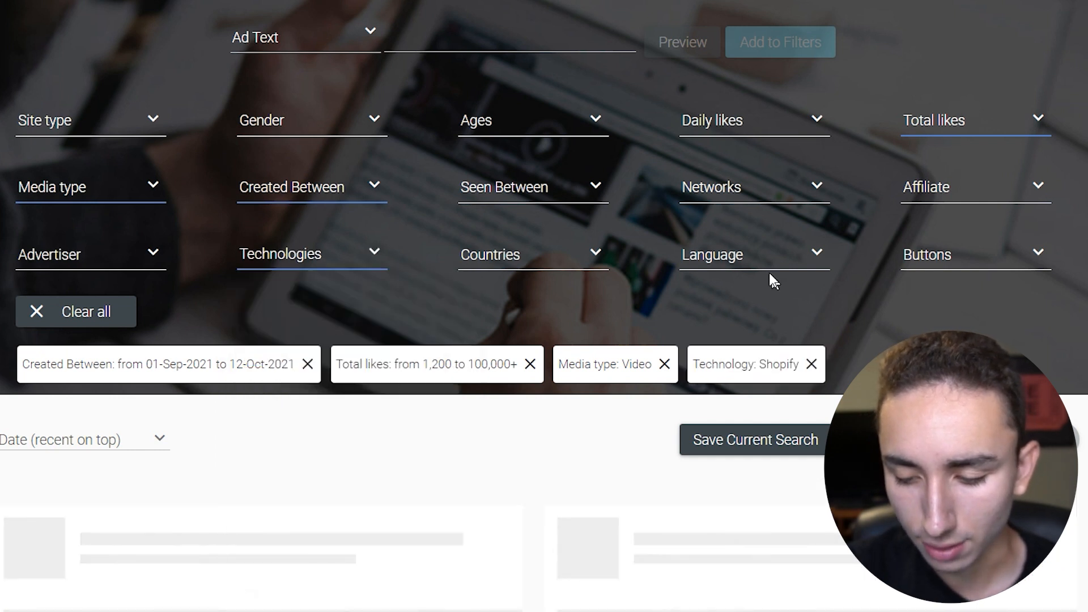
# Restrict the ads to those with a Shop Now button and to the English language
pyautogui.click(951, 257)
pyautogui.click(963, 383)
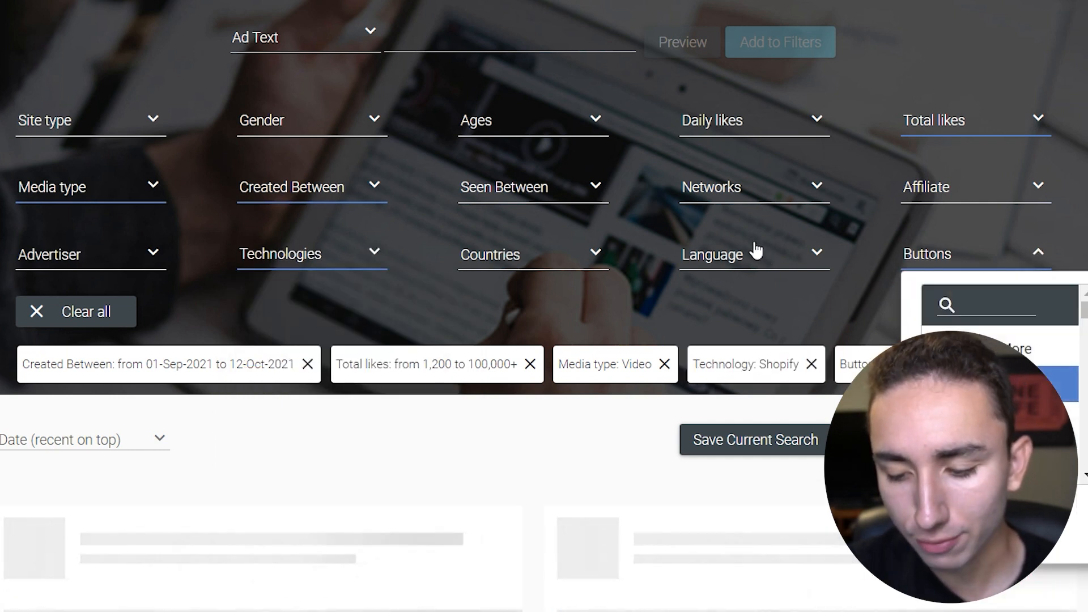
pyautogui.click(757, 250)
pyautogui.write('englus')
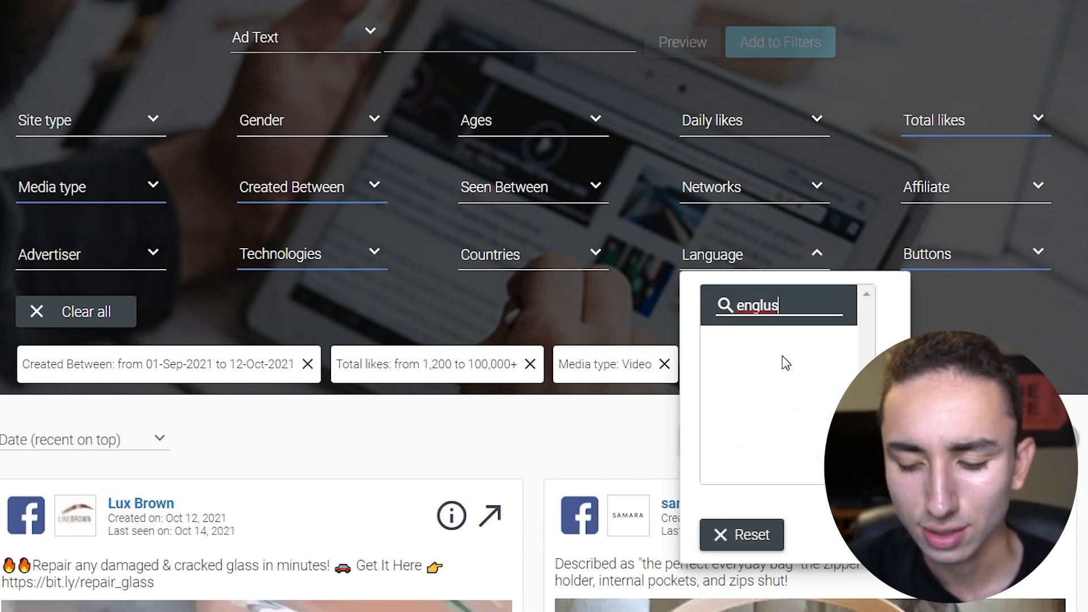
pyautogui.press('BackSpace')
pyautogui.press('BackSpace')
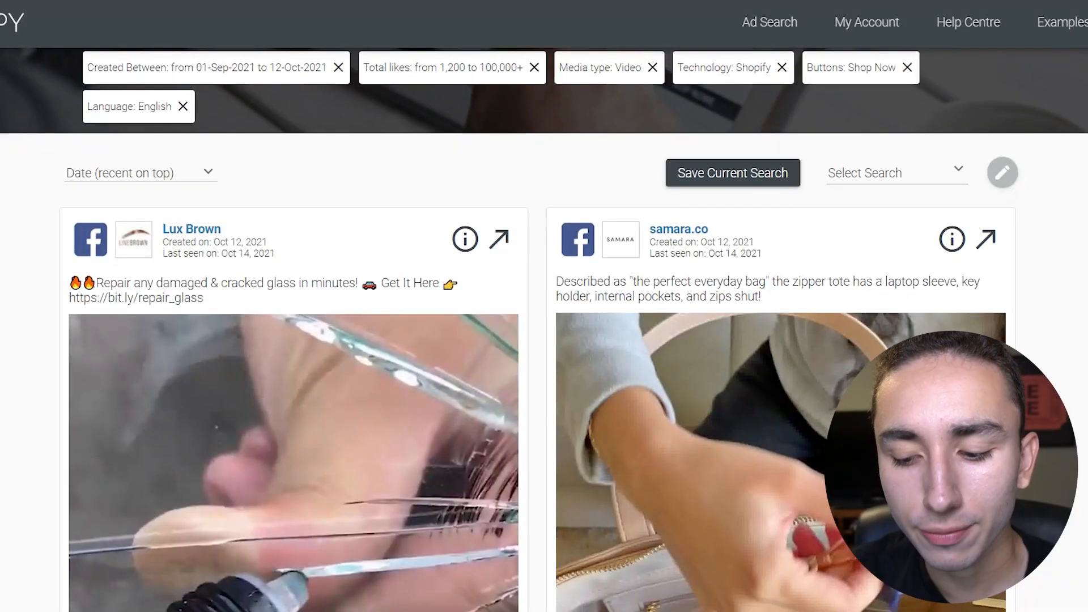
# Browse the filtered video ads, examining their products, ad texts, creation dates and engagement figures
pyautogui.scroll(-2, 784, 146)
pyautogui.moveTo(772, 175); pyautogui.dragTo(892, 193)
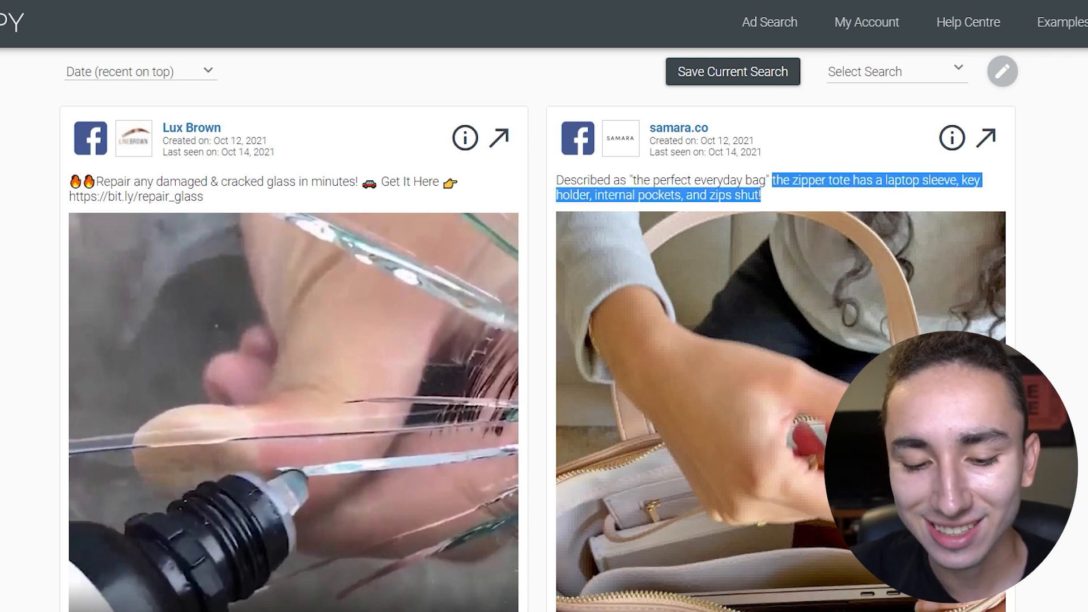
pyautogui.scroll(-3, 539, 330)
pyautogui.scroll(2, 538, 330)
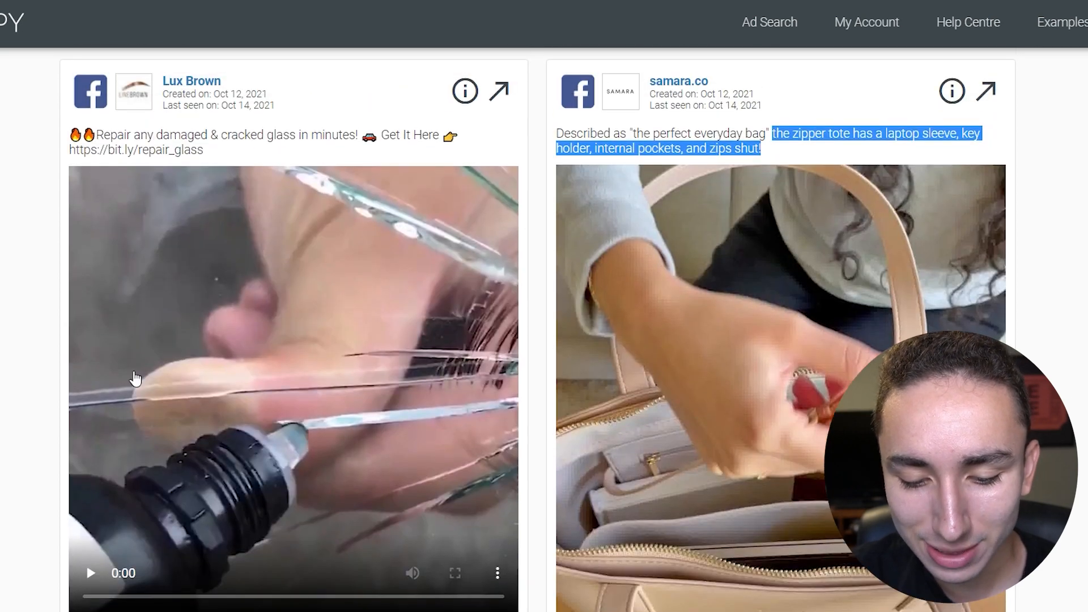
pyautogui.scroll(-10, 539, 330)
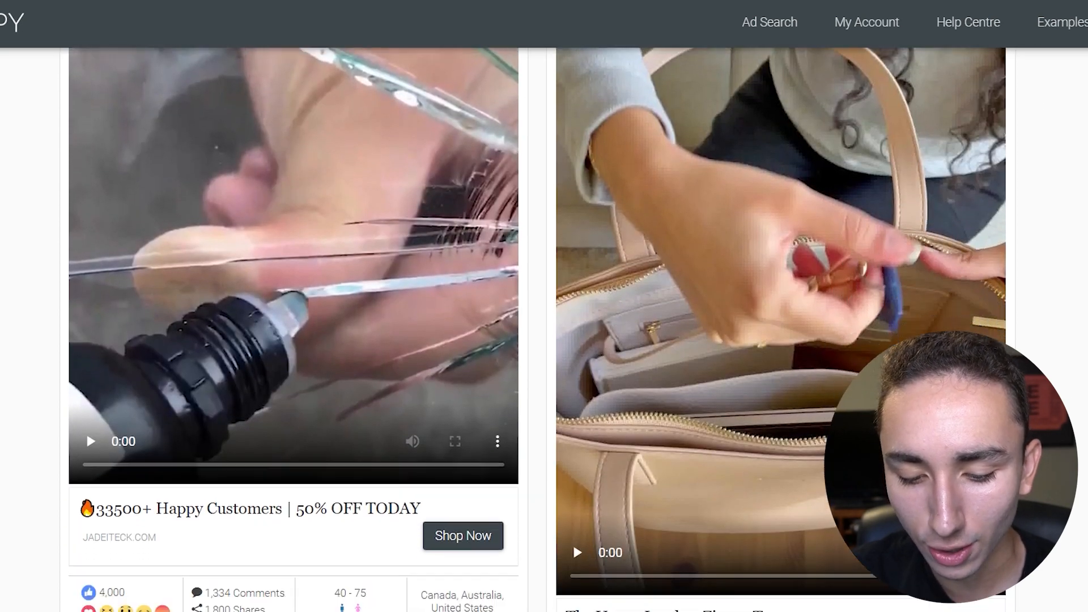
pyautogui.scroll(-10, 539, 329)
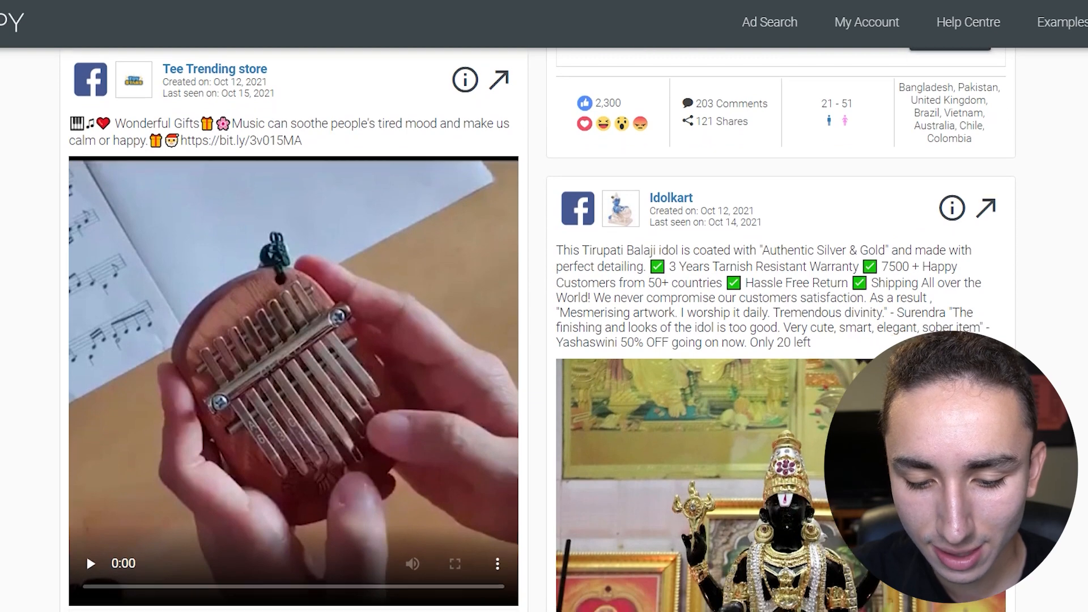
pyautogui.scroll(-20, 539, 330)
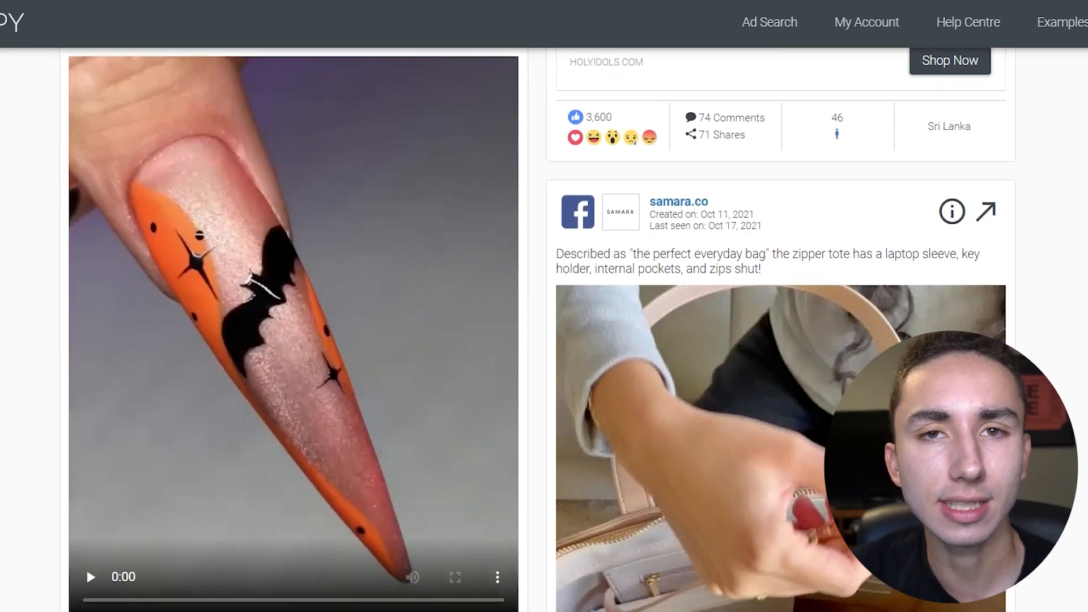
pyautogui.scroll(-8, 723, 526)
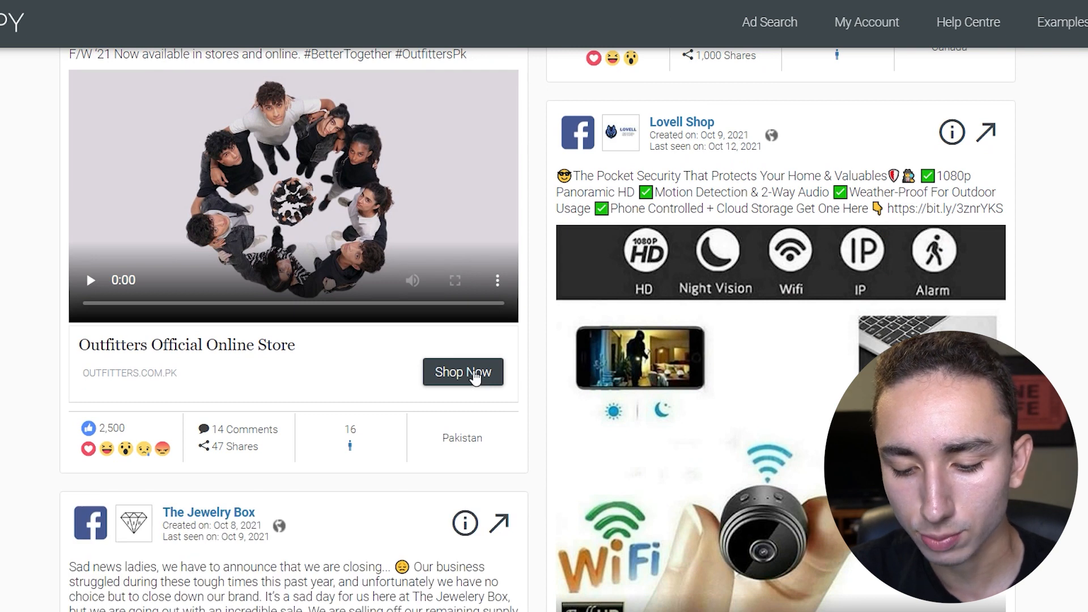
pyautogui.rightClick(499, 363)
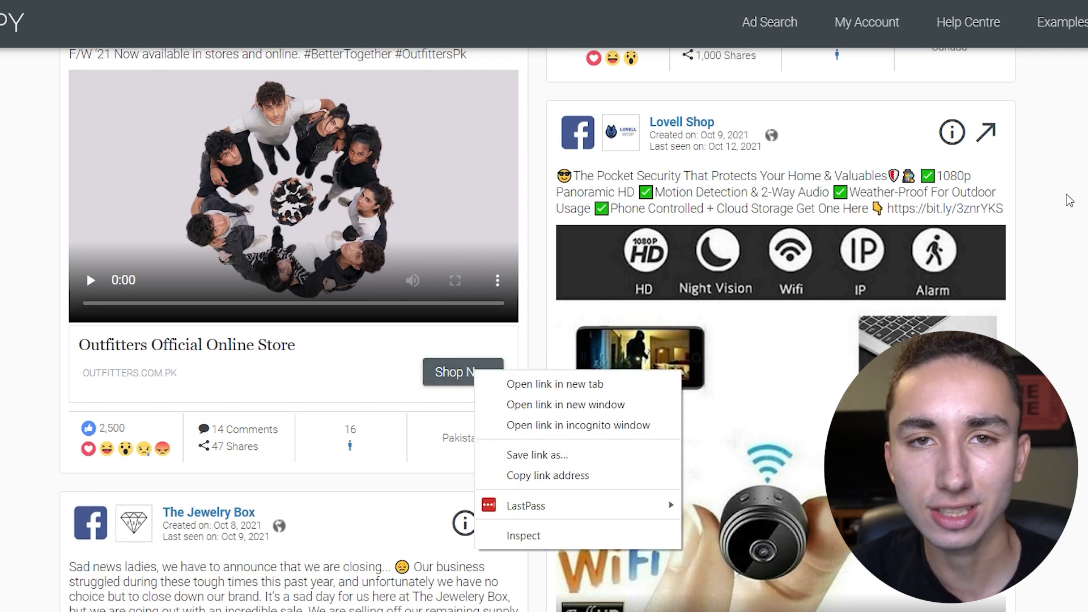
pyautogui.scroll(-20, 1069, 197)
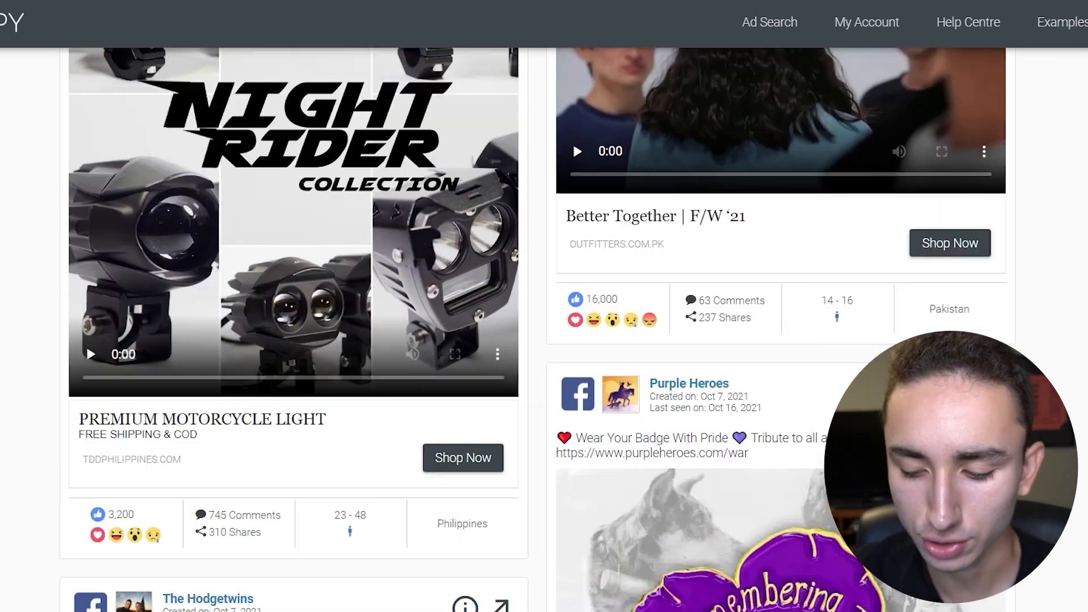
pyautogui.scroll(-20, 1069, 197)
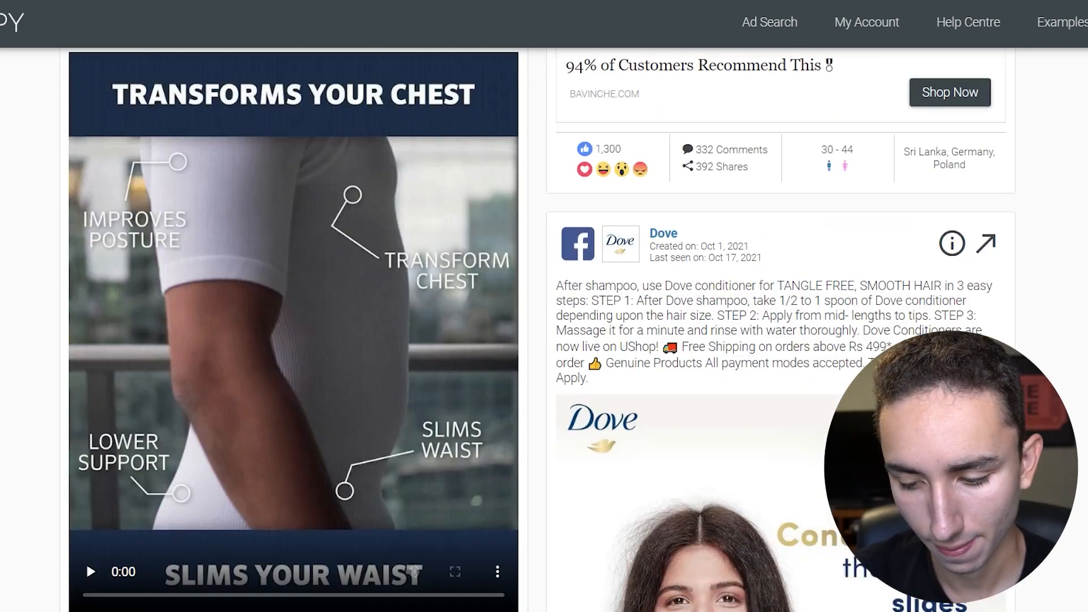
pyautogui.scroll(1, 538, 328)
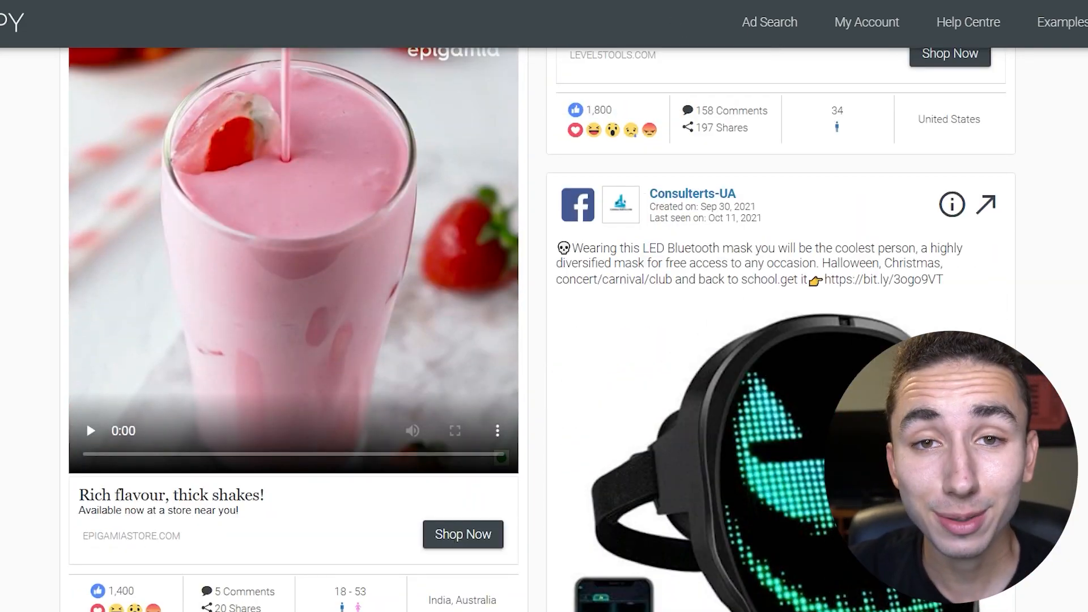
pyautogui.scroll(-5, 537, 329)
pyautogui.scroll(3, 537, 329)
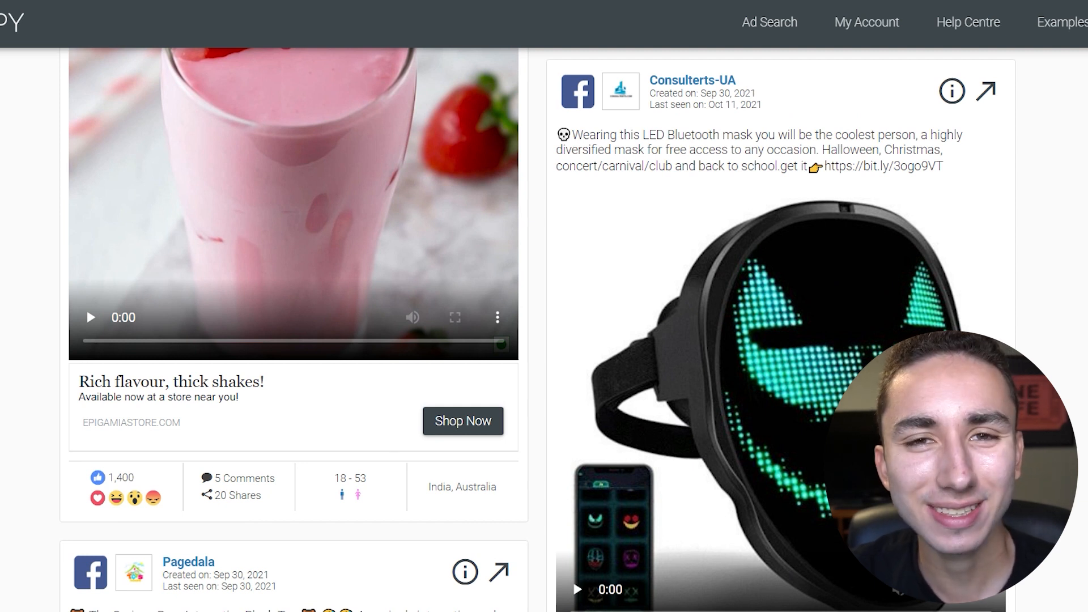
pyautogui.scroll(-13, 537, 328)
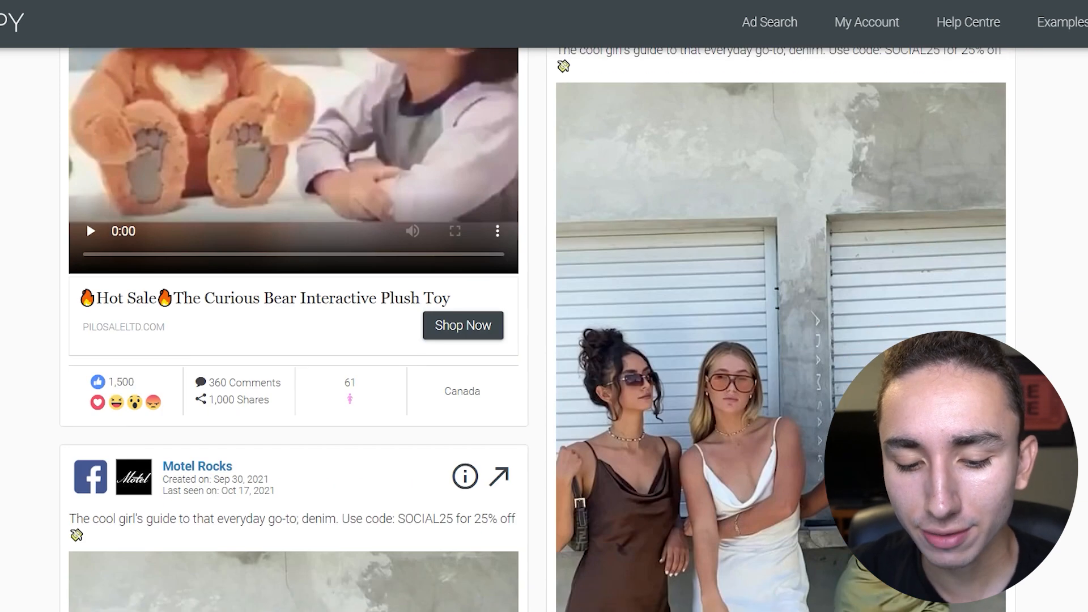
# Play the Curious Bear plush toy ad video muted, skipping ahead and pausing about halfway, and look through the ads below it
pyautogui.scroll(5, 537, 329)
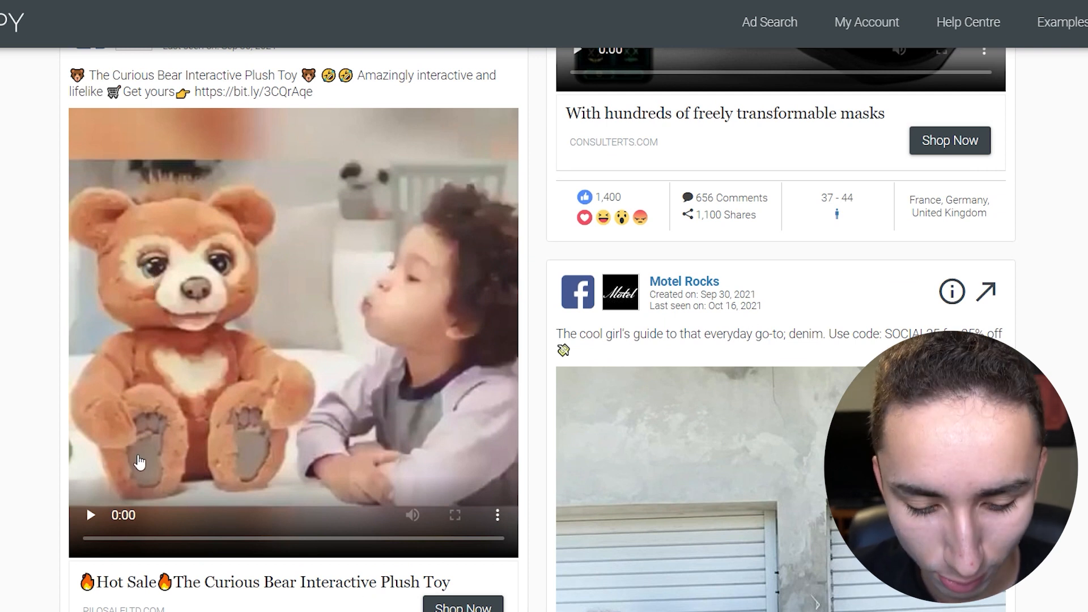
pyautogui.click(86, 515)
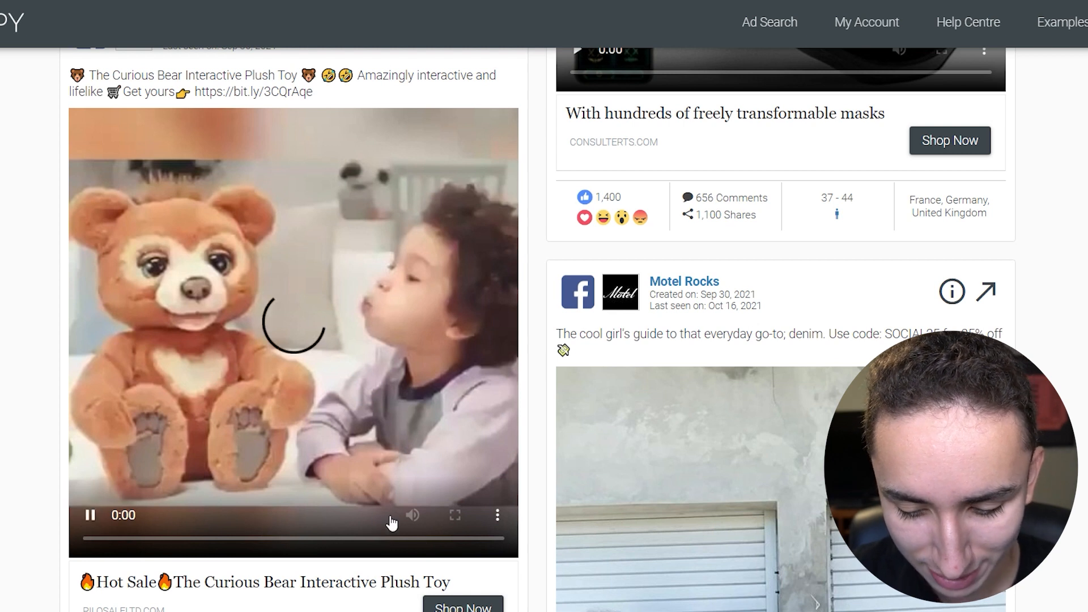
pyautogui.click(413, 514)
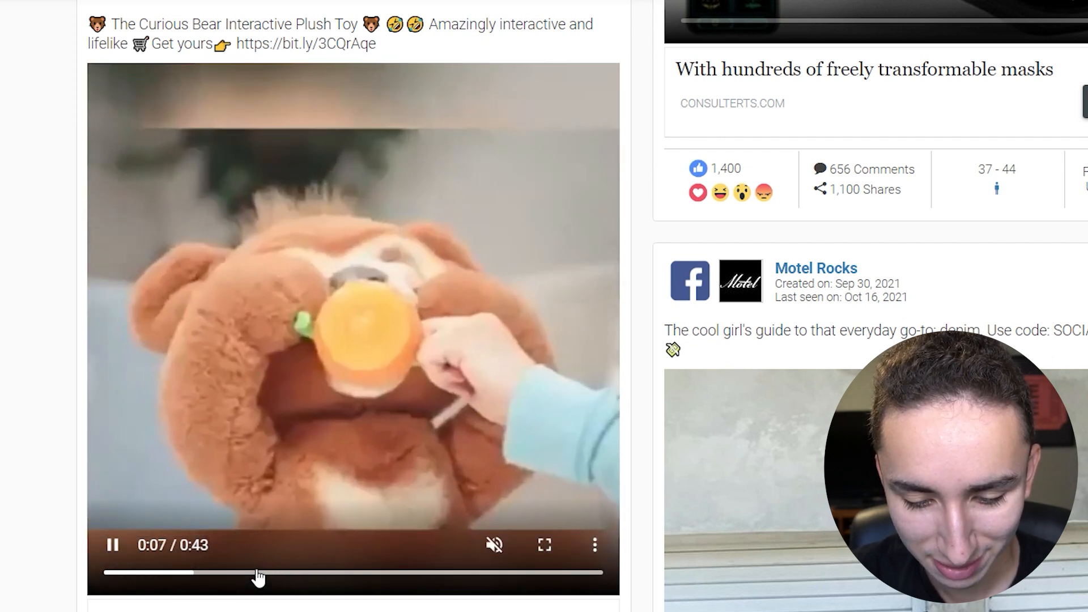
pyautogui.click(317, 574)
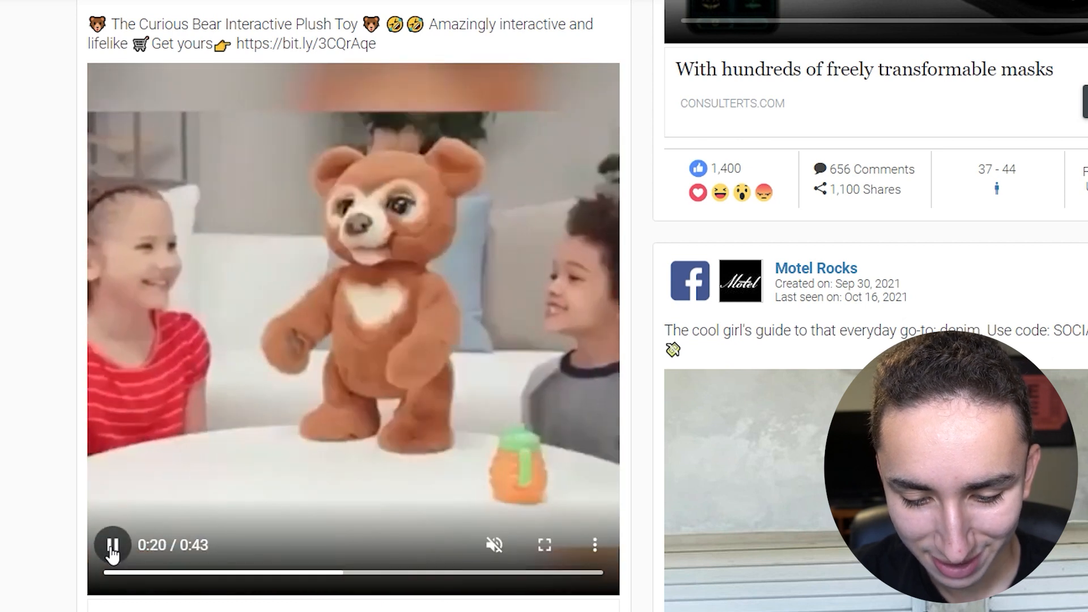
pyautogui.click(112, 547)
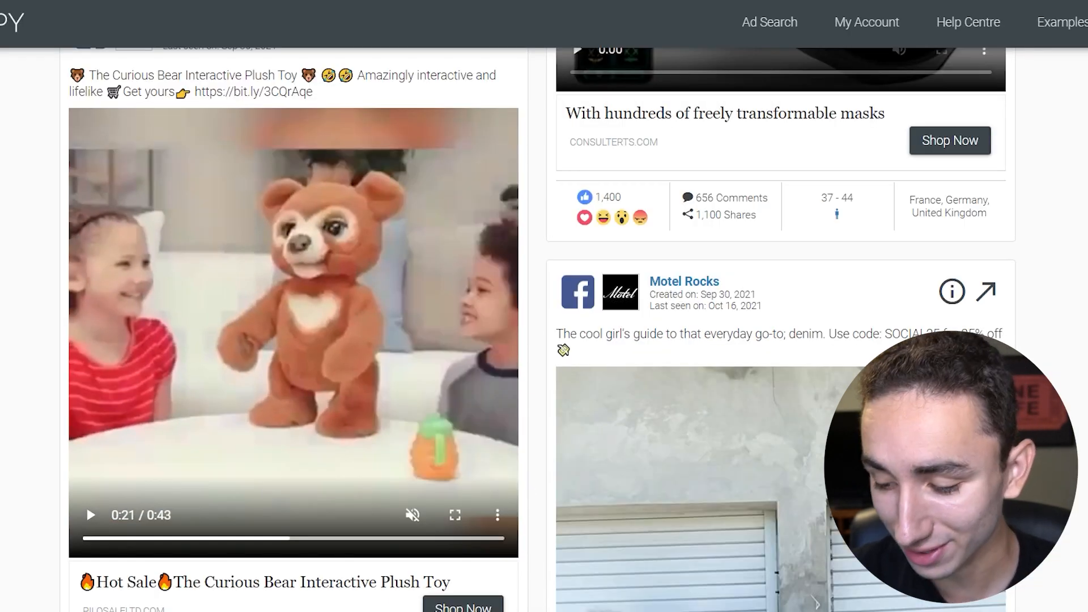
pyautogui.scroll(-12, 542, 329)
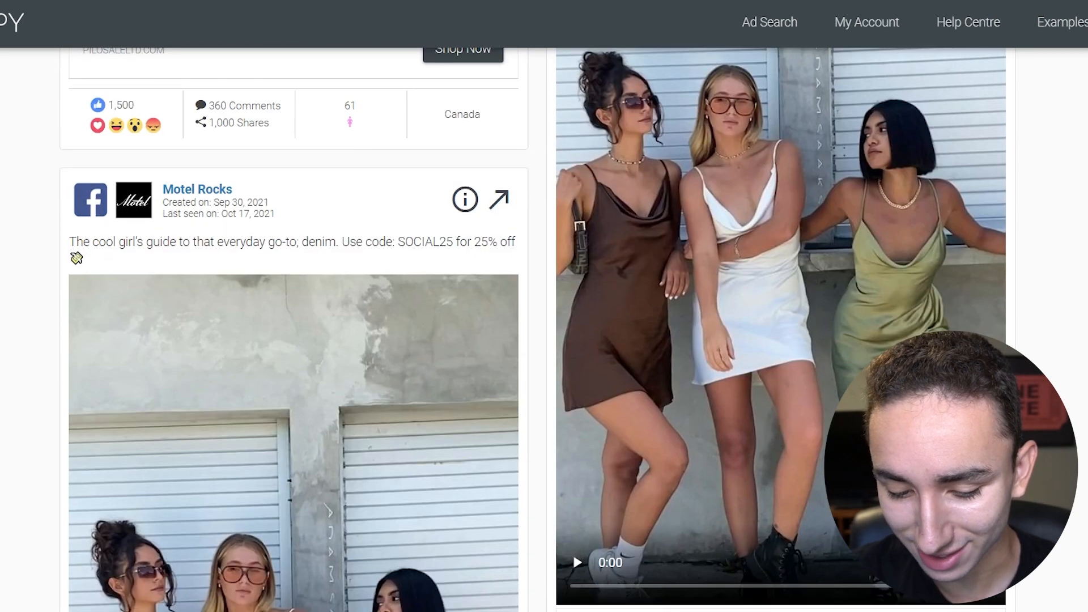
pyautogui.scroll(-15, 788, 278)
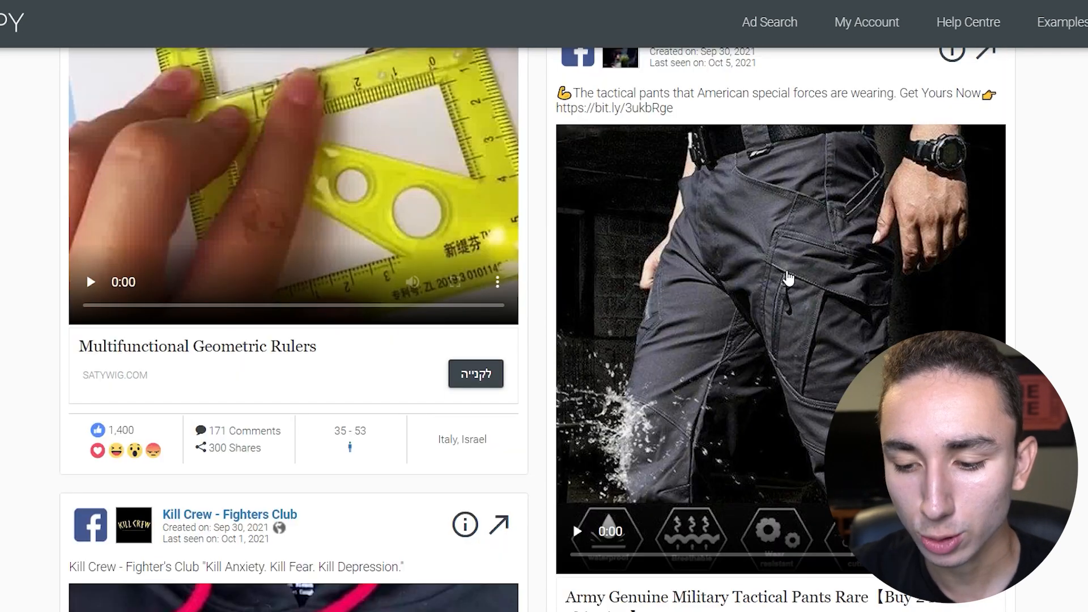
pyautogui.scroll(20, 543, 328)
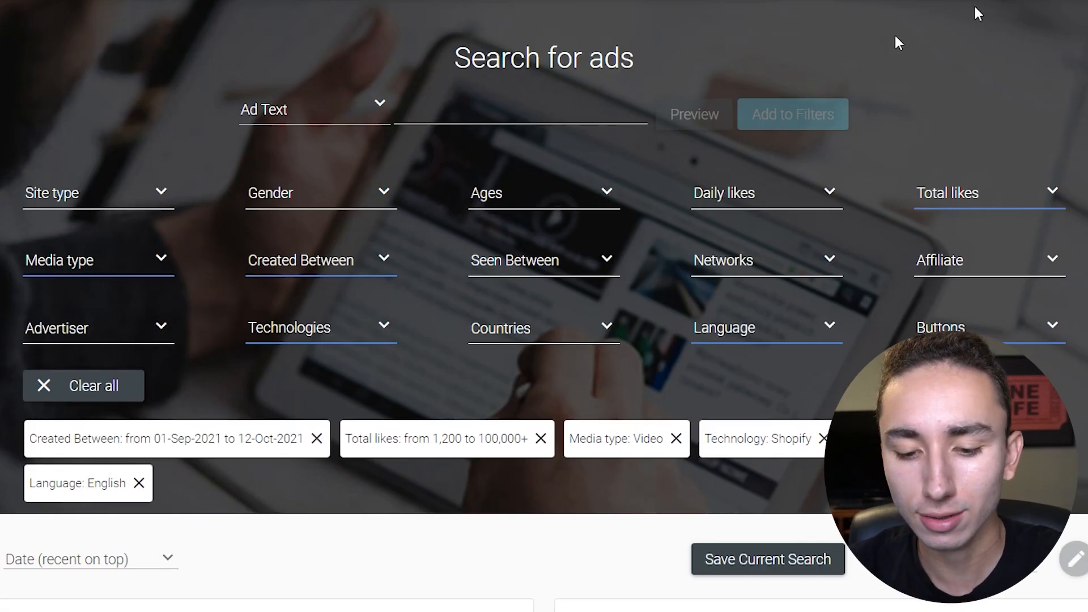
pyautogui.click(459, 115)
pyautogui.write('50')
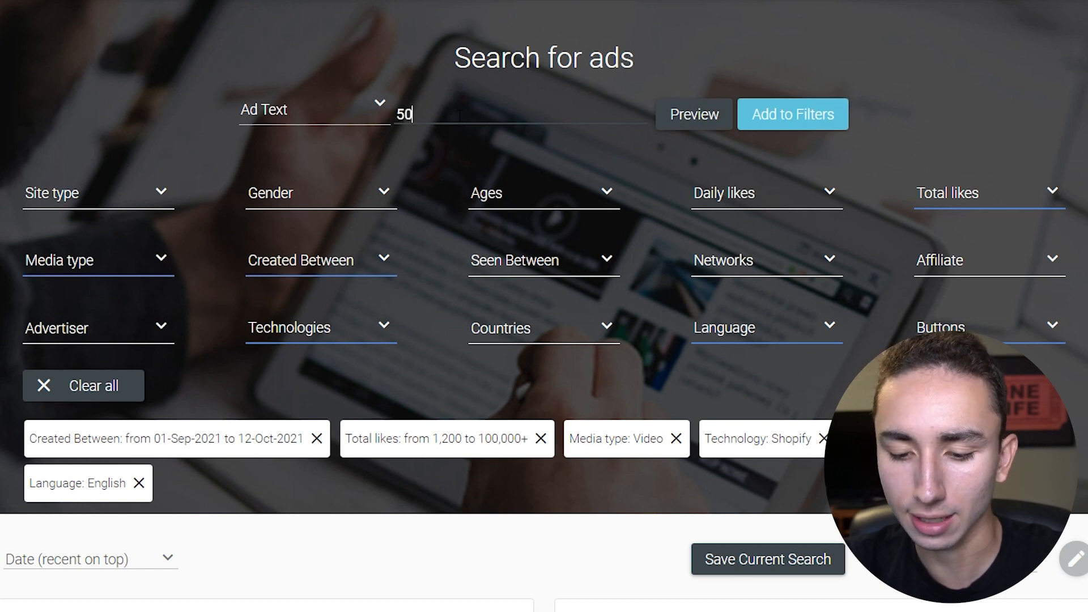
pyautogui.write('% of')
pyautogui.hotkey('ctrl', 'a')
pyautogui.press('BackSpace')
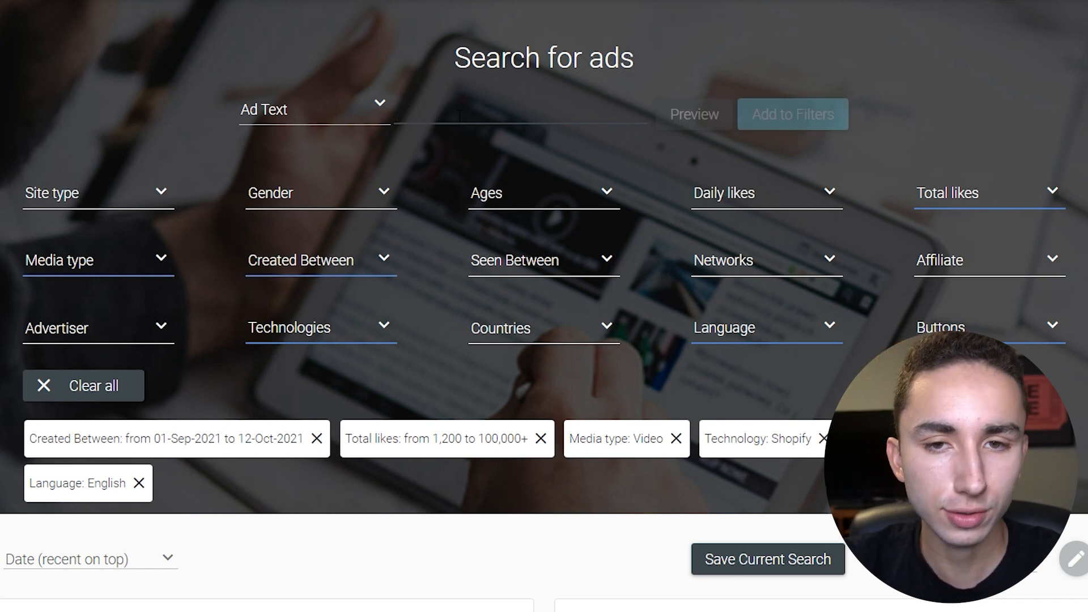
pyautogui.write('s')
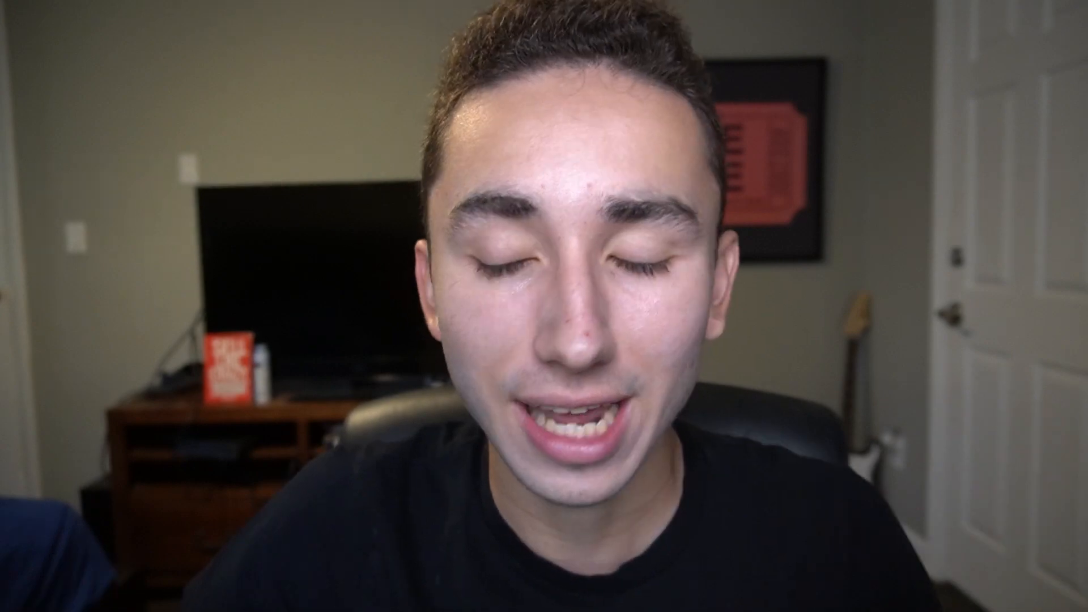
# Limit the ads to those with a Shop Now button in the second ad library's filters
pyautogui.click(844, 92)
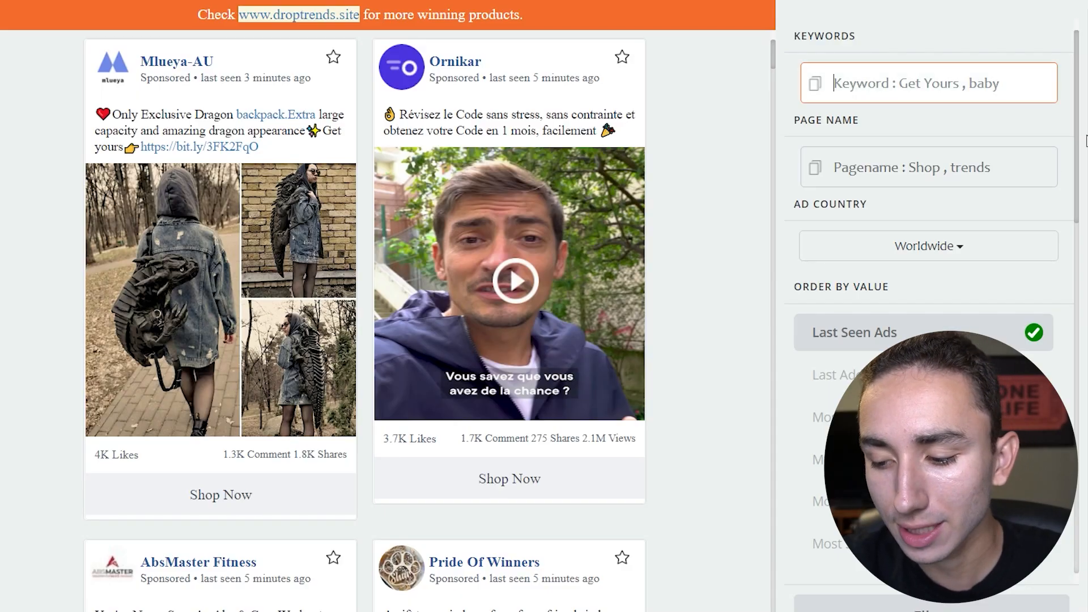
pyautogui.scroll(-3, 980, 180)
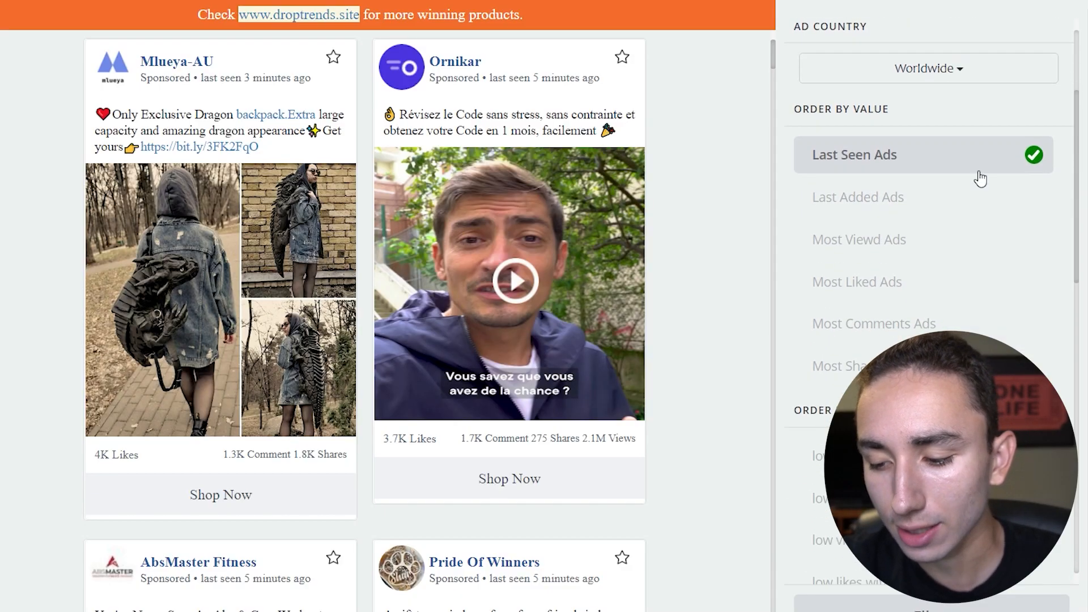
pyautogui.moveTo(1081, 170); pyautogui.dragTo(1076, 382)
pyautogui.click(910, 62)
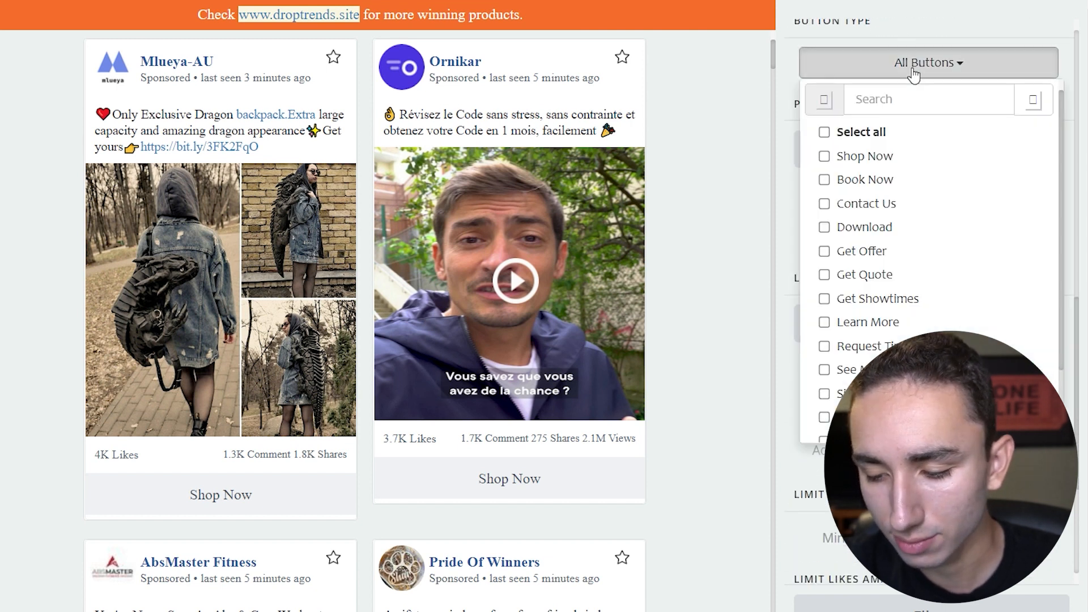
pyautogui.click(822, 157)
pyautogui.click(794, 177)
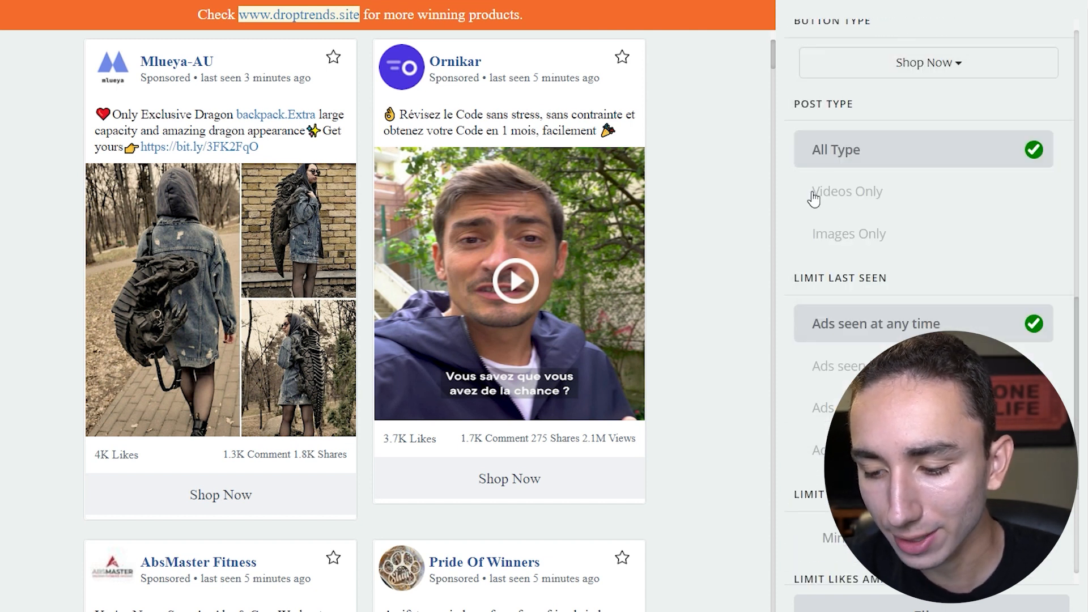
# Restrict the post type to Videos Only and apply the filters
pyautogui.click(882, 190)
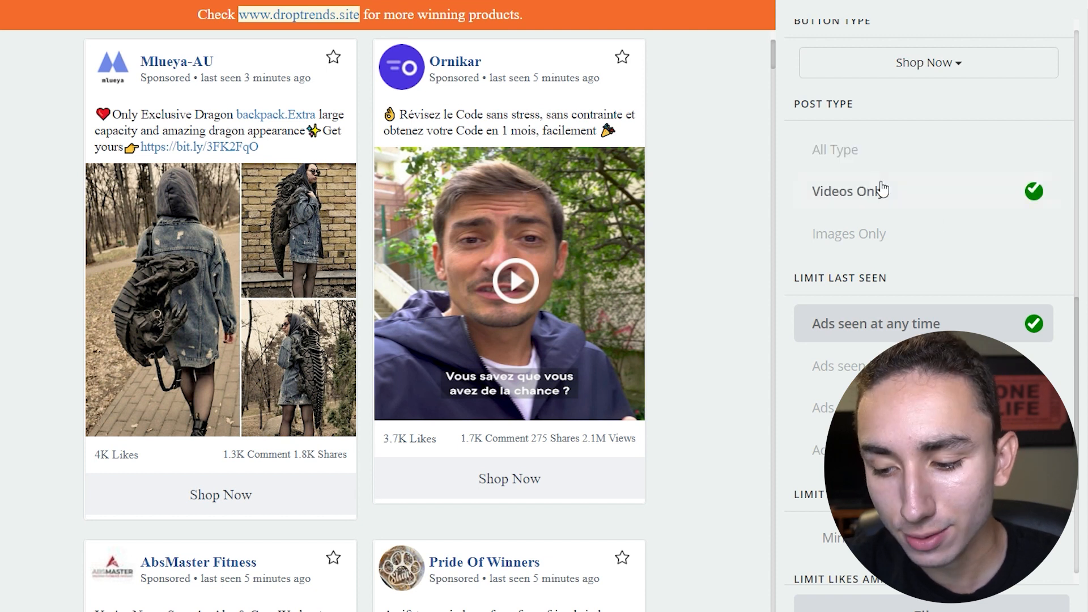
pyautogui.scroll(-4, 1079, 319)
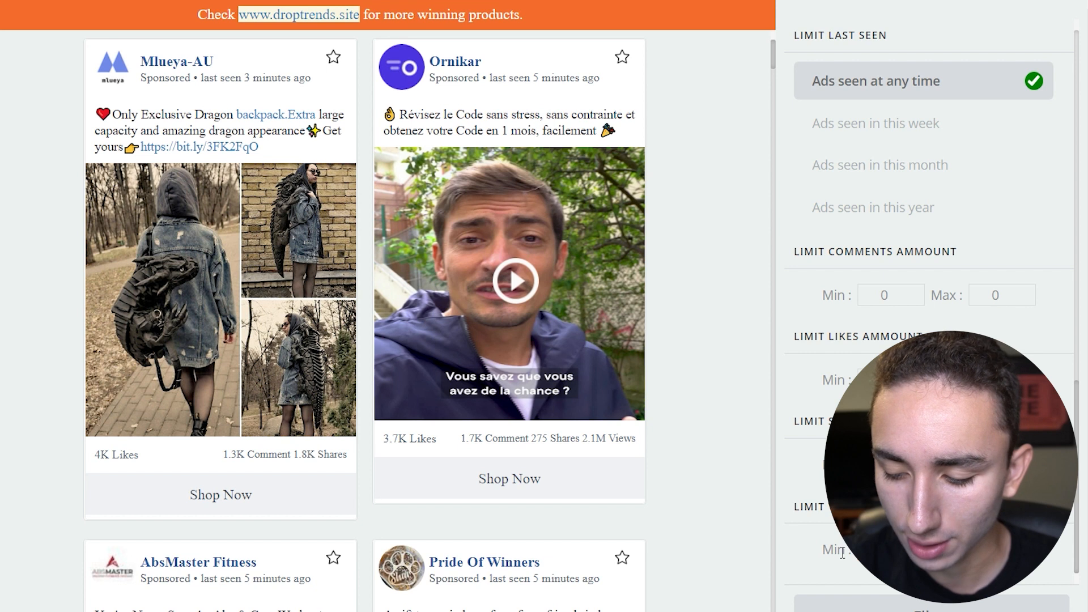
pyautogui.click(853, 603)
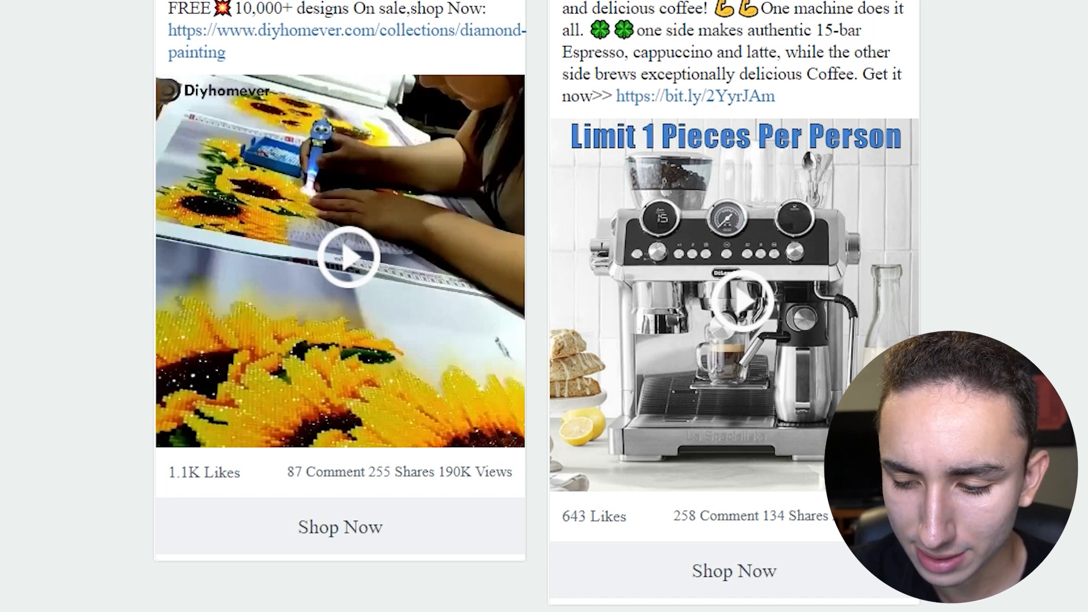
# Browse the filtered video ads and open the Facebook post of the Fashion Flash Sale shoe ad
pyautogui.scroll(-20, 538, 306)
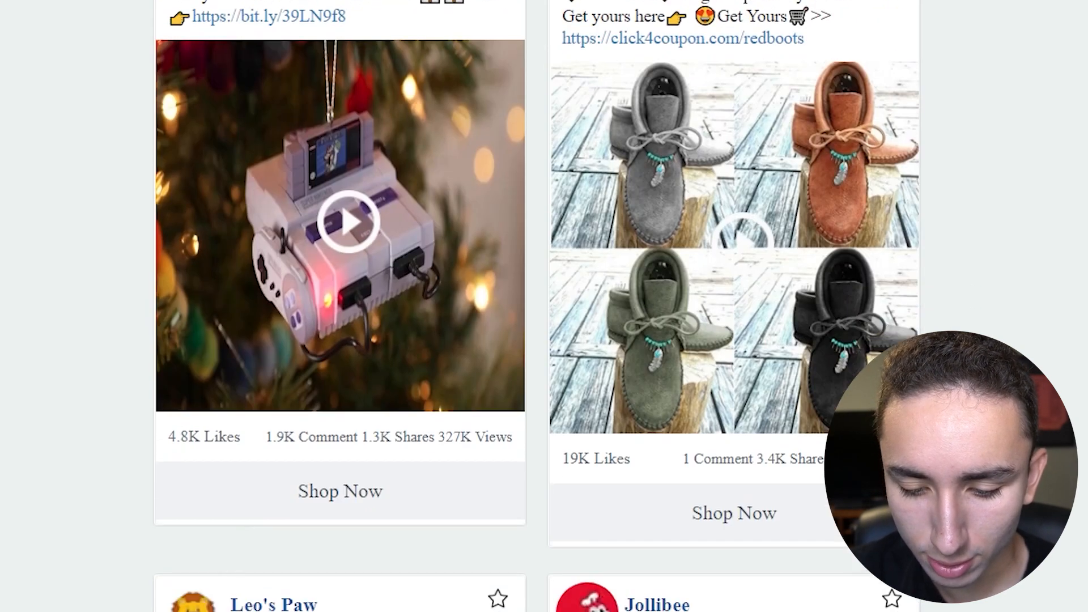
pyautogui.scroll(-2, 537, 306)
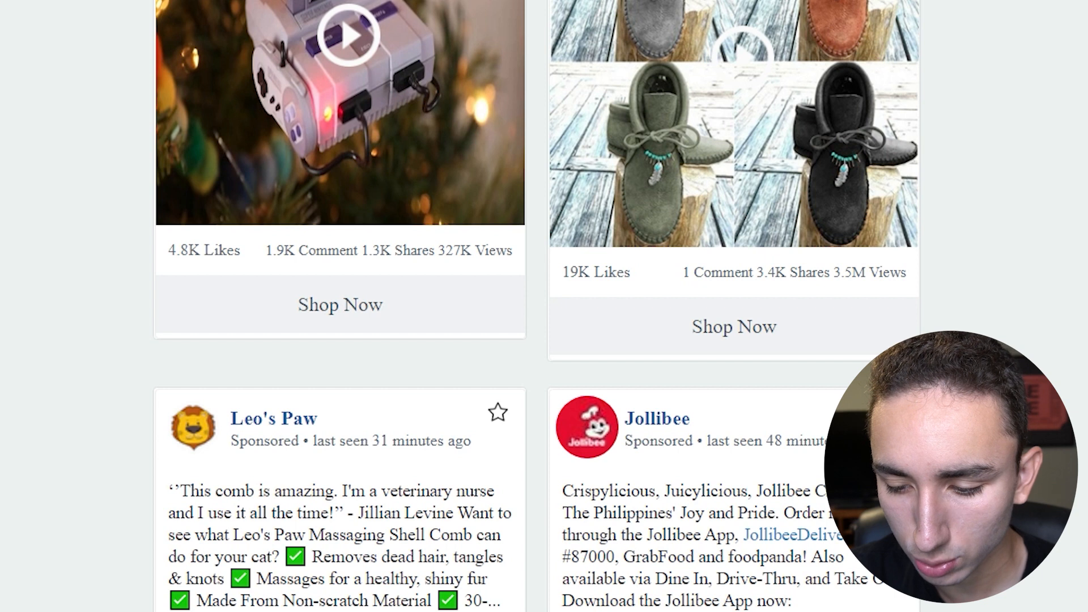
pyautogui.scroll(6, 537, 306)
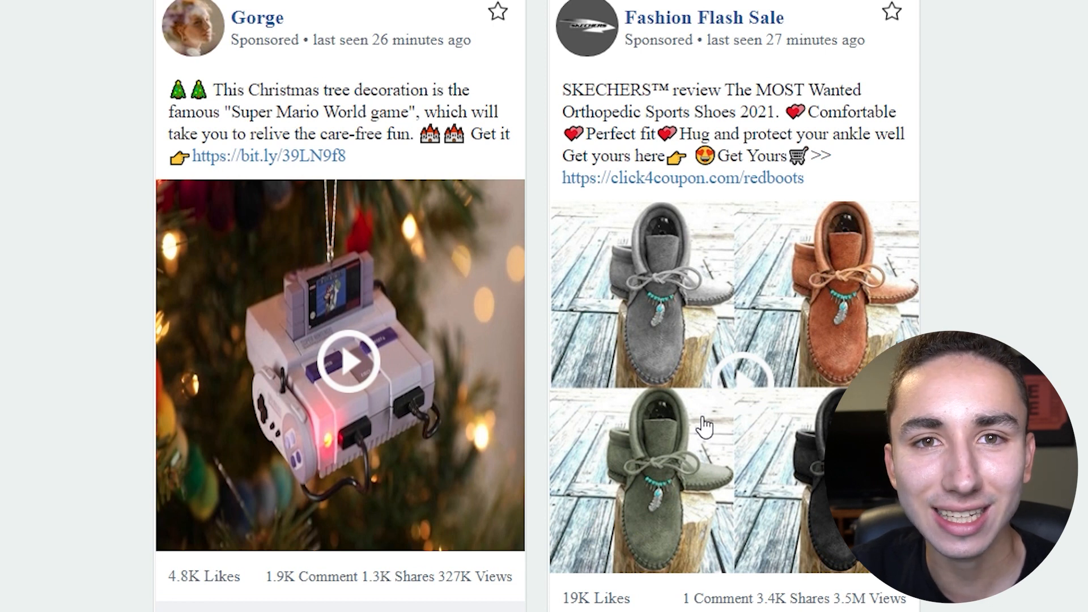
pyautogui.rightClick(719, 407)
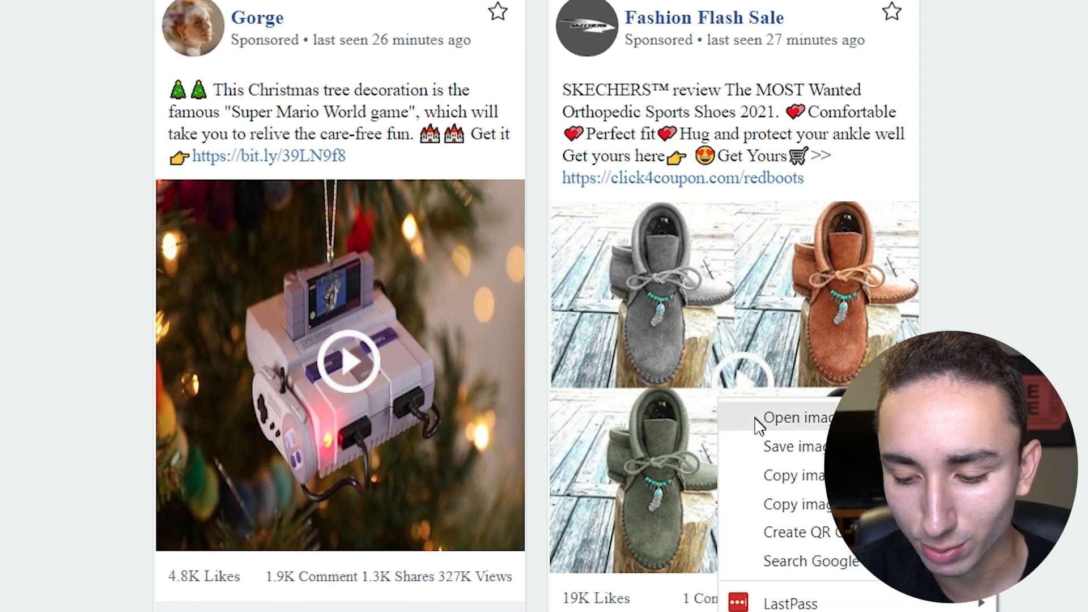
pyautogui.click(645, 428)
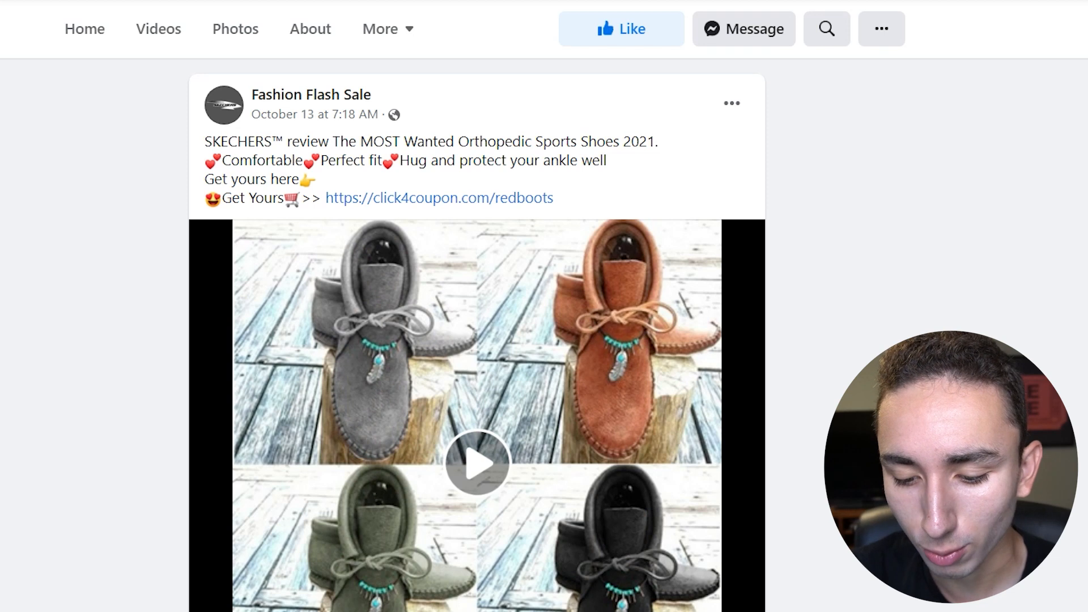
# Examine the shoe ad's video, text and engagement on Facebook, and open the Fashion Flash Sale page's profile picture
pyautogui.scroll(-3, 836, 232)
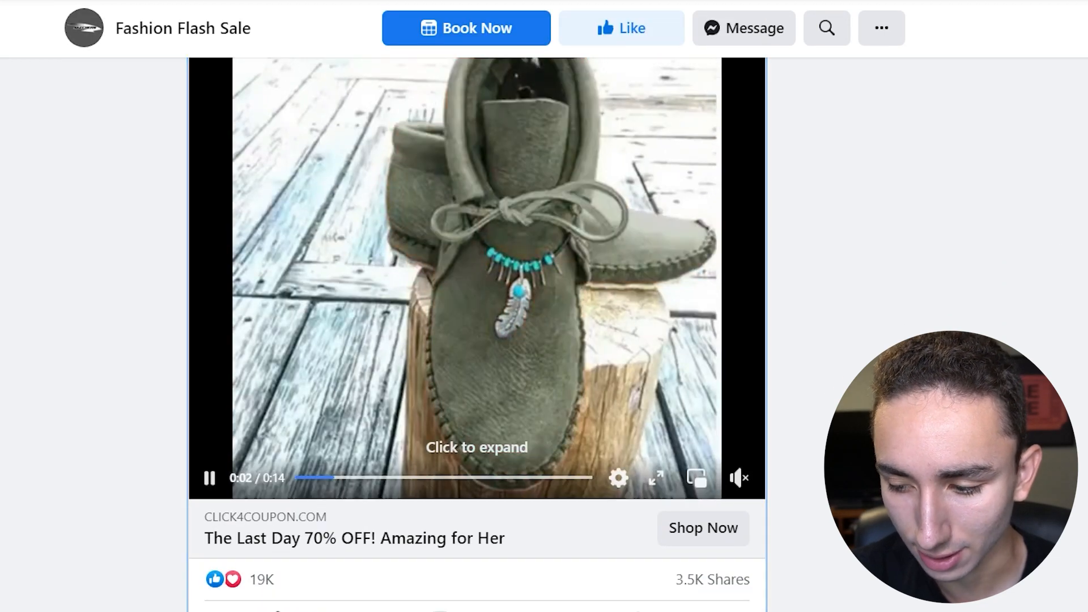
pyautogui.scroll(2, 477, 334)
pyautogui.scroll(-1, 478, 334)
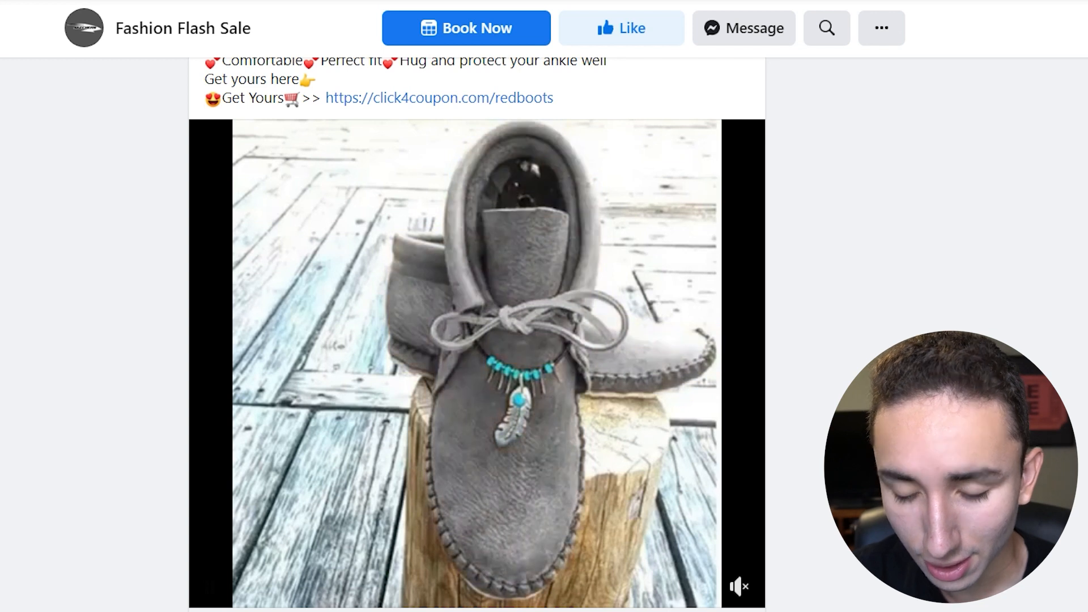
pyautogui.scroll(-1, 478, 362)
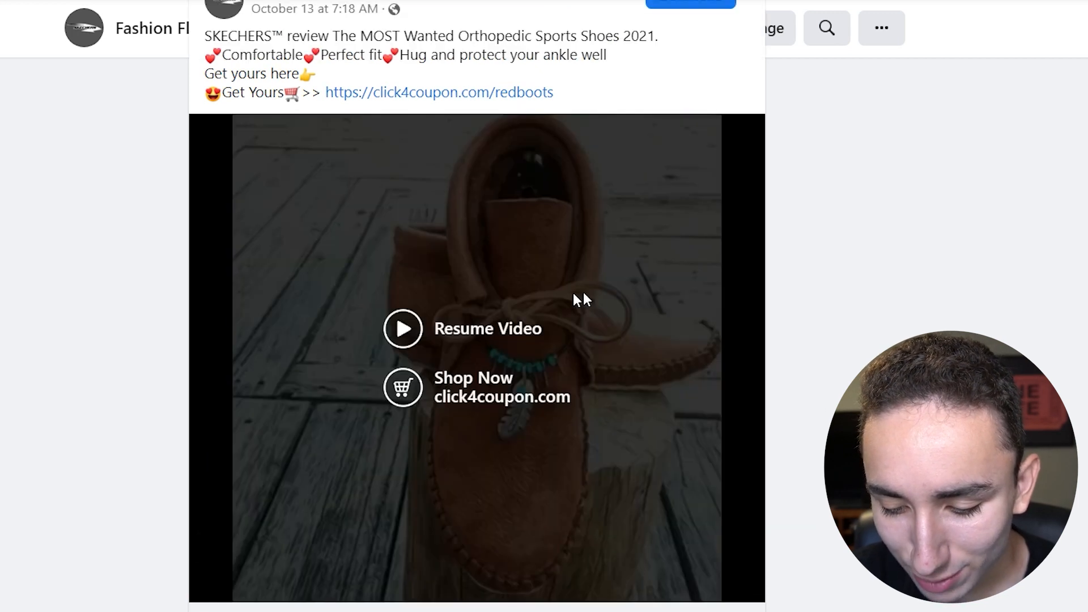
pyautogui.scroll(-6, 621, 289)
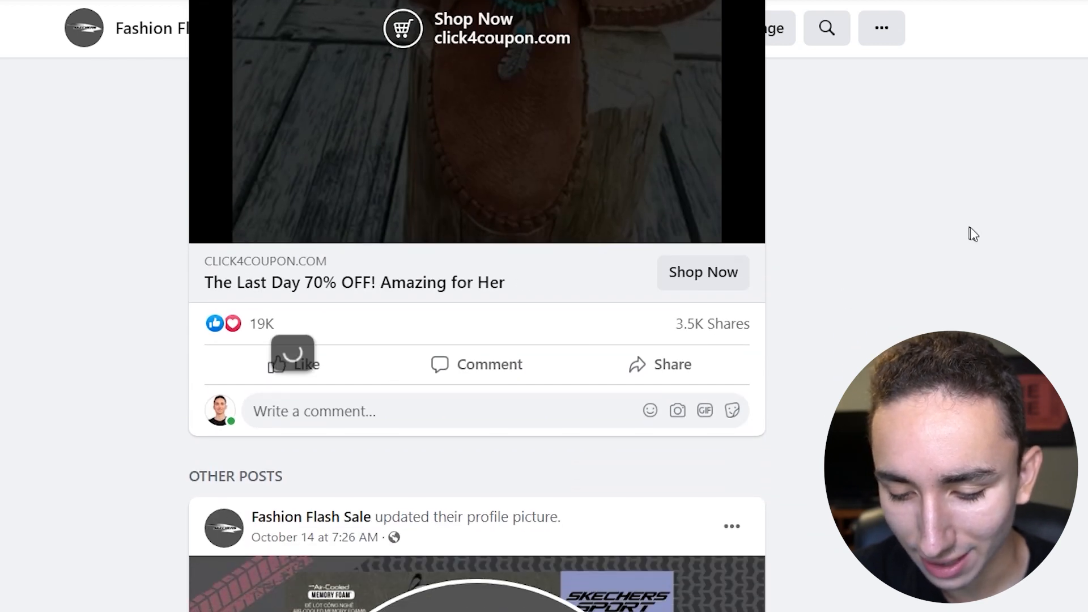
pyautogui.scroll(15, 870, 226)
pyautogui.scroll(1, 544, 306)
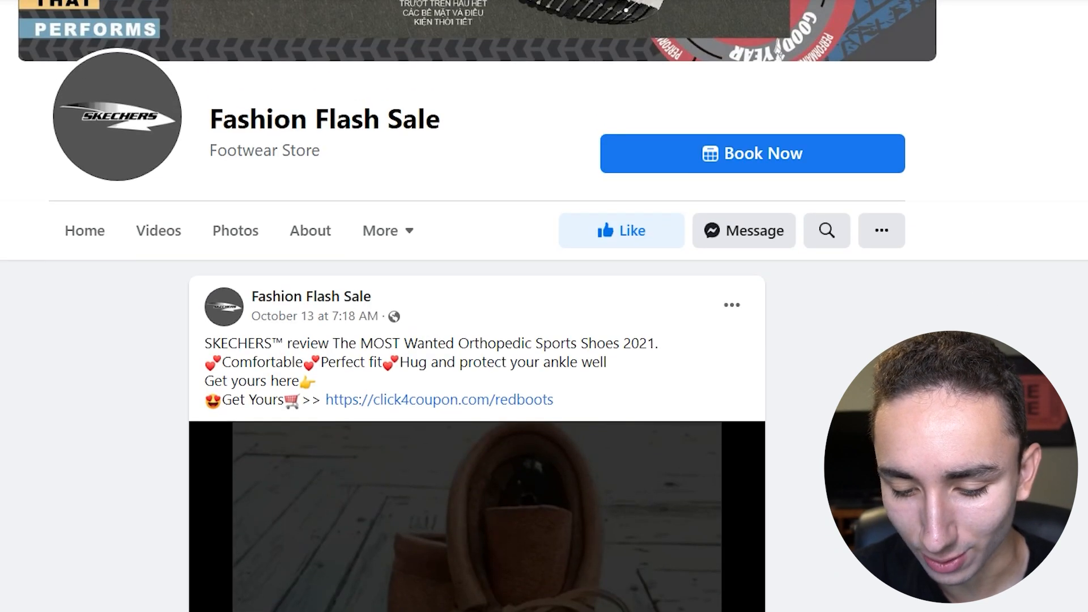
pyautogui.click(118, 135)
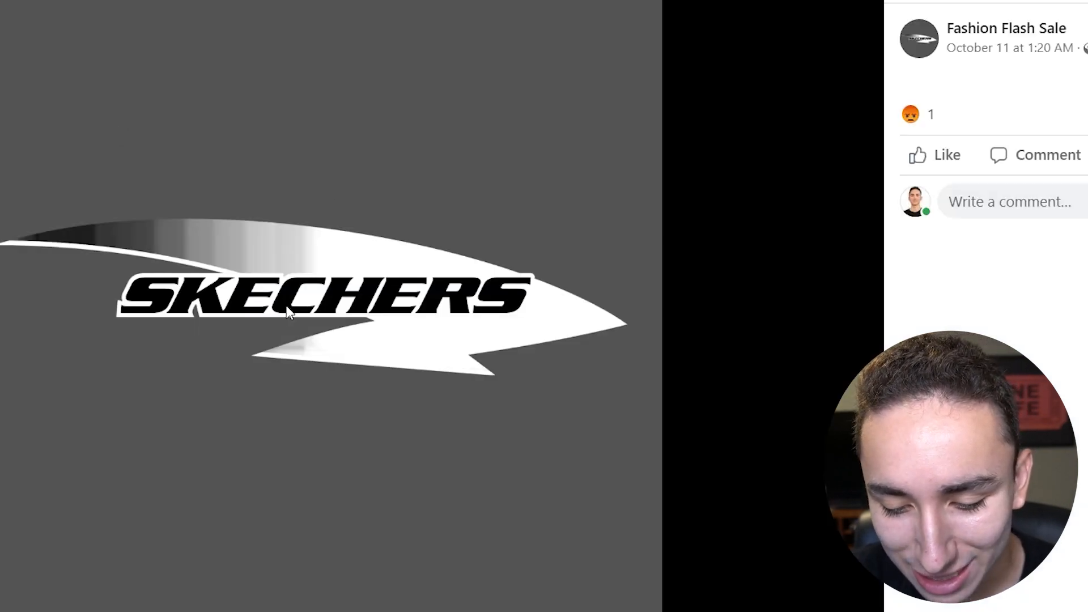
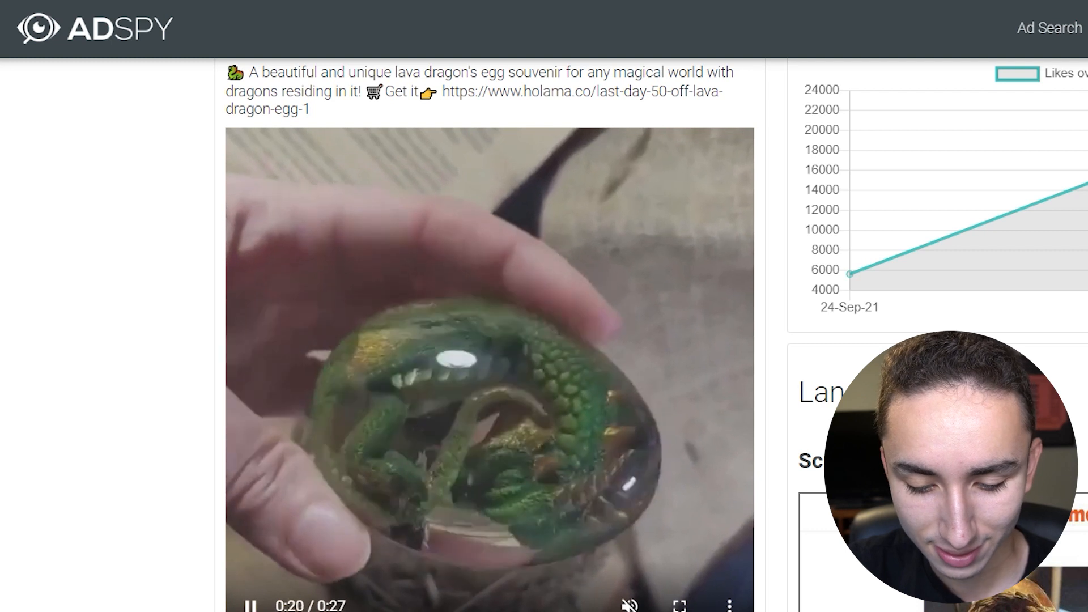
# Pause the lava dragon's egg video ad in AdSpy and look through the ad details below it
pyautogui.click(250, 605)
pyautogui.scroll(-7, 489, 334)
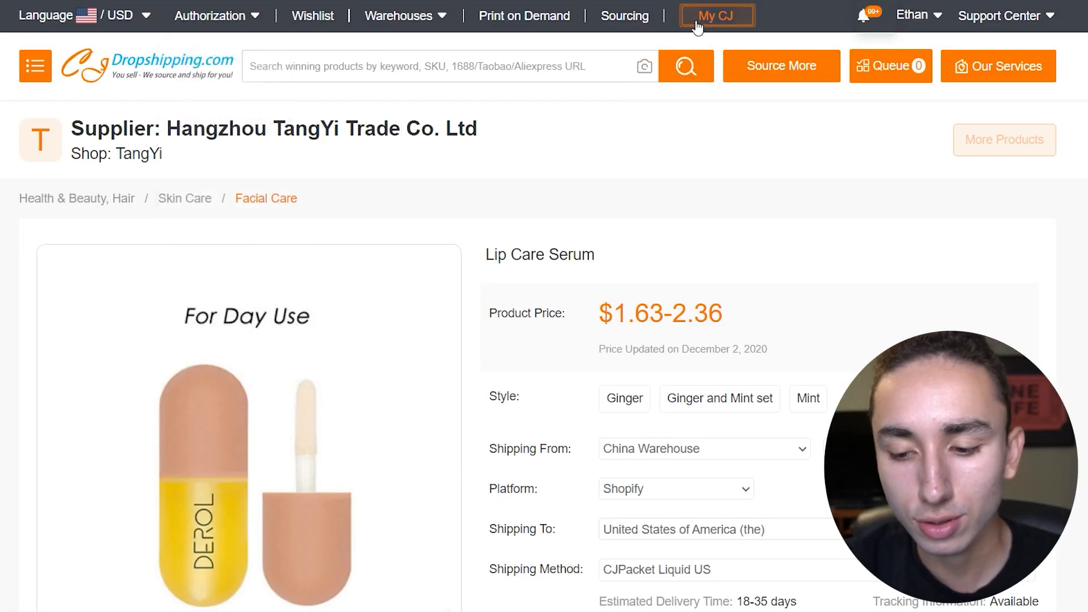
# Open a sourcing form in the CJ Dropshipping account and choose Individual Product as the sourcing type
pyautogui.click(704, 19)
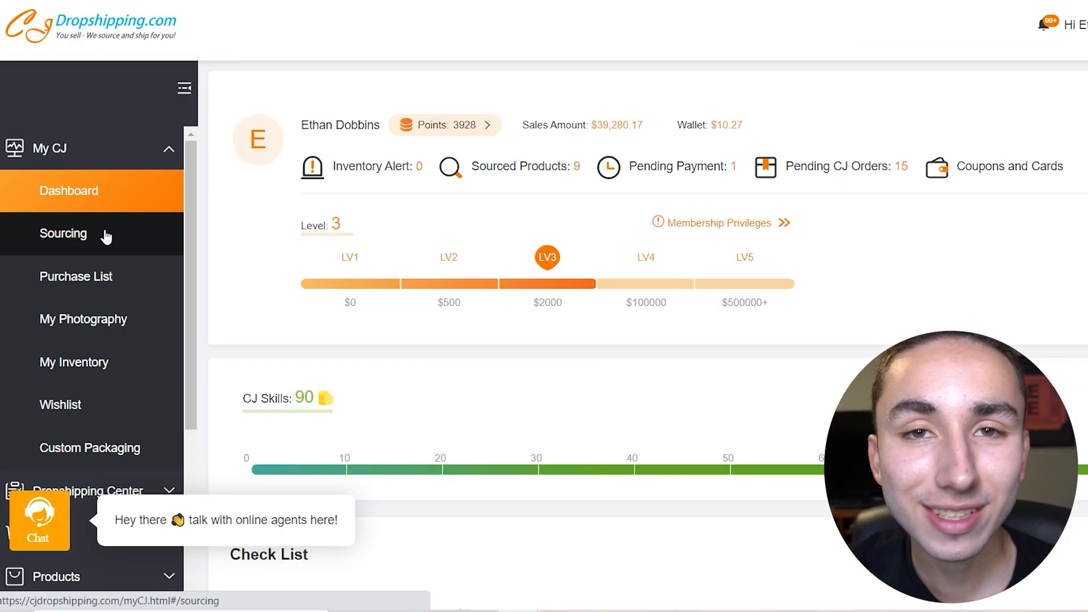
pyautogui.click(105, 236)
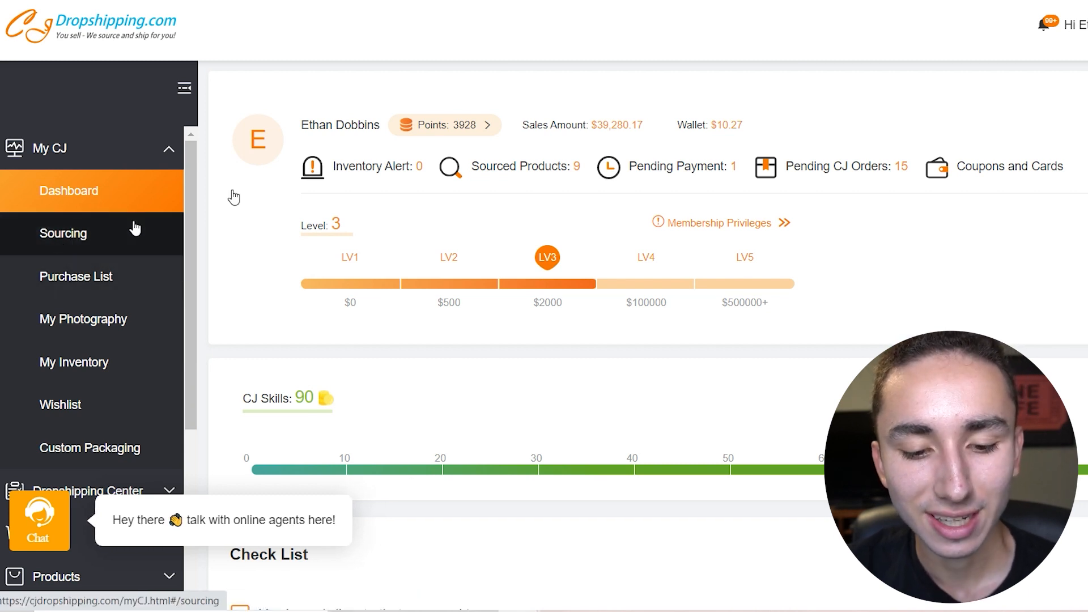
pyautogui.click(82, 233)
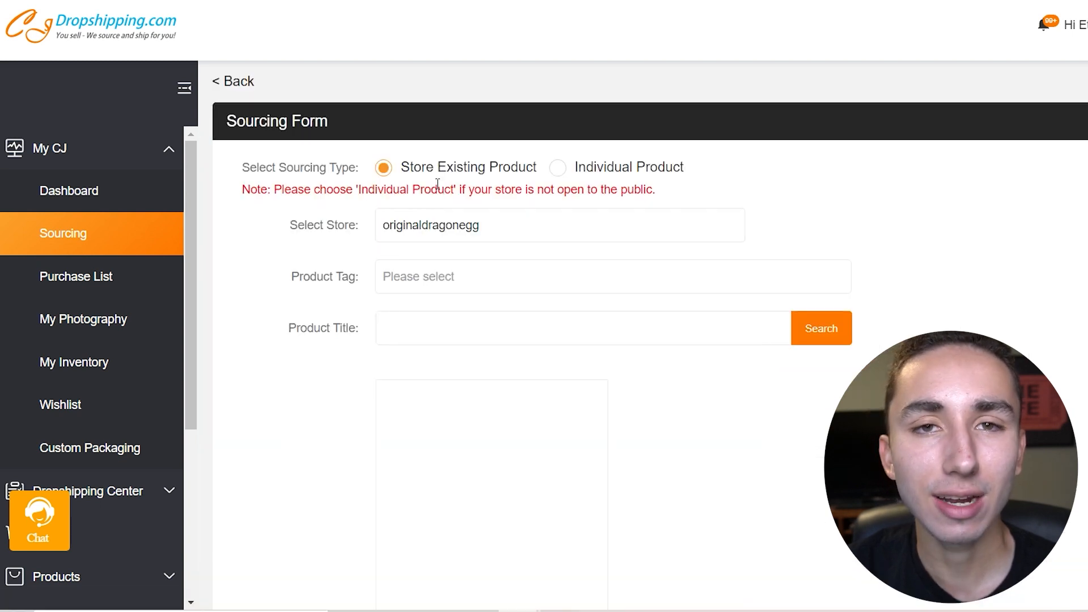
pyautogui.click(558, 168)
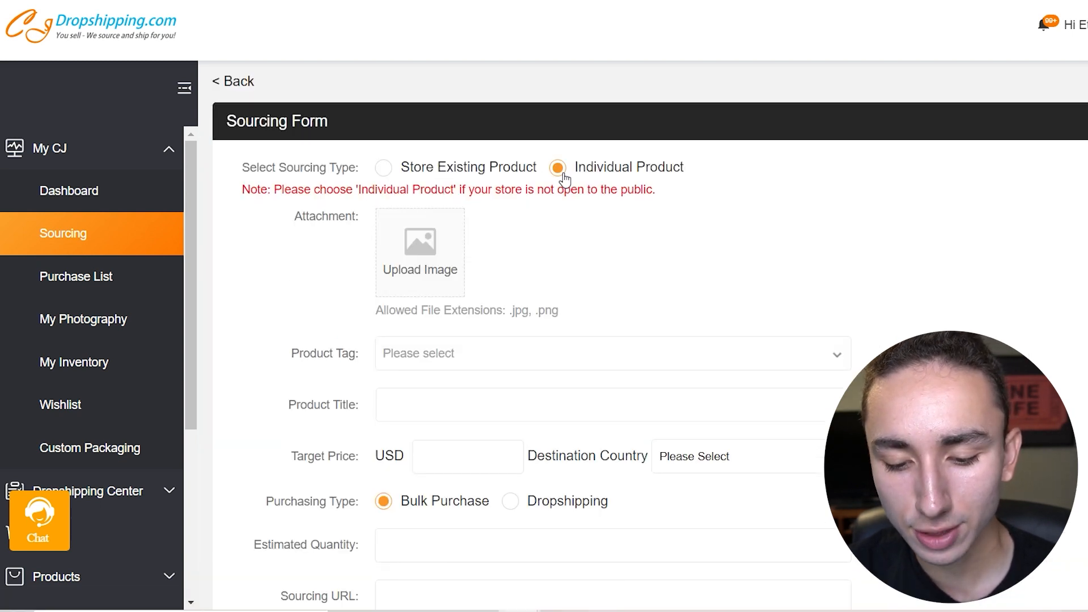
# Set the product tag of the sourcing request to Health & Beauty, Hair
pyautogui.scroll(-2, 544, 340)
pyautogui.click(503, 251)
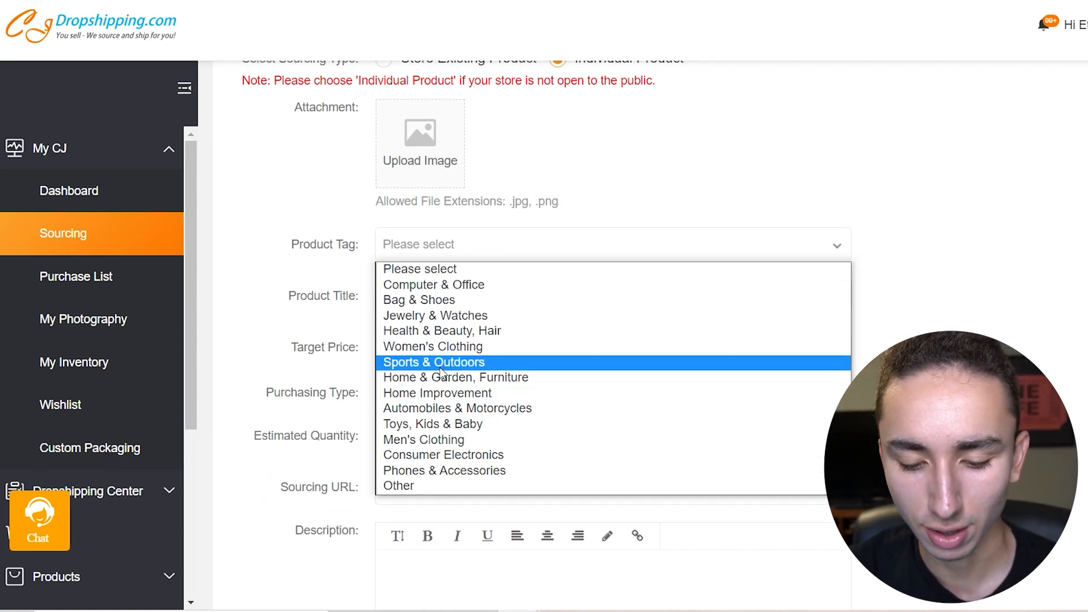
pyautogui.click(442, 332)
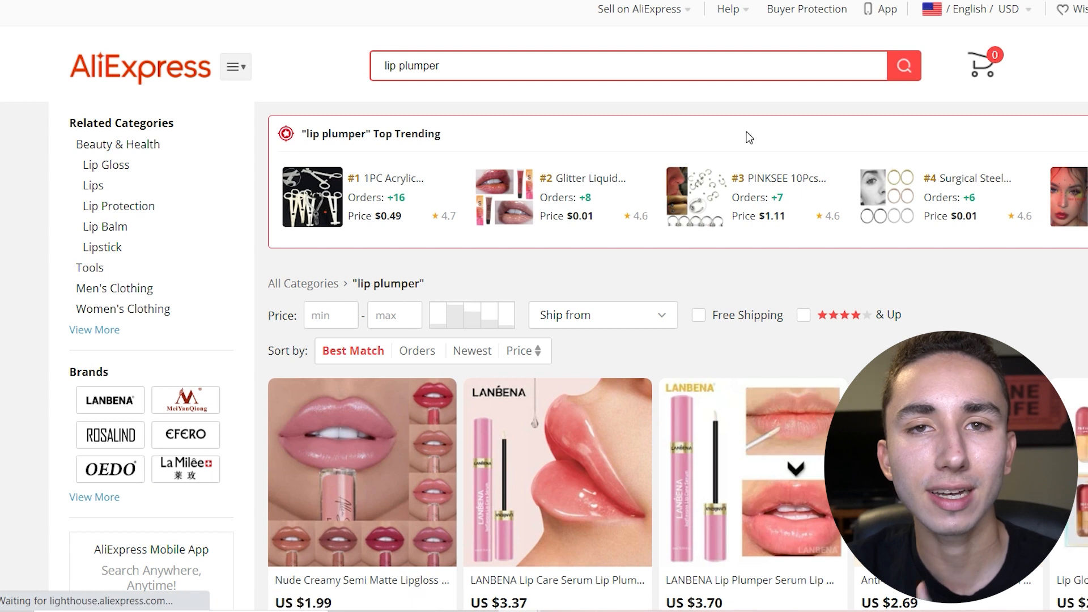
# Look through the AliExpress search results for lip plumper, comparing the products and prices
pyautogui.scroll(-8, 544, 340)
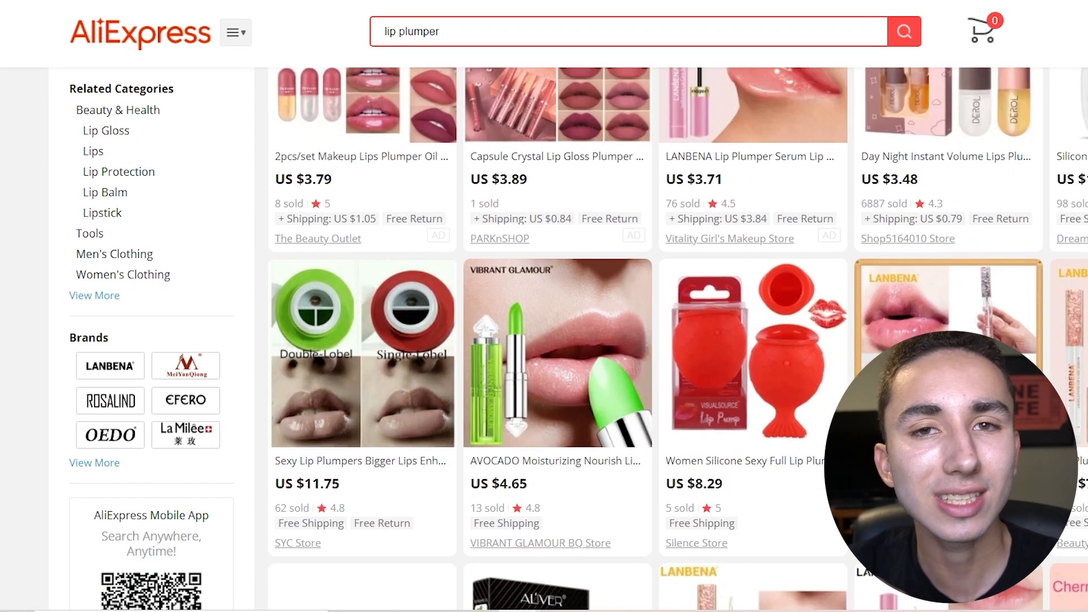
pyautogui.scroll(-3, 272, 212)
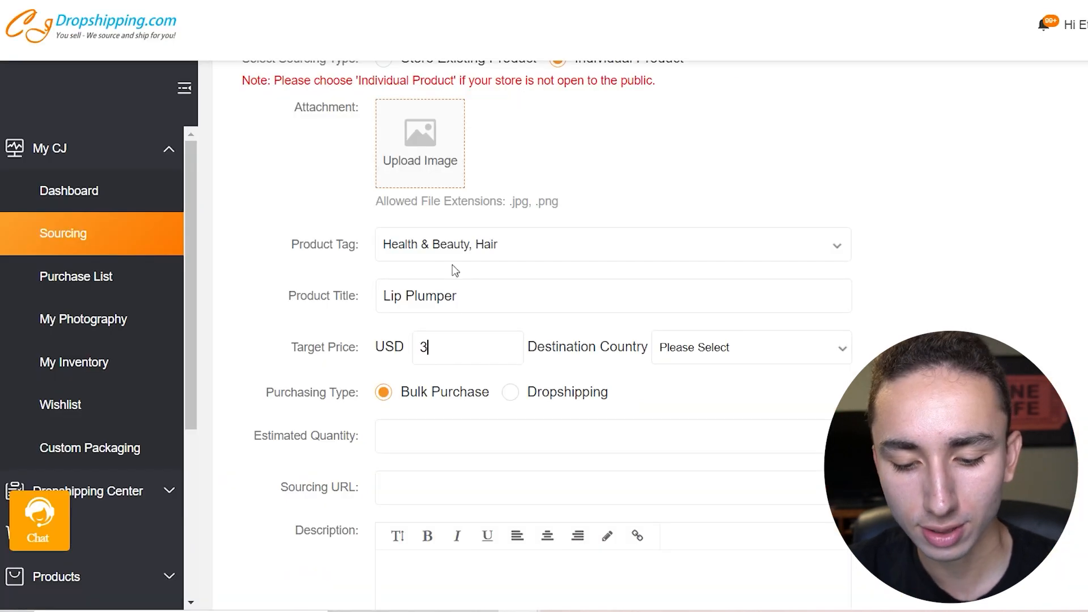
# Set the destination country to United States of America (the) and the purchasing type to Dropshipping
pyautogui.click(702, 352)
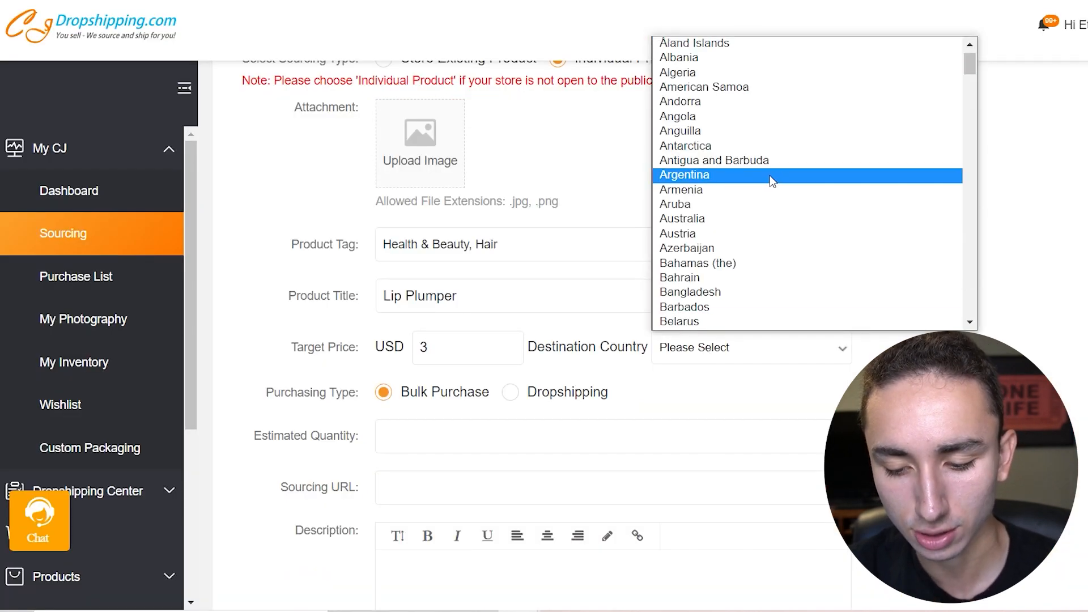
pyautogui.press('u')
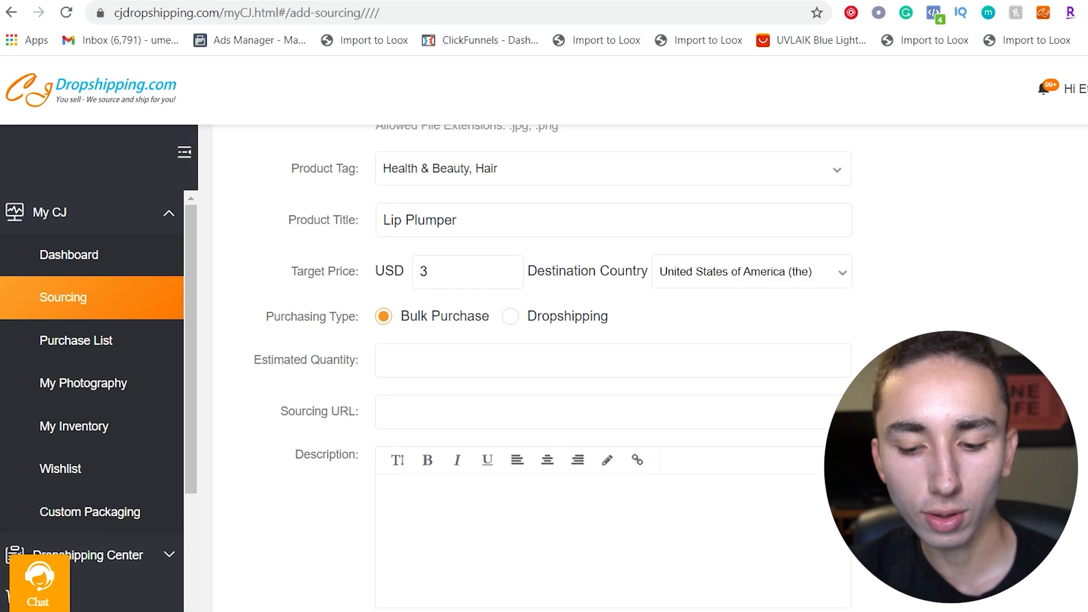
pyautogui.scroll(-1, 692, 422)
pyautogui.click(543, 260)
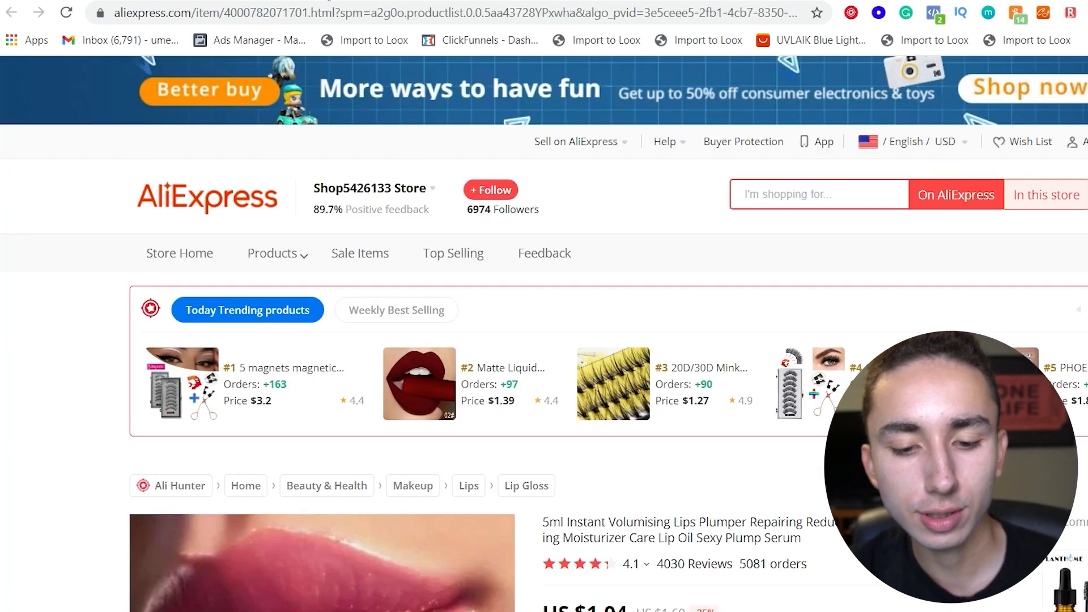
# Paste the AliExpress lip plumper product link as the sourcing URL in the CJ Dropshipping form and place the cursor in the description
pyautogui.click(321, 7)
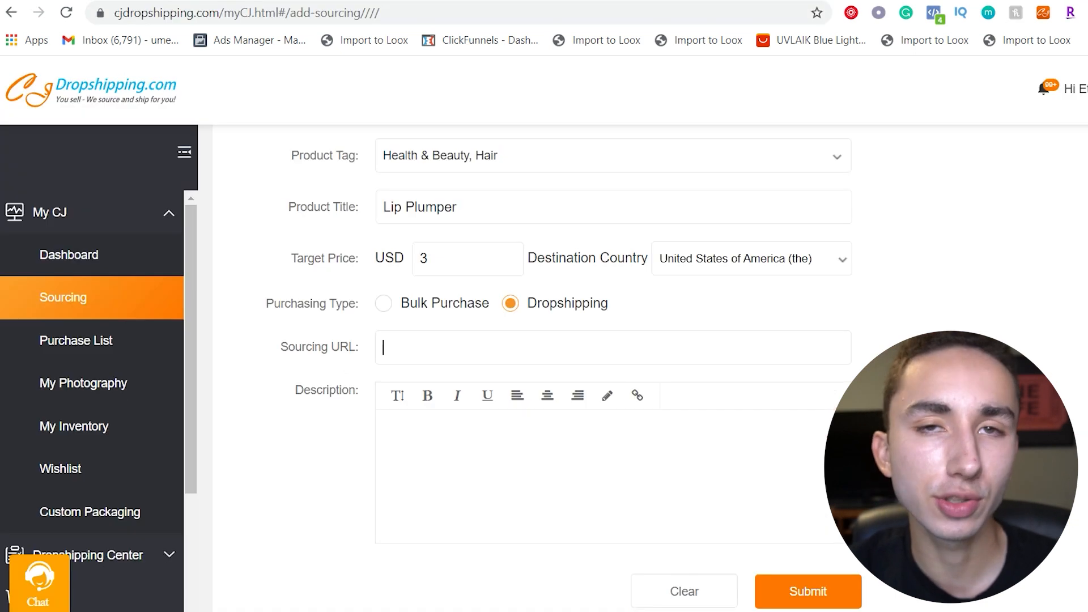
pyautogui.hotkey('ctrl', 'v')
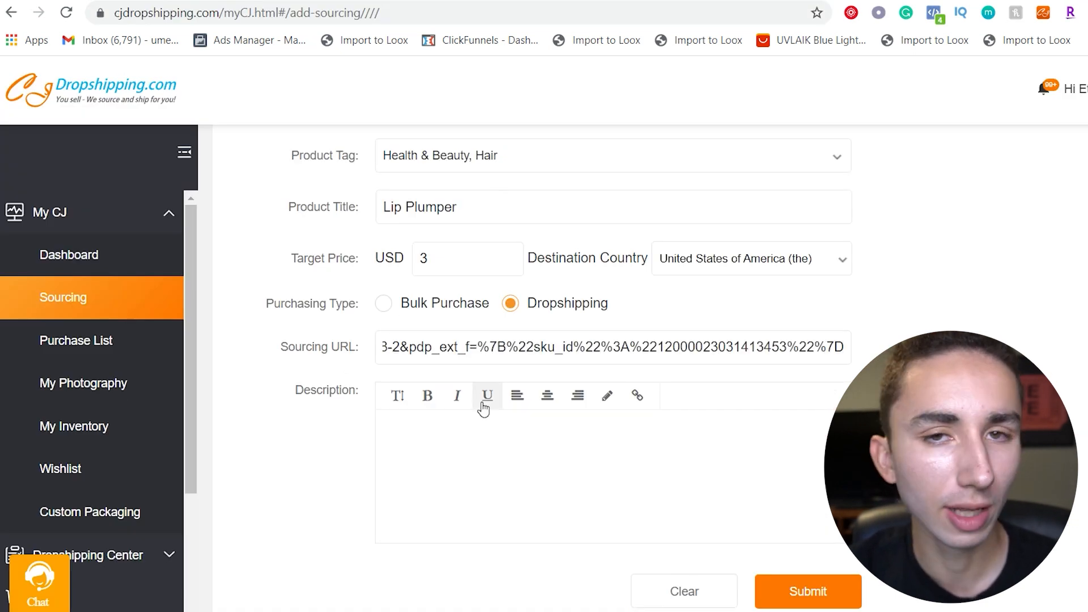
pyautogui.click(512, 471)
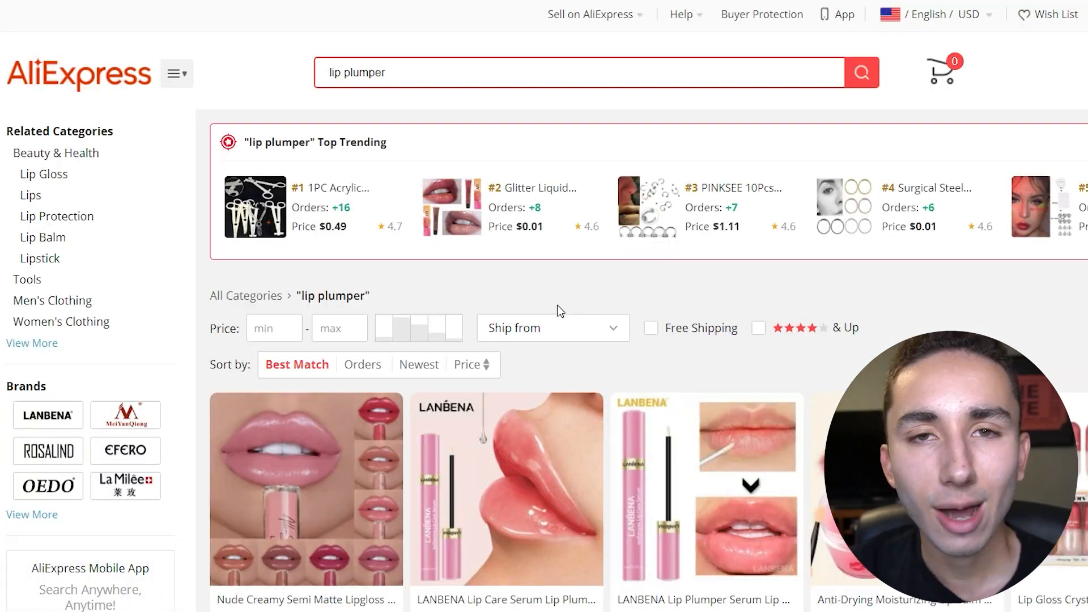
# Filter the AliExpress lip plumper results to items shipping from the United States and look through the products and prices
pyautogui.click(563, 329)
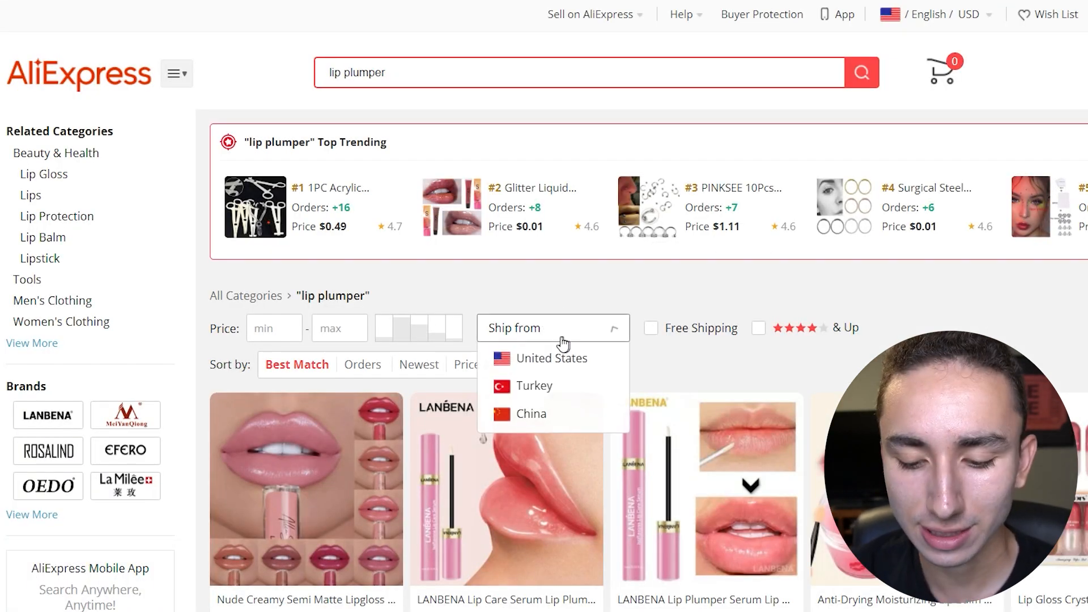
pyautogui.click(552, 355)
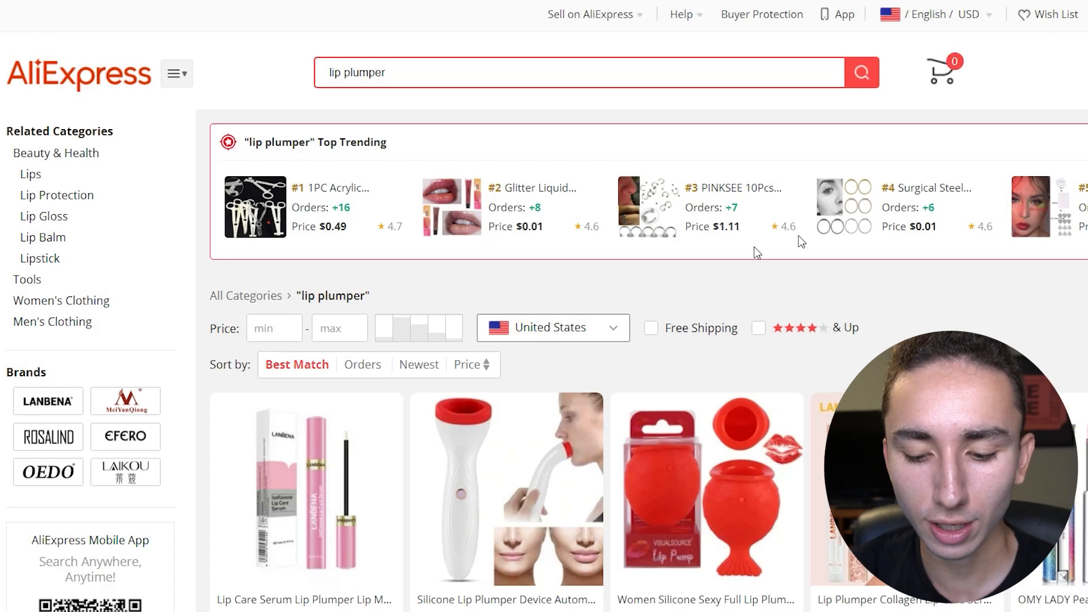
pyautogui.scroll(-15, 648, 340)
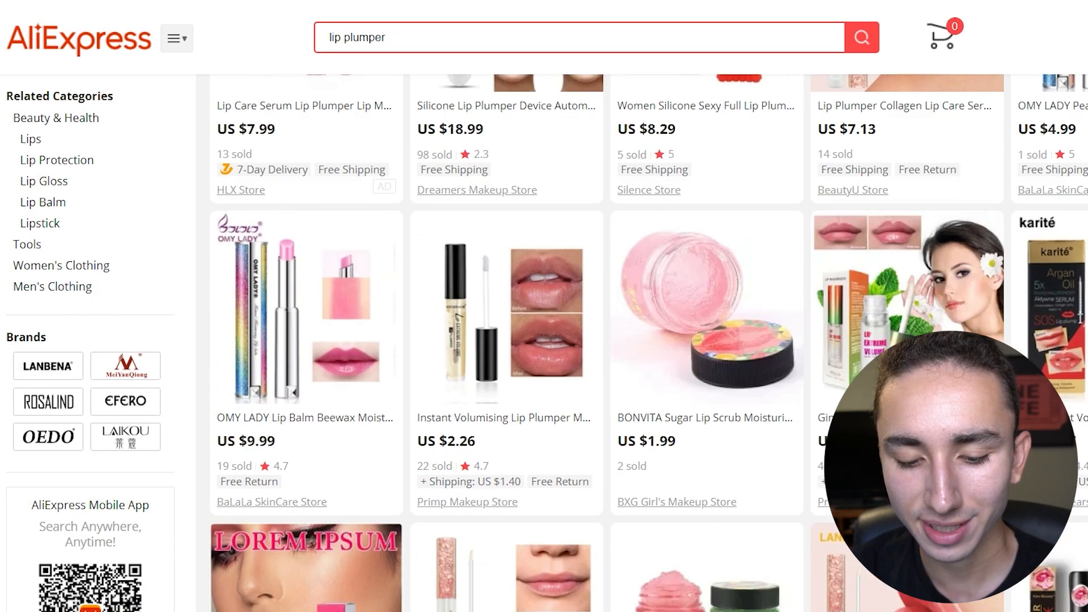
pyautogui.scroll(-10, 648, 340)
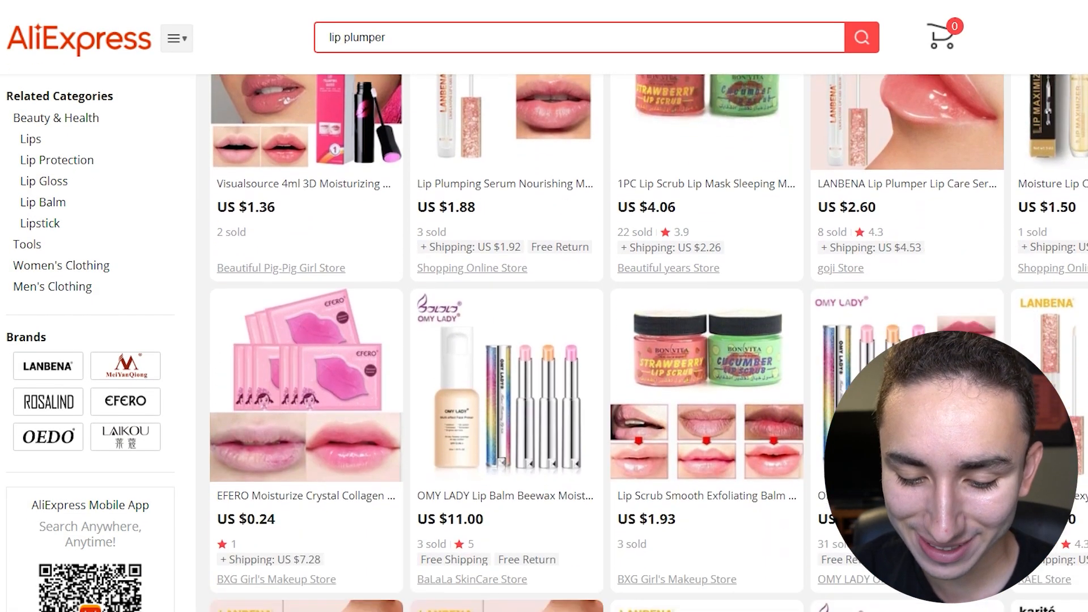
pyautogui.scroll(-10, 648, 340)
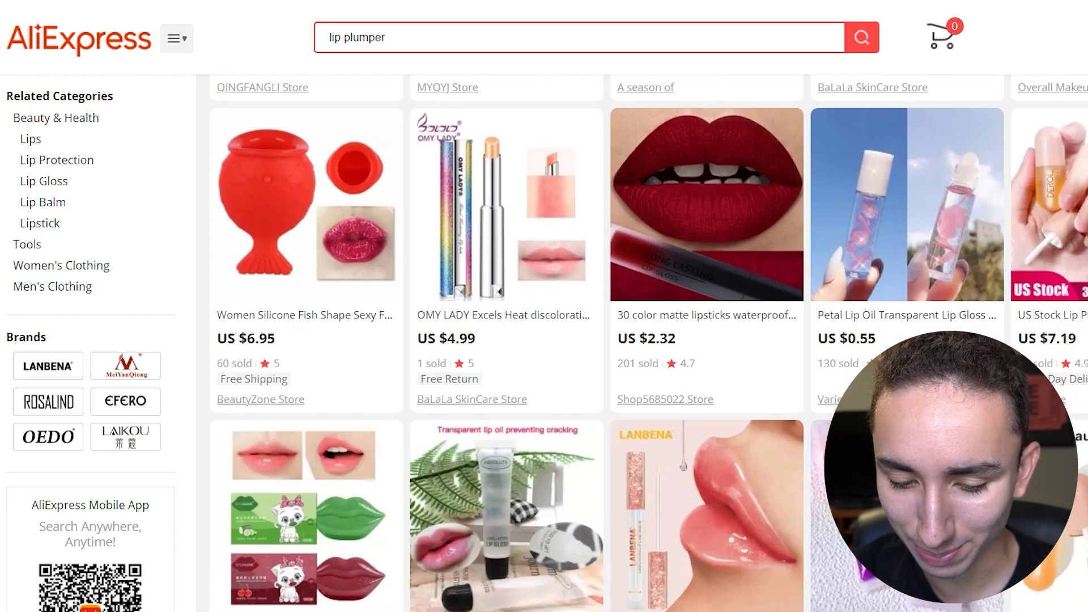
pyautogui.scroll(-12, 648, 340)
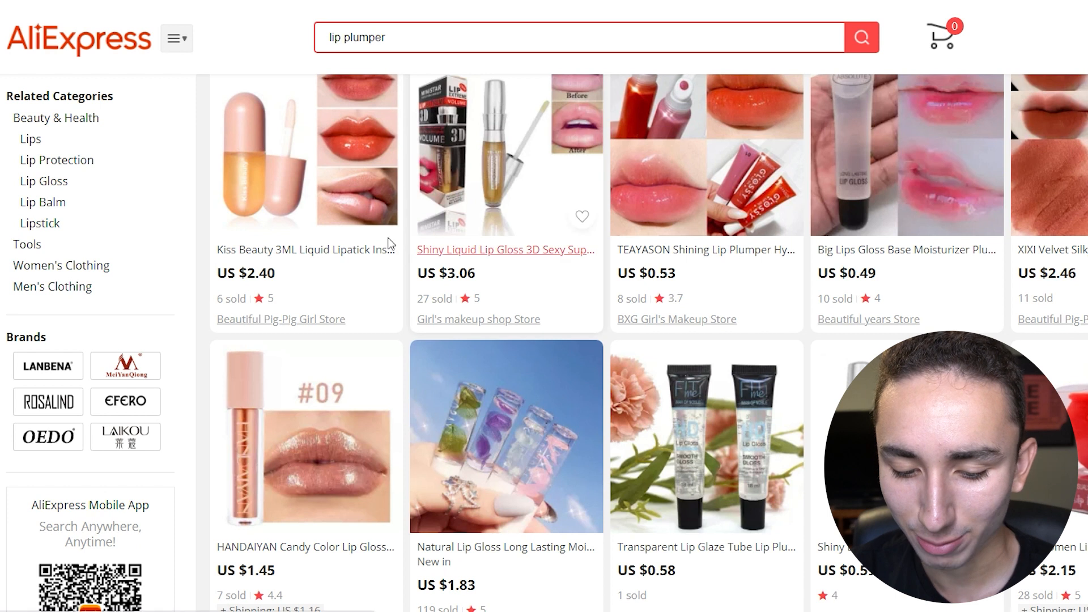
# Open the Kiss Beauty 3ML lip gloss product and check its shipping methods, costs and delivery dates to the United States
pyautogui.click(328, 228)
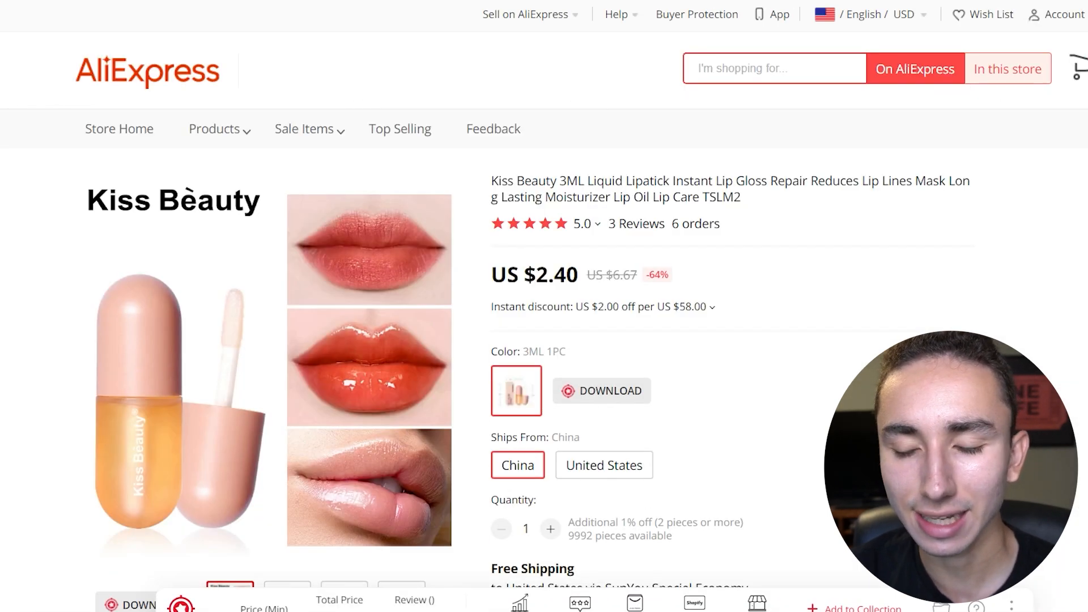
pyautogui.scroll(-5, 877, 243)
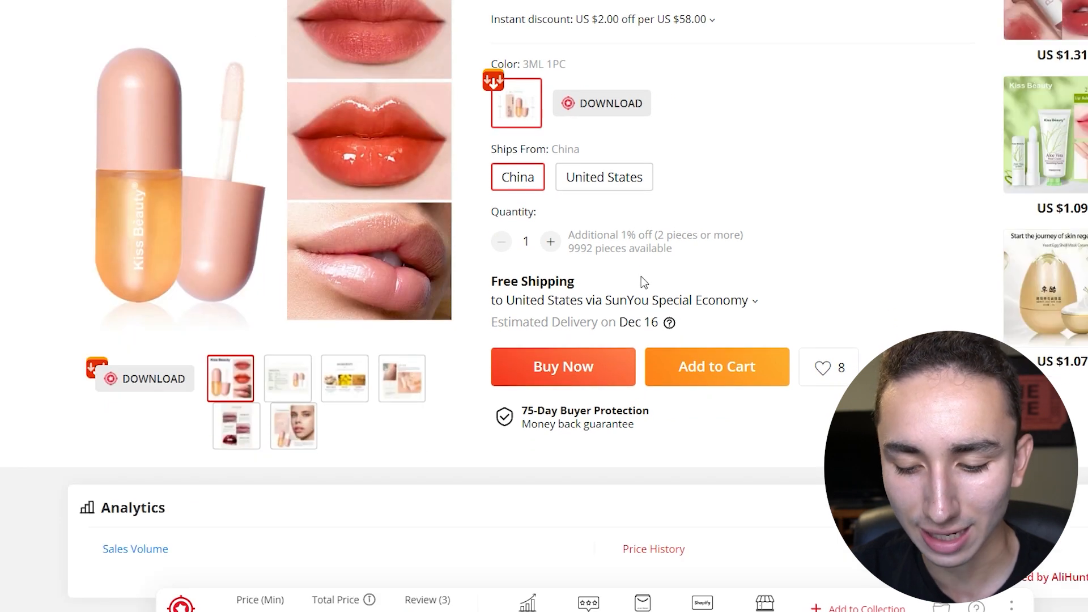
pyautogui.click(631, 307)
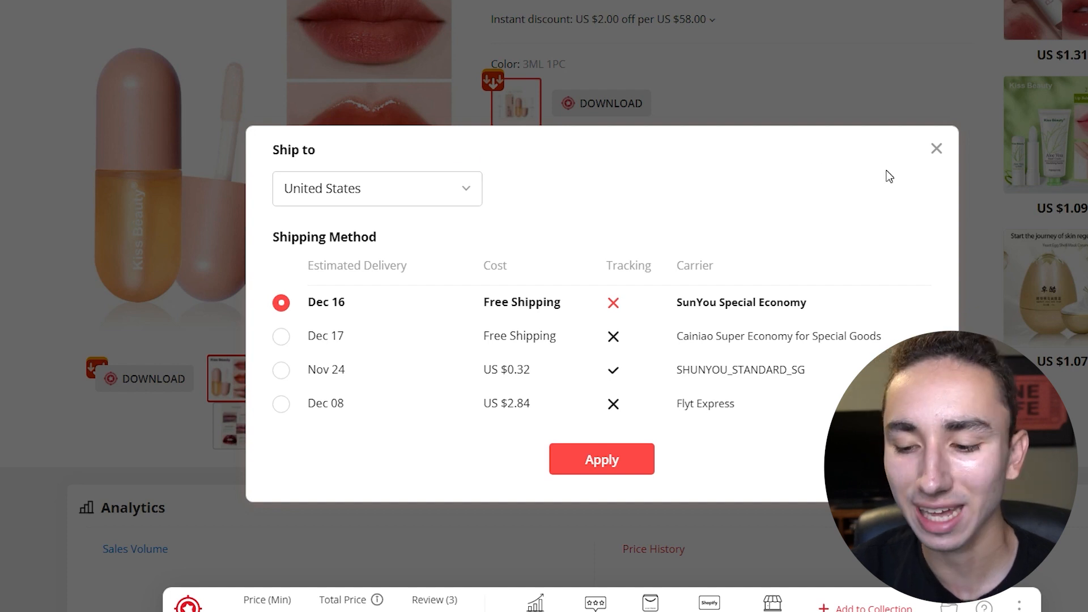
pyautogui.click(936, 149)
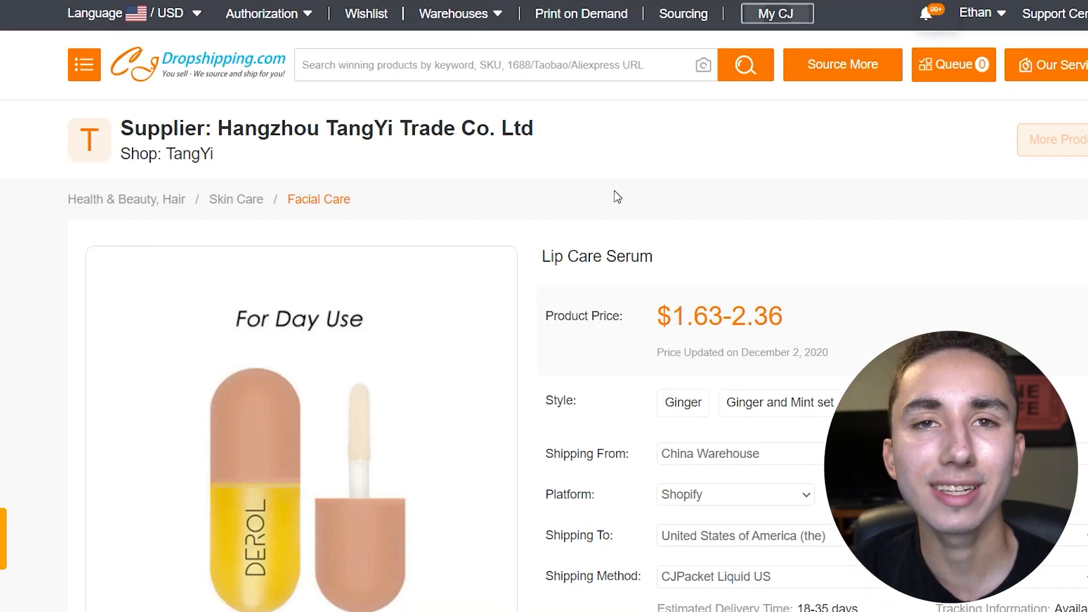
# On the CJ Dropshipping Lip Care Serum page, review the product details and choose CJPacket YT Cosmetic Line as the shipping method
pyautogui.scroll(-10, 544, 306)
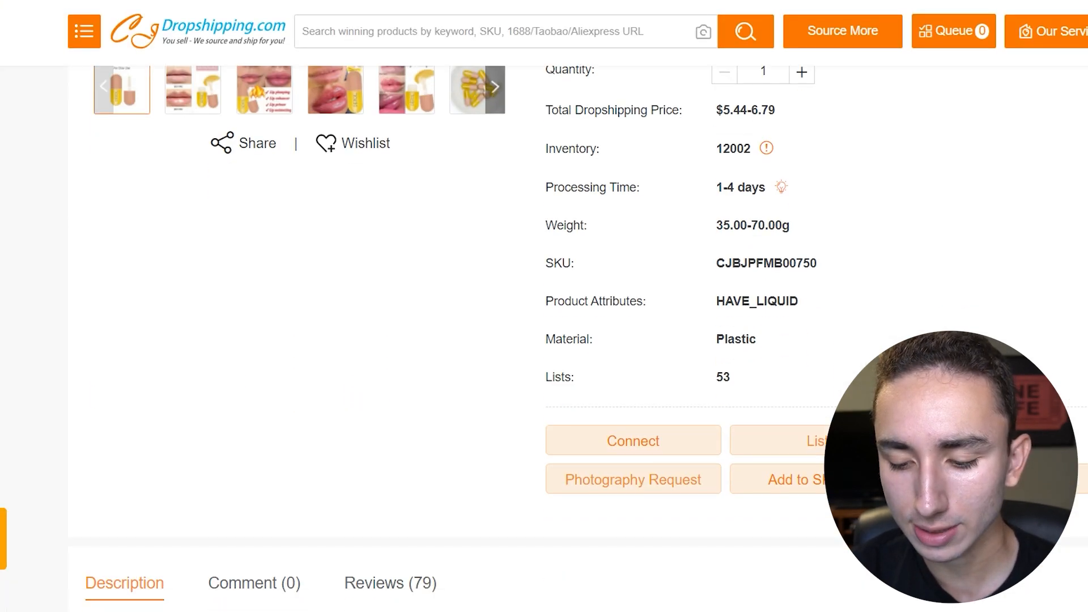
pyautogui.scroll(5, 544, 306)
pyautogui.click(906, 245)
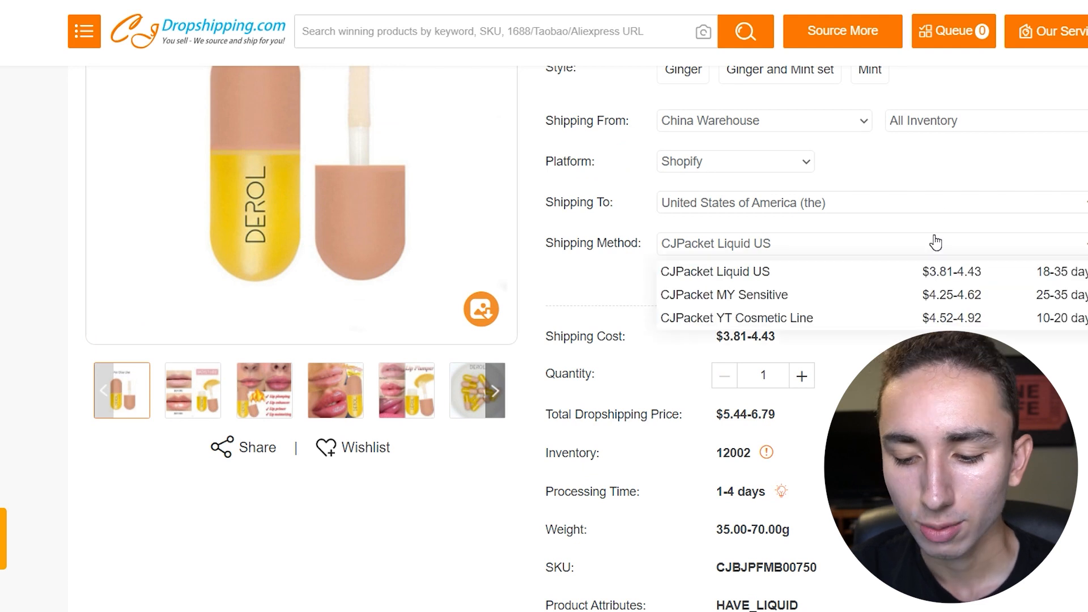
pyautogui.click(834, 323)
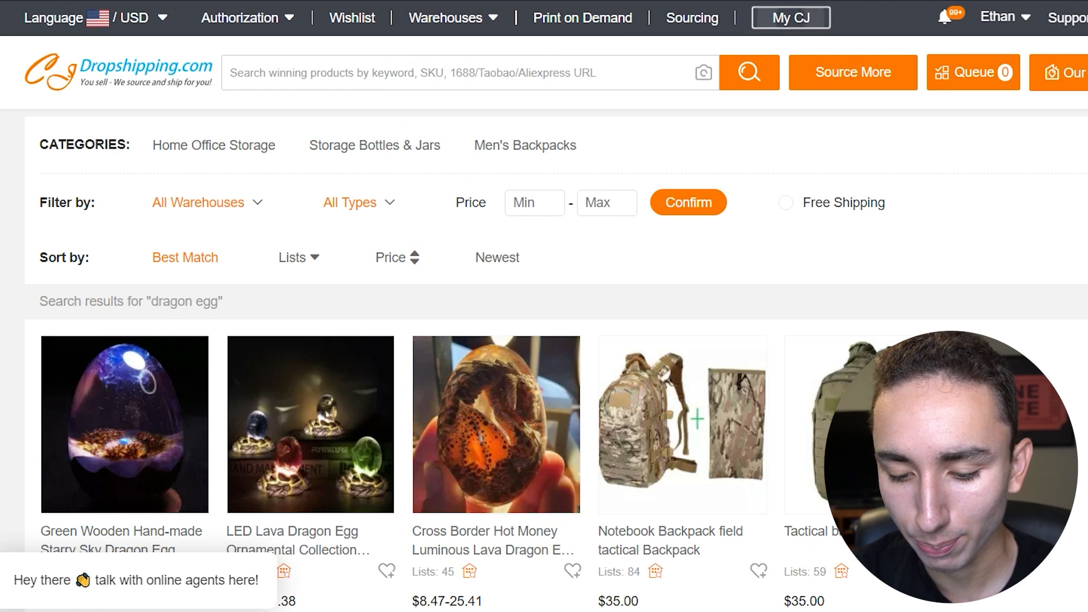
# From the dragon egg search results, open the Green Wooden Starry Sky Dragon Egg and the Cross Border Luminous Lava Dragon Egg products
pyautogui.scroll(-2, 209, 187)
pyautogui.moveTo(117, 408)
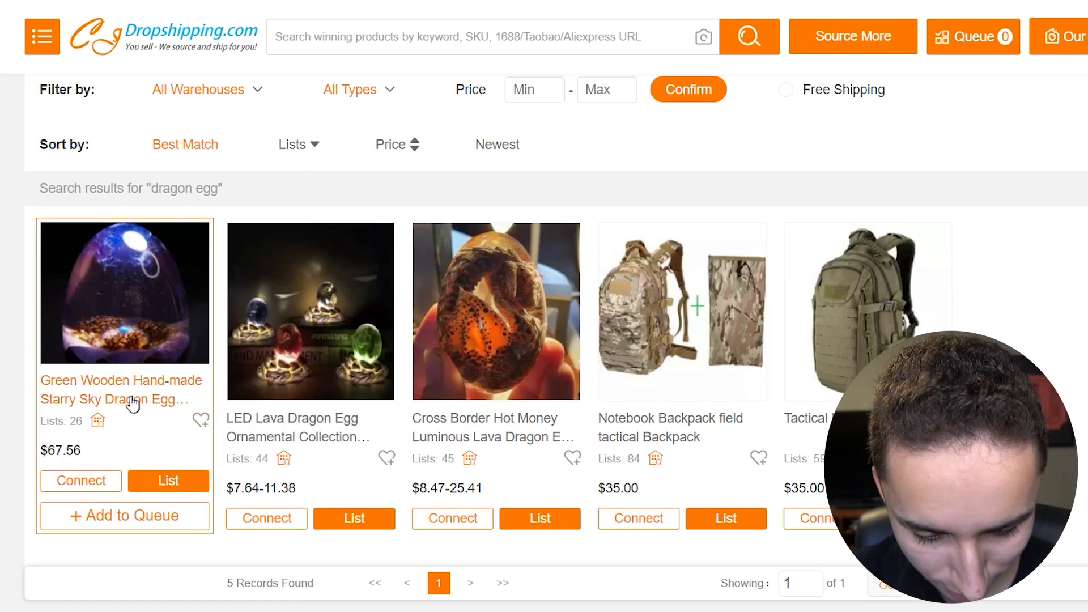
pyautogui.rightClick(132, 404)
pyautogui.click(165, 411)
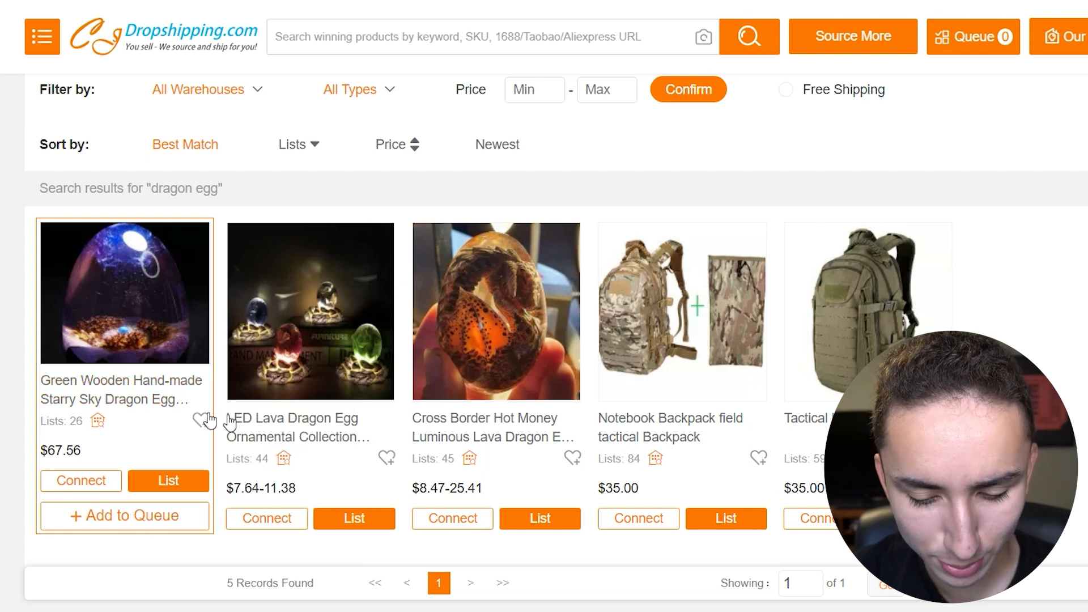
pyautogui.moveTo(472, 433)
pyautogui.moveTo(471, 422)
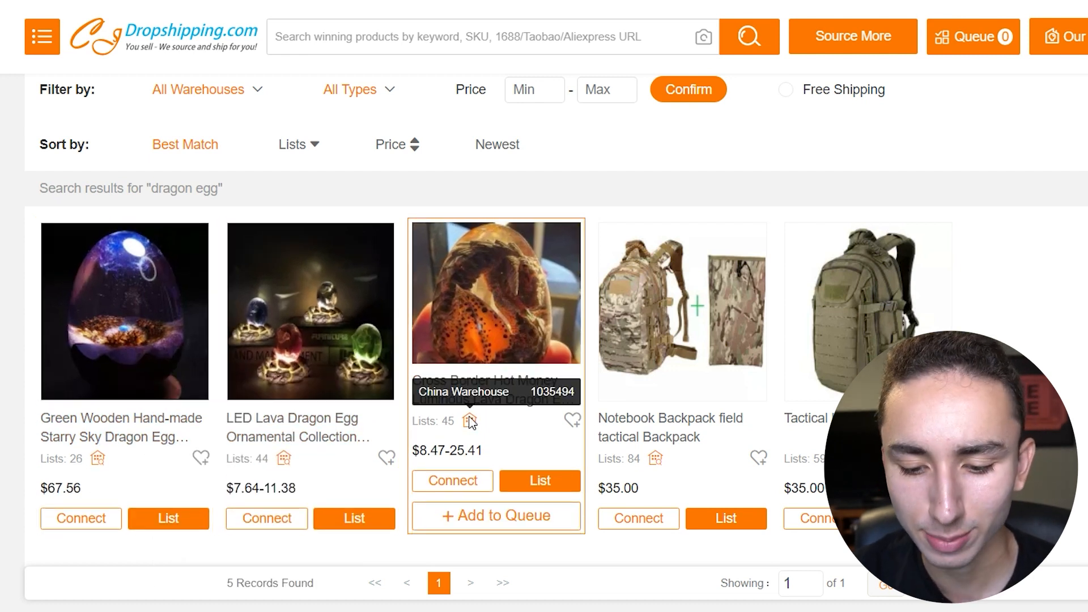
pyautogui.click(446, 386)
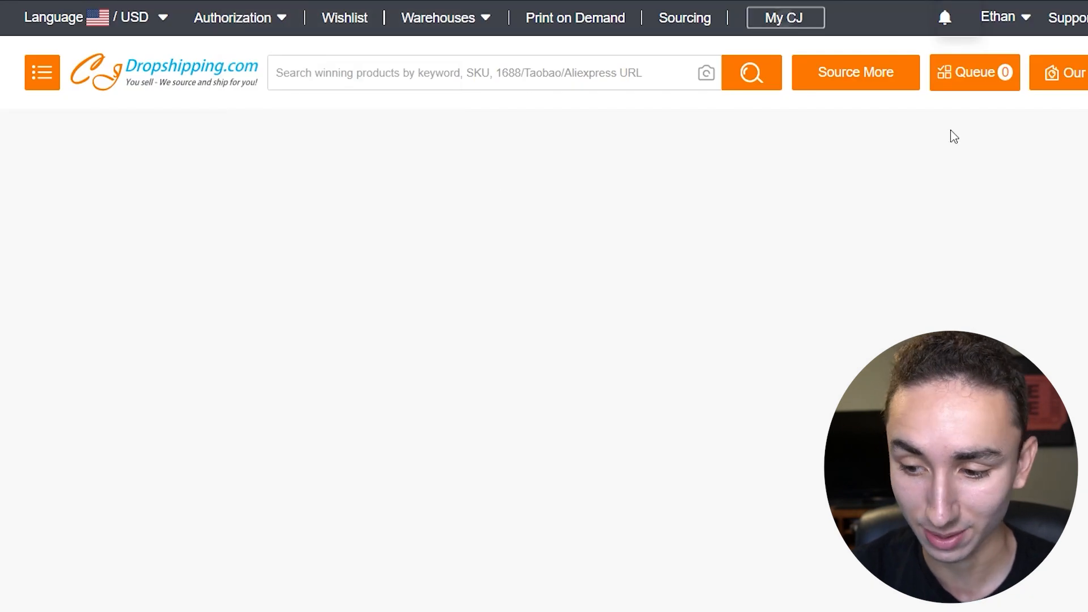
# Check the Starry Sky Dragon Egg's price and details and view its blue colour variant
pyautogui.scroll(-4, 955, 137)
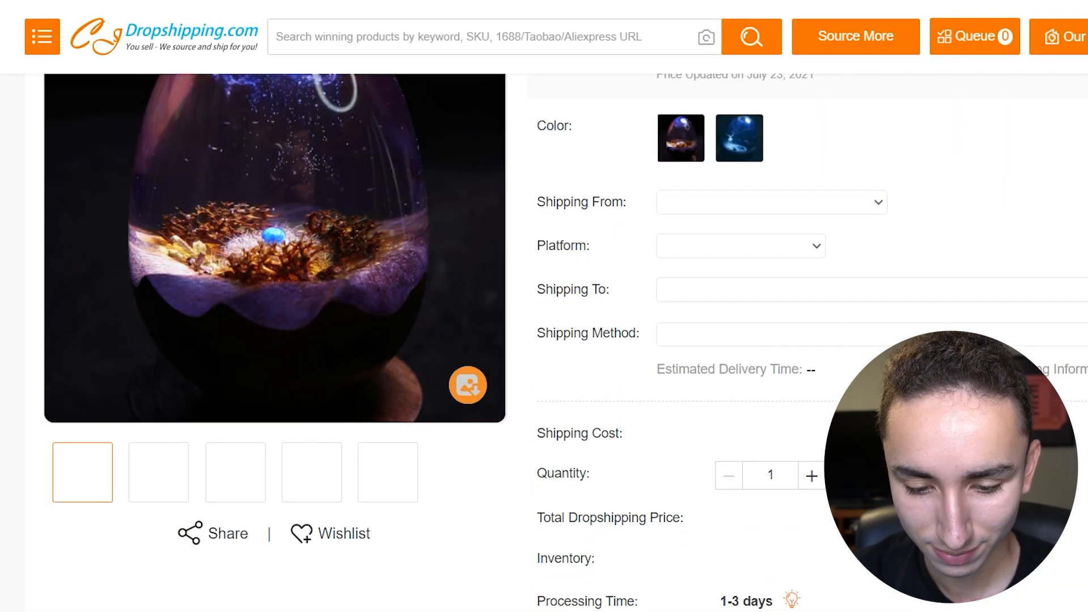
pyautogui.scroll(1, 544, 340)
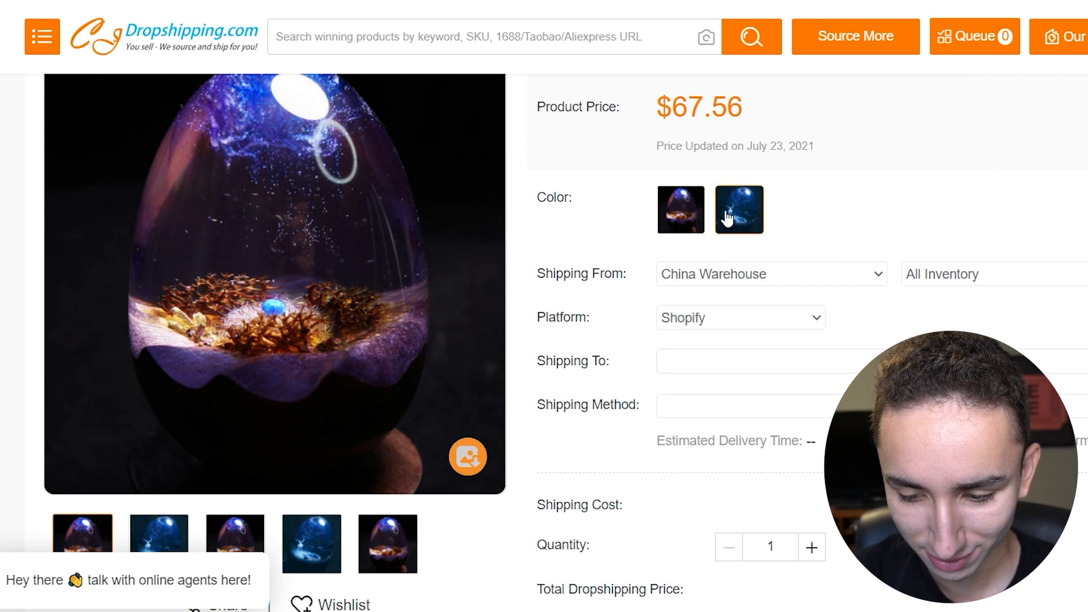
pyautogui.click(728, 218)
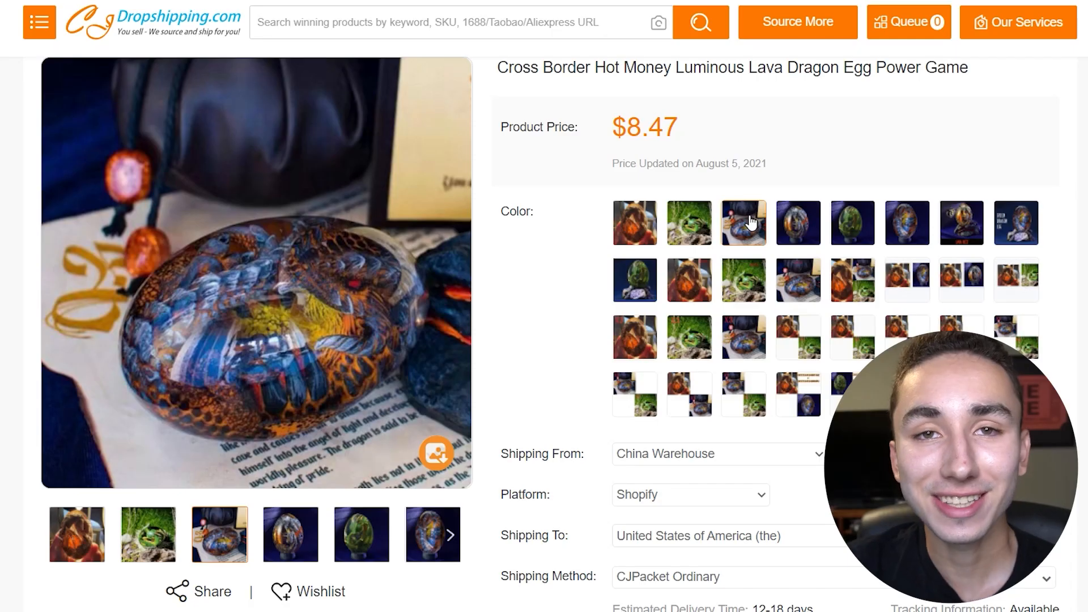
# Compare the prices and pictures of the Luminous Lava Dragon Egg's colour variants, including the green, stone-base and X3 versions
pyautogui.click(651, 234)
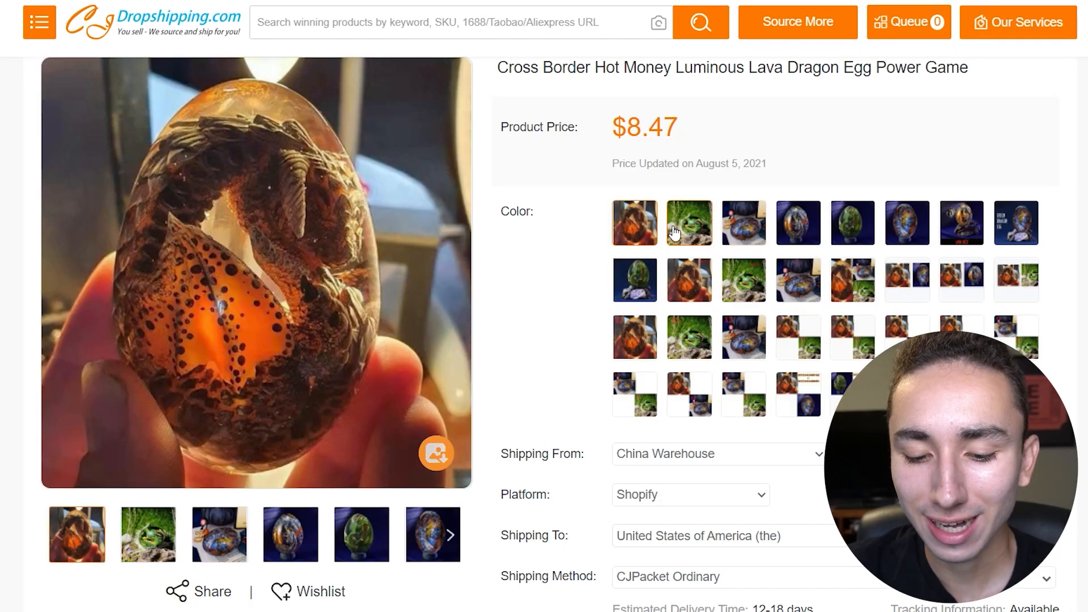
pyautogui.click(685, 228)
pyautogui.click(753, 227)
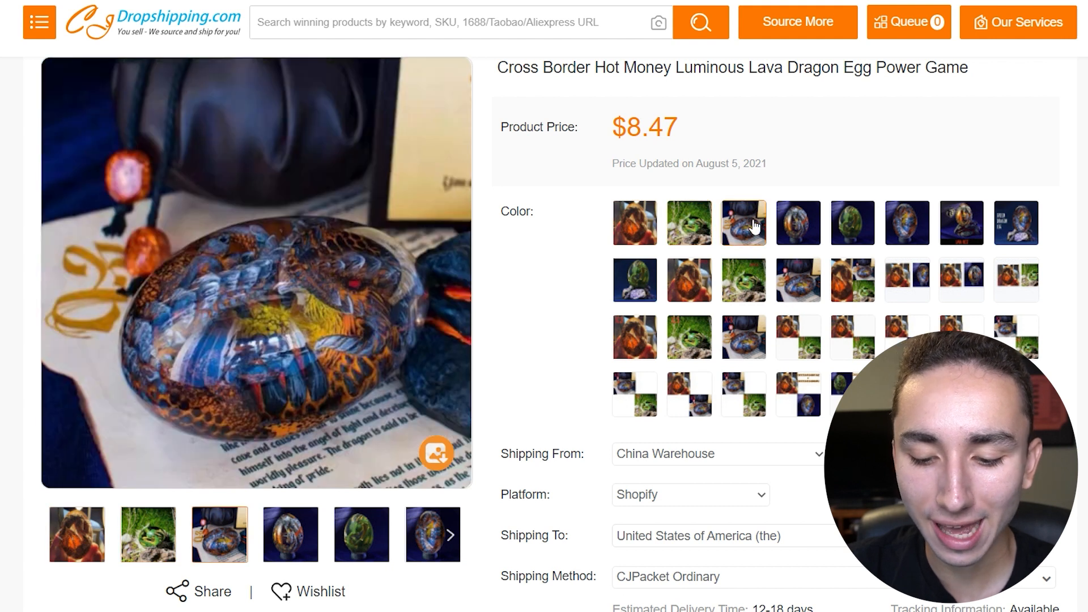
pyautogui.click(814, 229)
pyautogui.click(871, 230)
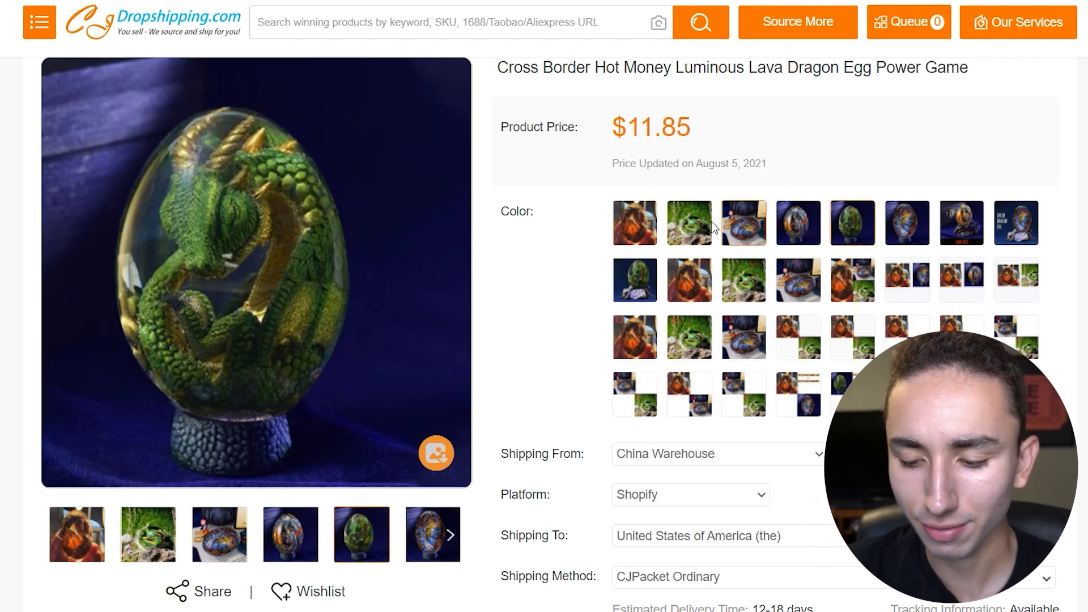
pyautogui.click(651, 232)
pyautogui.click(708, 230)
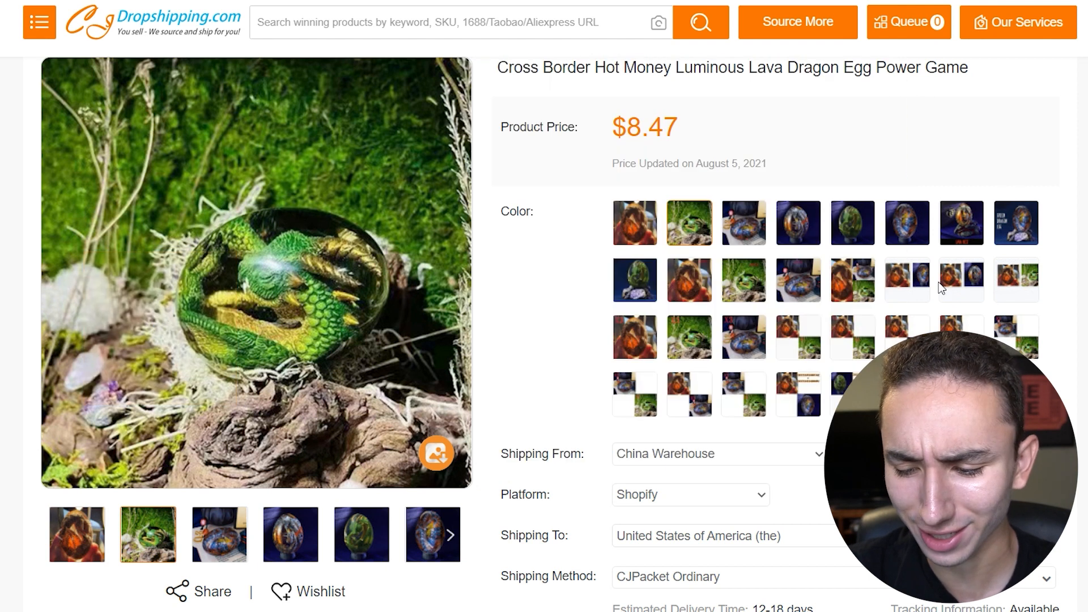
pyautogui.click(789, 227)
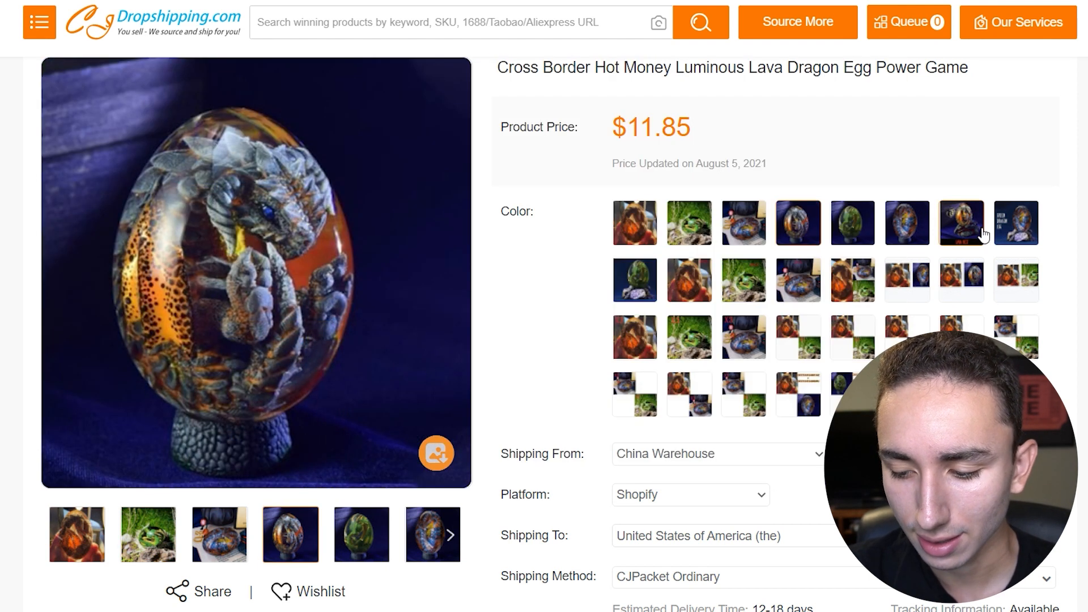
pyautogui.click(656, 291)
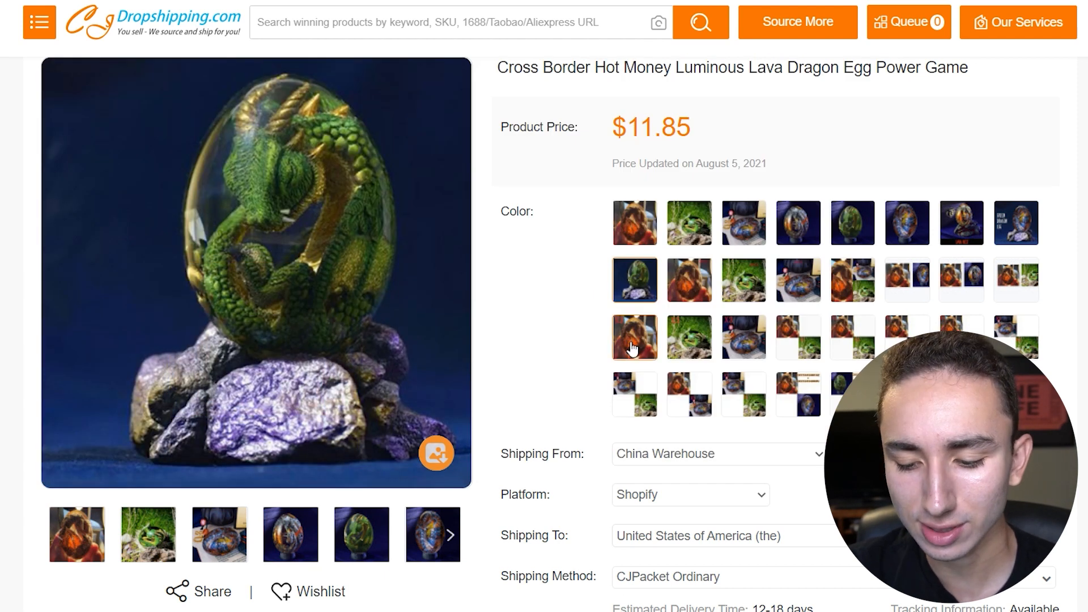
pyautogui.click(631, 350)
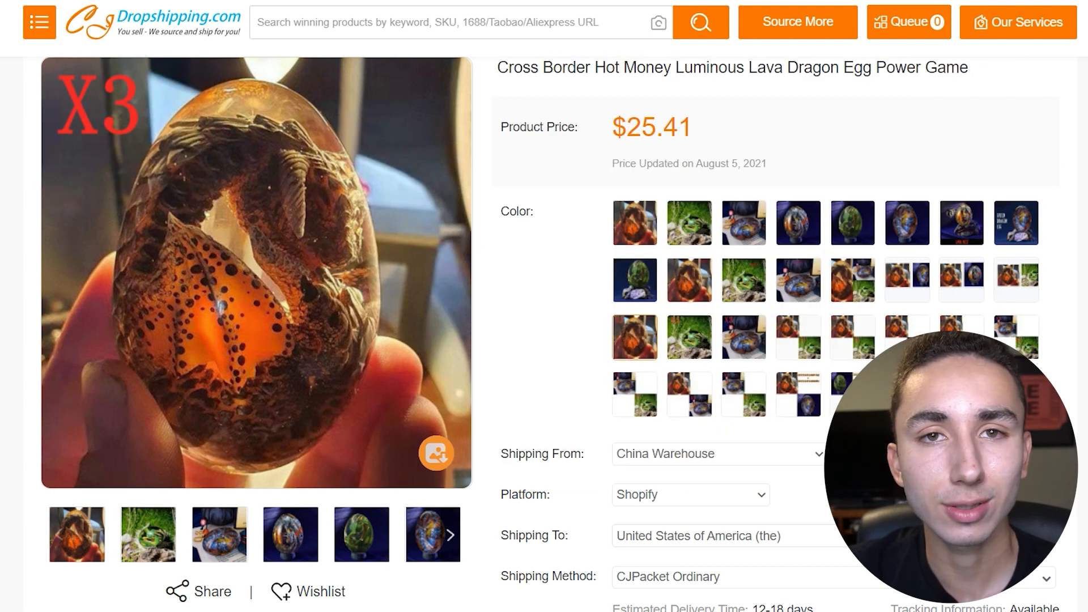
# Review the Luminous Lava Dragon Egg's shipping details and start listing it, choosing originaldragonegg - Shopify as the store
pyautogui.scroll(-10, 544, 334)
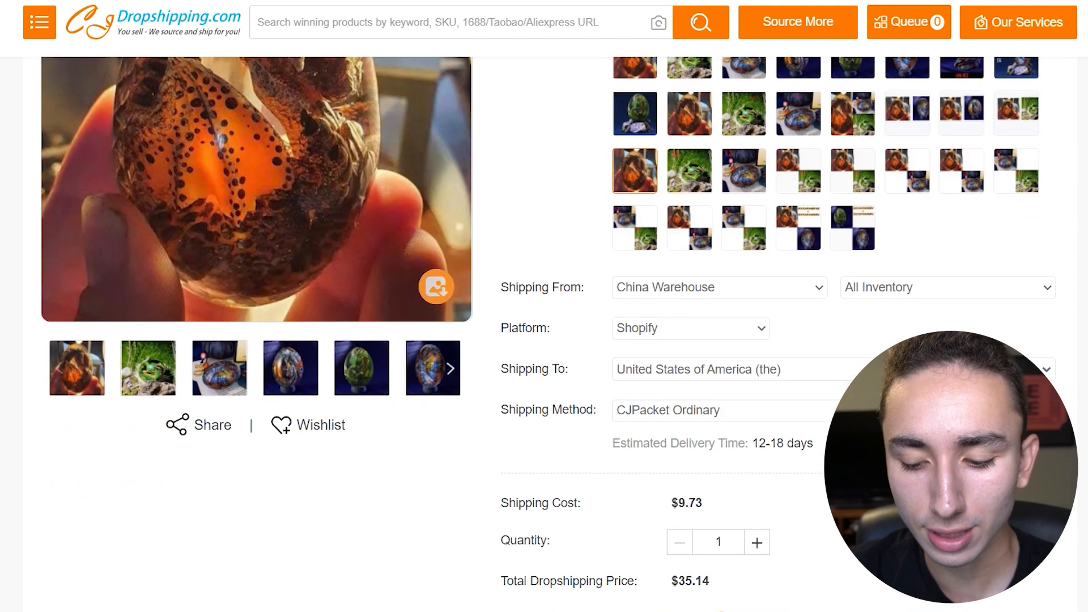
pyautogui.scroll(-2, 801, 228)
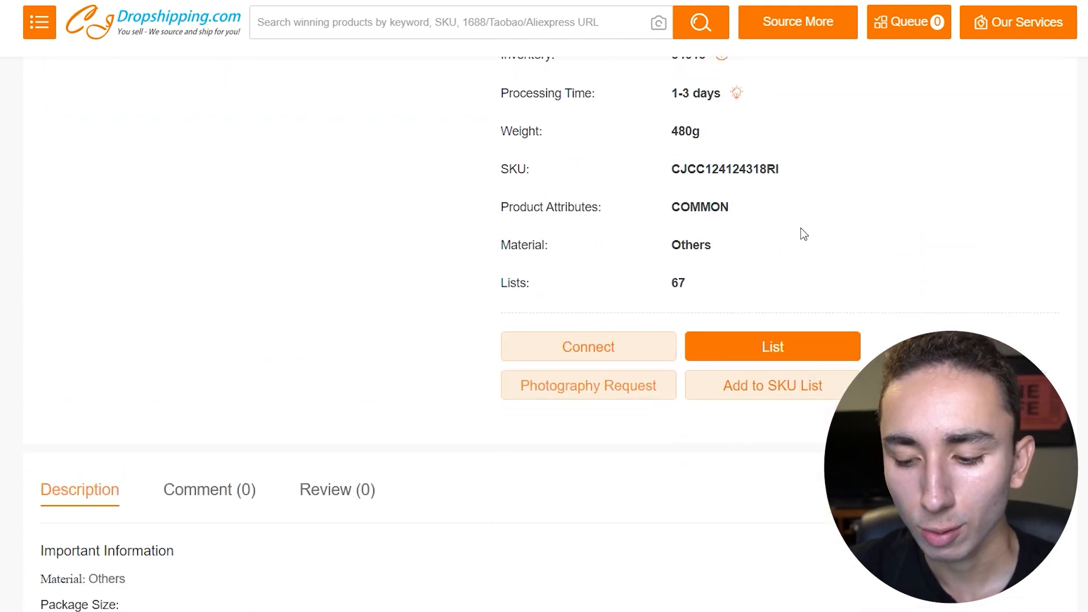
pyautogui.click(725, 349)
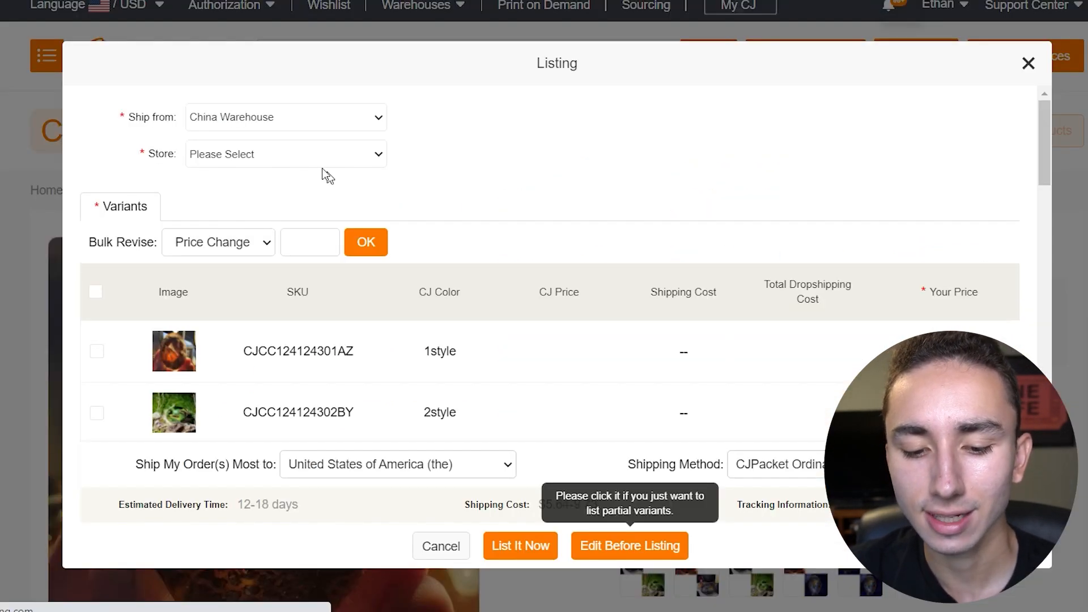
pyautogui.click(250, 153)
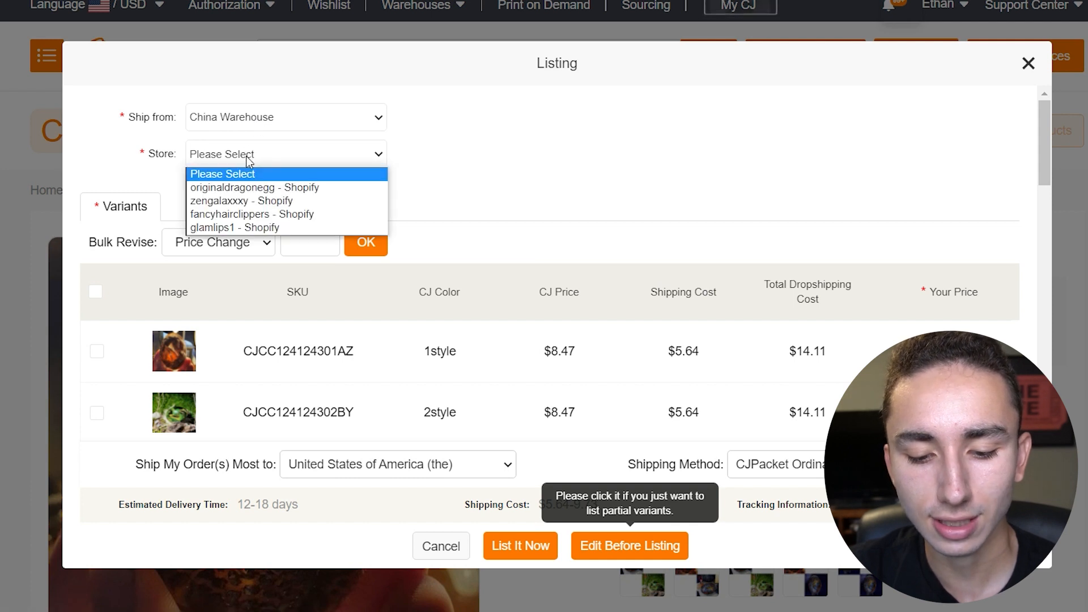
pyautogui.click(248, 188)
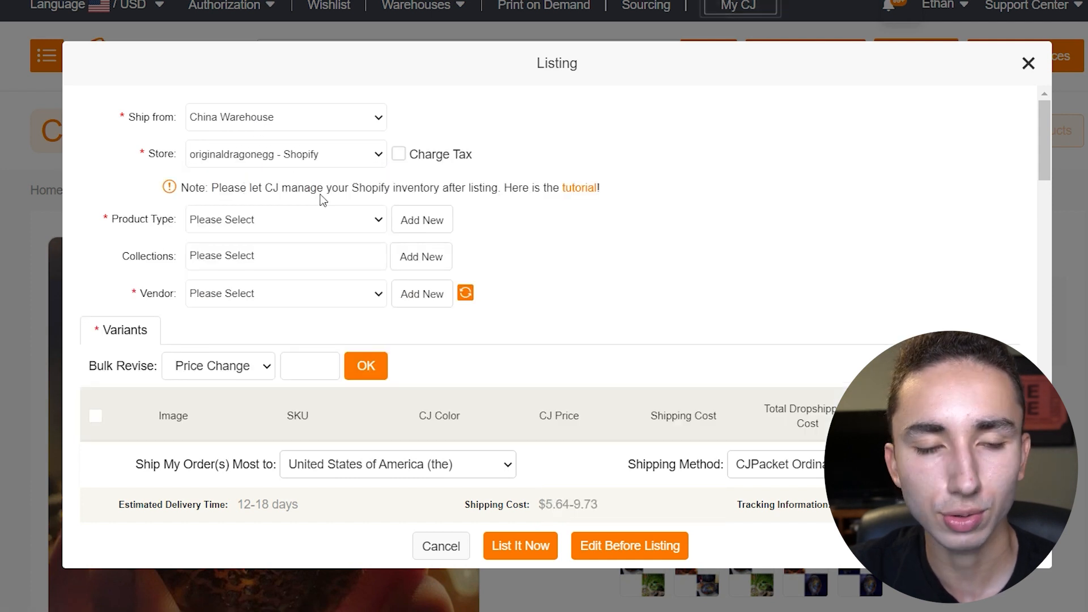
# Set both the product type and the collection of the listing to Dragon Egg
pyautogui.click(266, 225)
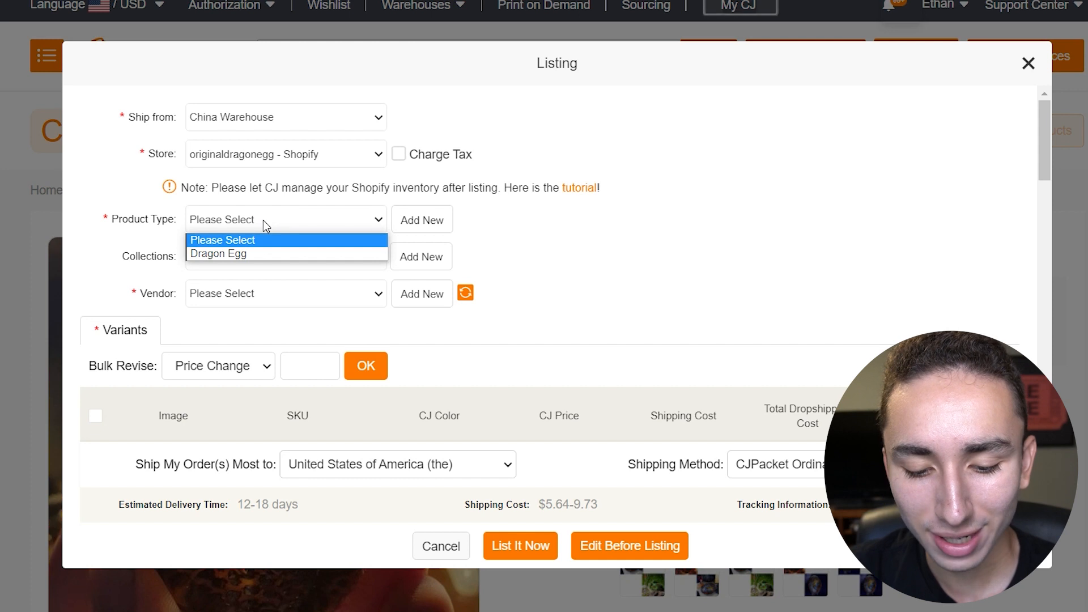
pyautogui.click(263, 245)
pyautogui.click(245, 256)
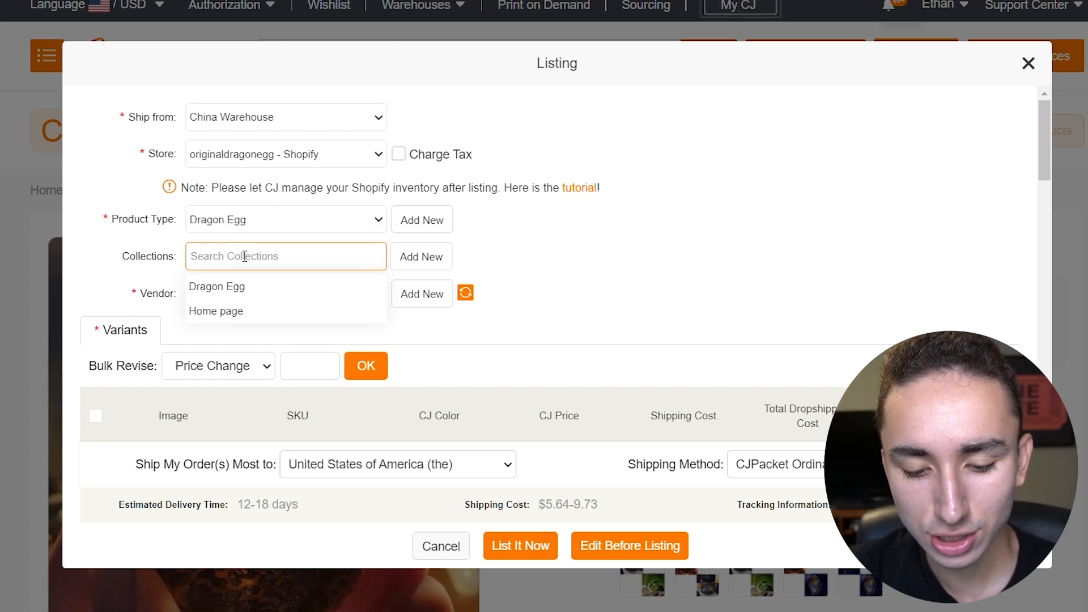
pyautogui.click(284, 286)
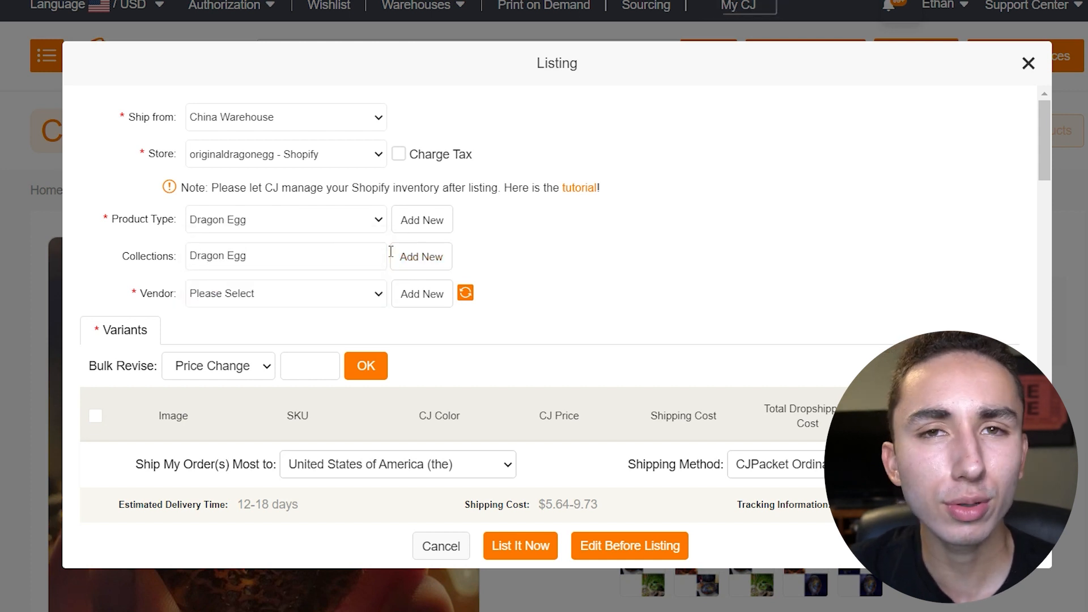
# Set the vendor of the Luminous Lava Dragon Egg listing to Dragonite
pyautogui.click(427, 259)
pyautogui.click(218, 258)
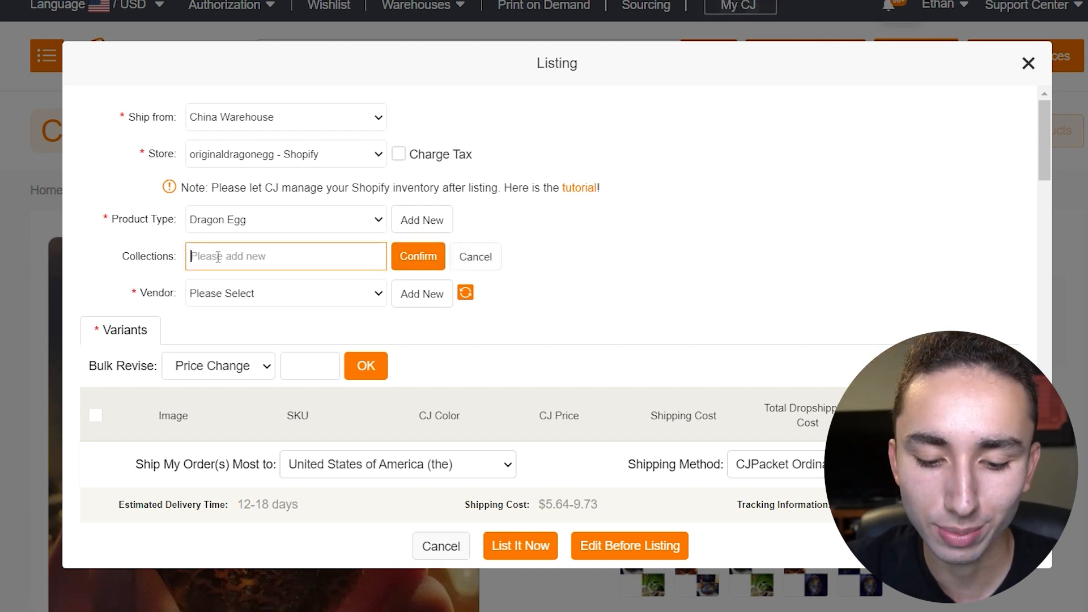
pyautogui.click(294, 293)
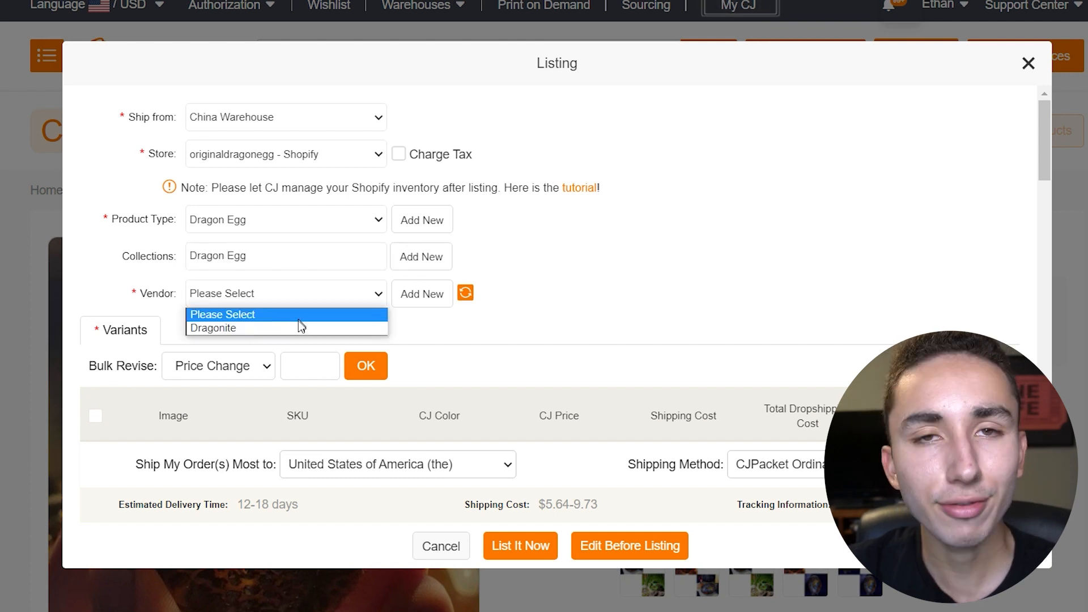
pyautogui.click(297, 327)
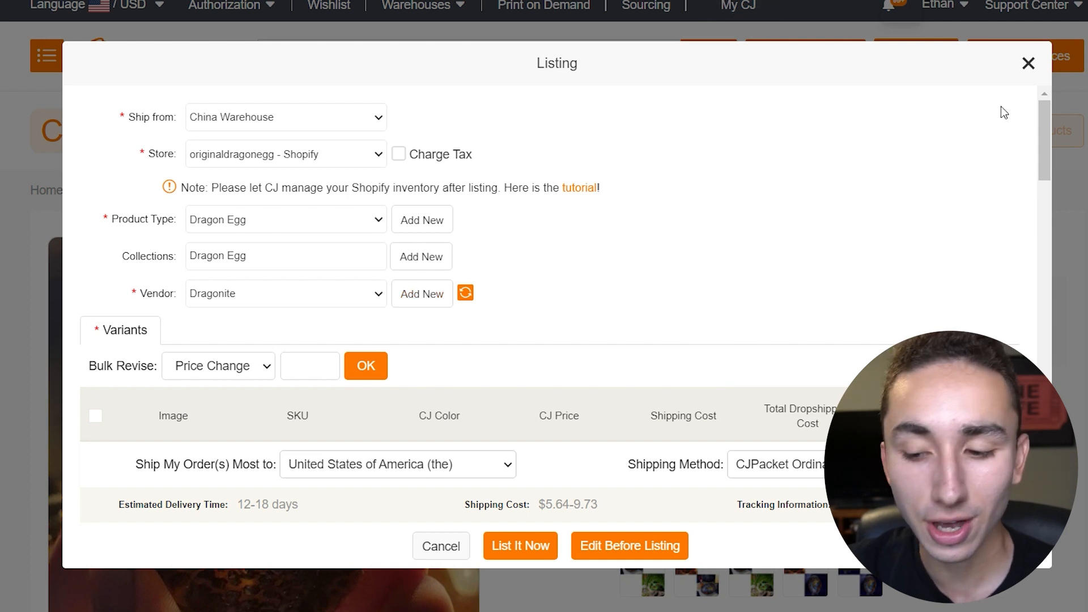
# Select all variants of the listing and bulk-change their store price to 32.99
pyautogui.moveTo(1048, 129); pyautogui.dragTo(1042, 176)
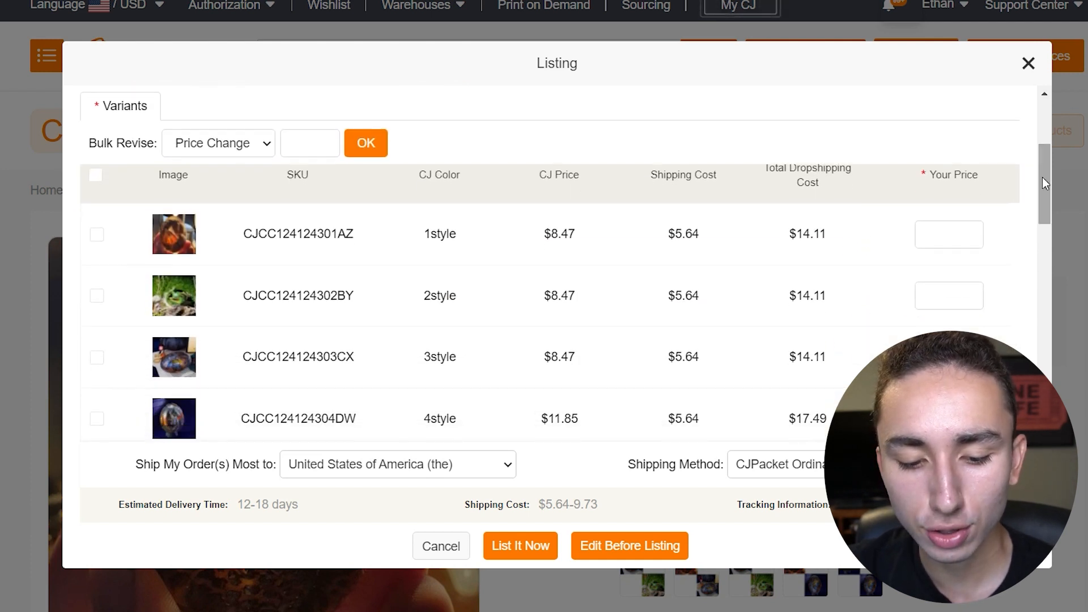
pyautogui.click(94, 177)
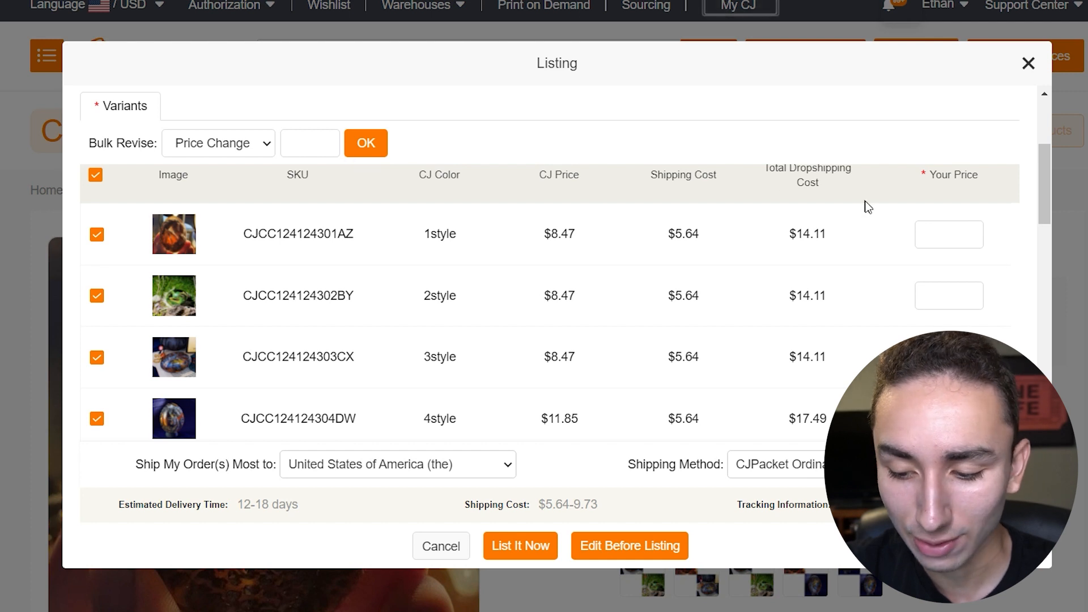
pyautogui.moveTo(1042, 152)
pyautogui.mouseDown()
pyautogui.moveTo(1042, 128)
pyautogui.moveTo(1038, 141)
pyautogui.mouseUp()
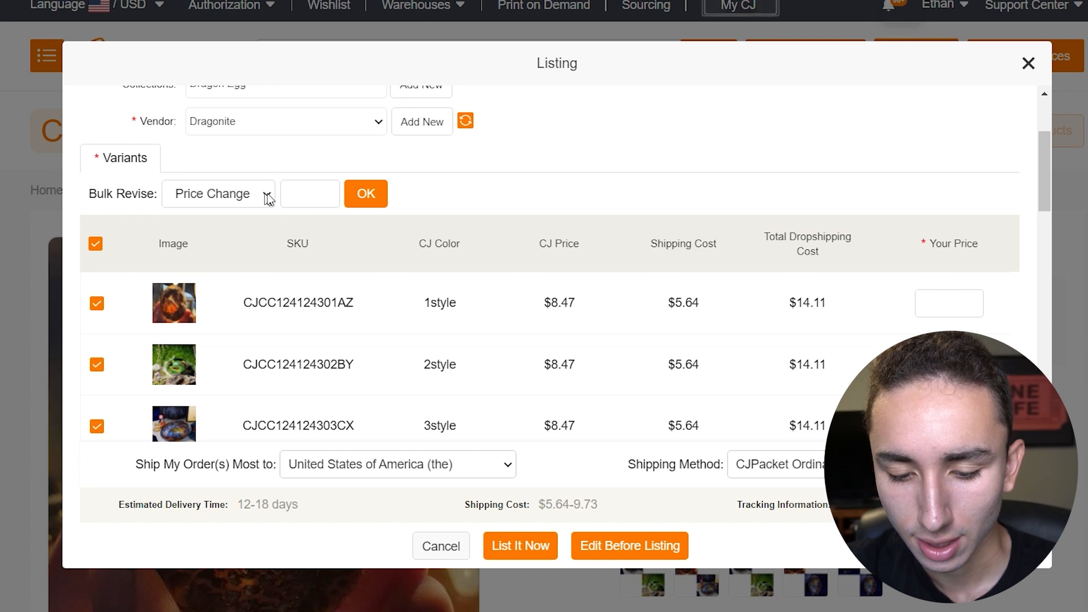
pyautogui.click(297, 193)
pyautogui.write('32.99')
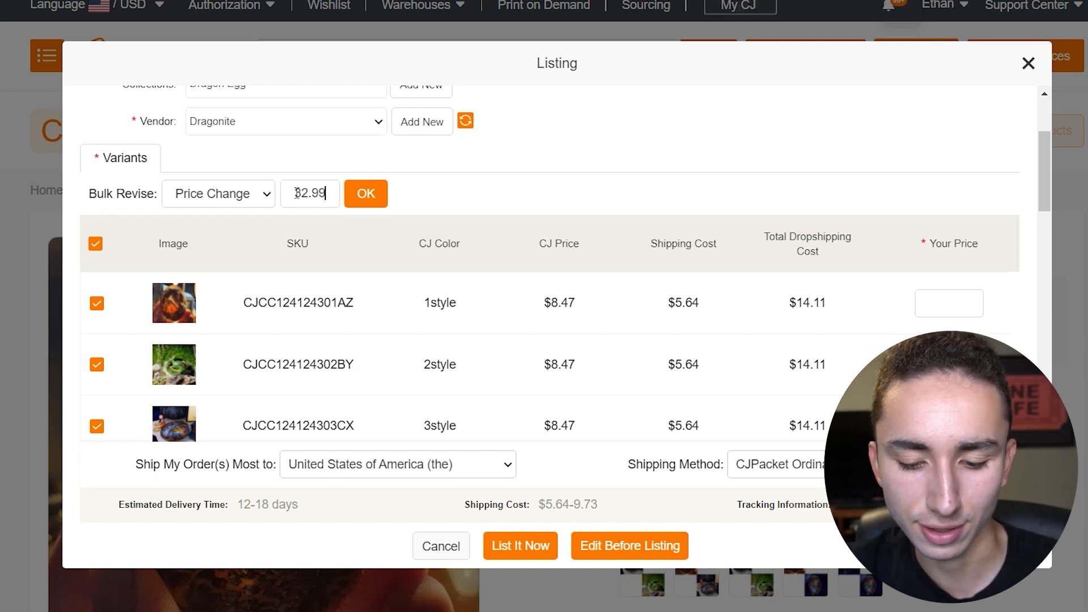
pyautogui.click(365, 194)
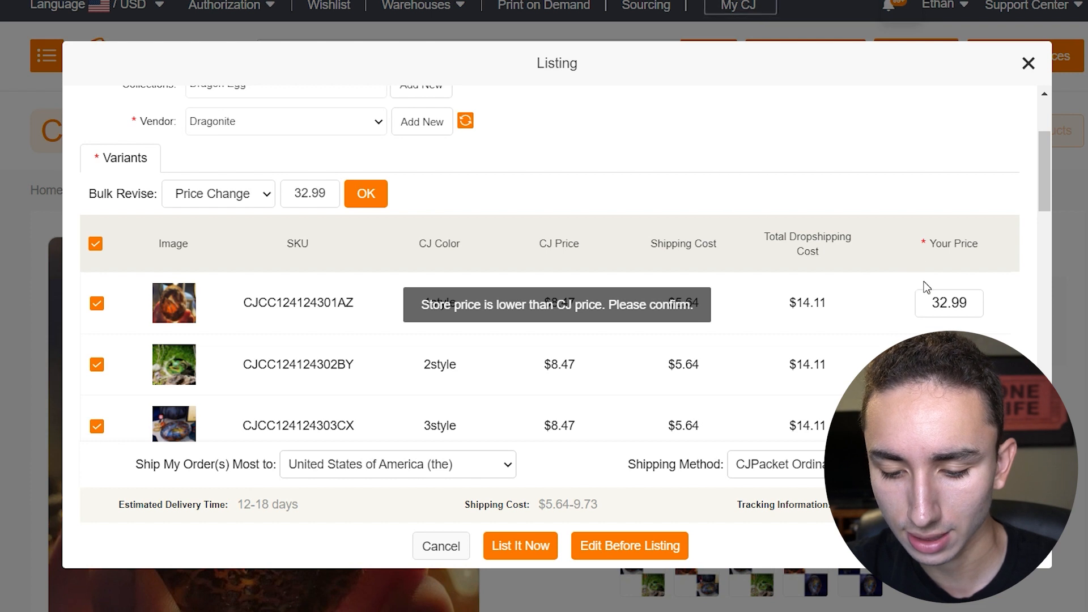
# Bulk-change the store price of all selected variants to 40.99
pyautogui.moveTo(1043, 184); pyautogui.dragTo(1044, 136)
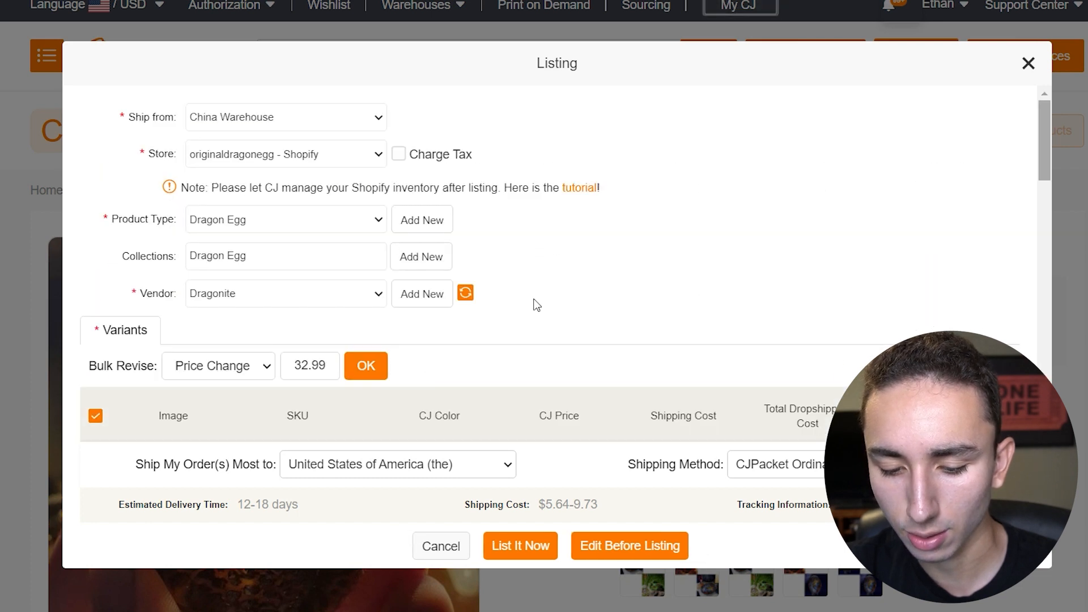
pyautogui.doubleClick(302, 366)
pyautogui.press('BackSpace')
pyautogui.write('40.99')
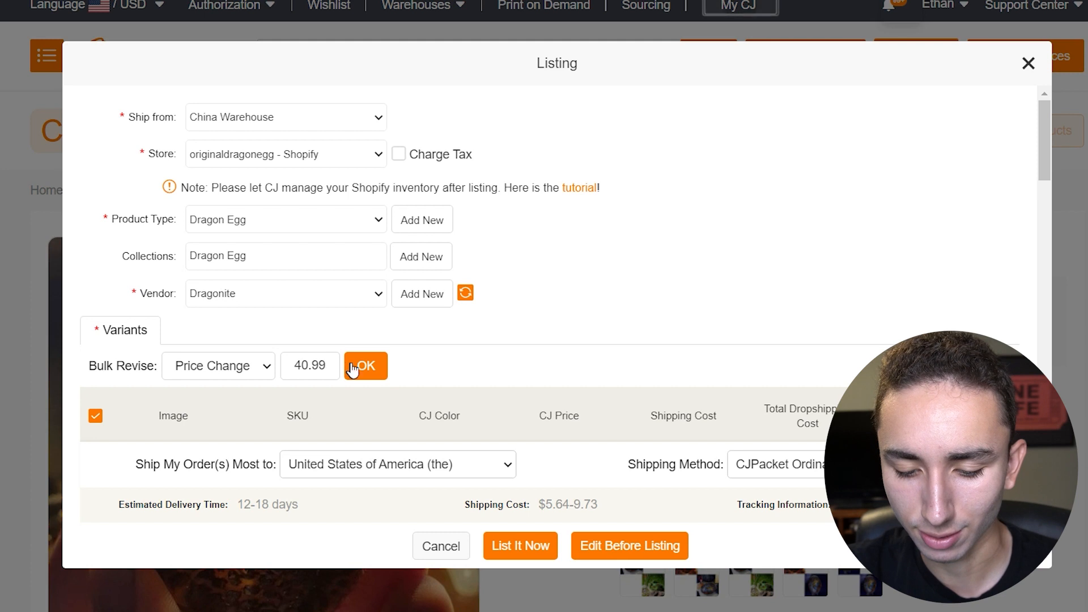
pyautogui.click(364, 370)
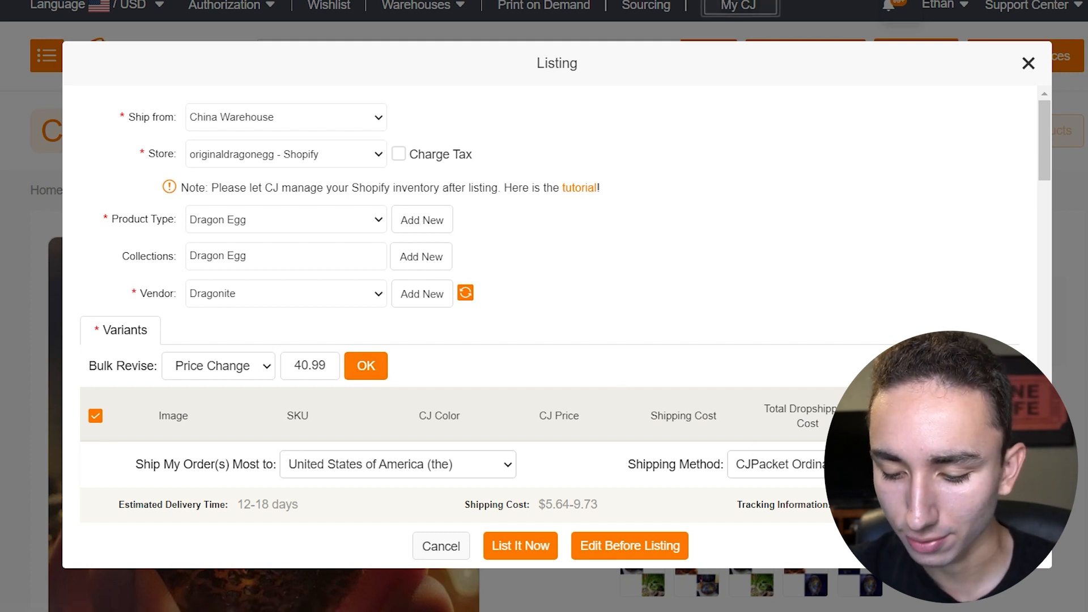
# Set the shipping method to CJPacket YT US Ordinary and list the product to the store immediately
pyautogui.click(827, 464)
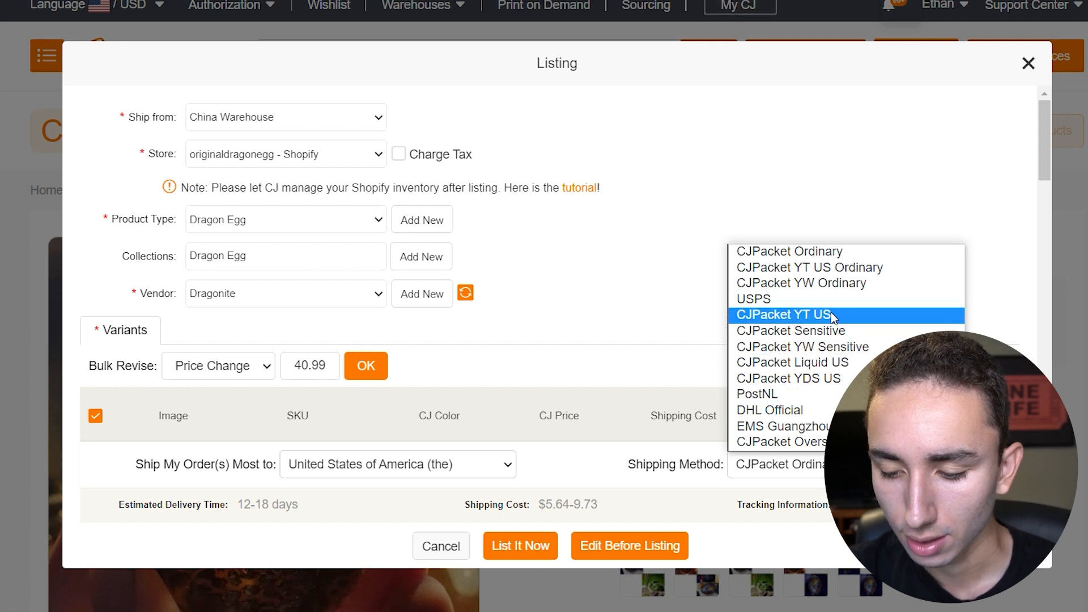
pyautogui.click(822, 270)
pyautogui.moveTo(1047, 159); pyautogui.dragTo(1036, 475)
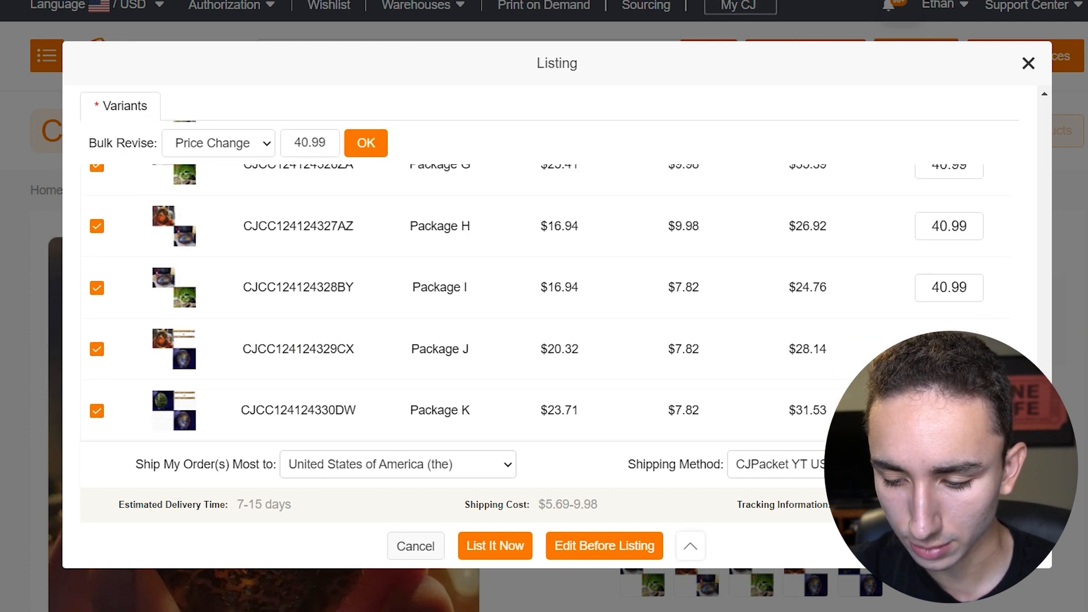
pyautogui.click(507, 547)
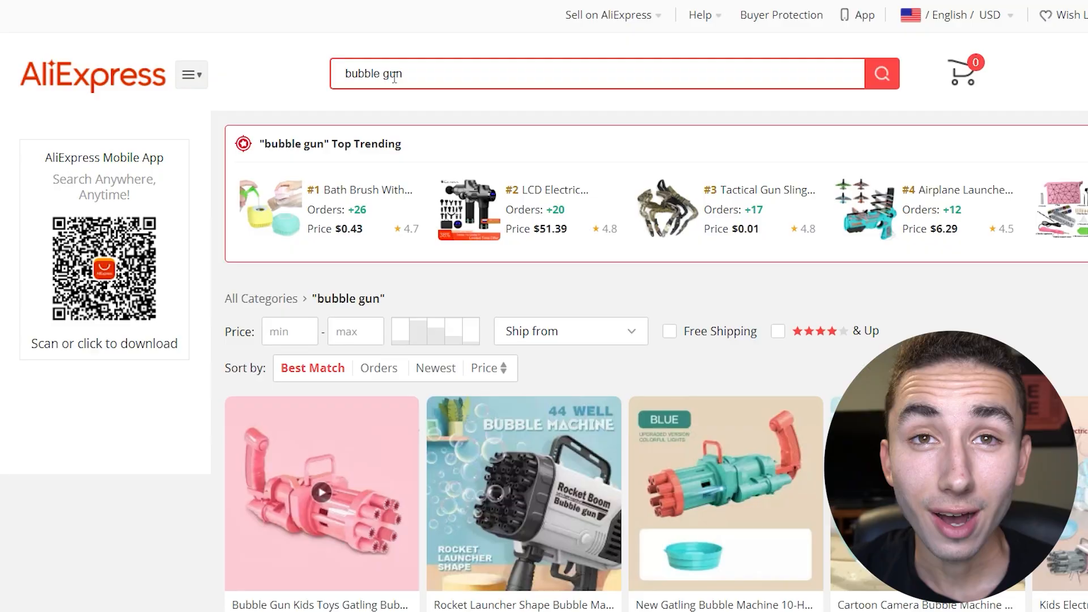
# On AliExpress, limit the bubble gun results to items shipping from the United States and sort them by orders
pyautogui.click(598, 339)
pyautogui.click(583, 360)
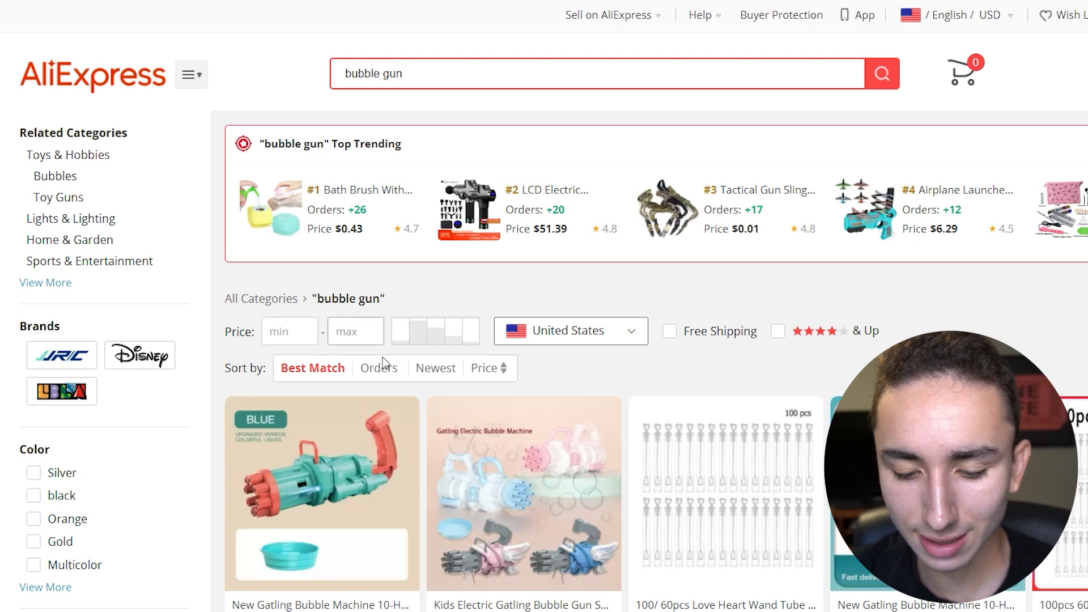
pyautogui.click(384, 365)
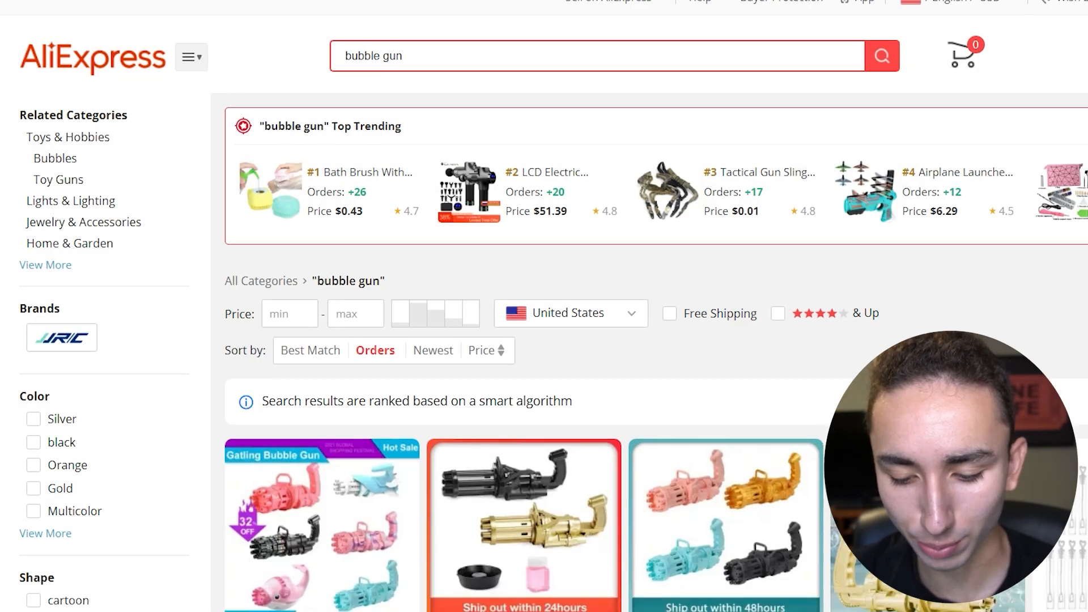
# Open the first four Gatling bubble gun listings in the sorted results, each in its own new tab
pyautogui.scroll(-5, 657, 233)
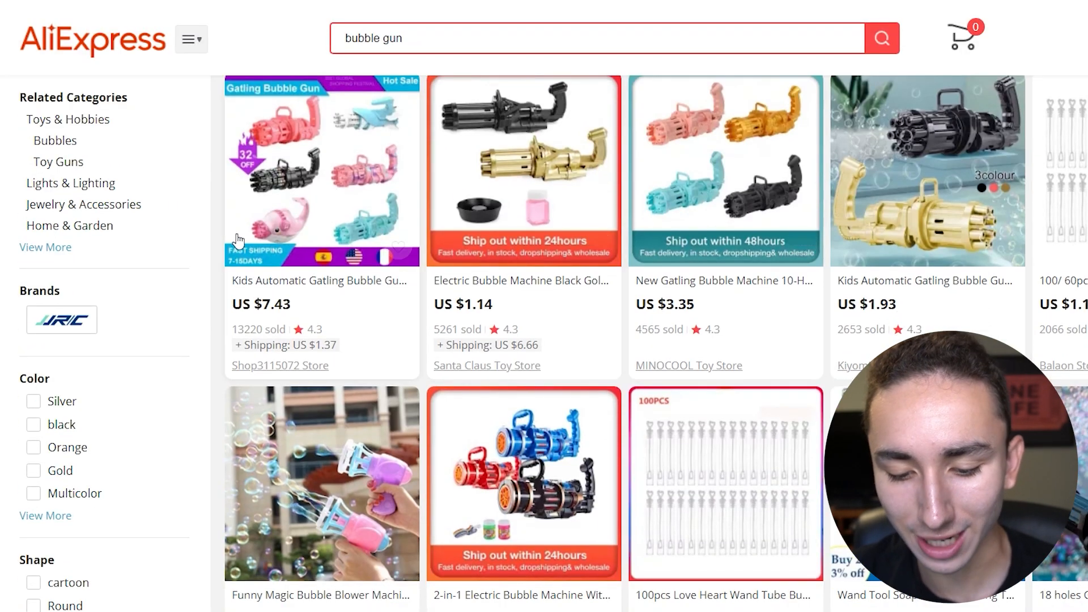
pyautogui.rightClick(321, 220)
pyautogui.click(332, 226)
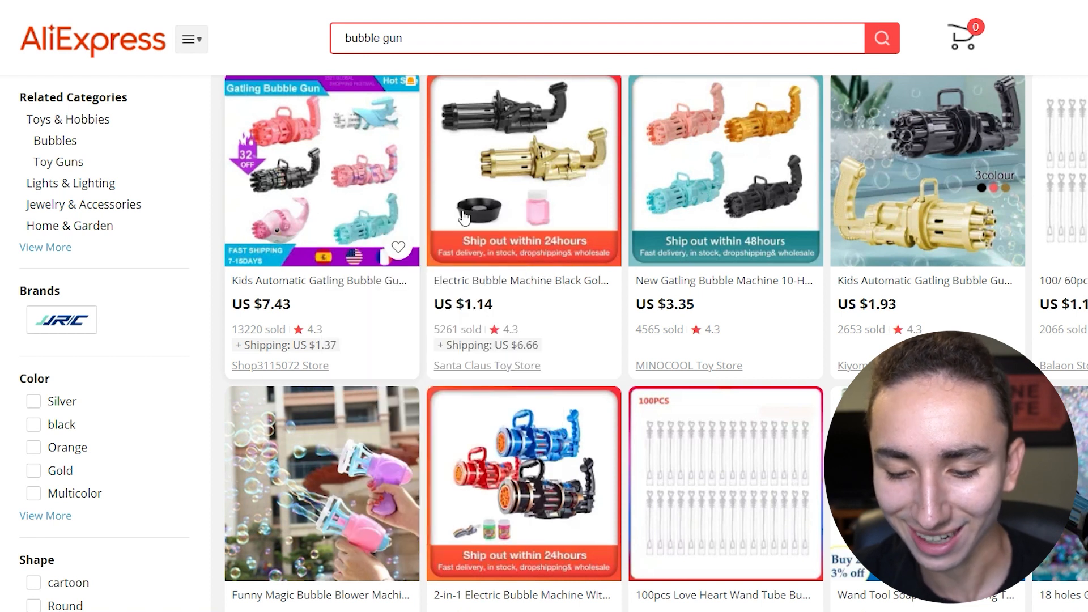
pyautogui.rightClick(537, 218)
pyautogui.click(537, 217)
pyautogui.rightClick(709, 197)
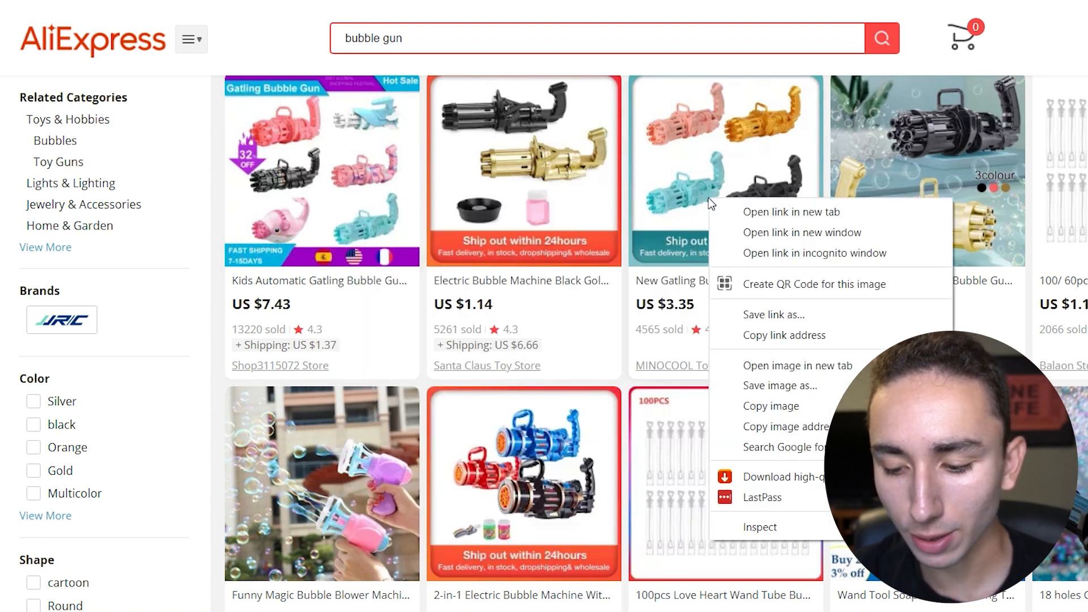
pyautogui.click(736, 216)
pyautogui.rightClick(927, 176)
pyautogui.click(952, 181)
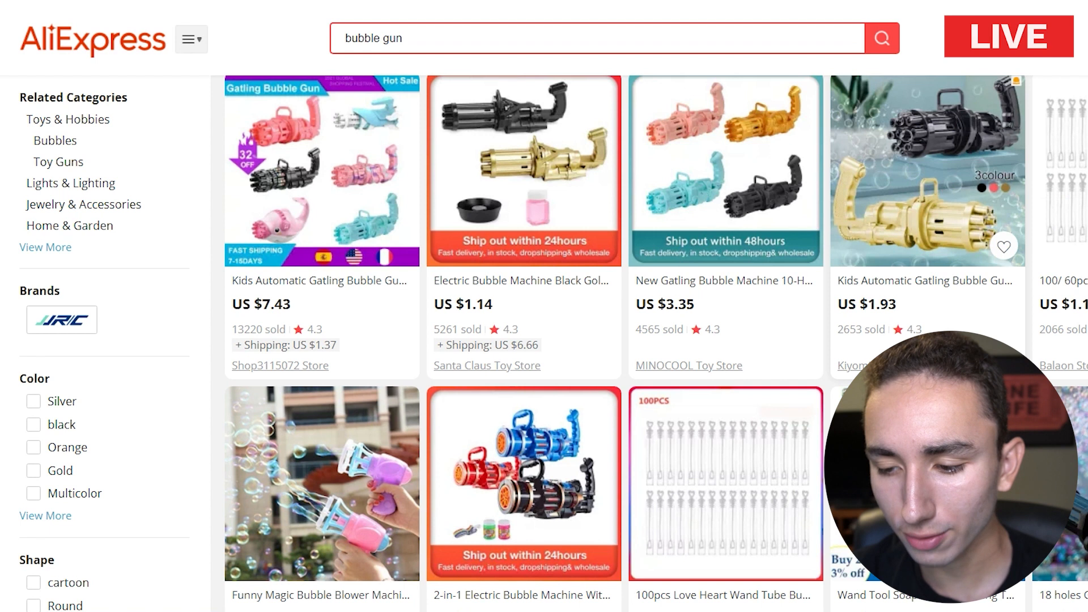
# Review the Shop3115072 Store bubble gun listing and its seller ratings, and compare it with the Santa Claus Toy Store listing
pyautogui.hotkey('ctrl', 'Tab')
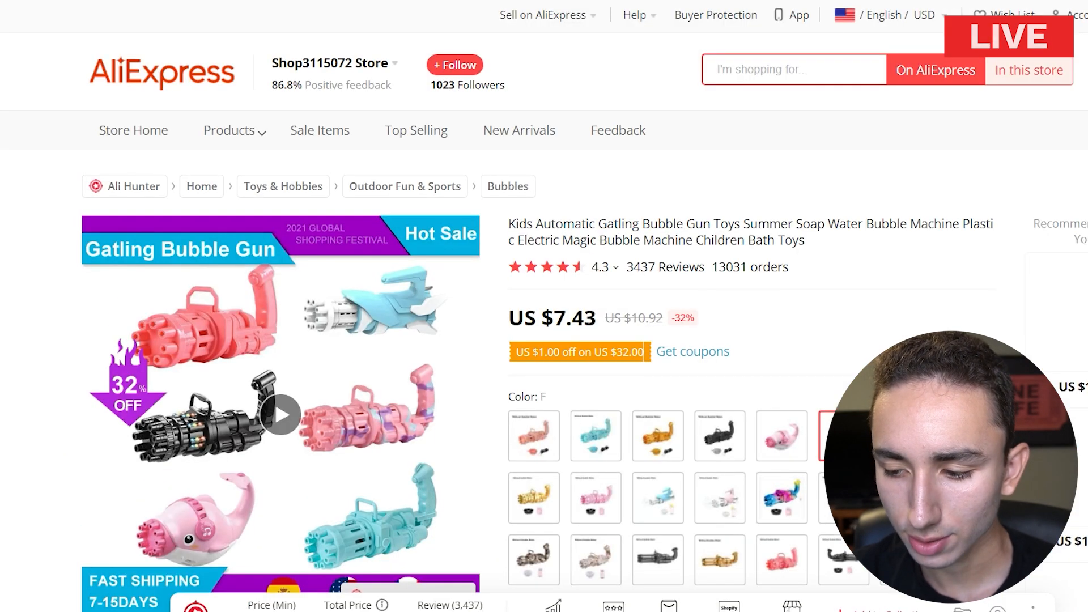
pyautogui.scroll(-1, 544, 340)
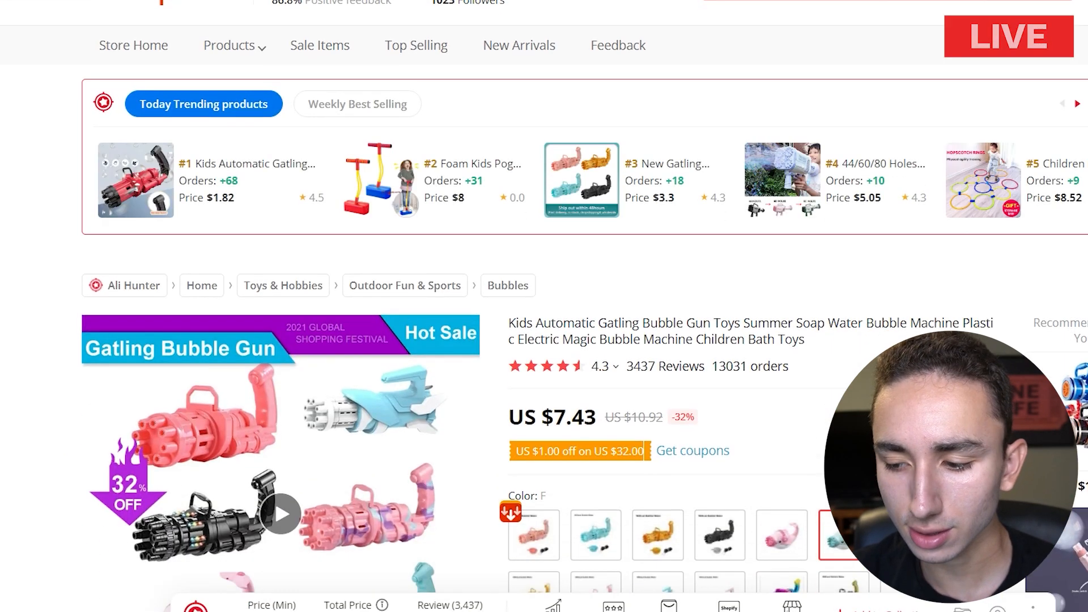
pyautogui.scroll(3, 544, 340)
pyautogui.moveTo(384, 137)
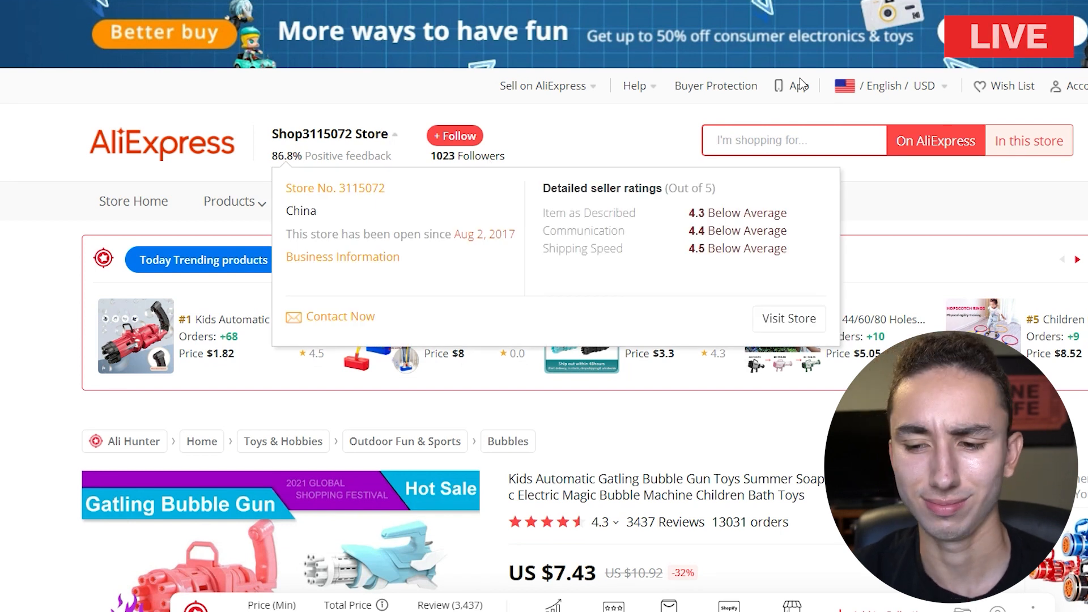
pyautogui.hotkey('ctrl', 'Tab')
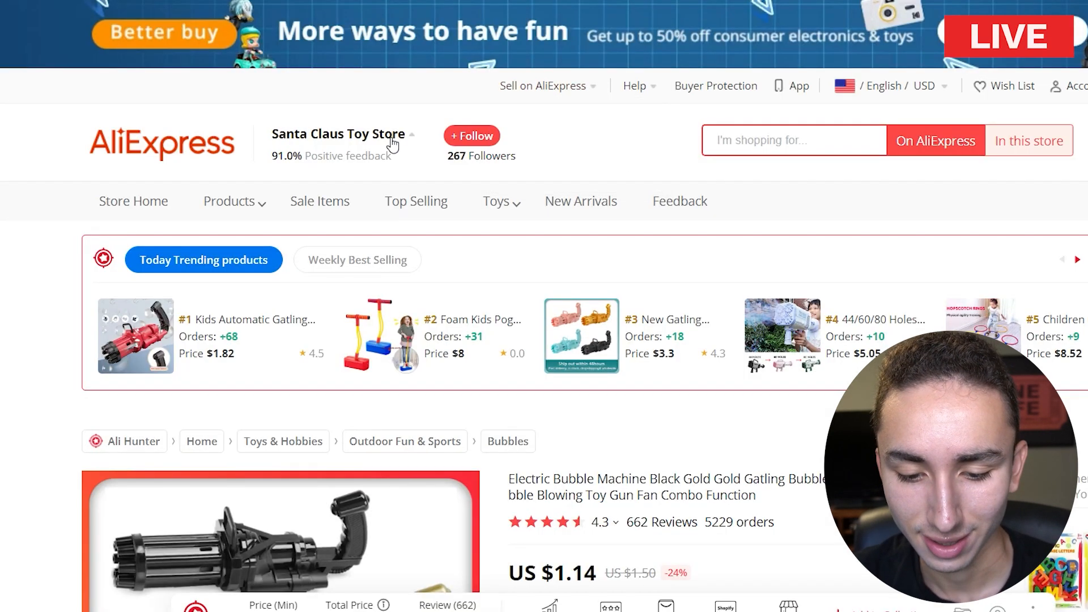
pyautogui.hotkey('ctrl', 'Tab')
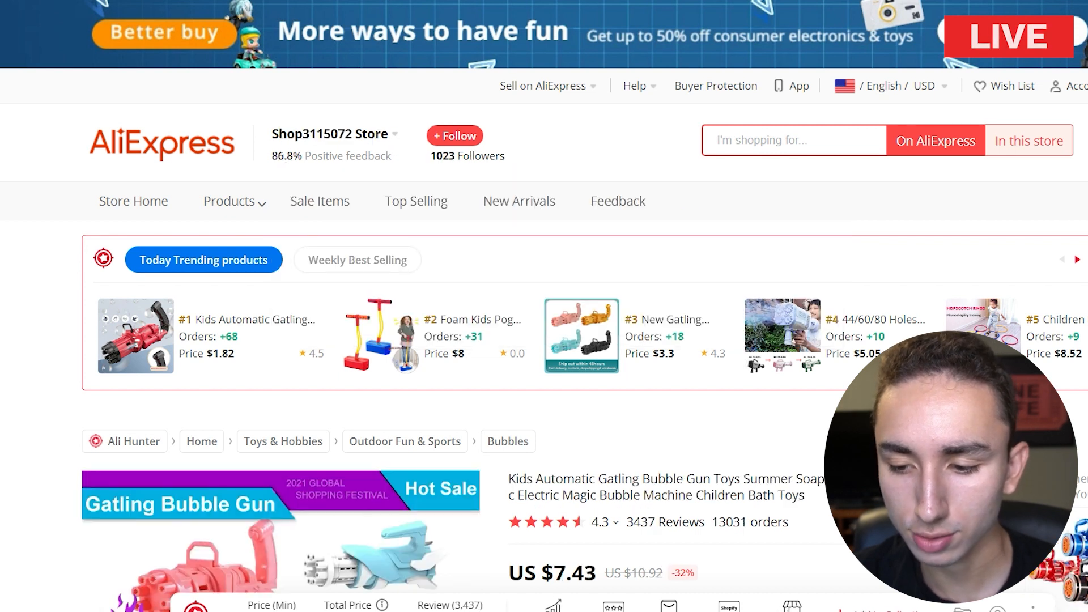
# Examine the price, ship-from options and shipping details of the New Gatling Bubble Machine 10-Hole listing
pyautogui.hotkey('ctrl', 'shift', 'Tab')
pyautogui.hotkey('ctrl', 'shift', 'Tab')
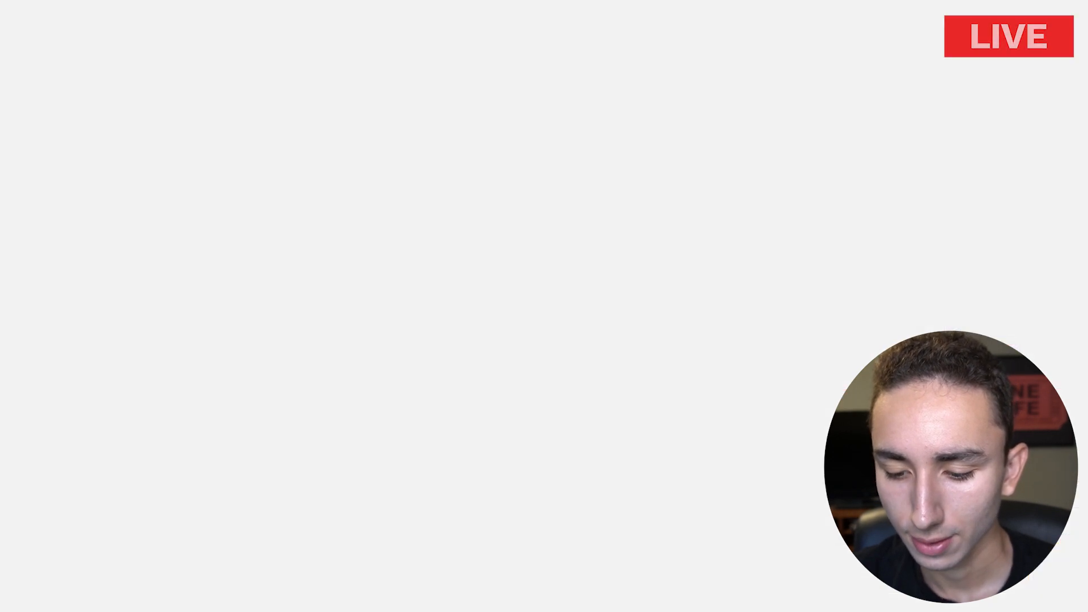
pyautogui.scroll(-8, 888, 277)
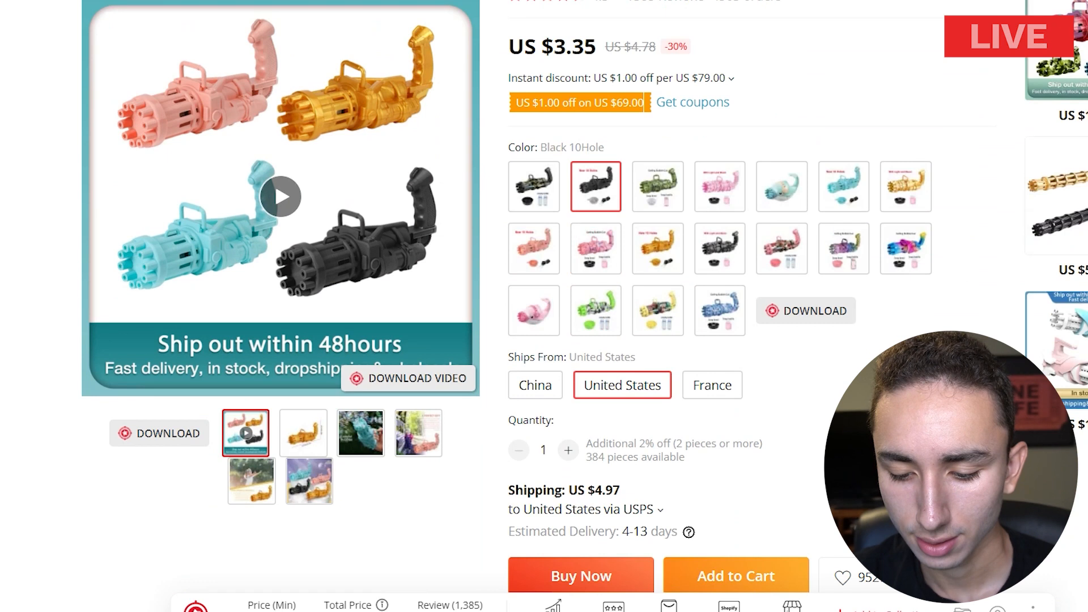
# Choose United States as the ship-from country on the KiyomiToys Store bubble gun listing and check its shipping cost
pyautogui.hotkey('ctrl', 'shift', 'Tab')
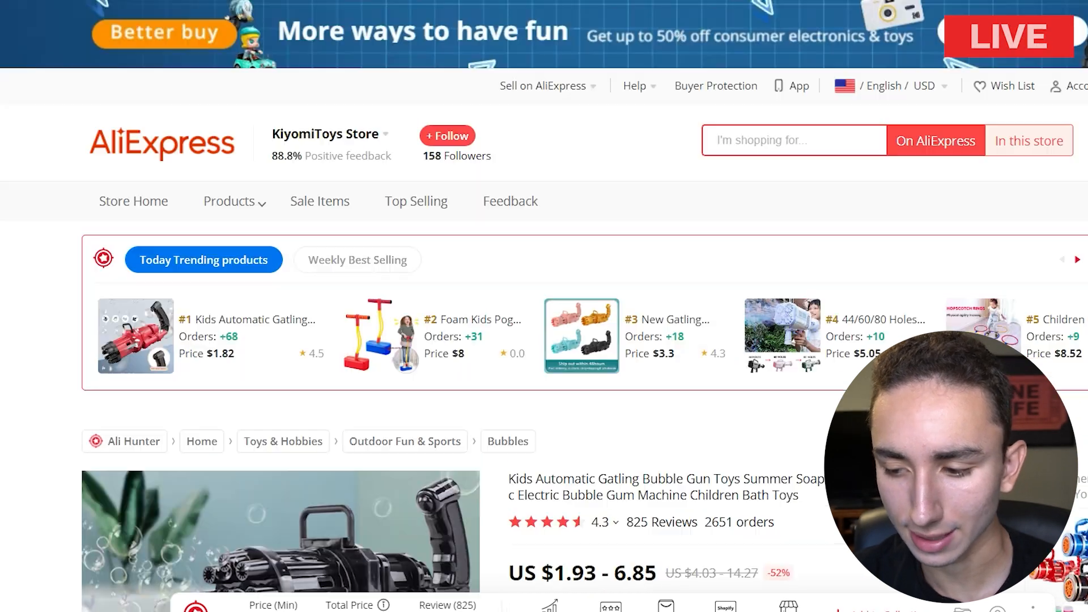
pyautogui.scroll(-10, 635, 295)
pyautogui.scroll(2, 635, 295)
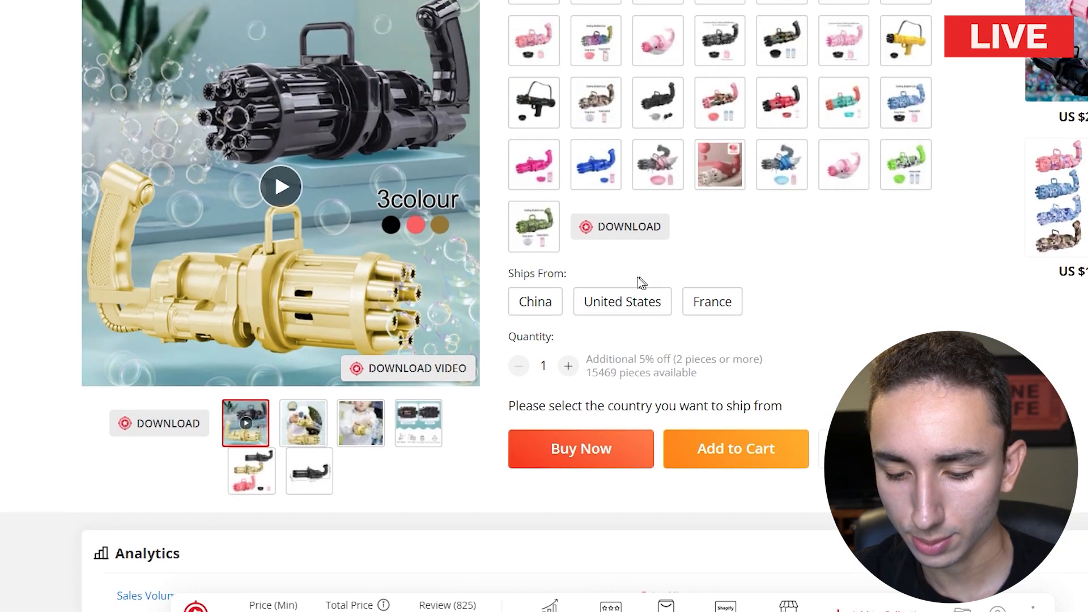
pyautogui.click(617, 313)
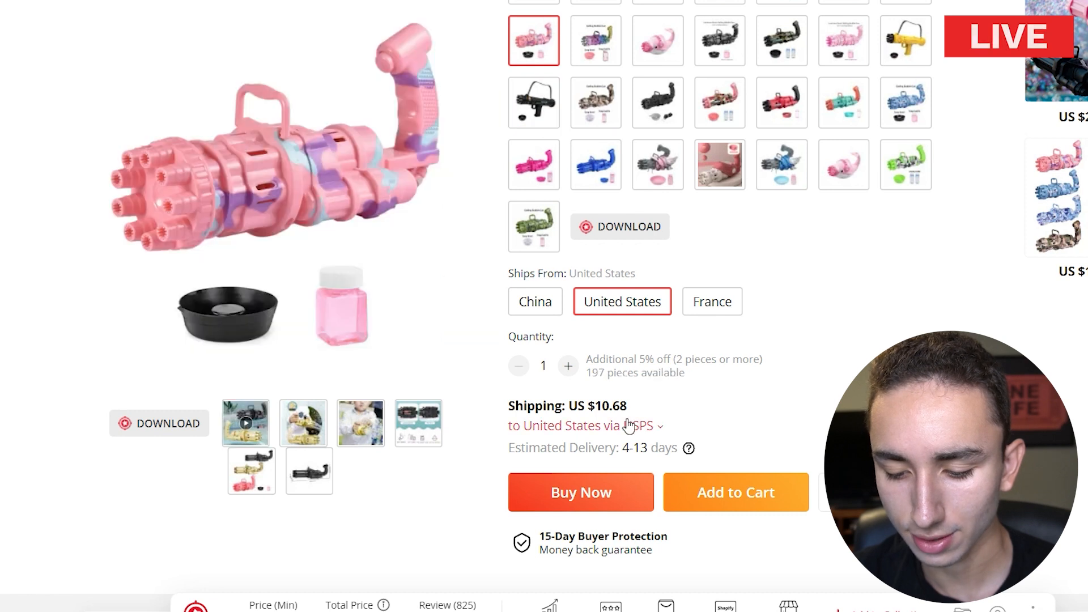
pyautogui.scroll(6, 651, 223)
# Compare the New Gatling Bubble Machine 10-Hole listing with the Santa Claus Toy Store listing by price, orders and reviews
pyautogui.scroll(-2, 651, 224)
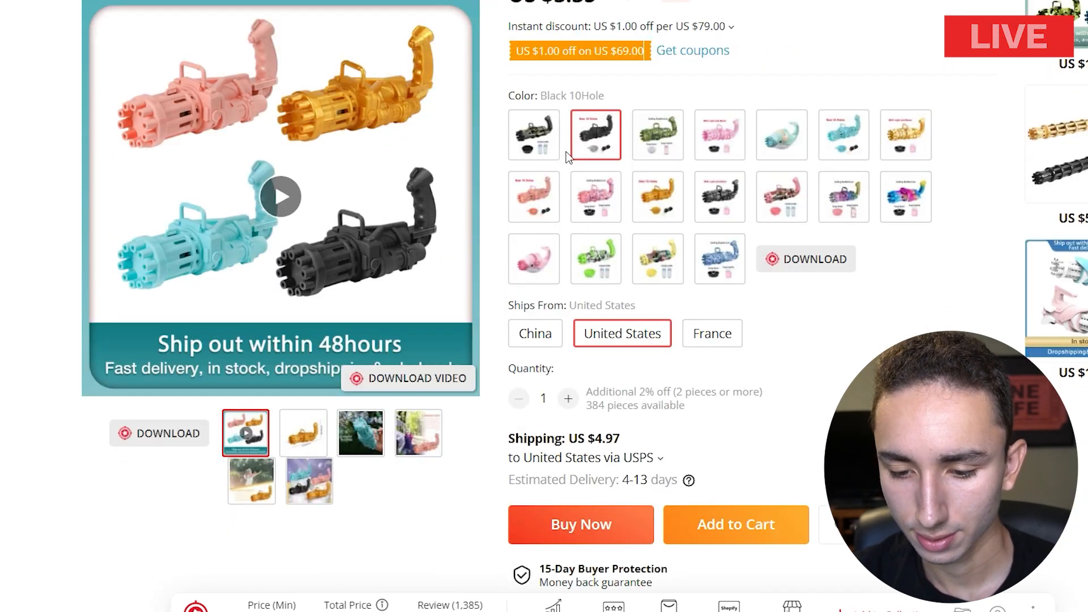
pyautogui.scroll(6, 585, 306)
pyautogui.scroll(-3, 585, 306)
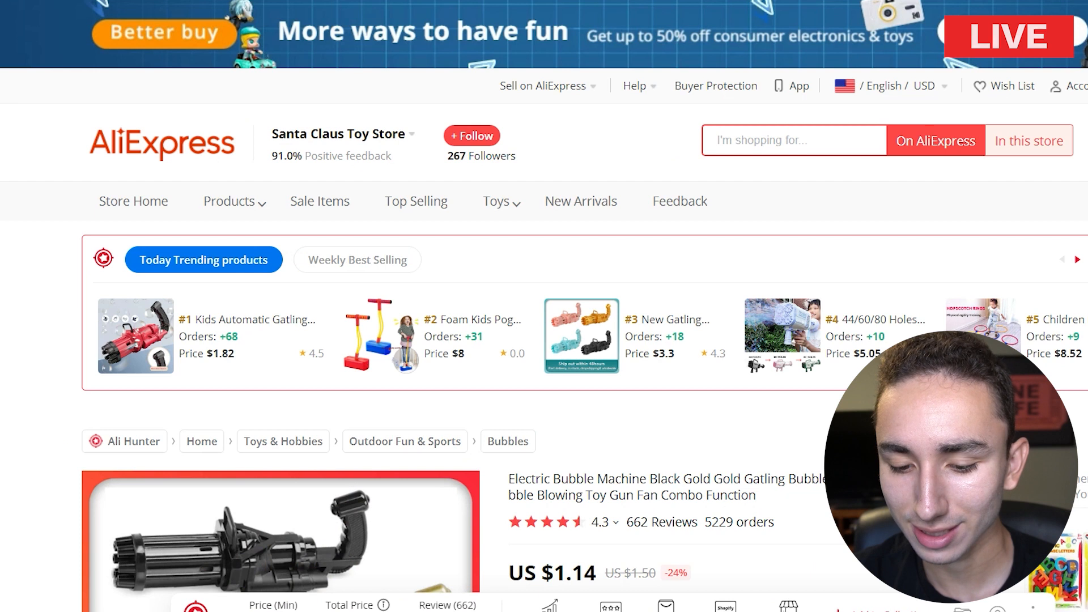
pyautogui.scroll(-10, 596, 251)
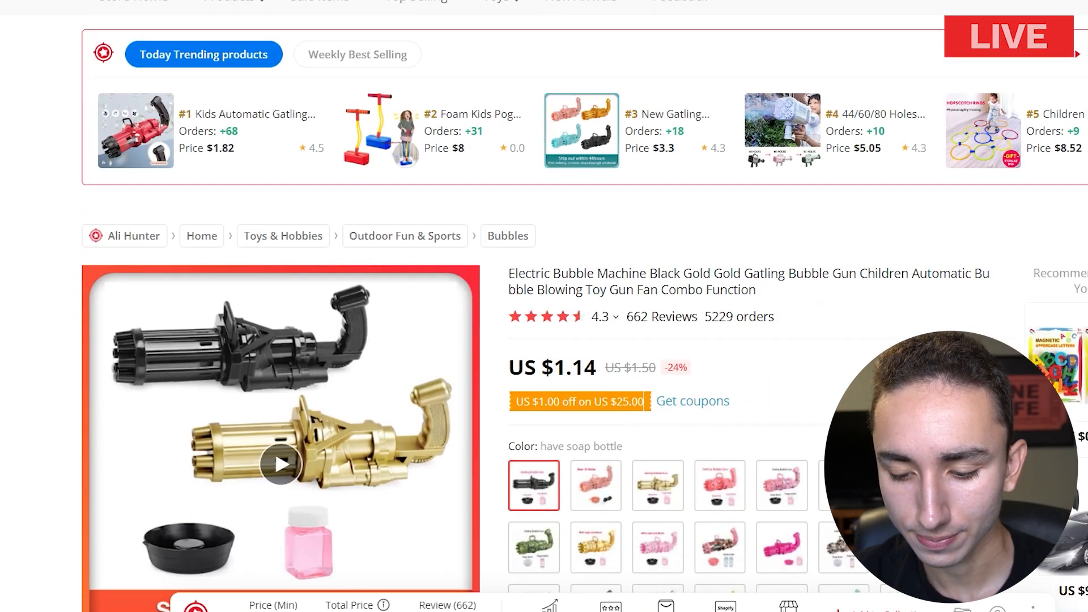
pyautogui.click(629, 283)
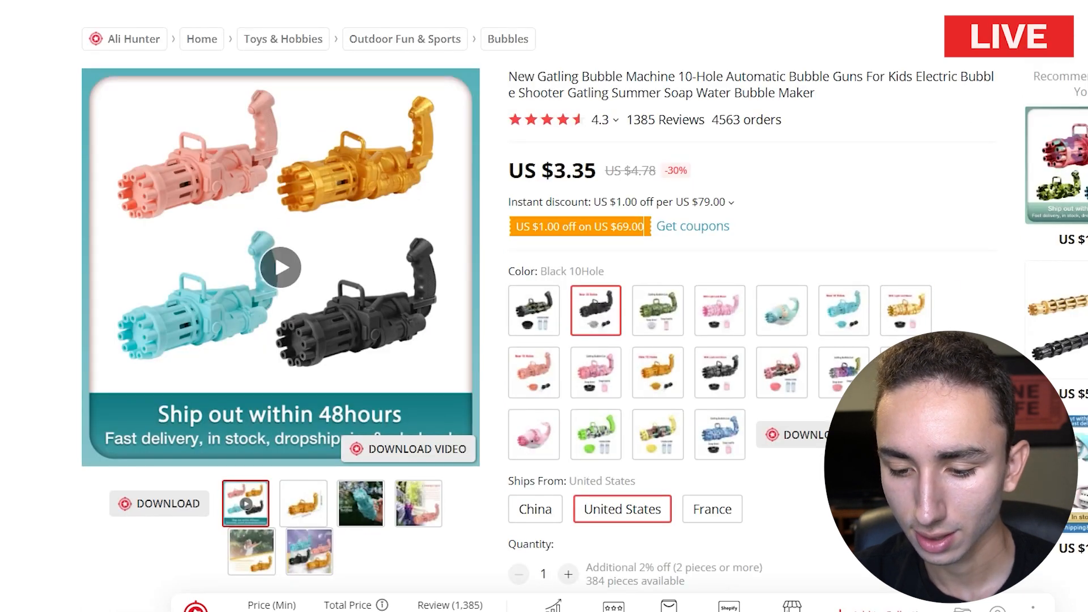
pyautogui.scroll(3, 544, 306)
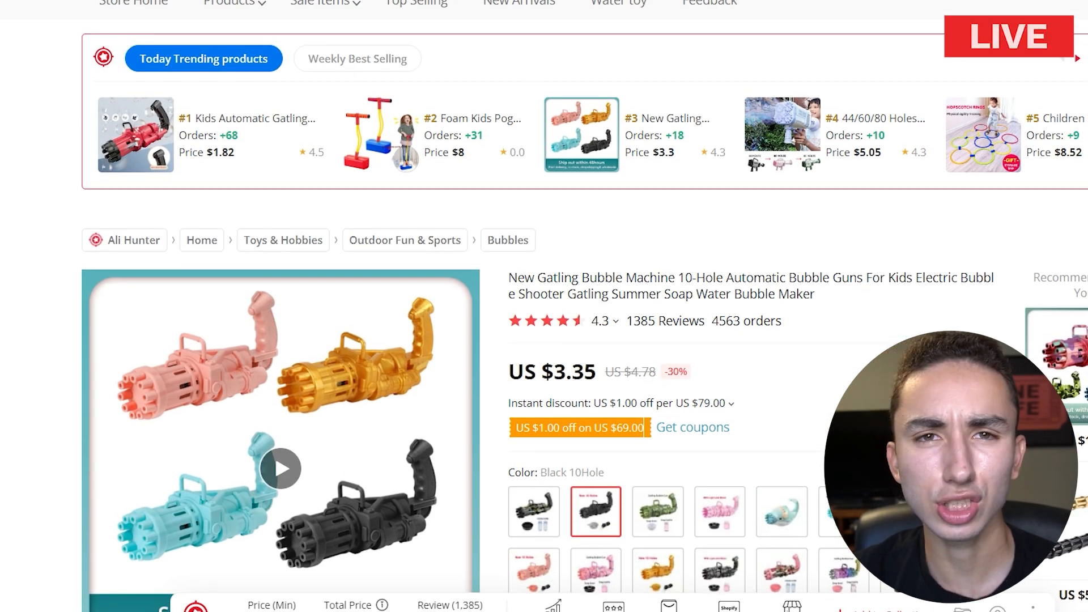
# Check the MINOCOOL Toy Store's feedback rating and follower count on the New Gatling Bubble Machine 10-Hole listing
pyautogui.scroll(3, 544, 306)
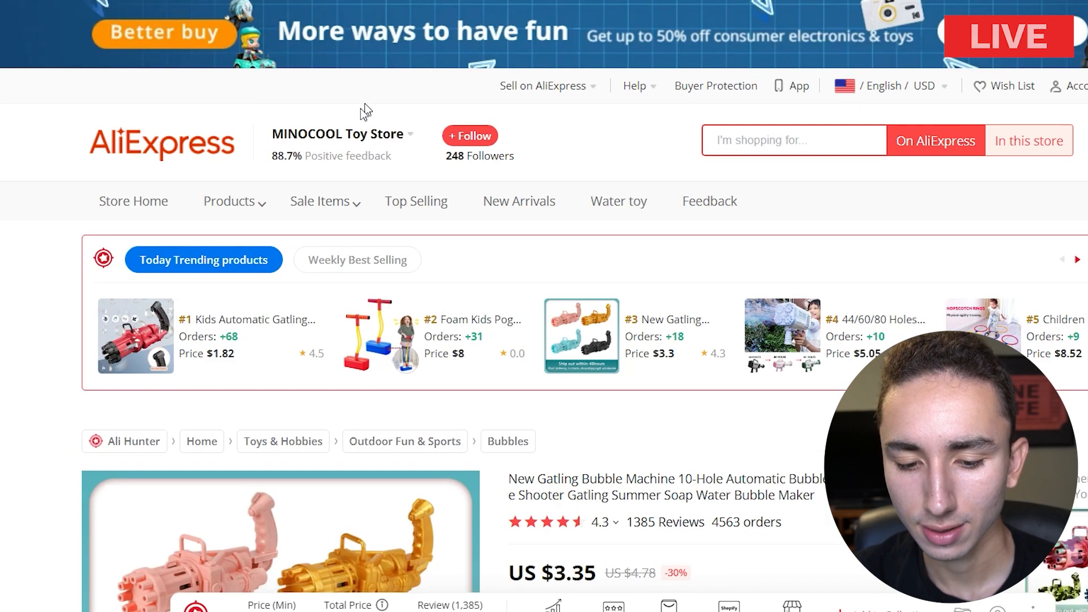
pyautogui.moveTo(348, 142)
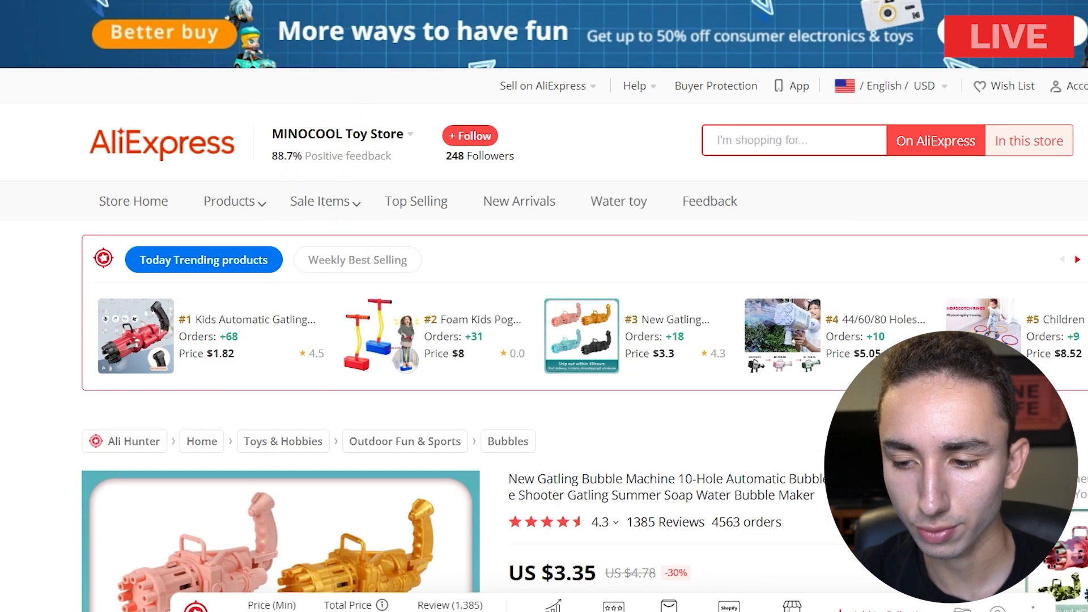
pyautogui.scroll(-7, 517, 83)
pyautogui.scroll(7, 291, 137)
pyautogui.moveTo(291, 137)
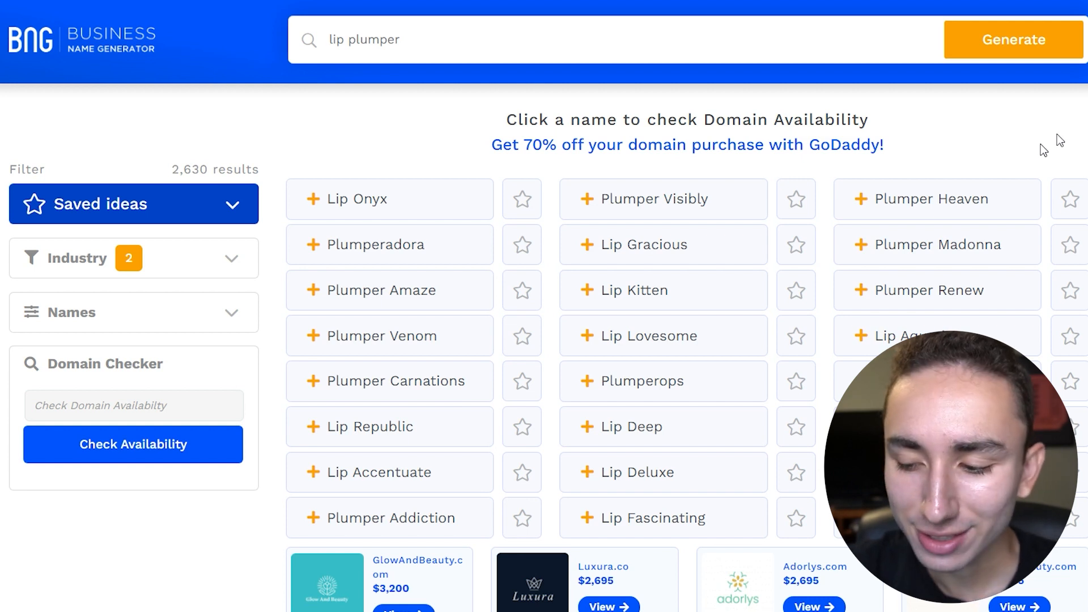
# Browse the brand name ideas for "lip plumper" in Business Name Generator, continuing onto the second page of results
pyautogui.scroll(-3, 1040, 149)
pyautogui.scroll(-5, 687, 335)
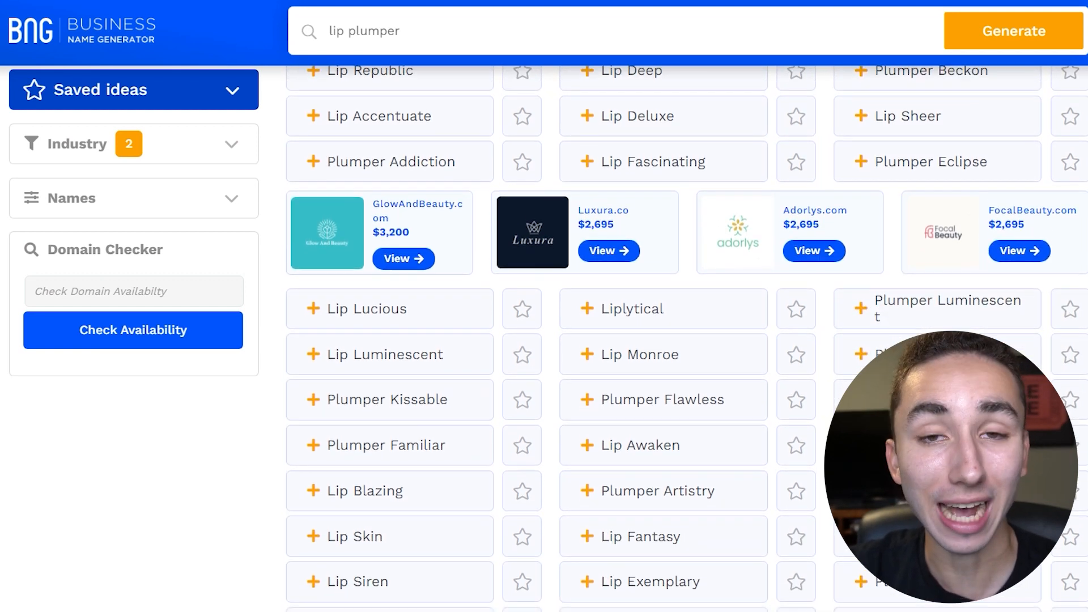
pyautogui.scroll(-2, 686, 334)
pyautogui.scroll(-1, 687, 335)
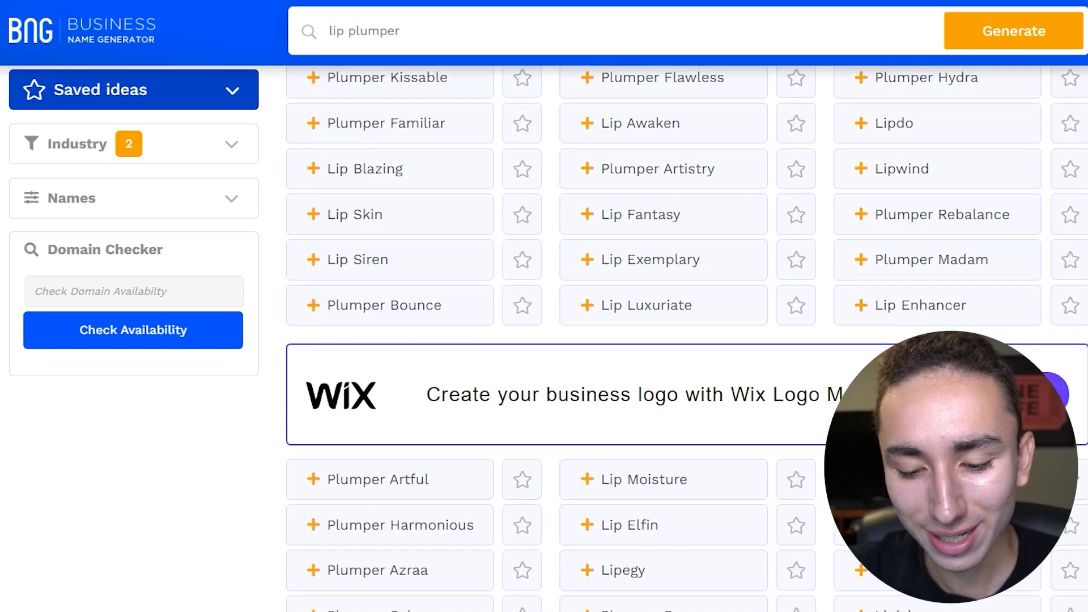
pyautogui.scroll(-3, 687, 335)
pyautogui.scroll(-4, 687, 335)
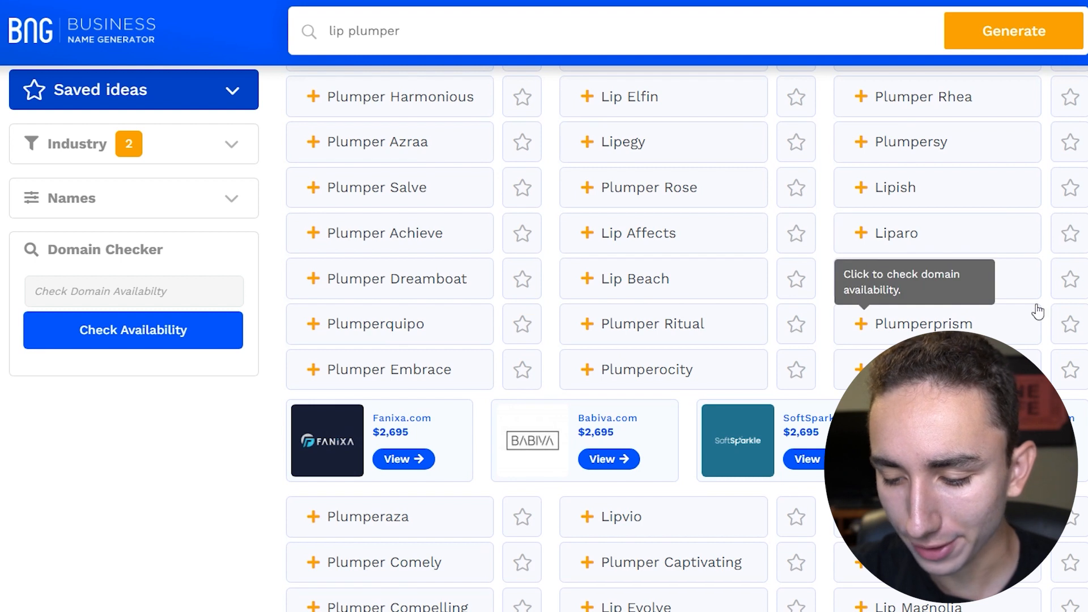
pyautogui.scroll(-5, 687, 335)
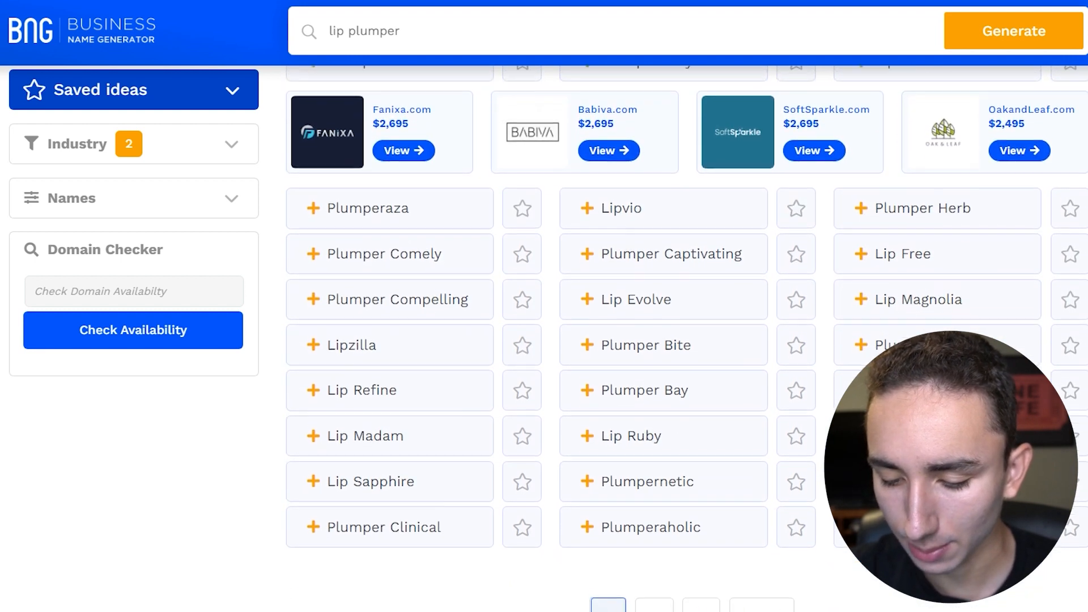
pyautogui.scroll(-1, 686, 335)
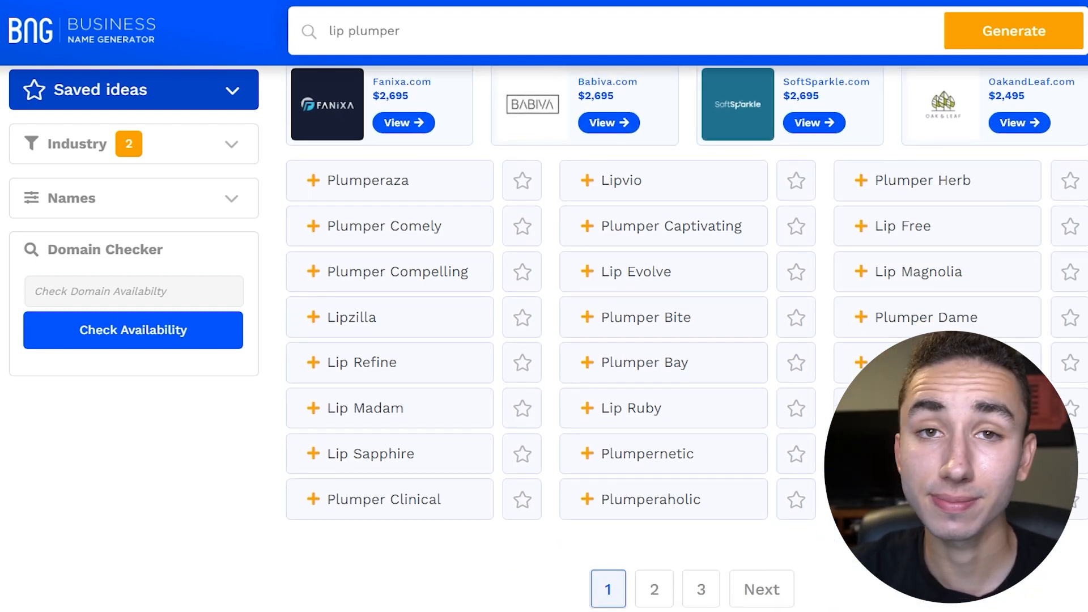
pyautogui.scroll(-1, 687, 335)
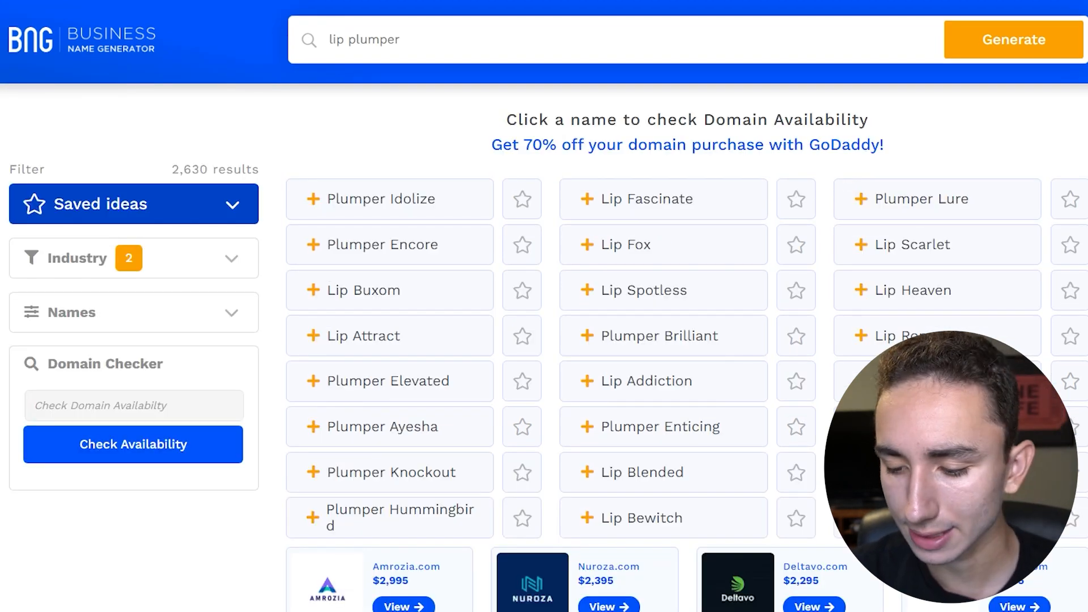
pyautogui.scroll(-2, 544, 340)
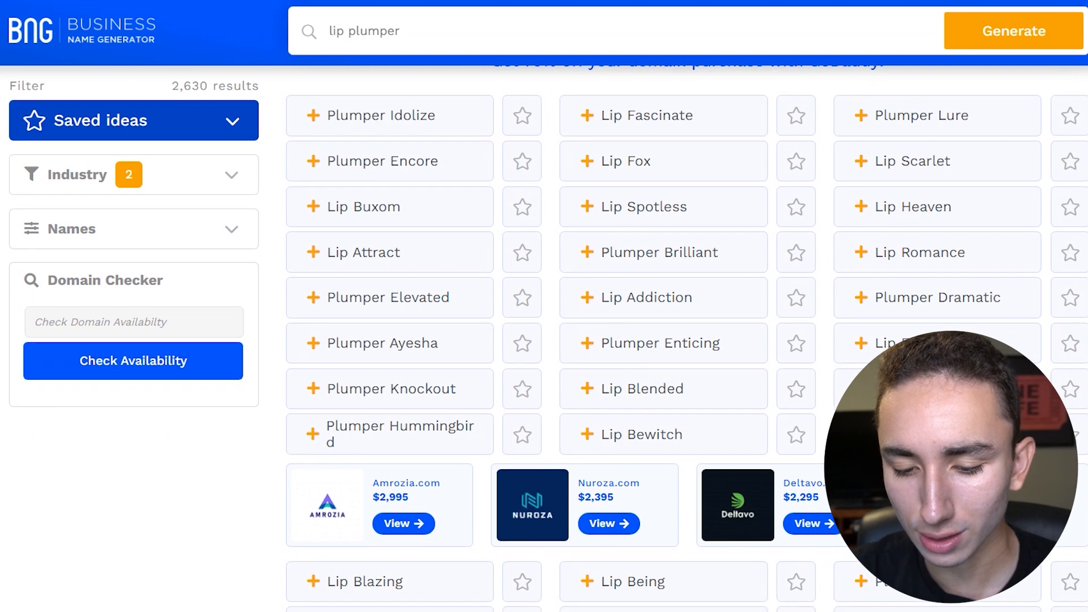
pyautogui.scroll(-2, 544, 340)
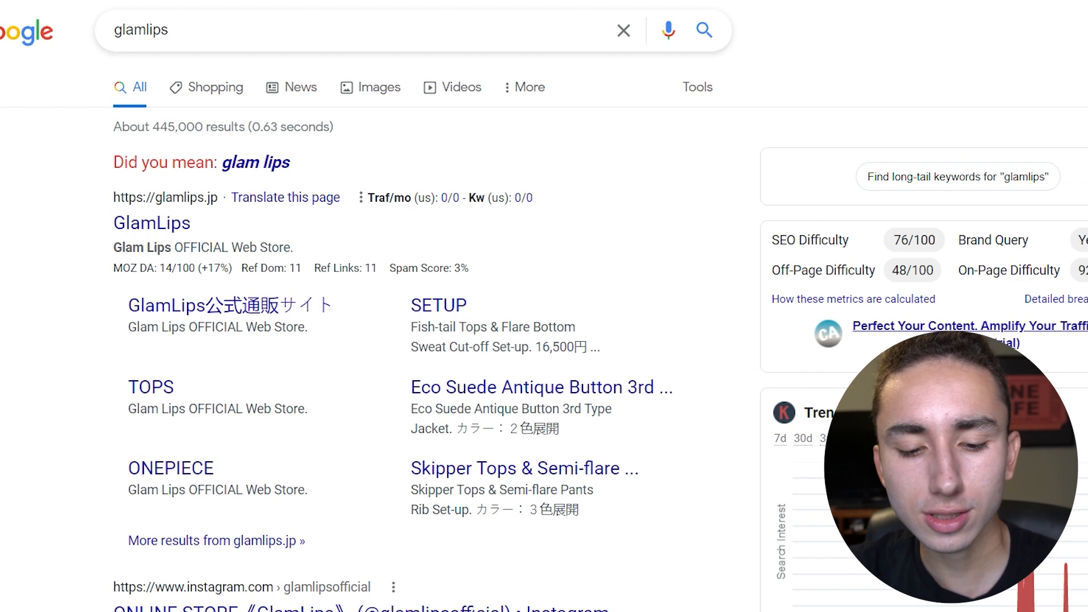
# Review the Google search results for "glamlips" to see whether other brands already use the name
pyautogui.scroll(-8, 374, 317)
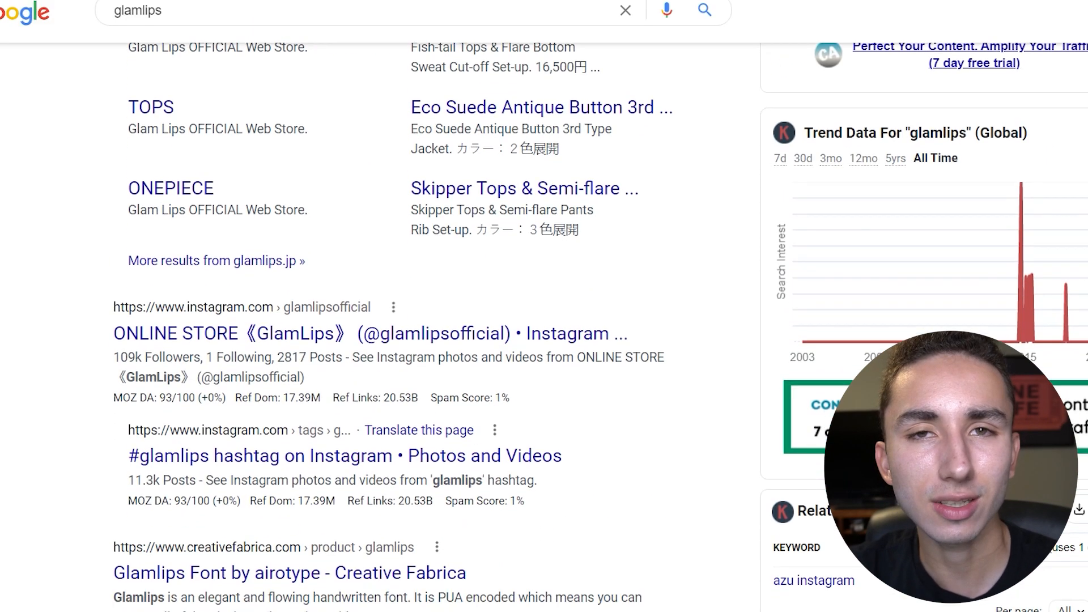
pyautogui.scroll(-2, 374, 317)
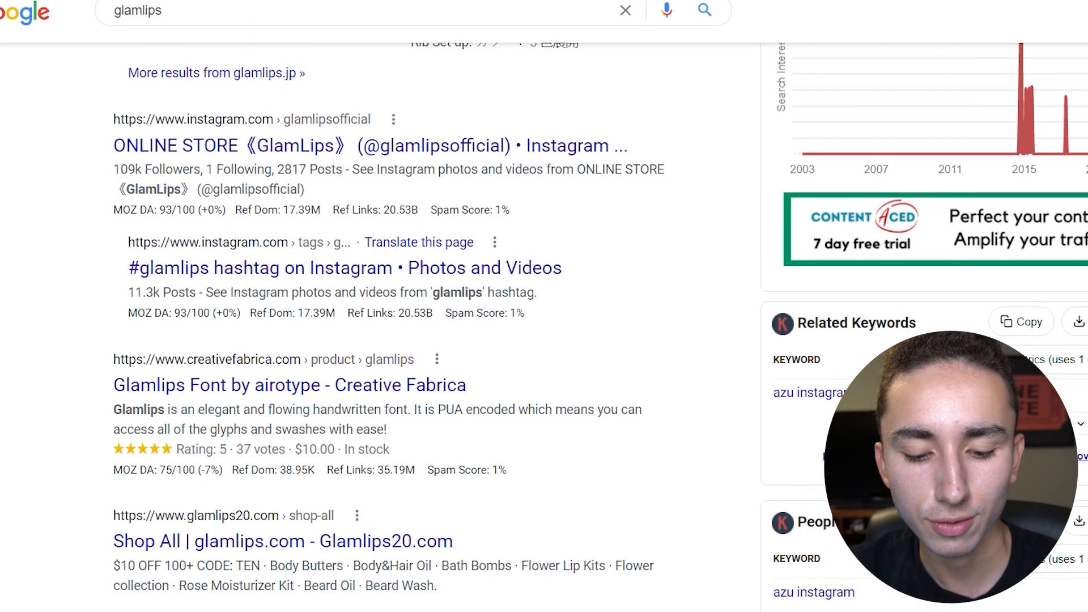
pyautogui.scroll(-1, 374, 317)
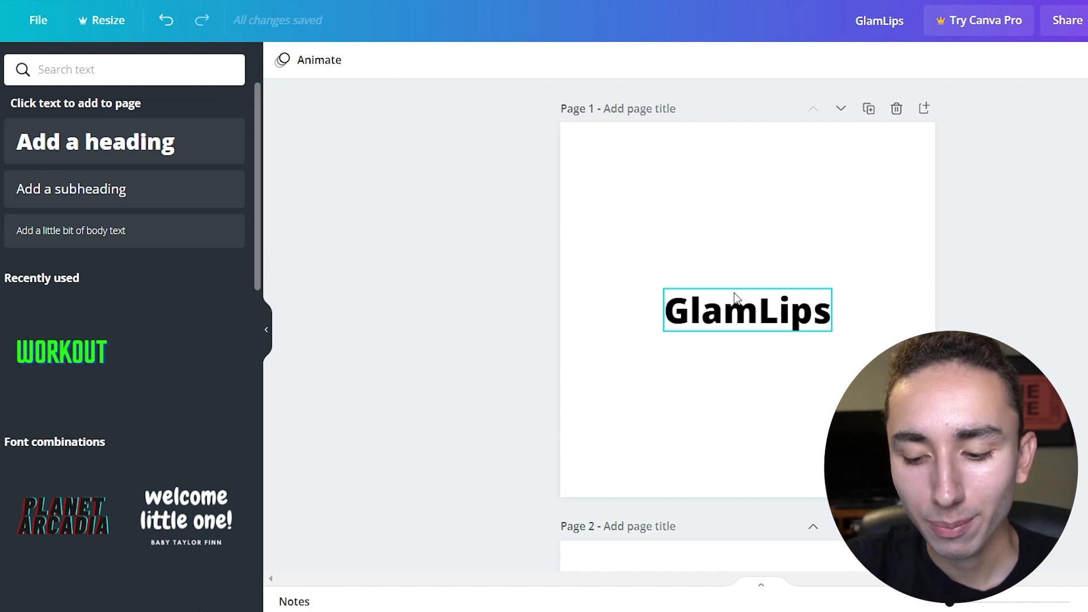
# Enlarge the GlamLips heading on page 1 of the Canva design to font size 112
pyautogui.click(733, 293)
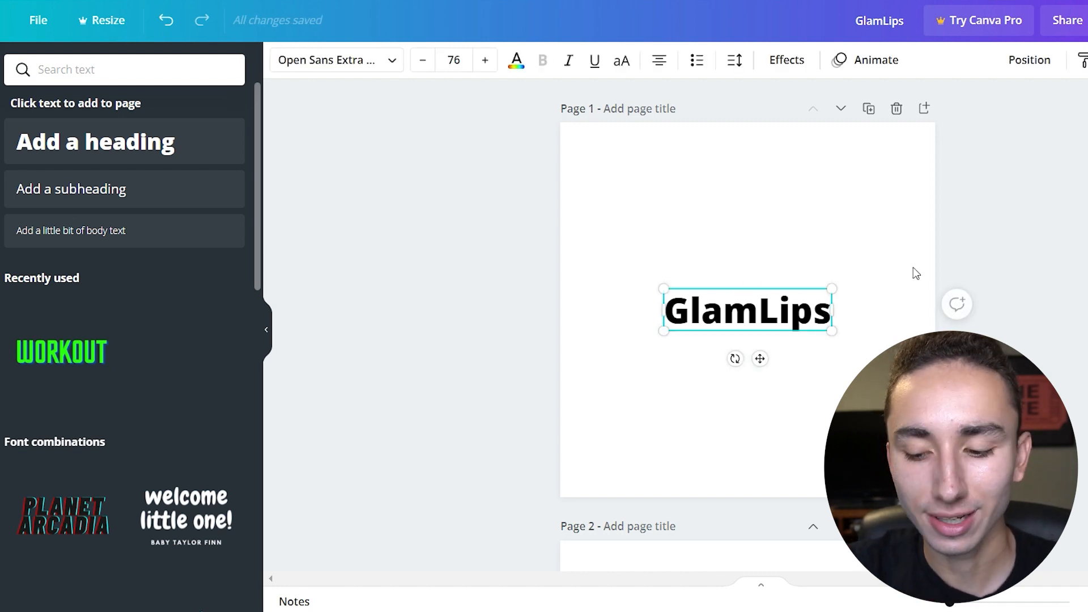
pyautogui.moveTo(842, 288); pyautogui.dragTo(911, 235)
pyautogui.moveTo(860, 287); pyautogui.dragTo(793, 309)
# Color the word "Lips" in the GlamLips heading pink, leaving "Glam" black
pyautogui.click(764, 306)
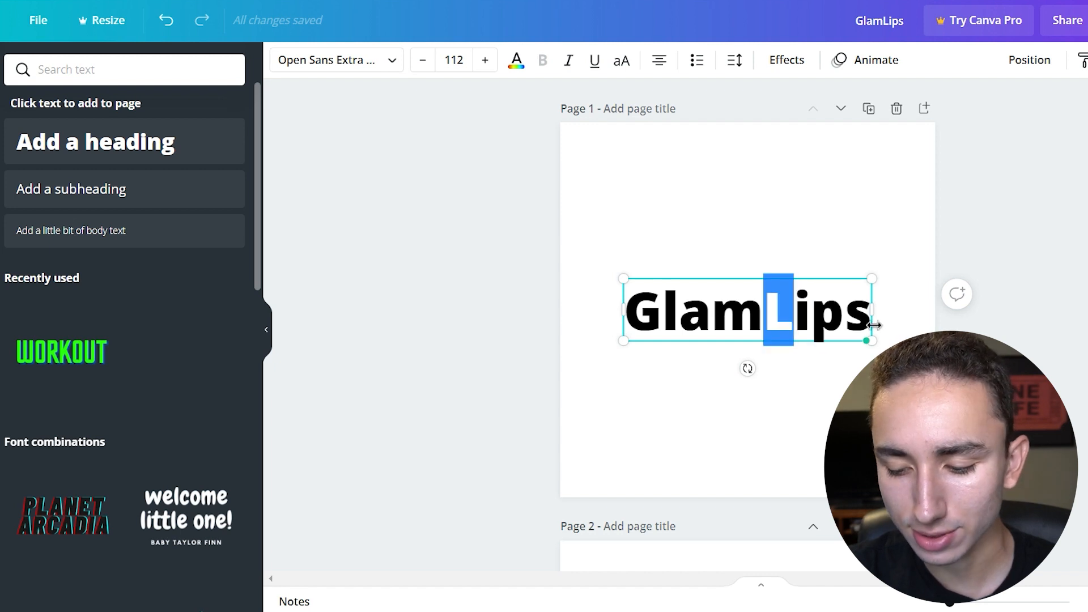
pyautogui.click(764, 309)
pyautogui.moveTo(764, 309); pyautogui.dragTo(864, 315)
pyautogui.click(517, 60)
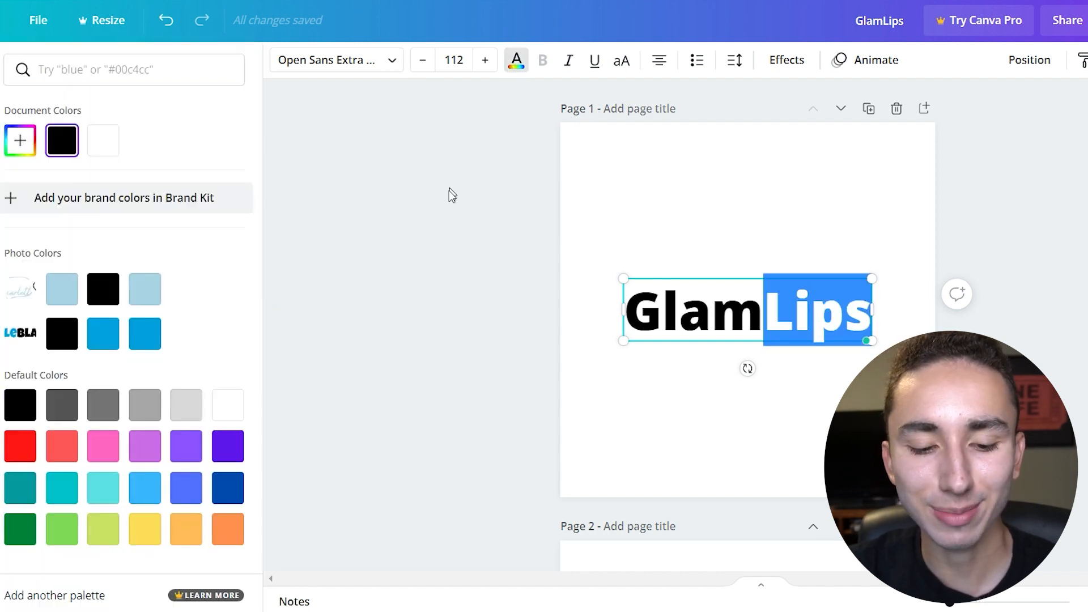
pyautogui.click(103, 448)
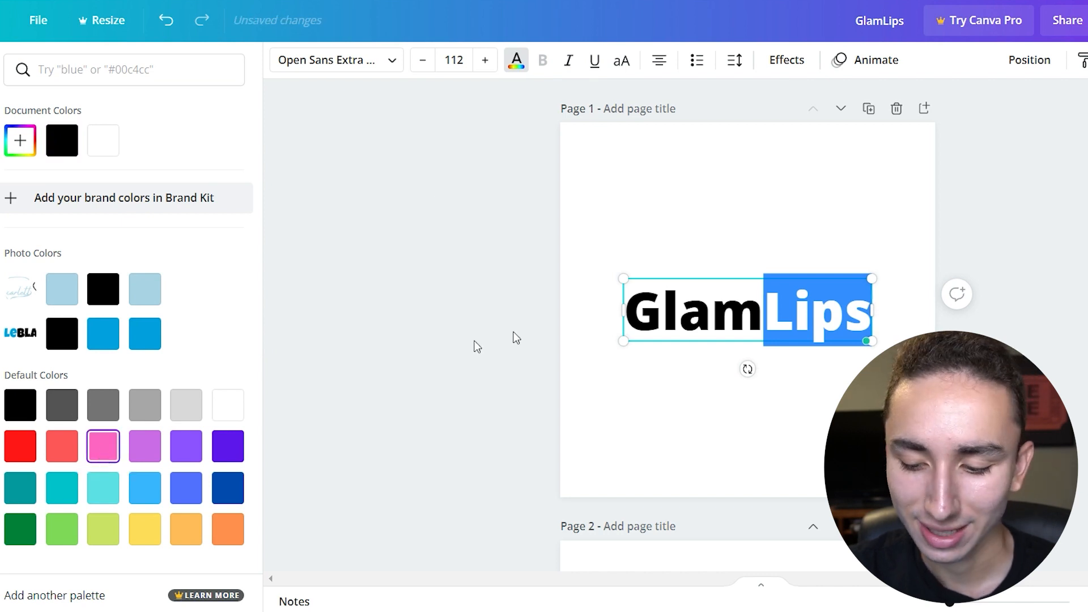
pyautogui.click(637, 390)
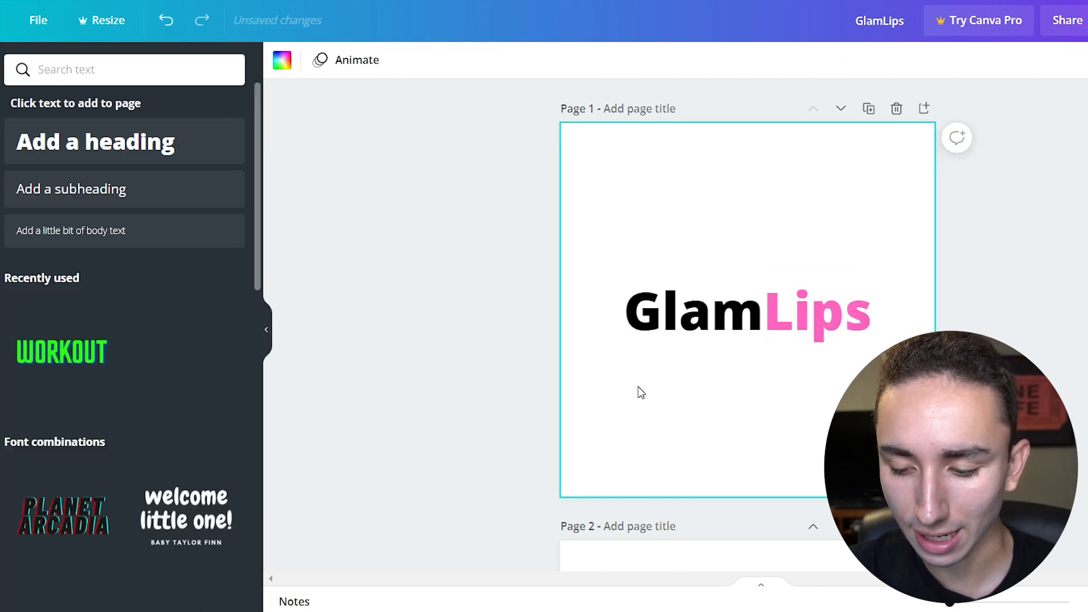
# Browse the font style categories for the GlamLips heading and filter the fonts to Elegant
pyautogui.click(698, 339)
pyautogui.click(340, 62)
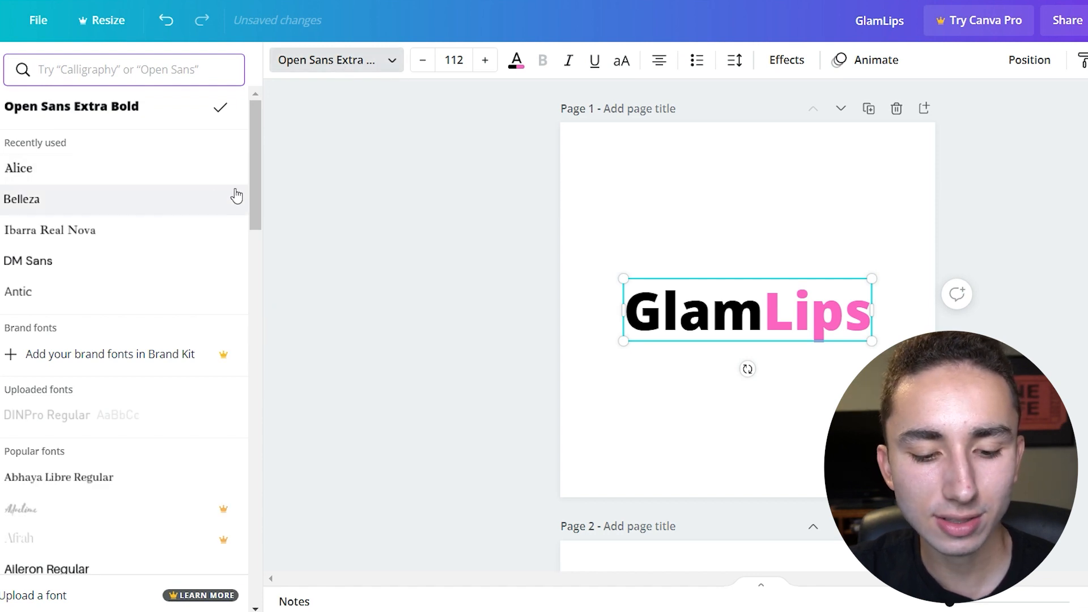
pyautogui.moveTo(253, 107); pyautogui.dragTo(252, 108)
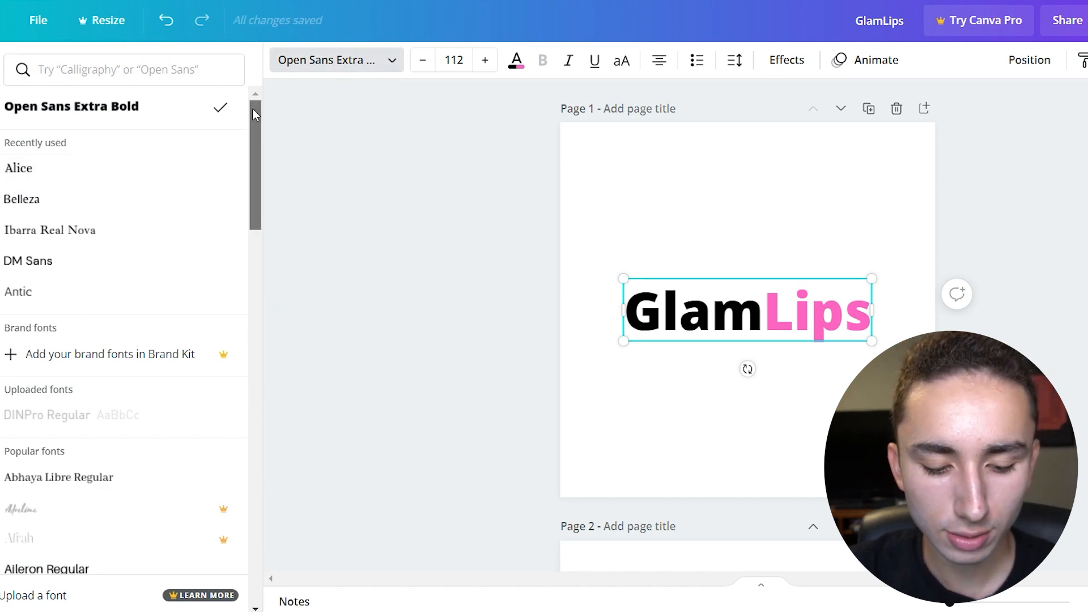
pyautogui.click(128, 70)
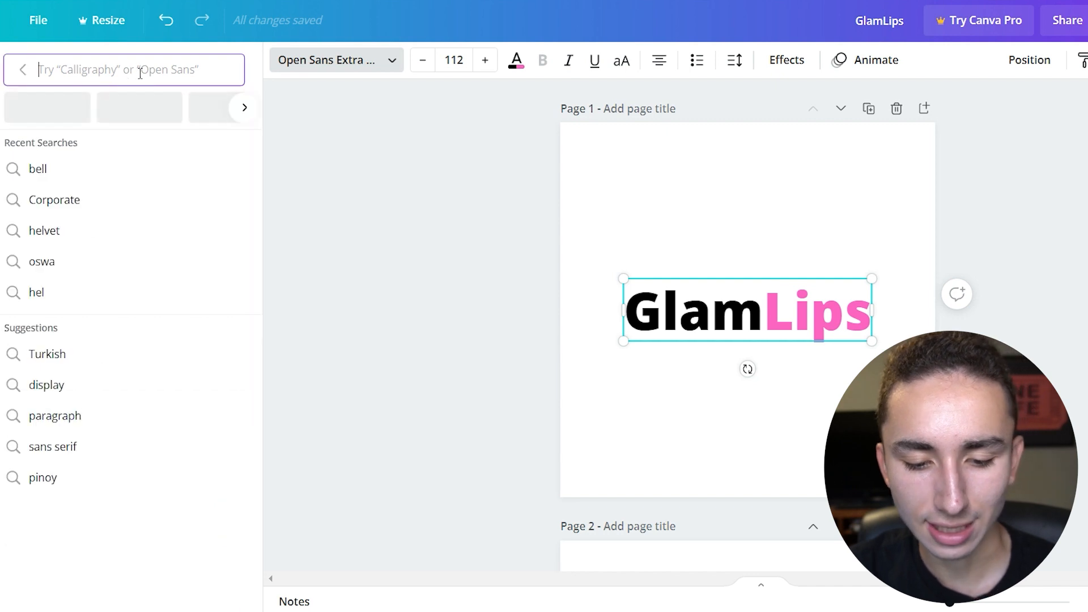
pyautogui.click(245, 108)
pyautogui.click(245, 107)
pyautogui.click(245, 107)
pyautogui.click(244, 108)
pyautogui.click(245, 108)
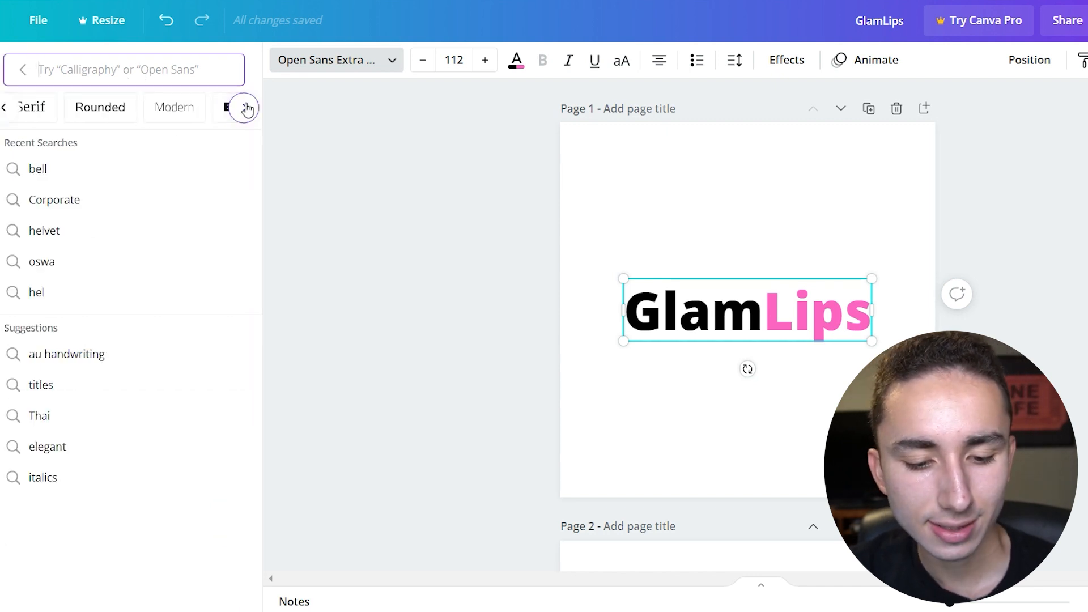
pyautogui.click(245, 108)
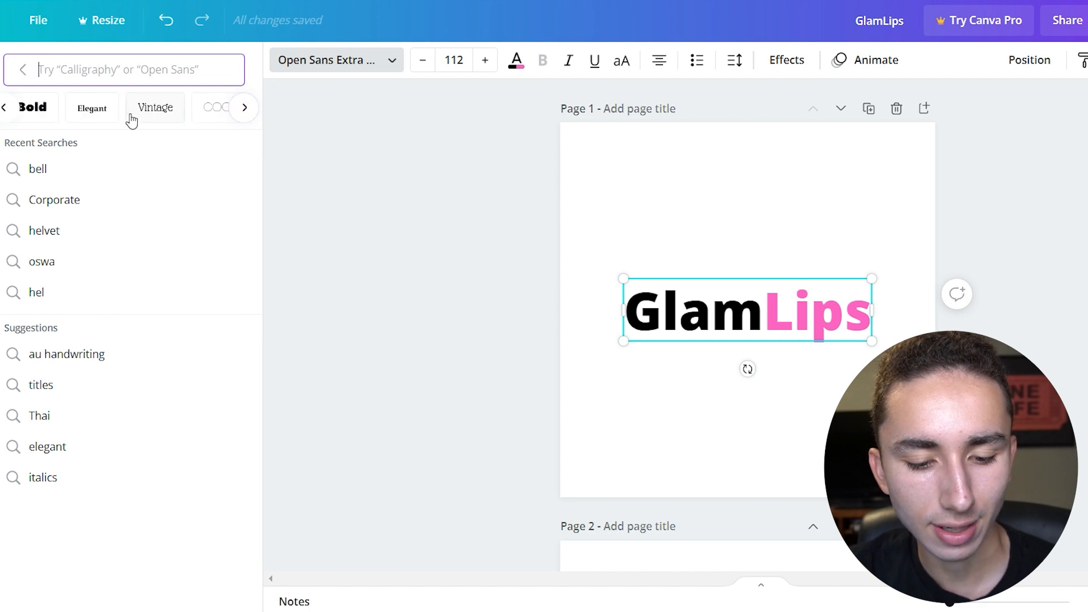
pyautogui.click(100, 113)
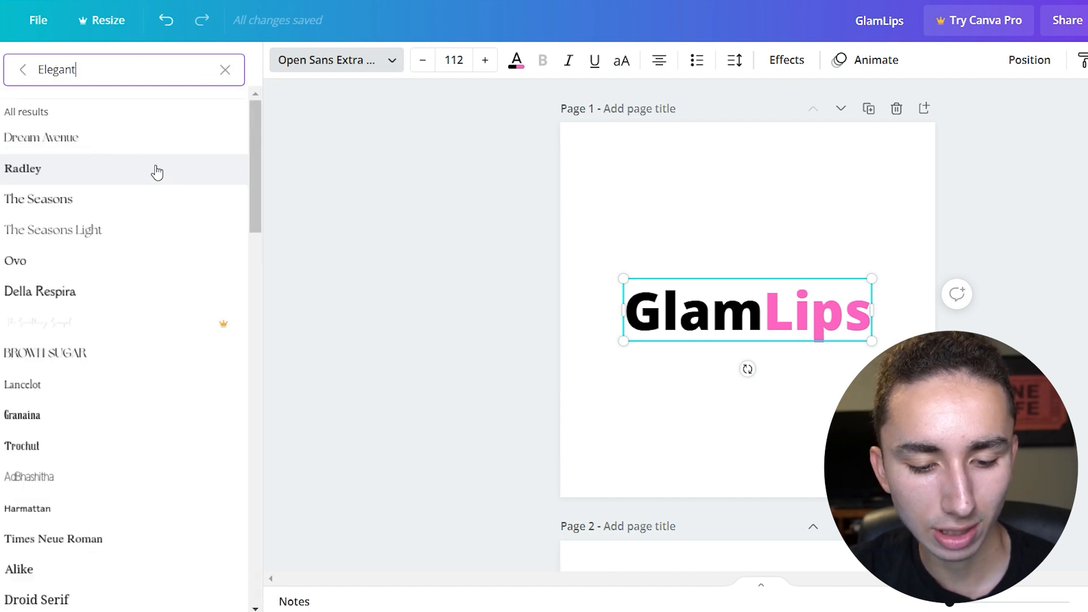
# Try The Seasons and Radley as the font of the GlamLips heading
pyautogui.click(161, 211)
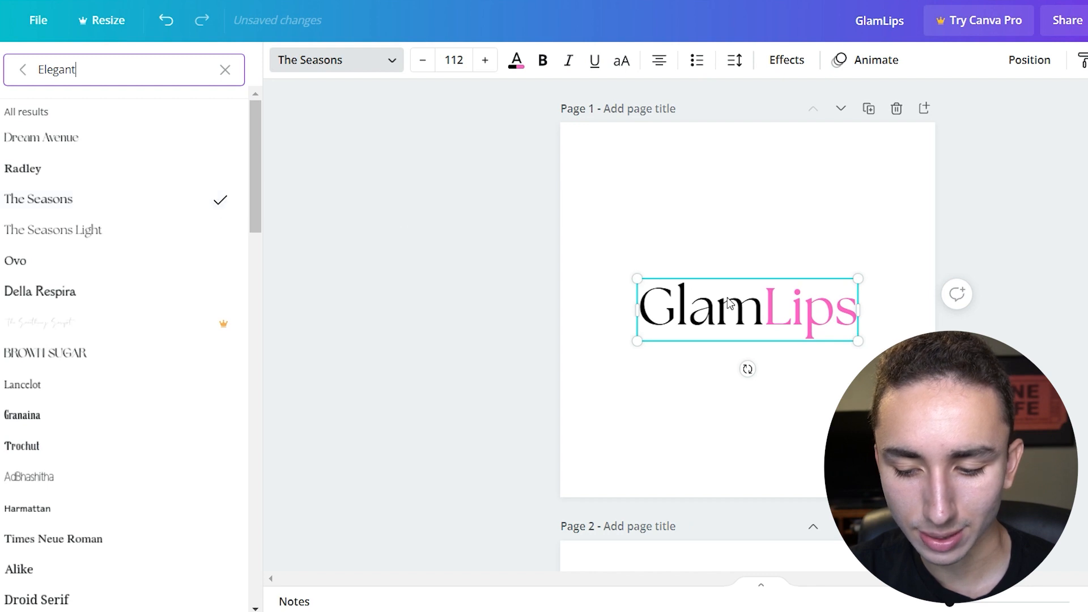
pyautogui.click(117, 176)
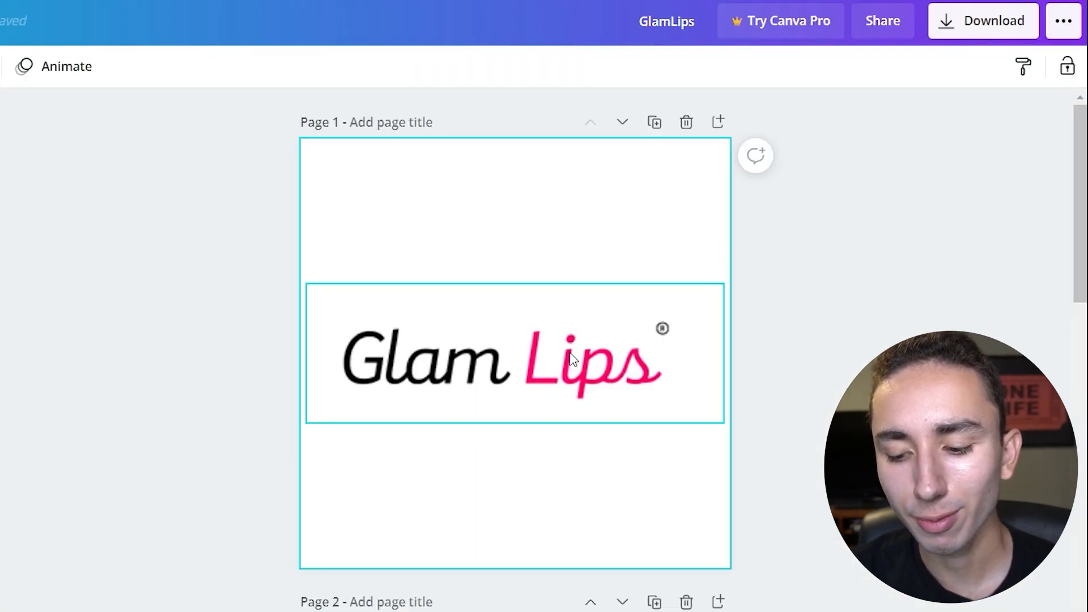
pyautogui.click(808, 345)
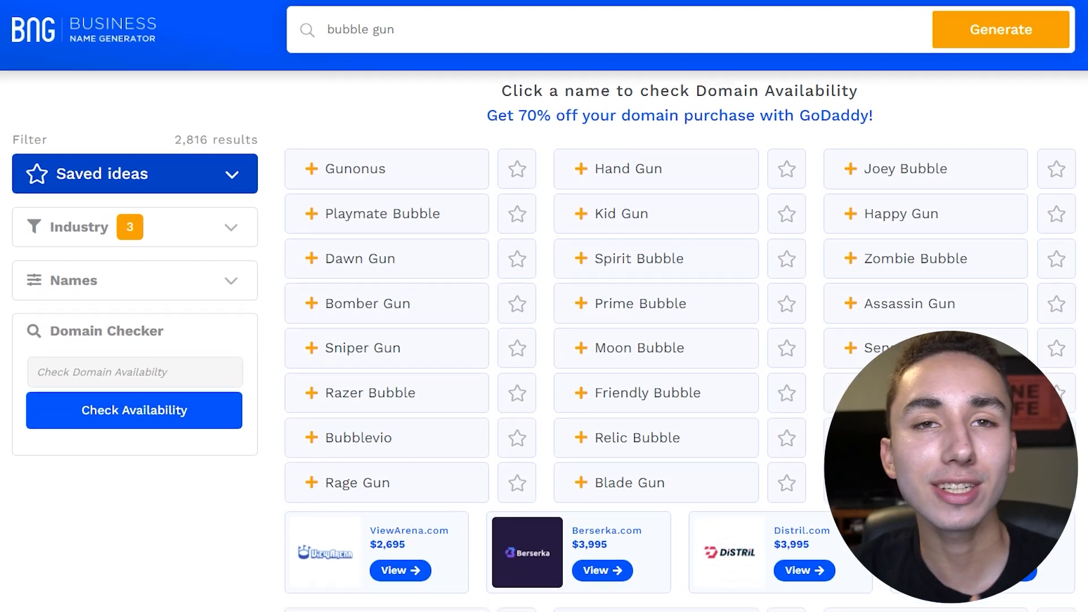
# Browse the Business Name Generator ideas for "bubble gun" and select the BubbleBlaster logo on page 3 of the Canva design
pyautogui.scroll(-7, 680, 340)
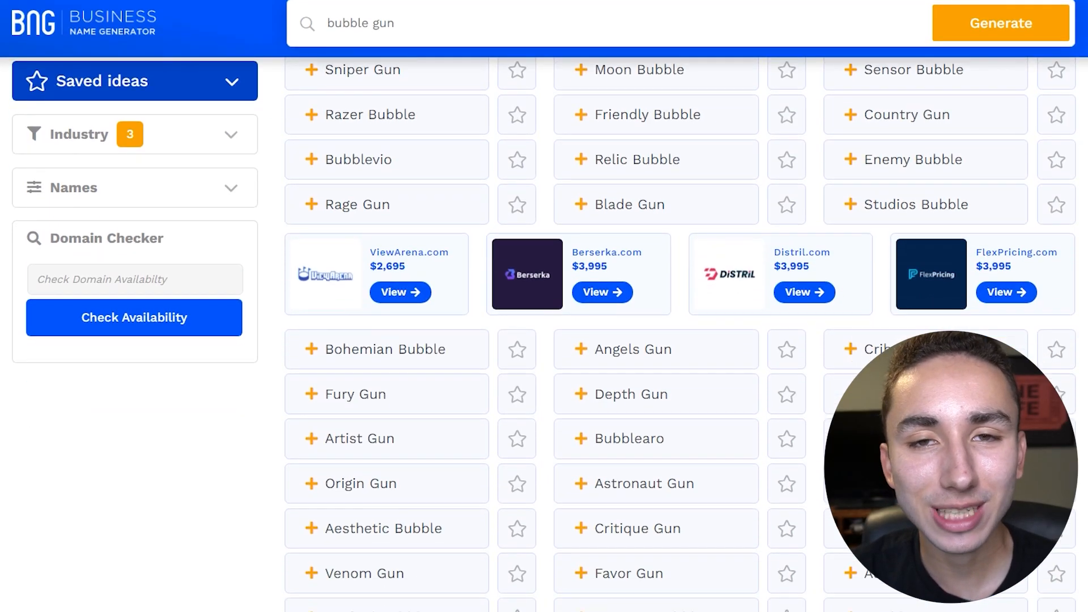
pyautogui.scroll(-3, 680, 334)
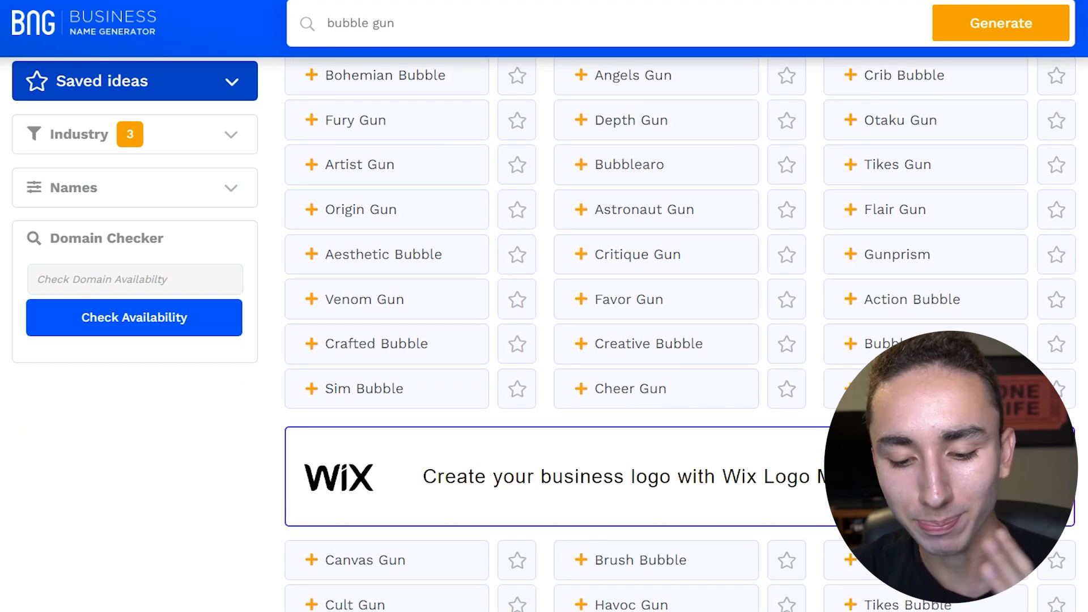
pyautogui.scroll(-1, 680, 334)
pyautogui.scroll(-4, 680, 335)
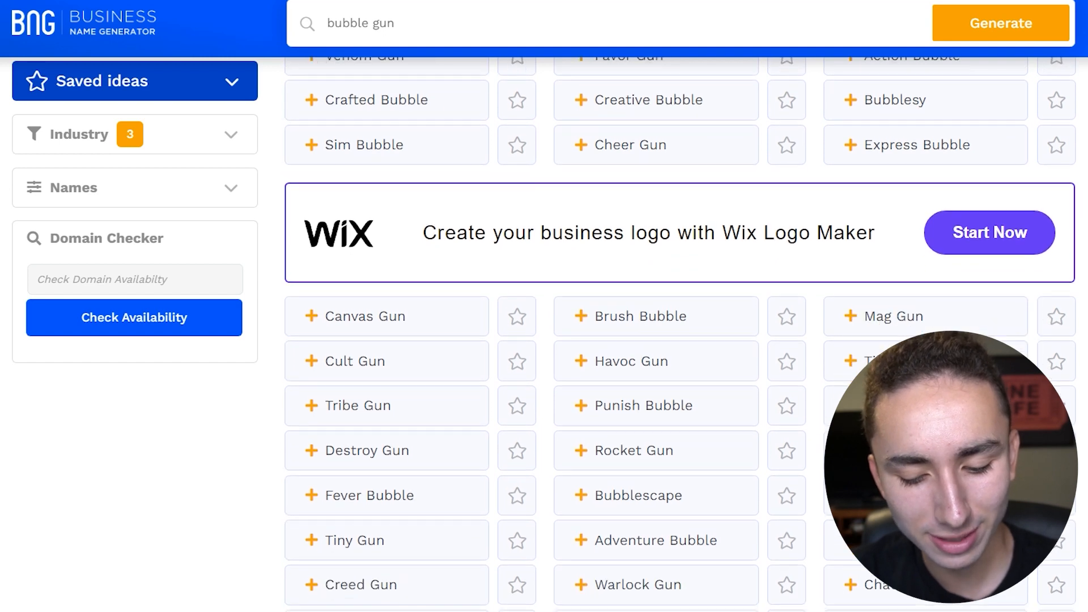
pyautogui.scroll(-6, 680, 334)
pyautogui.scroll(-4, 680, 334)
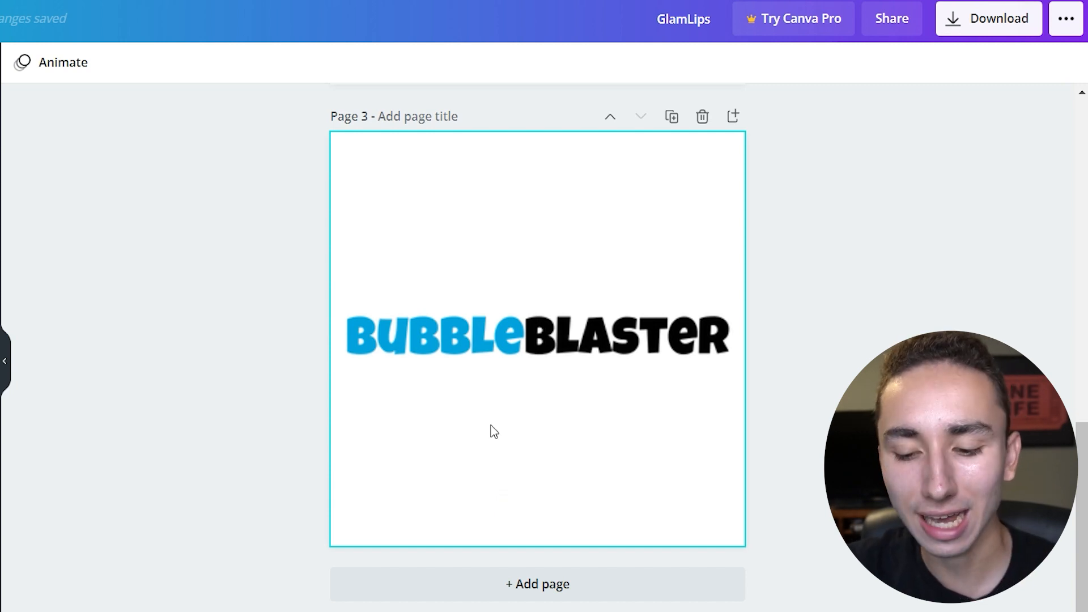
pyautogui.click(482, 340)
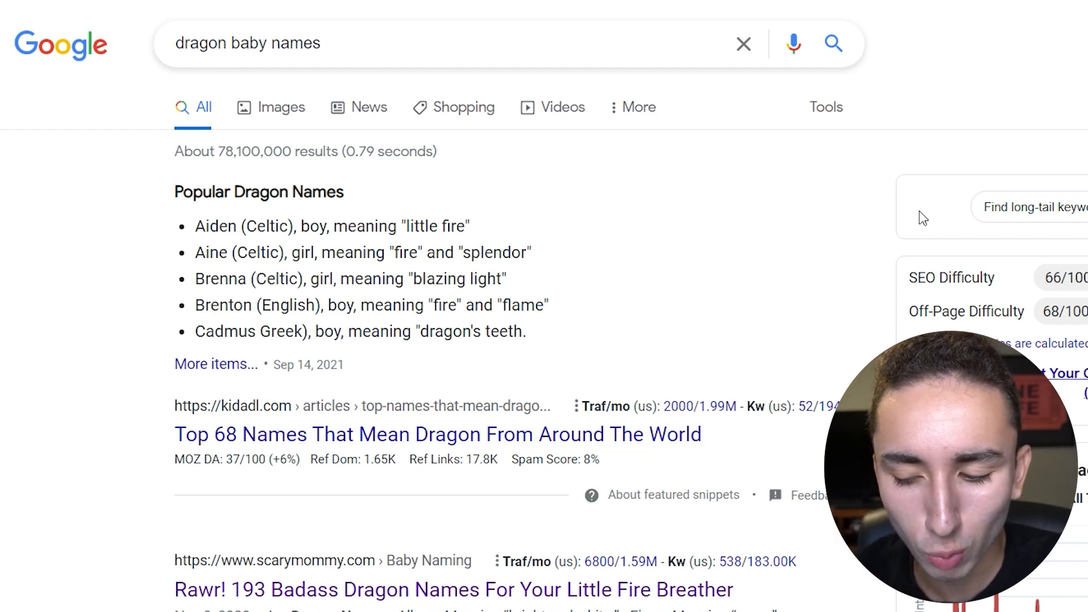
# Browse the Google results for dragon baby names, then enter MYDRAGONITE as the heading text on page 3 of the Canva design
pyautogui.scroll(-6, 487, 334)
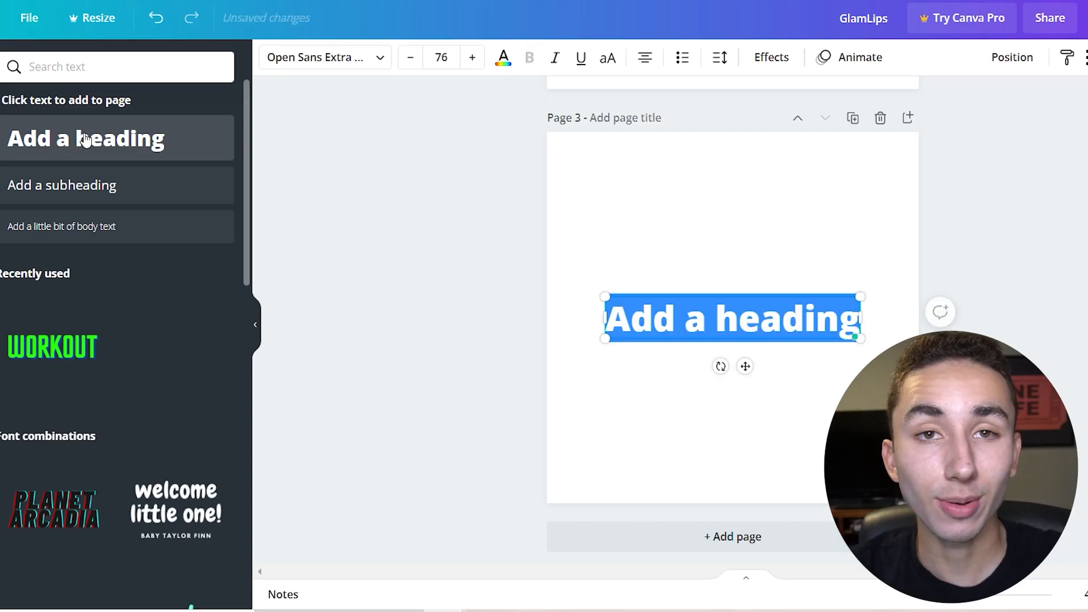
pyautogui.write('D')
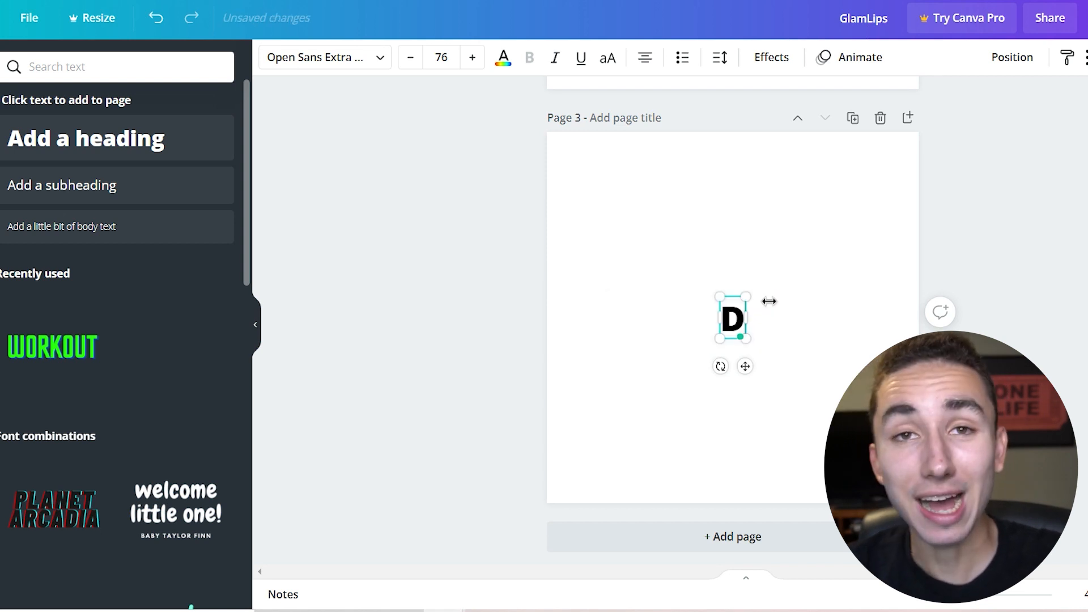
pyautogui.press('BackSpace')
pyautogui.write('Myd')
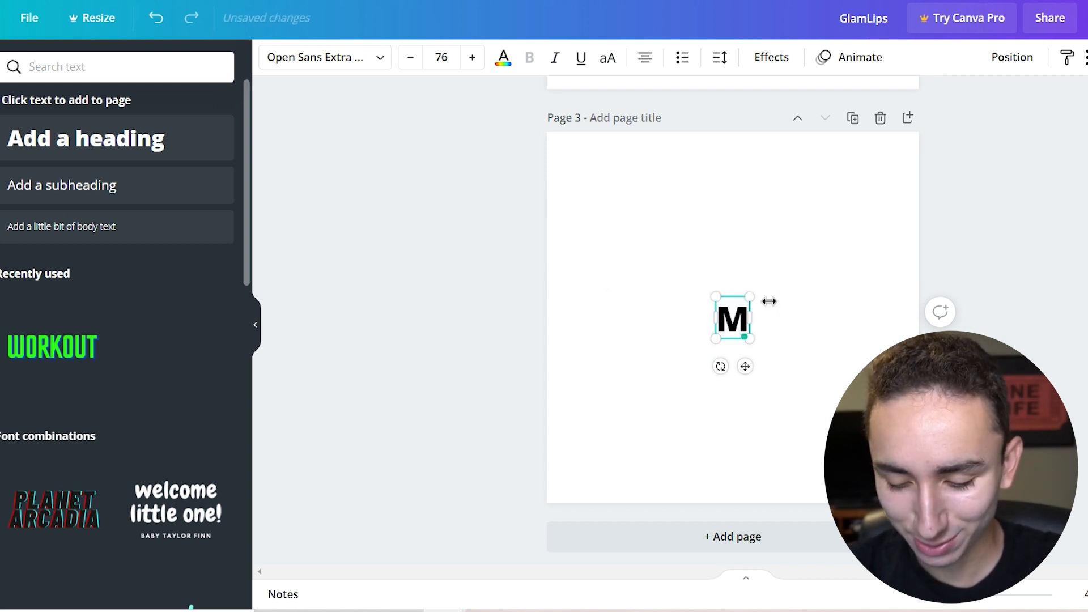
pyautogui.press('BackSpace')
pyautogui.press('BackSpace')
pyautogui.write('YDRAGONITE')
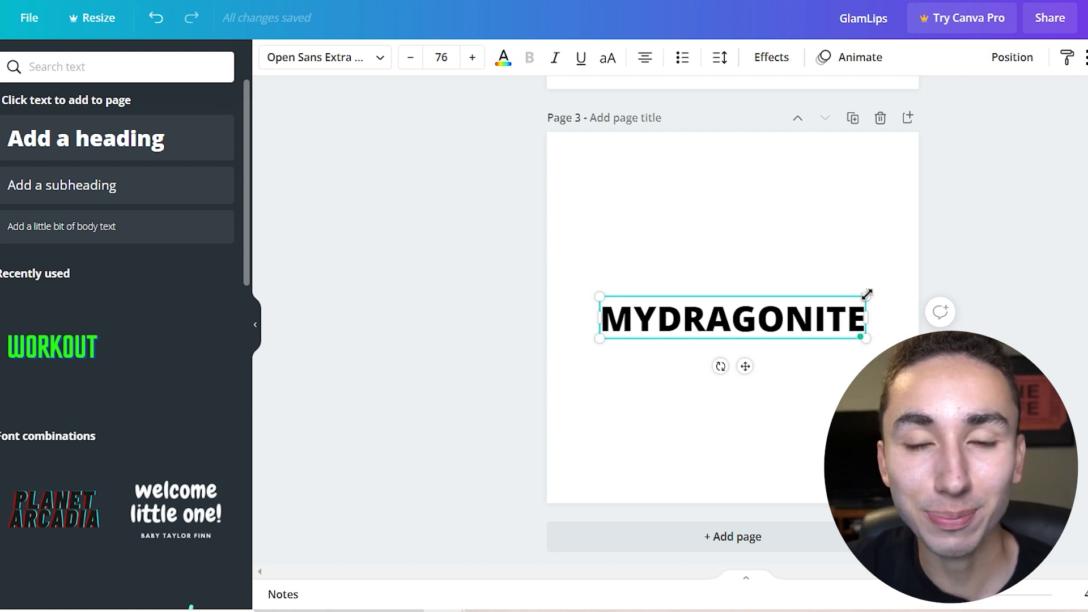
# Enlarge the MYDRAGONITE heading to font size 85 and center it on the page
pyautogui.moveTo(867, 294); pyautogui.dragTo(897, 278)
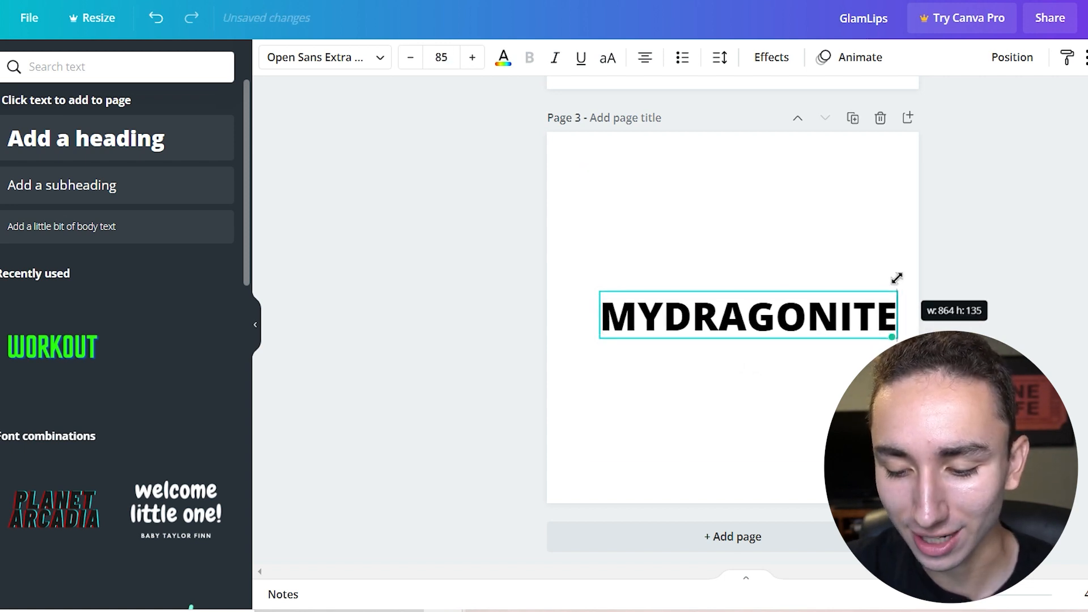
pyautogui.hotkey('shift', 'Left')
pyautogui.moveTo(758, 285); pyautogui.dragTo(745, 287)
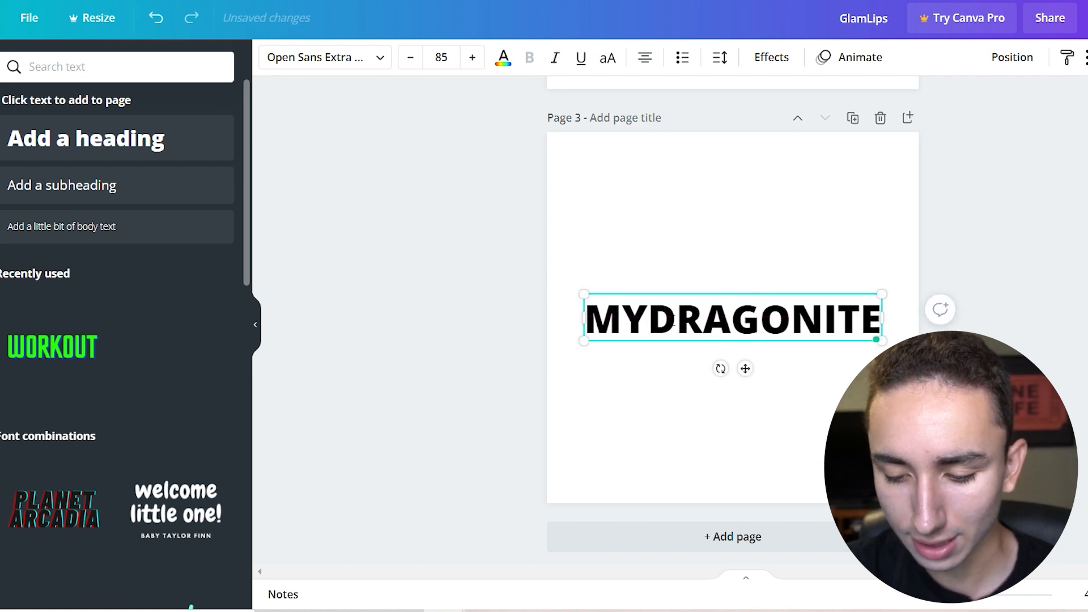
# Color the DRAGONITE part of the heading orange with a custom text color, leaving MY black
pyautogui.moveTo(647, 317); pyautogui.dragTo(842, 303)
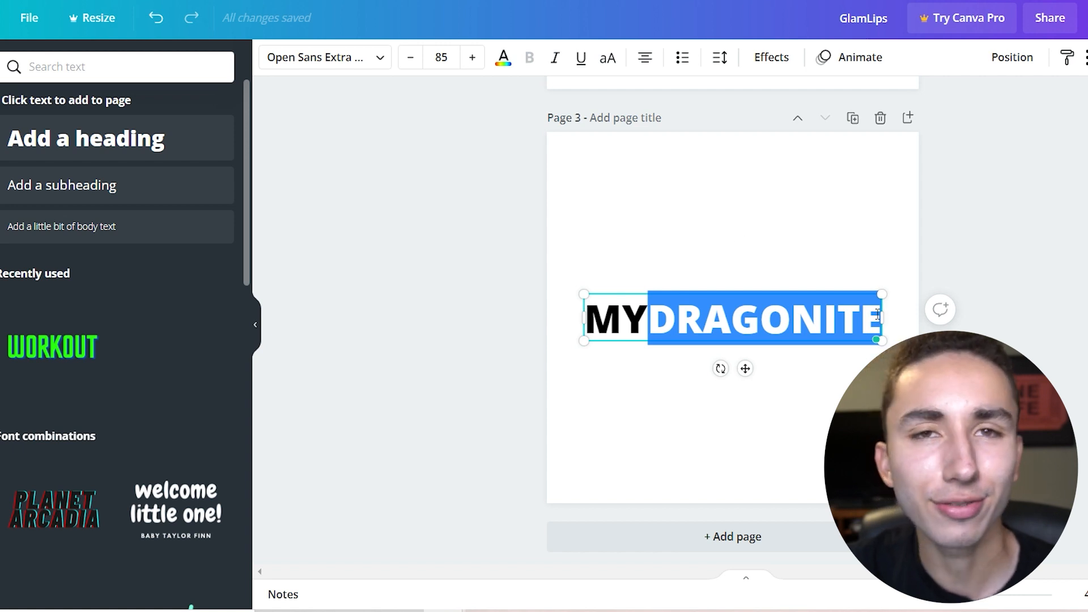
pyautogui.click(500, 58)
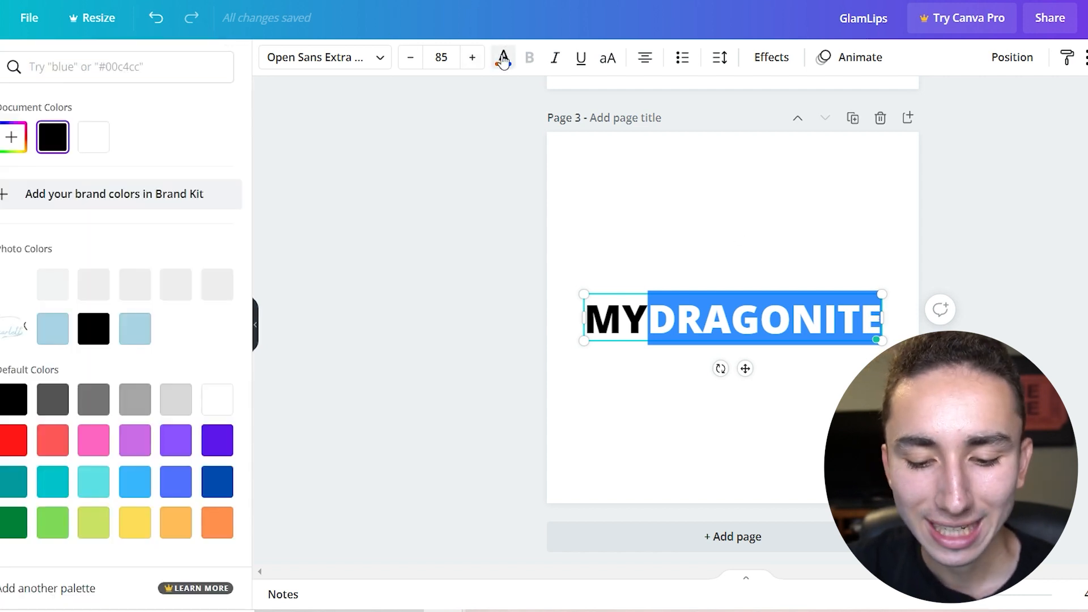
pyautogui.click(9, 147)
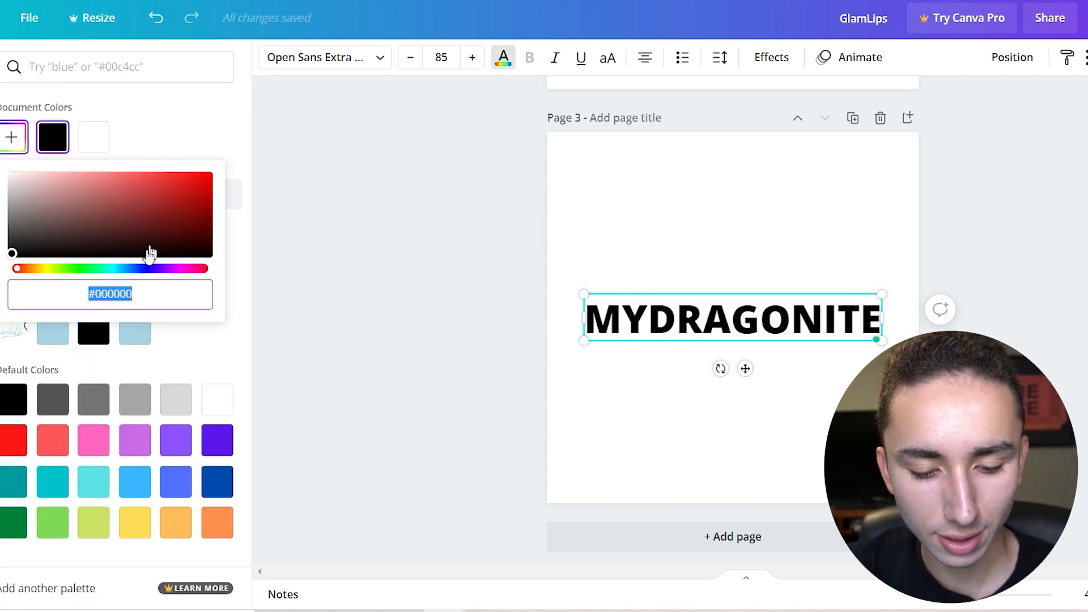
pyautogui.click(27, 269)
pyautogui.moveTo(29, 273)
pyautogui.mouseDown()
pyautogui.moveTo(22, 285)
pyautogui.moveTo(30, 285)
pyautogui.mouseUp()
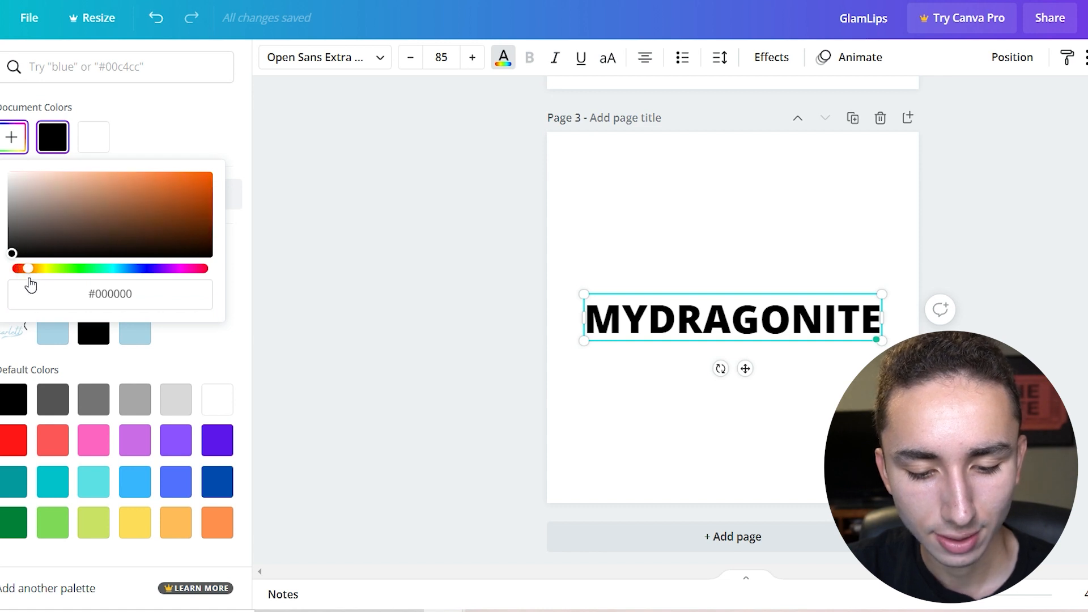
pyautogui.click(195, 194)
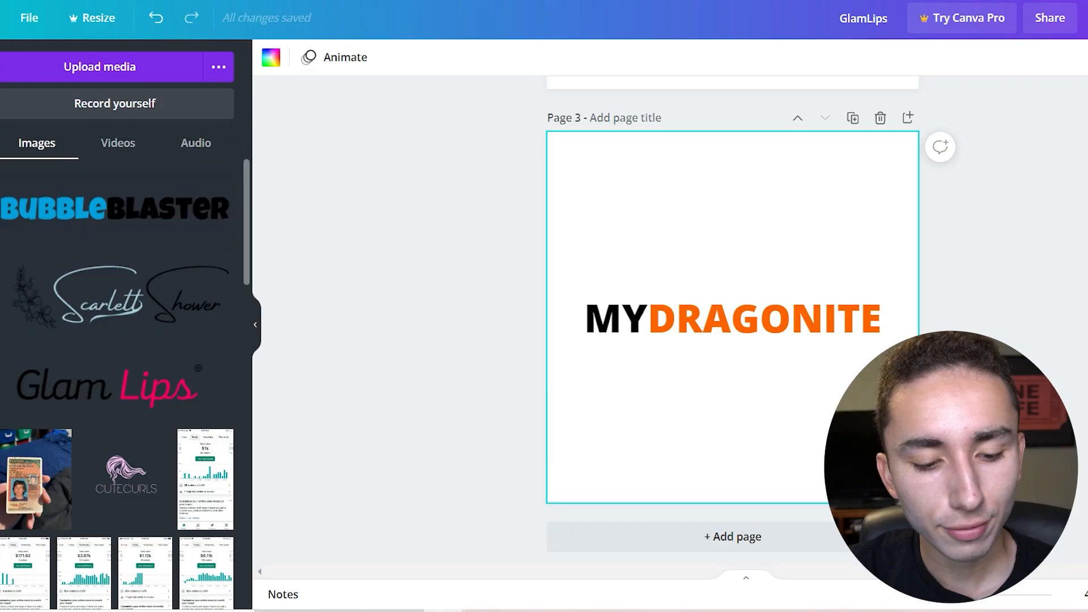
# Search the Canva elements for "dragon", restrict the results to graphics and browse them for a logo illustration
pyautogui.click(1, 115)
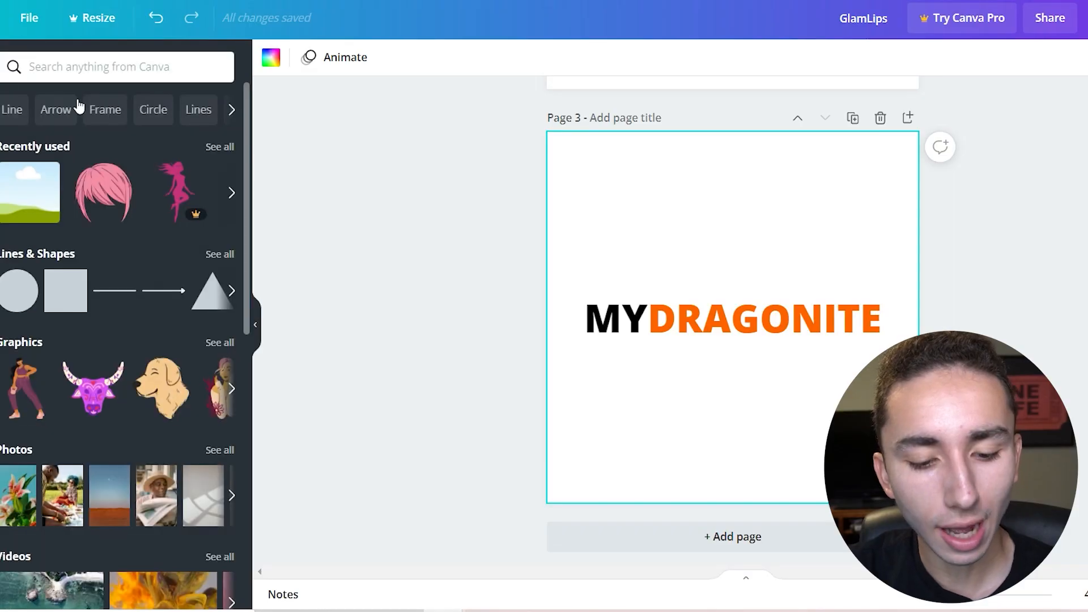
pyautogui.click(94, 67)
pyautogui.write('dragon')
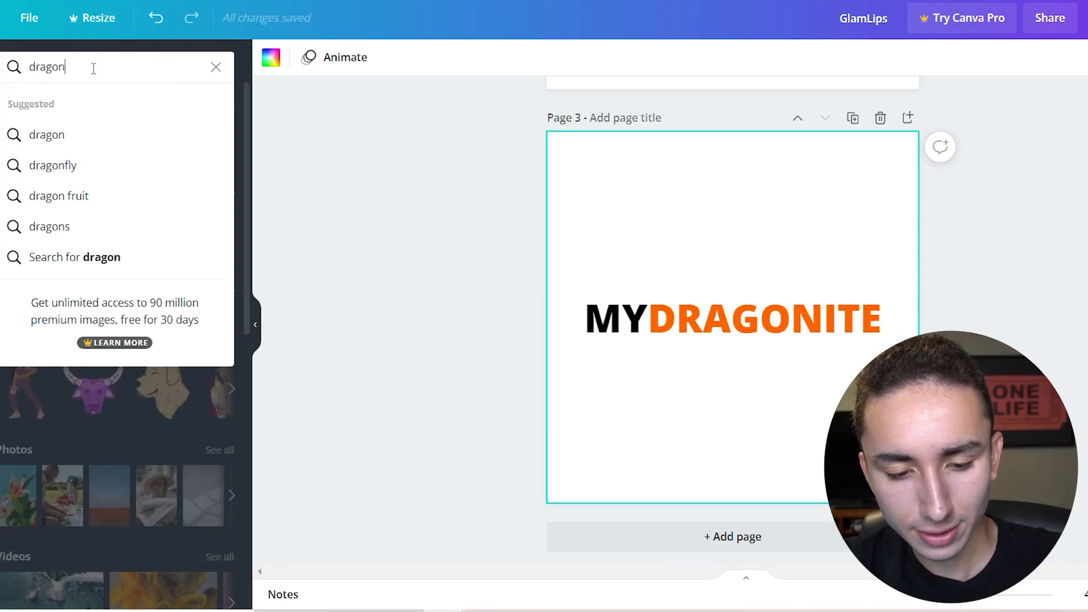
pyautogui.press('Return')
pyautogui.click(106, 103)
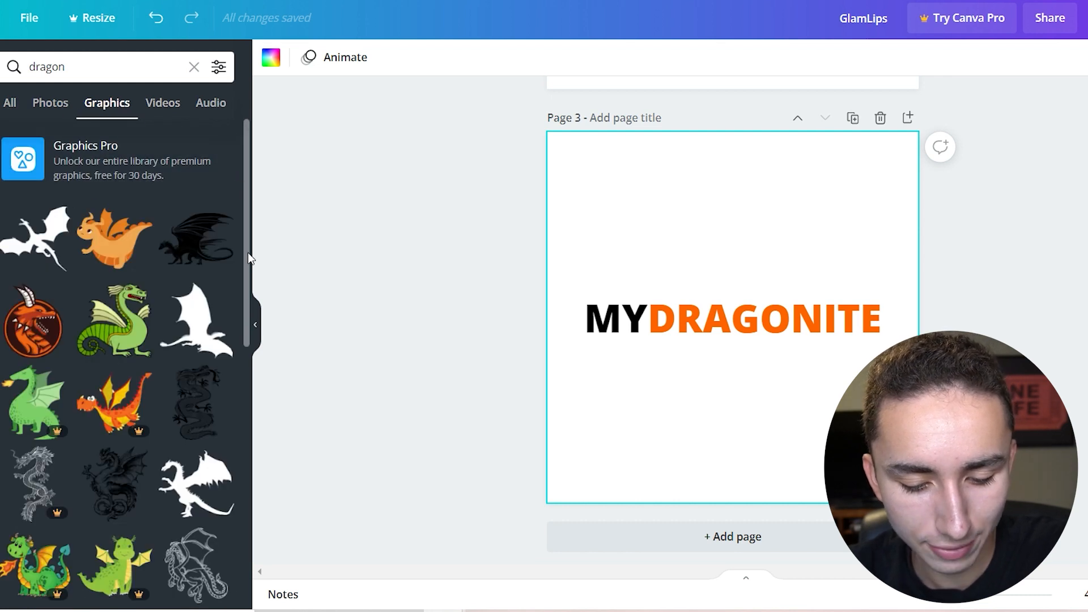
pyautogui.scroll(-10, 241, 340)
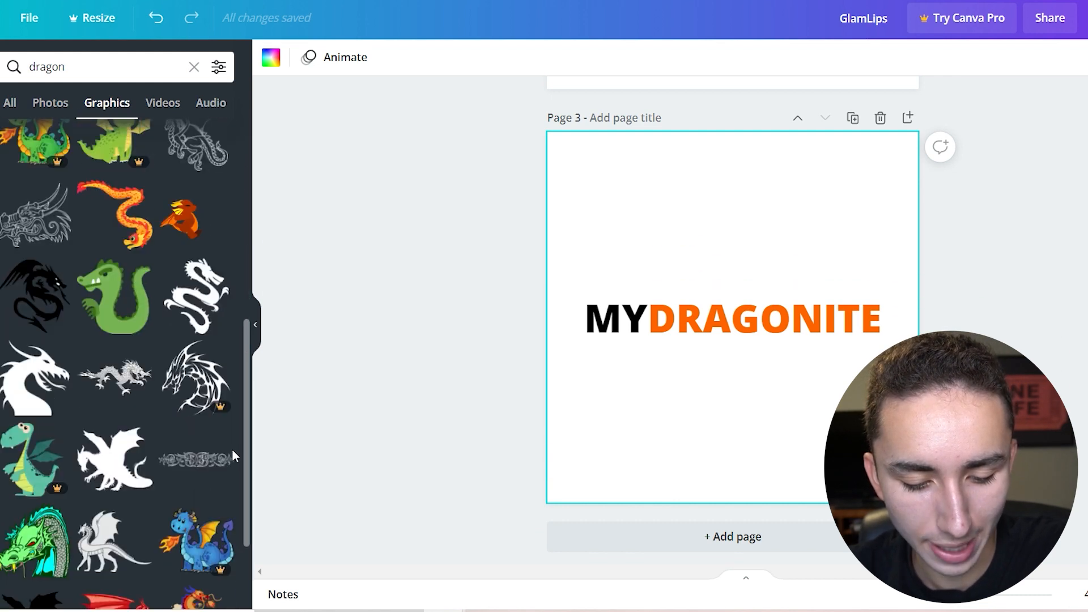
pyautogui.scroll(-3, 227, 454)
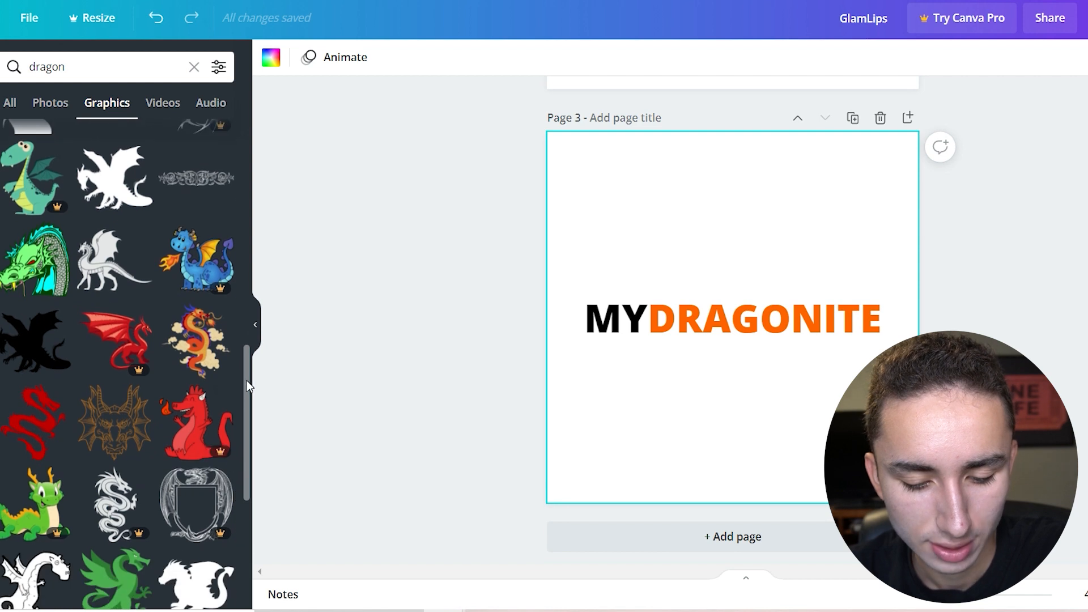
pyautogui.scroll(-10, 244, 454)
pyautogui.scroll(-1, 232, 510)
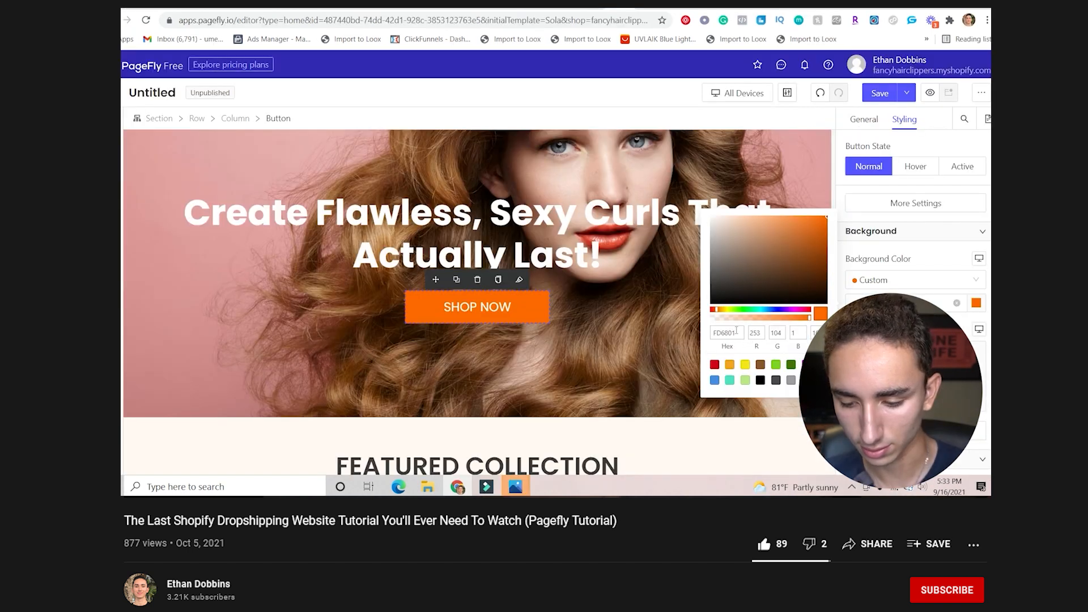
pyautogui.hotkey('ctrl', 'v')
pyautogui.click(590, 360)
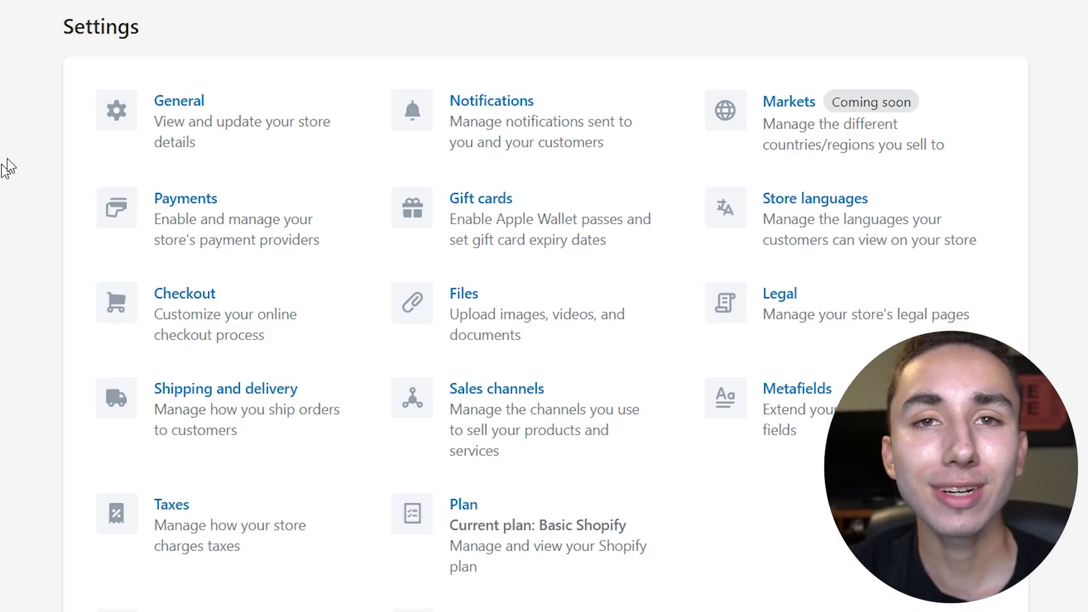
# Open the General settings of the Shopify store and replace the store contact email with the brand's e-mail address
pyautogui.click(173, 145)
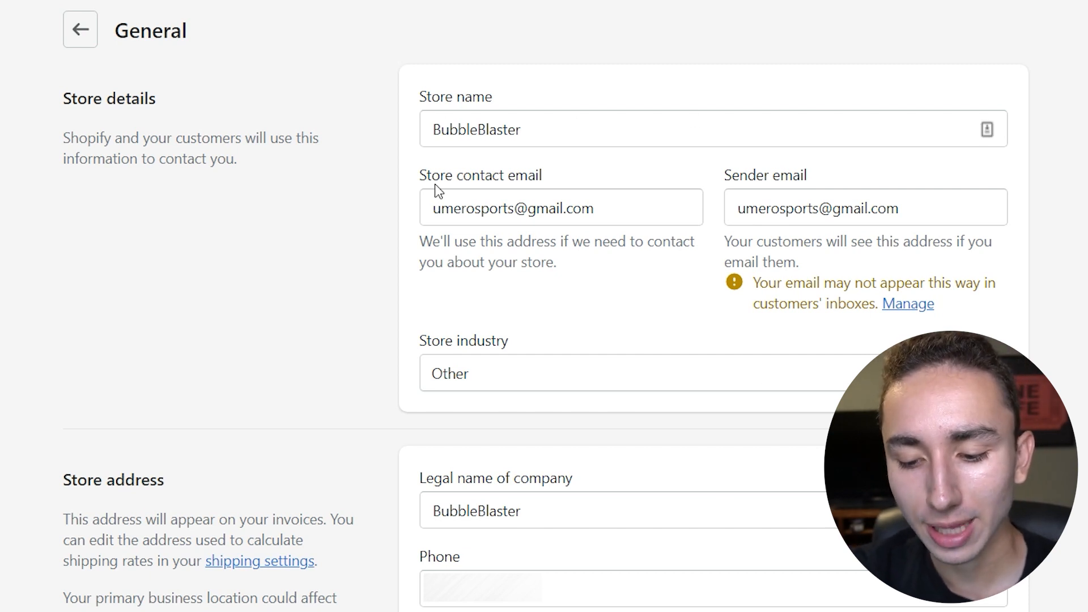
pyautogui.scroll(-1, 544, 306)
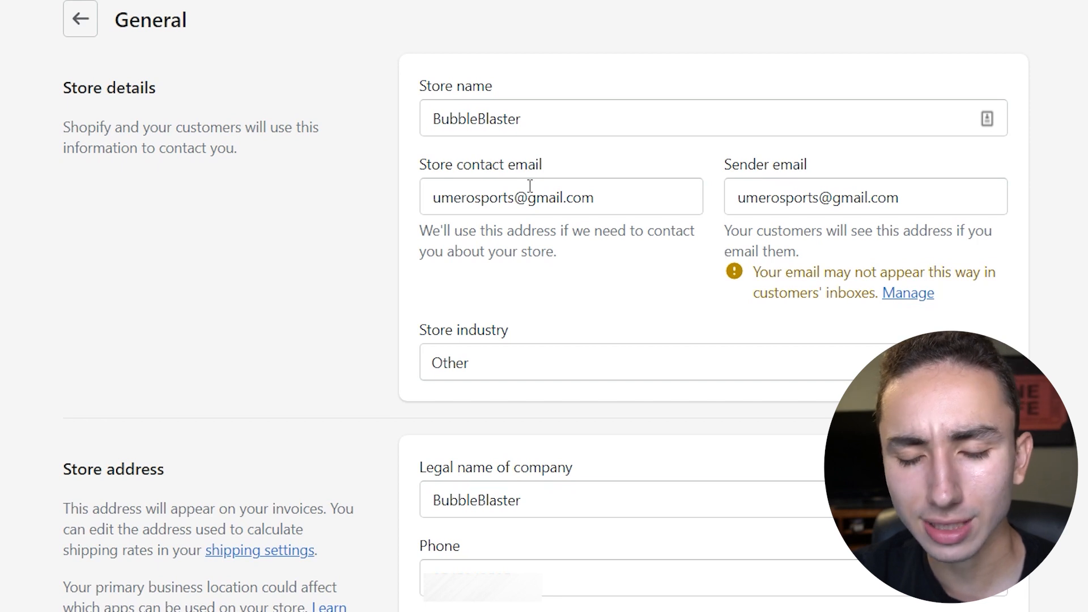
pyautogui.tripleClick(530, 186)
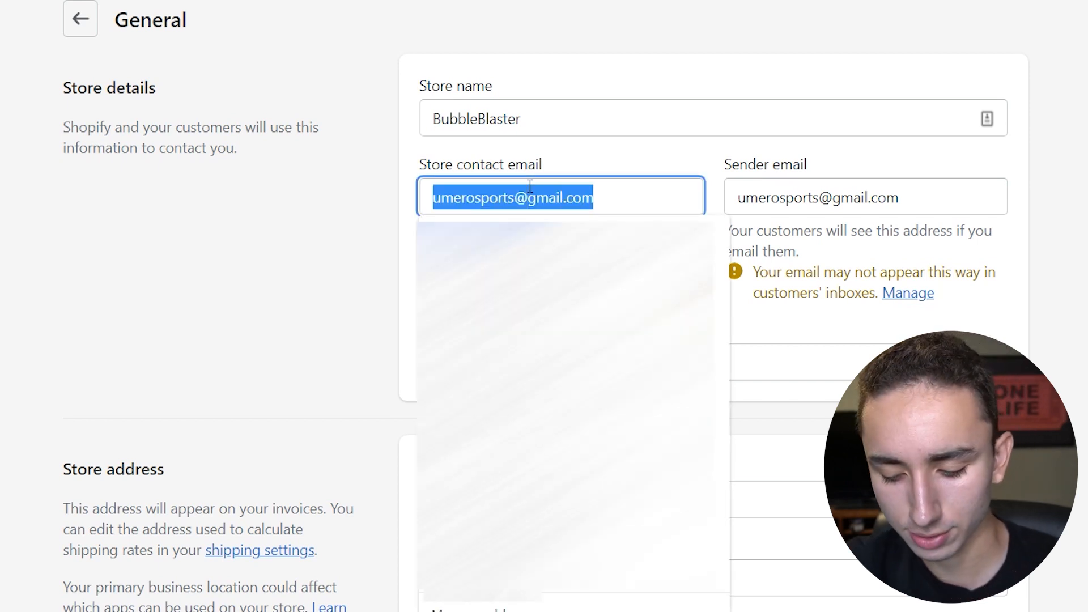
pyautogui.write('bubbleblast')
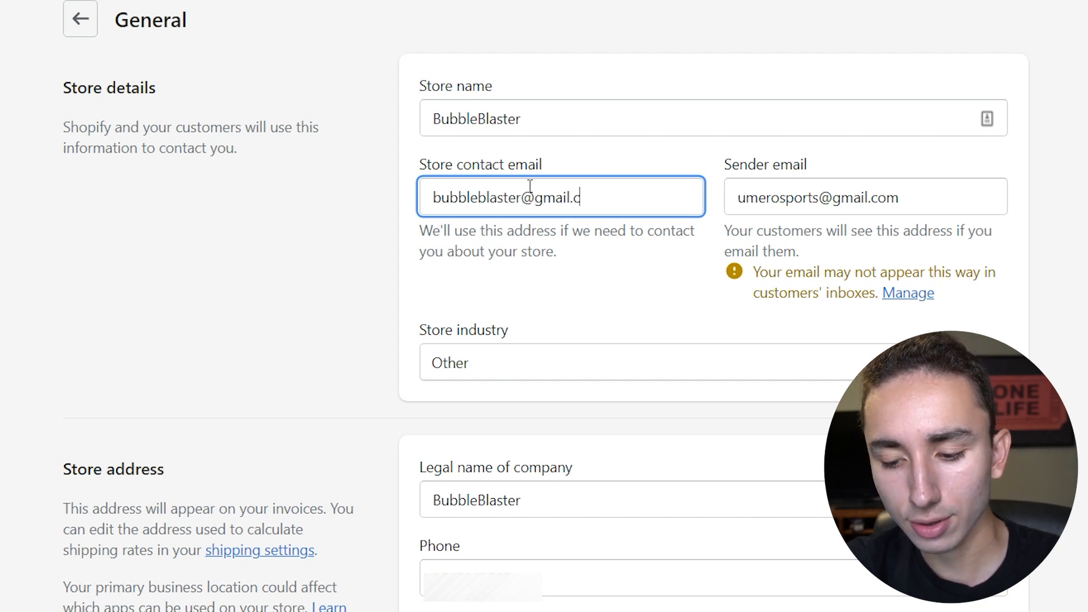
# Copy the store contact email into the sender email, replacing the existing address
pyautogui.tripleClick(529, 186)
pyautogui.hotkey('ctrl', 'c')
pyautogui.click(822, 210)
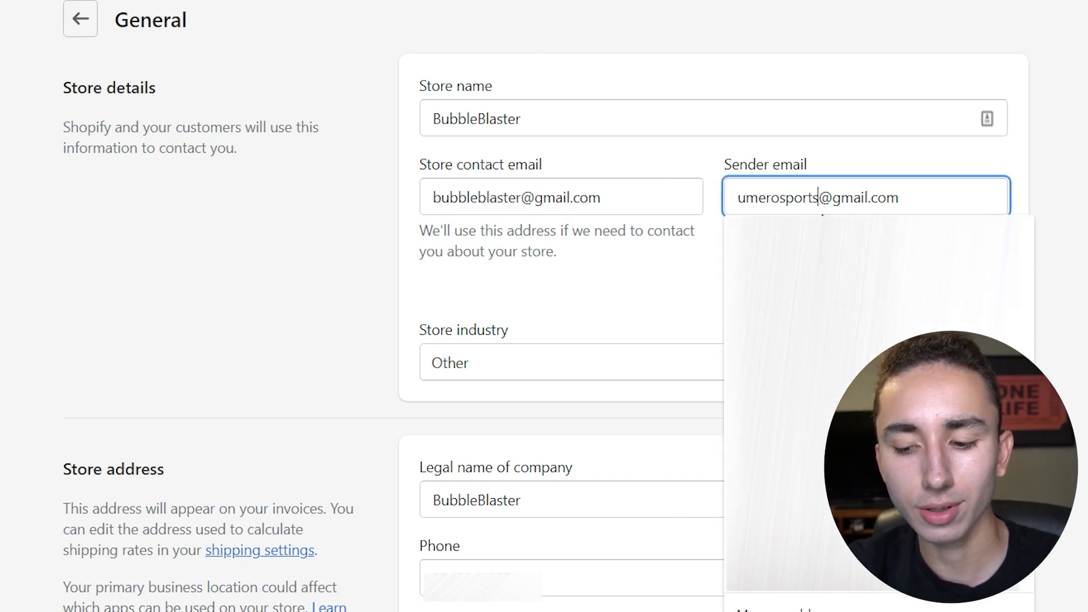
pyautogui.hotkey('ctrl', 'a')
pyautogui.hotkey('ctrl', 'v')
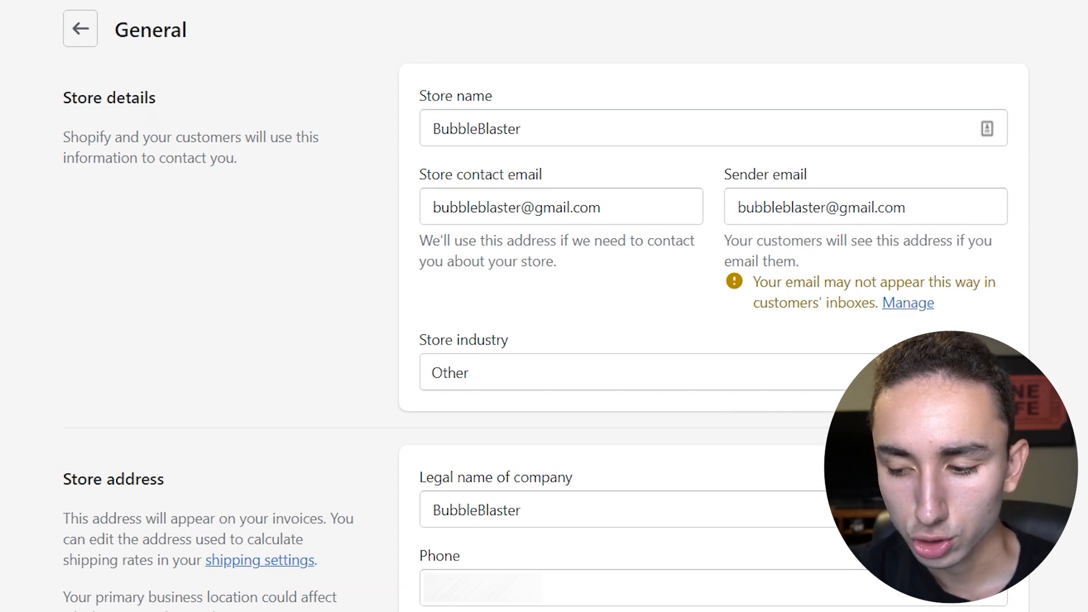
# Look through the store address and the standards and formats sections, and return to the settings overview
pyautogui.scroll(-7, 544, 306)
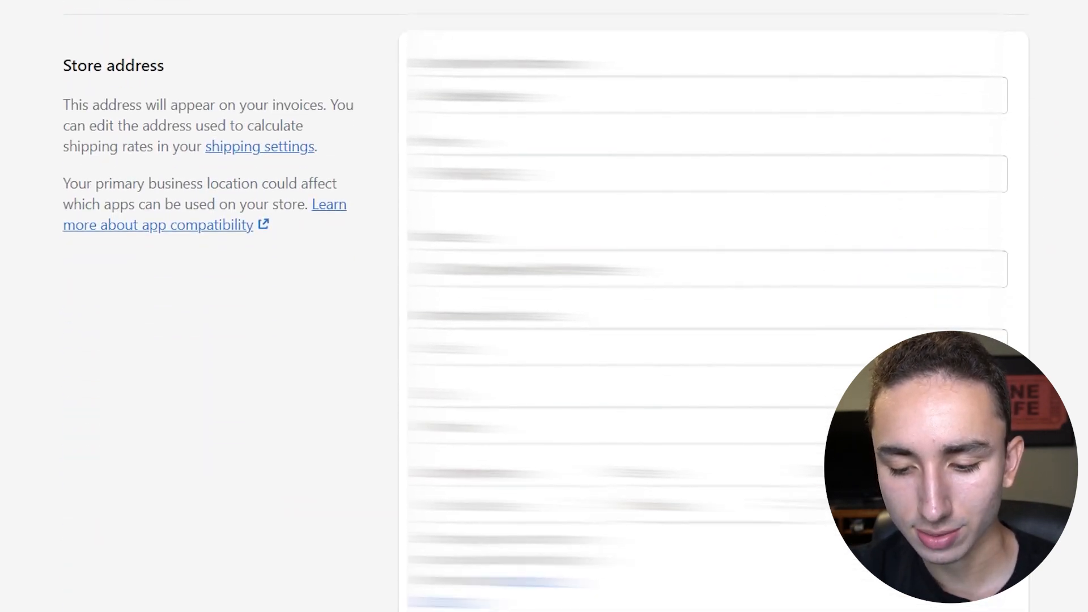
pyautogui.scroll(-1, 544, 306)
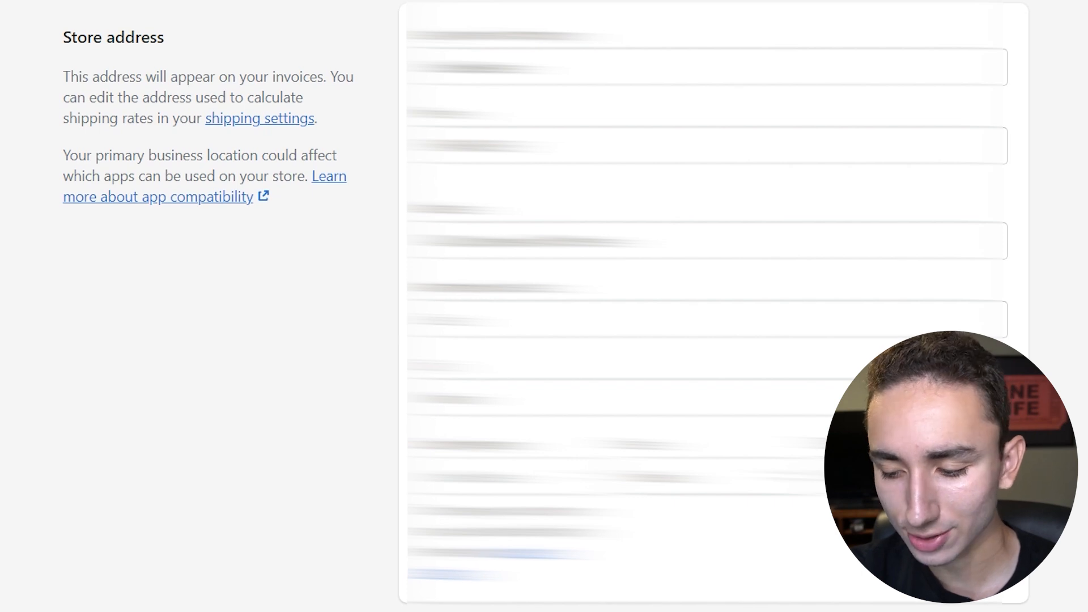
pyautogui.scroll(-10, 544, 306)
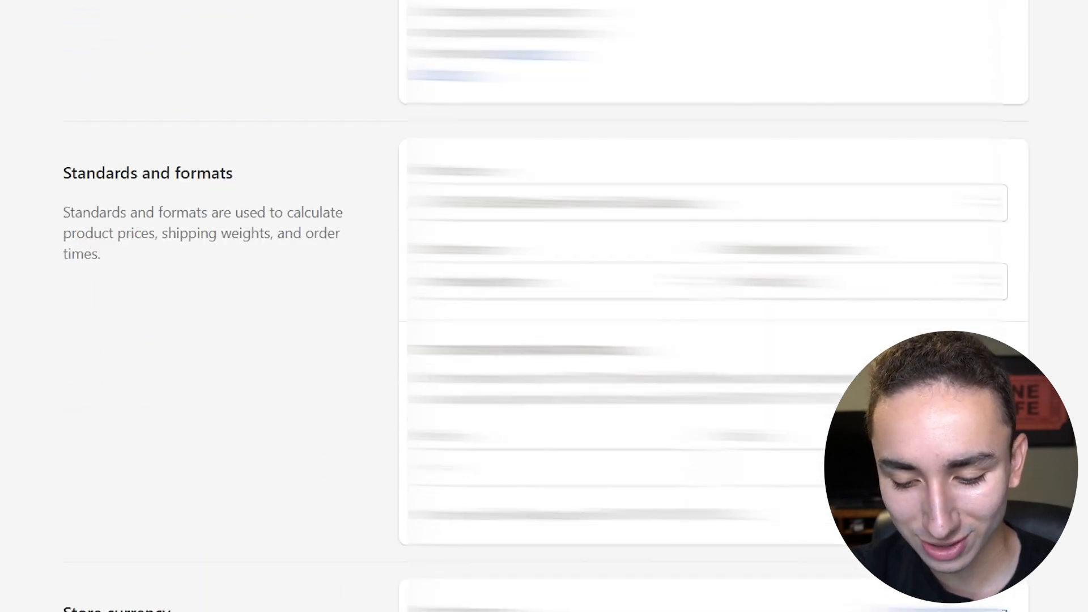
pyautogui.scroll(-4, 544, 306)
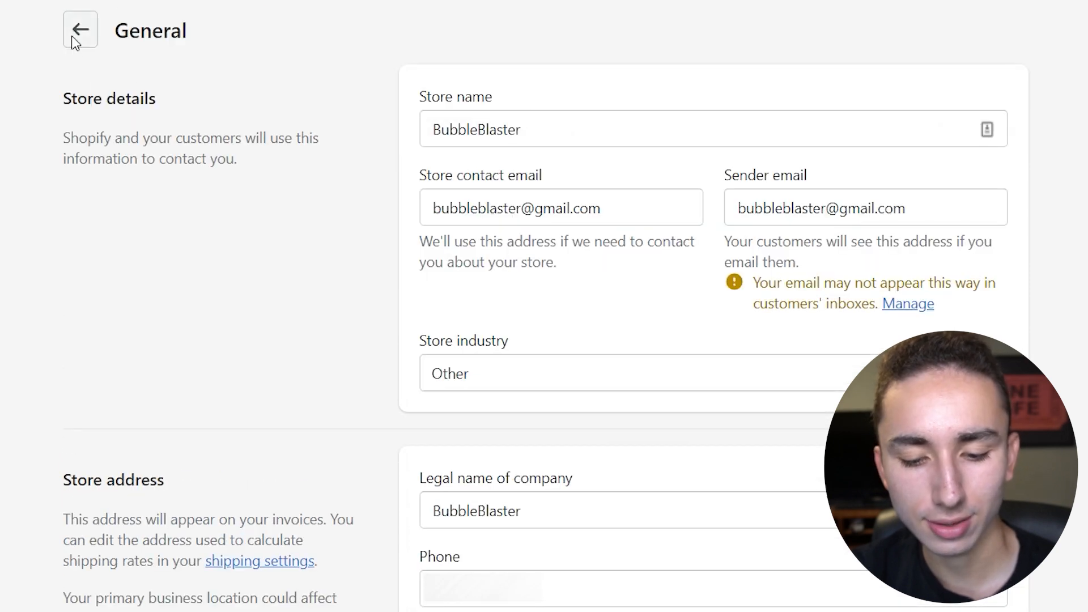
pyautogui.click(75, 41)
pyautogui.click(674, 394)
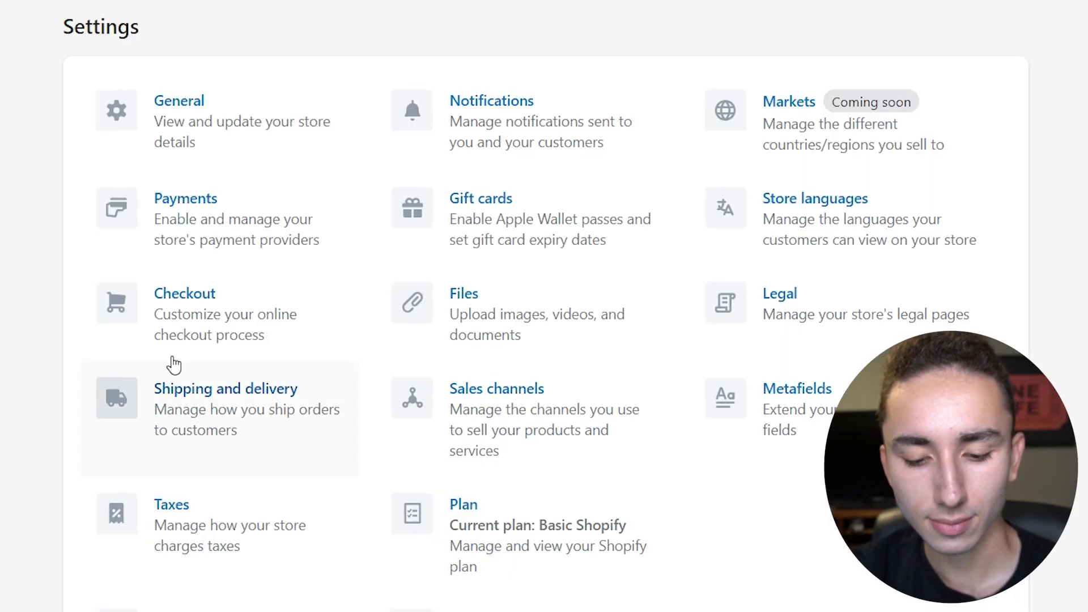
pyautogui.click(150, 265)
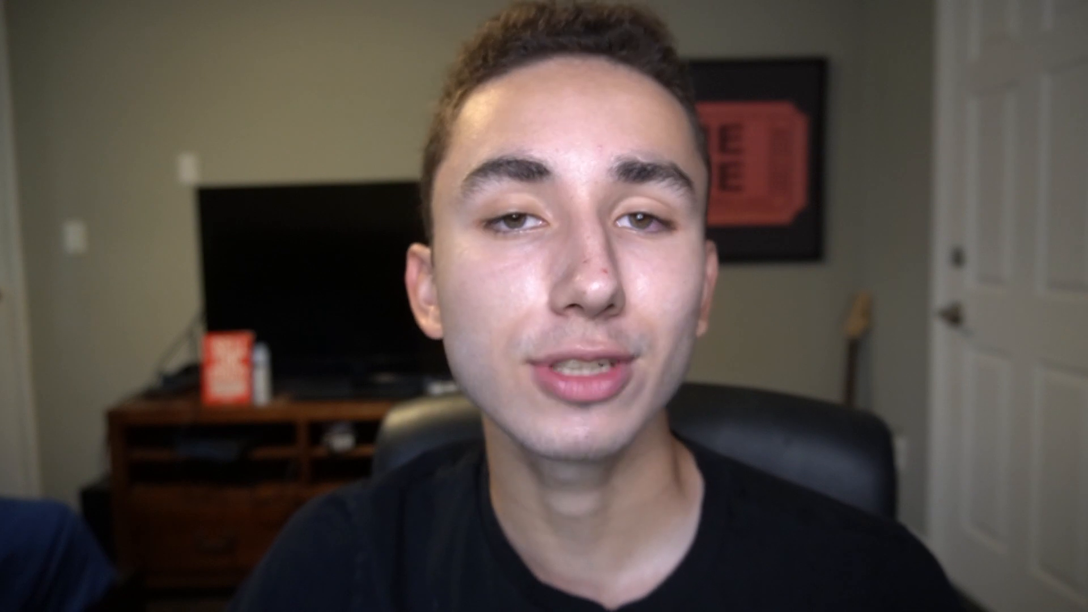
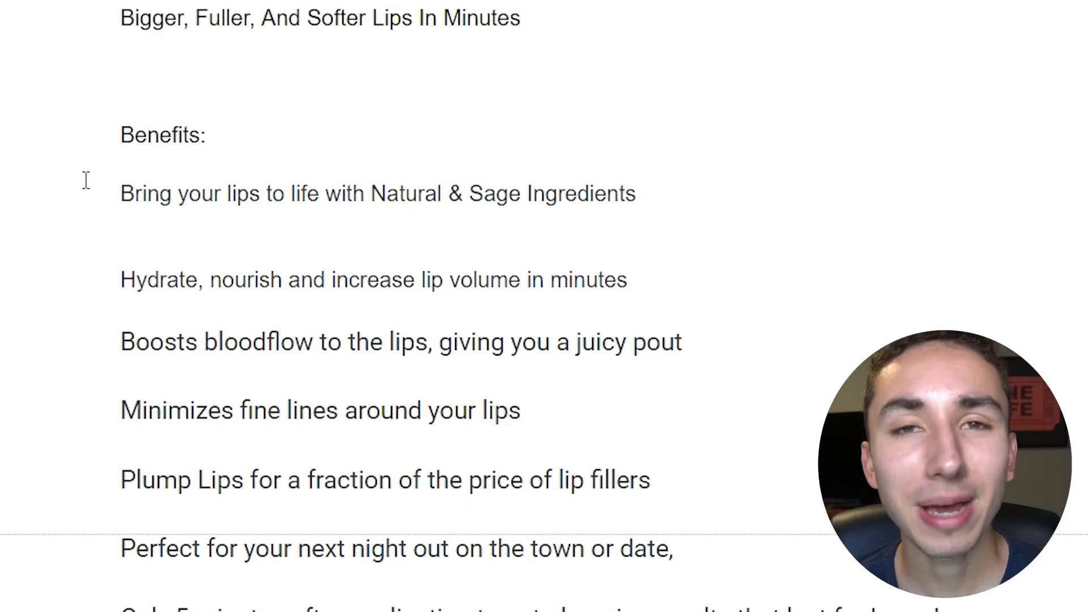
# Correct "Sage" to "Safe" in the benefit line about bringing lips to life with natural ingredients
pyautogui.moveTo(96, 204); pyautogui.dragTo(523, 208)
pyautogui.click(517, 207)
pyautogui.press('BackSpace')
pyautogui.press('BackSpace')
pyautogui.write('fe')
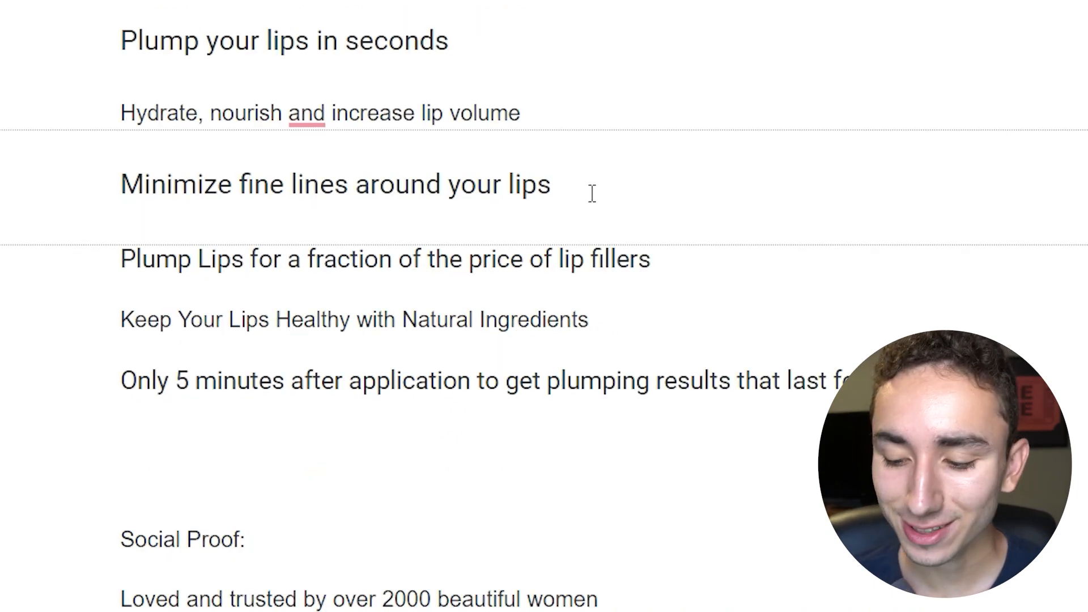
# Review the second script's benefit lines, social proof and call-to-action text down to the shop's web address
pyautogui.scroll(3, 544, 306)
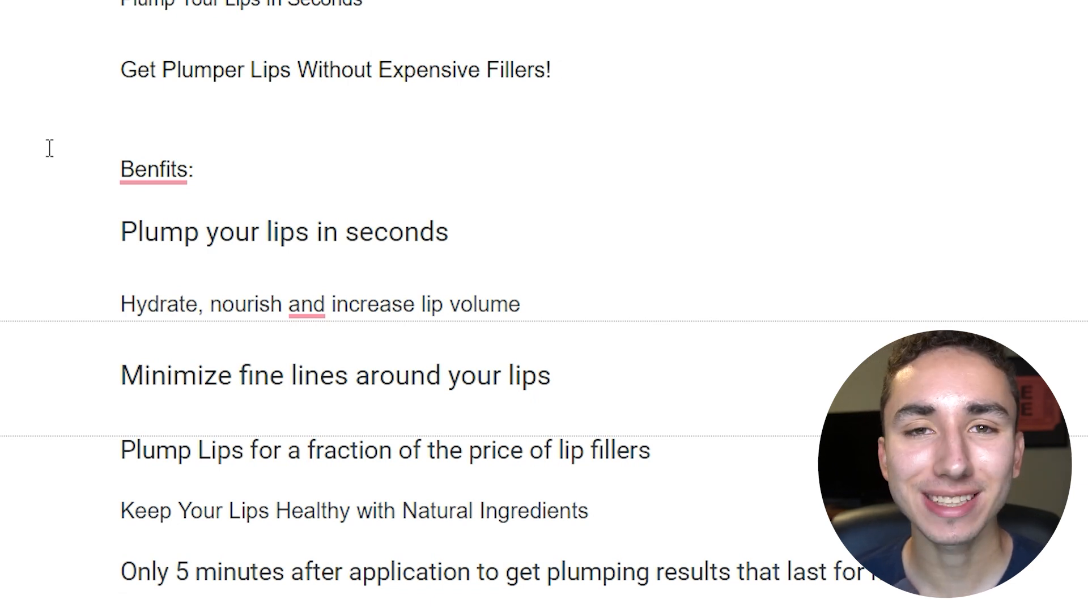
pyautogui.moveTo(112, 238); pyautogui.dragTo(453, 233)
pyautogui.moveTo(82, 313); pyautogui.dragTo(419, 306)
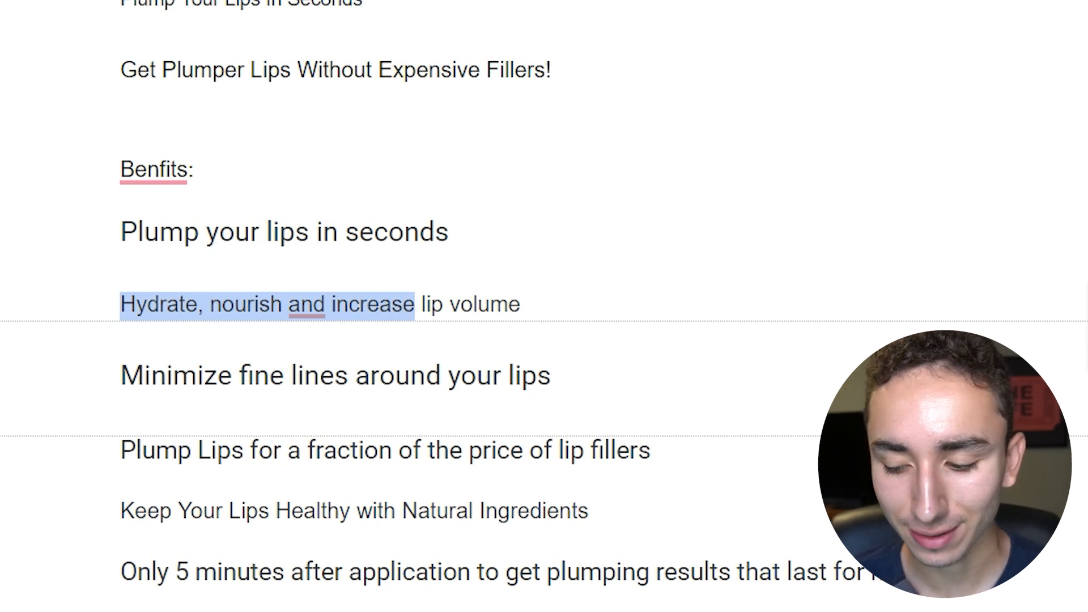
pyautogui.scroll(-9, 544, 306)
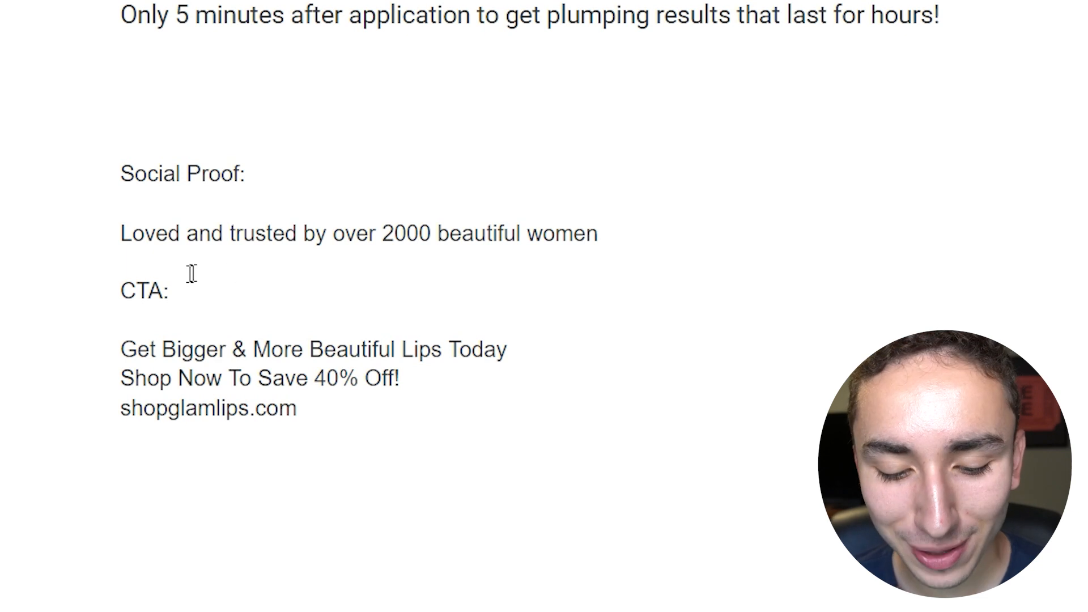
pyautogui.moveTo(113, 360); pyautogui.dragTo(516, 359)
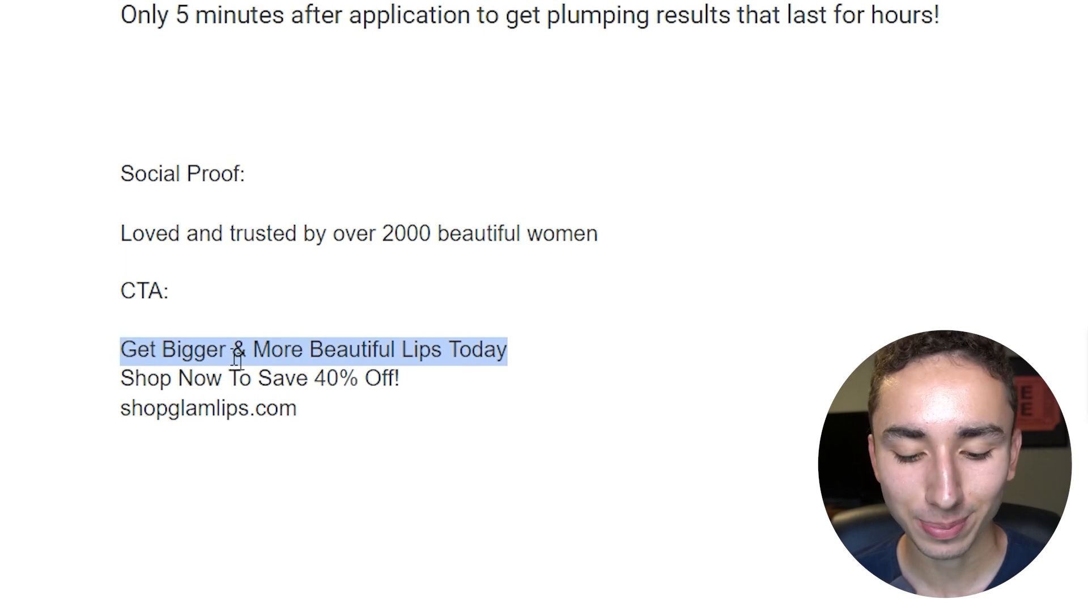
pyautogui.moveTo(95, 429); pyautogui.dragTo(468, 438)
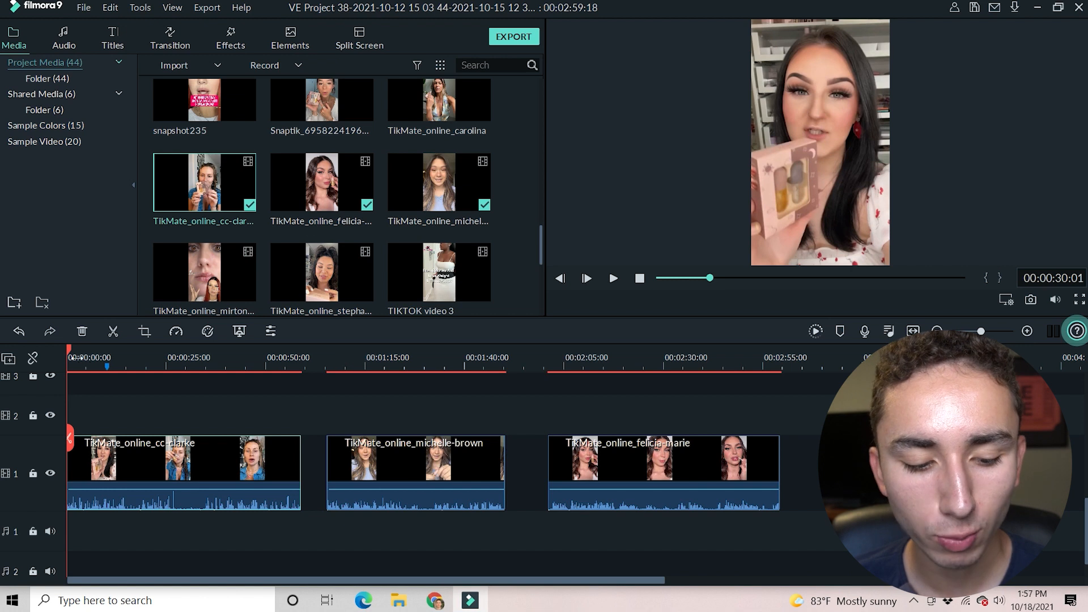
# Scrub through the start of the first clip and set the project's aspect ratio to 9:16 (Portrait)
pyautogui.moveTo(69, 357); pyautogui.dragTo(94, 383)
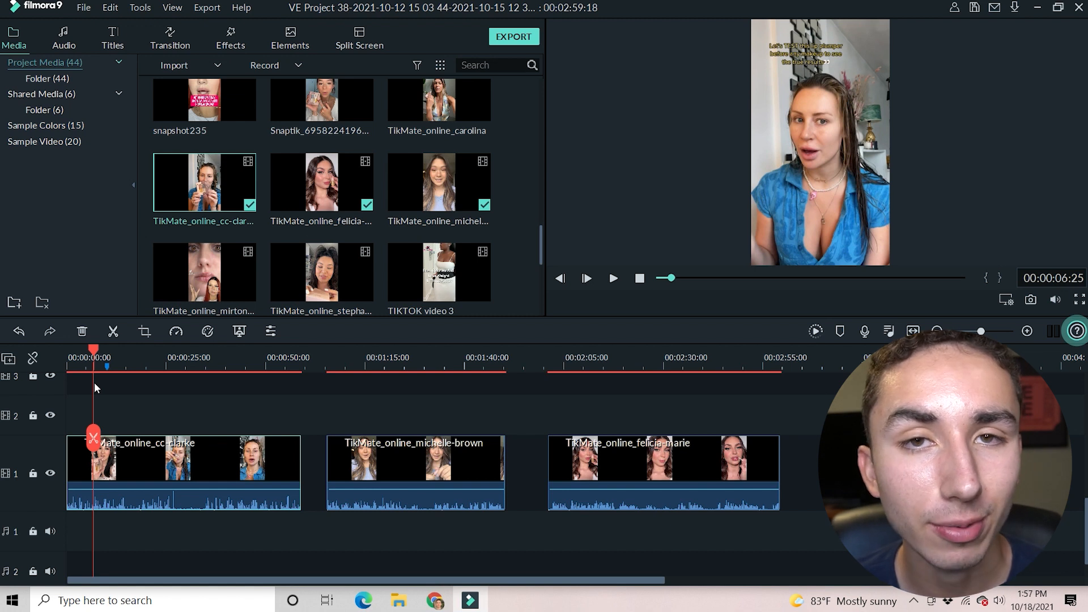
pyautogui.moveTo(94, 384); pyautogui.dragTo(129, 407)
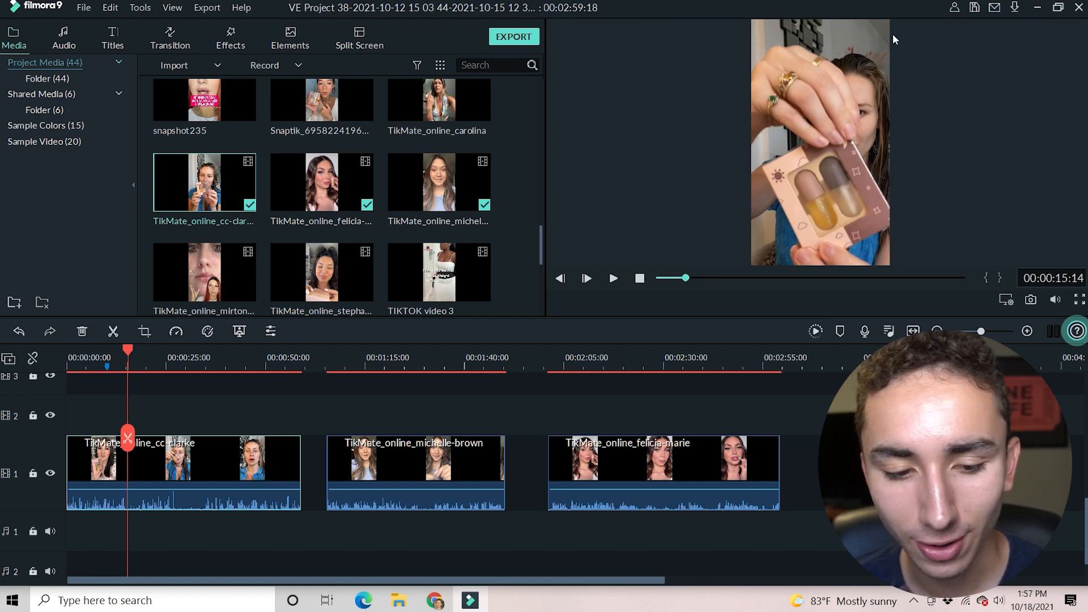
pyautogui.click(83, 7)
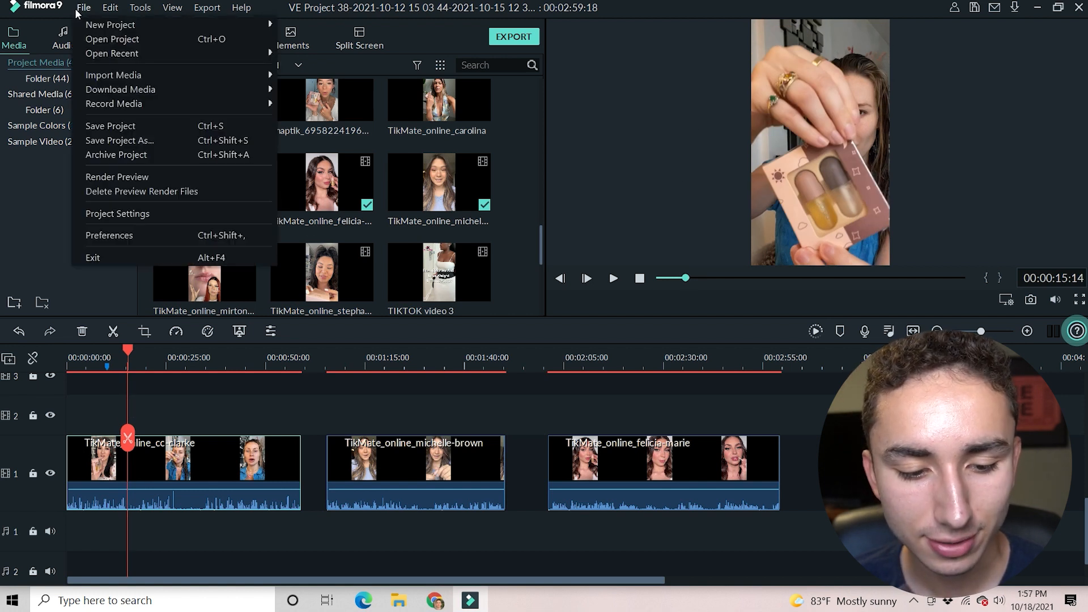
pyautogui.click(136, 213)
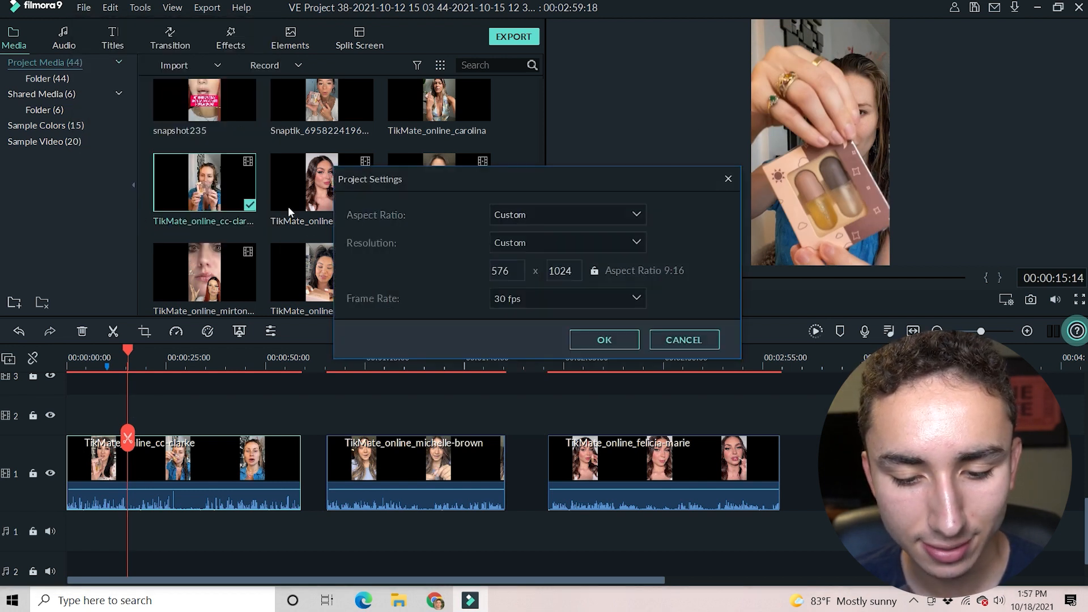
pyautogui.click(527, 215)
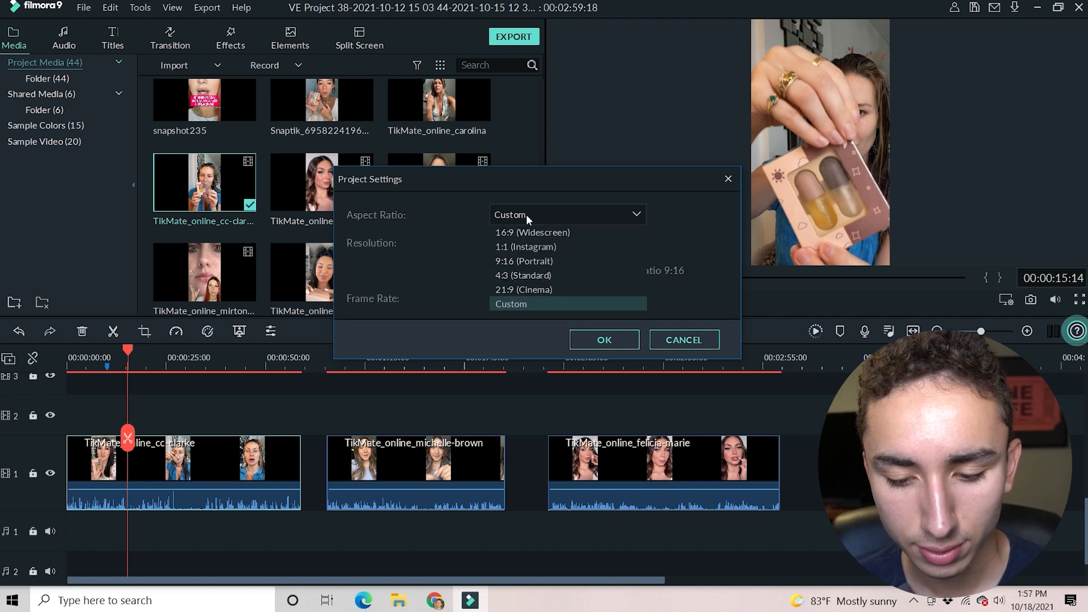
pyautogui.click(523, 263)
pyautogui.click(599, 338)
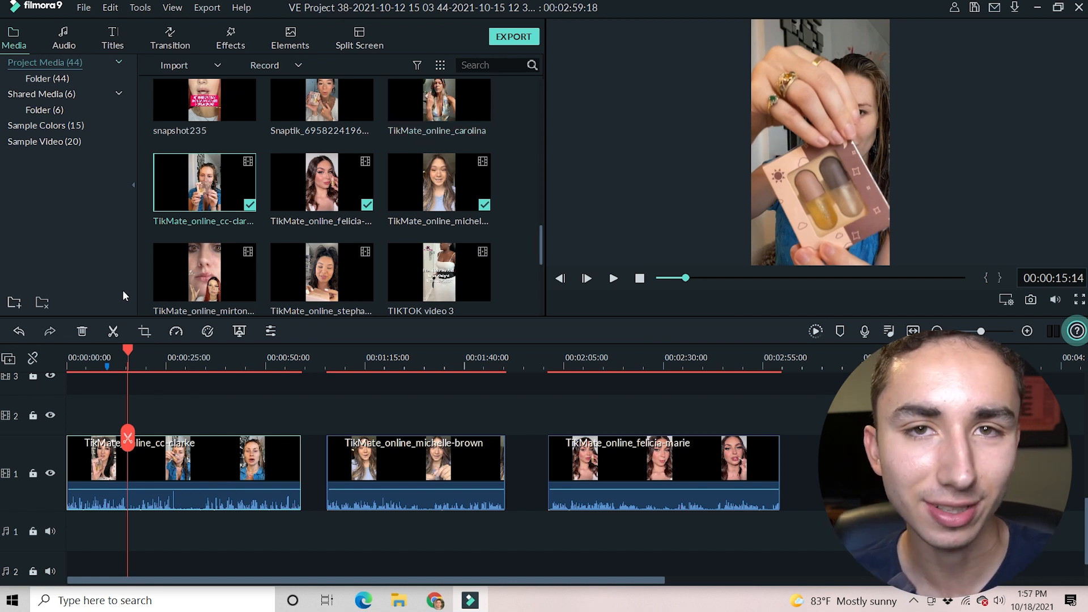
# Split the first clip at 00:00:30:08, where the lip plumper is applied, and ripple delete the part before the cut
pyautogui.click(119, 359)
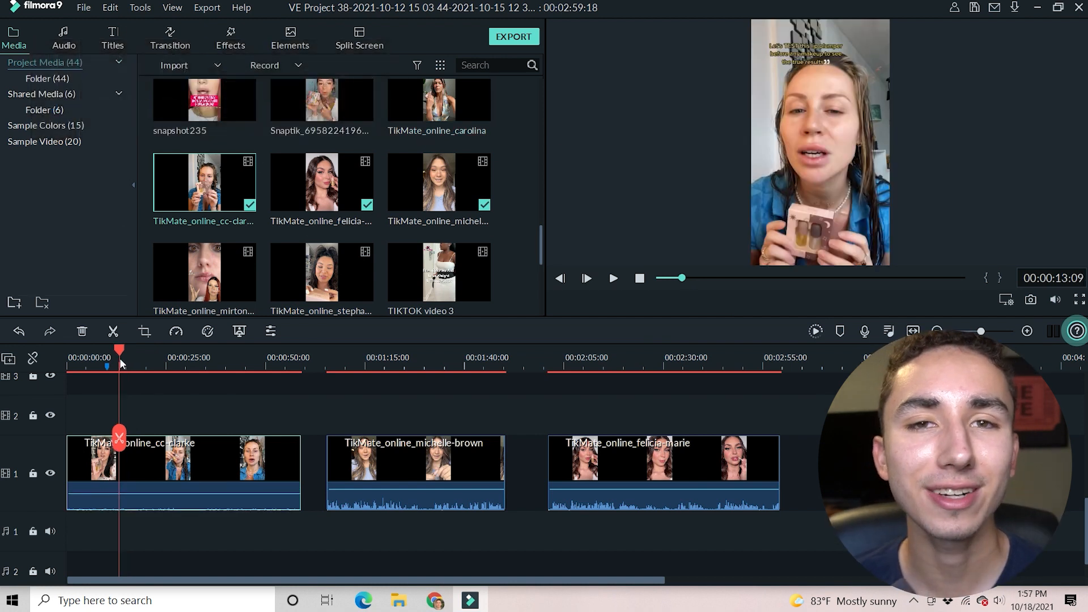
pyautogui.moveTo(120, 361); pyautogui.dragTo(109, 363)
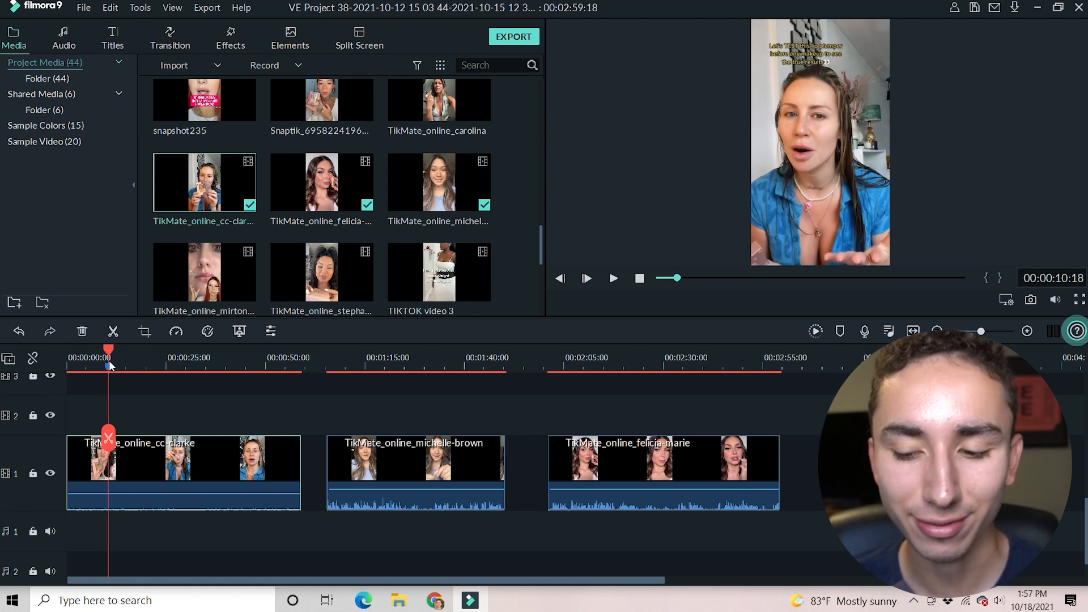
pyautogui.press('space')
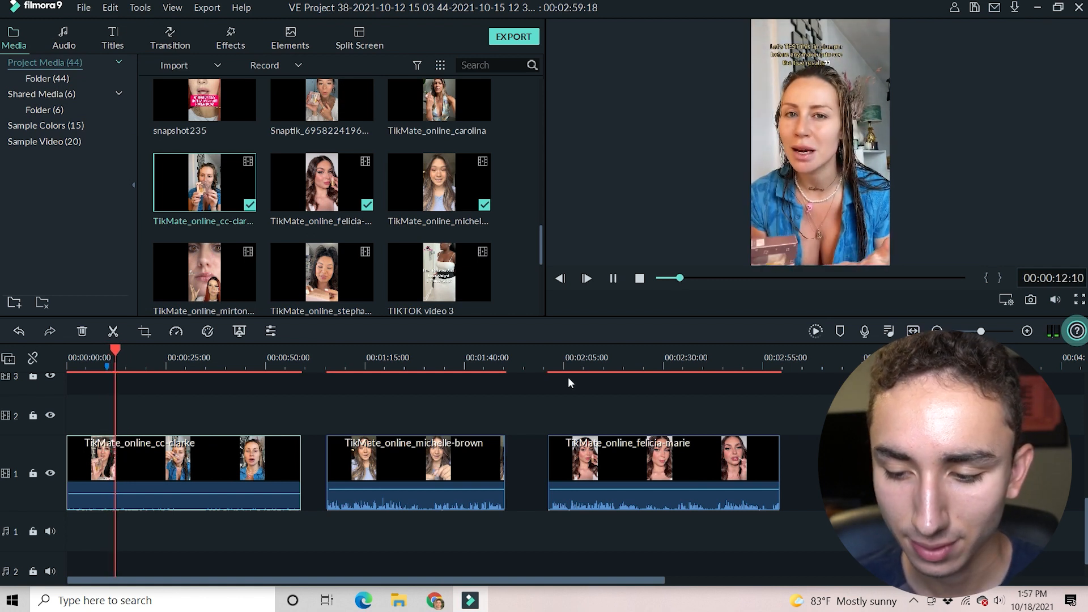
pyautogui.click(1028, 332)
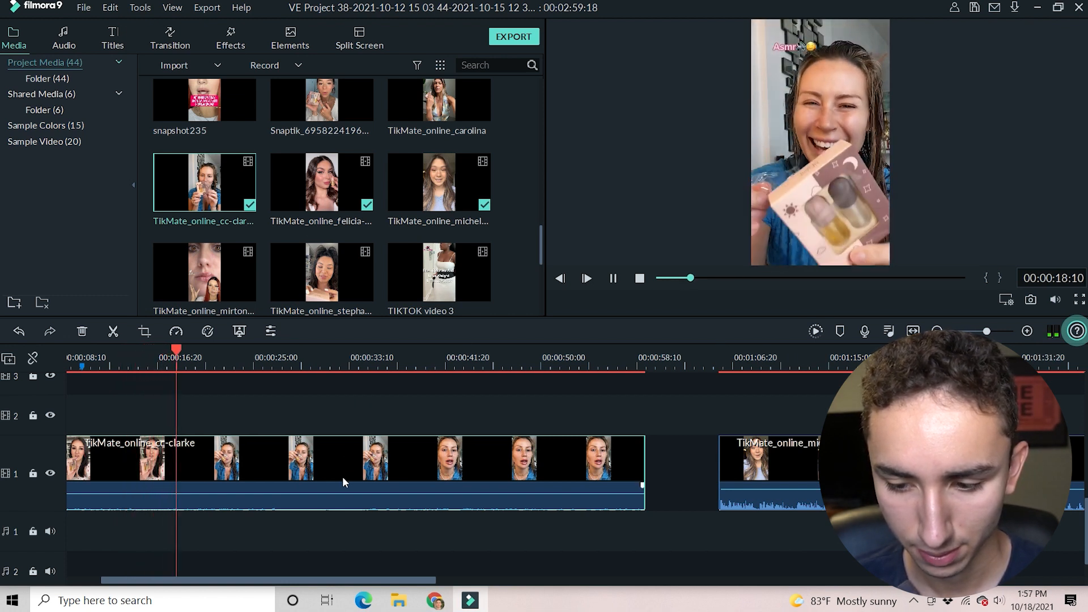
pyautogui.press('space')
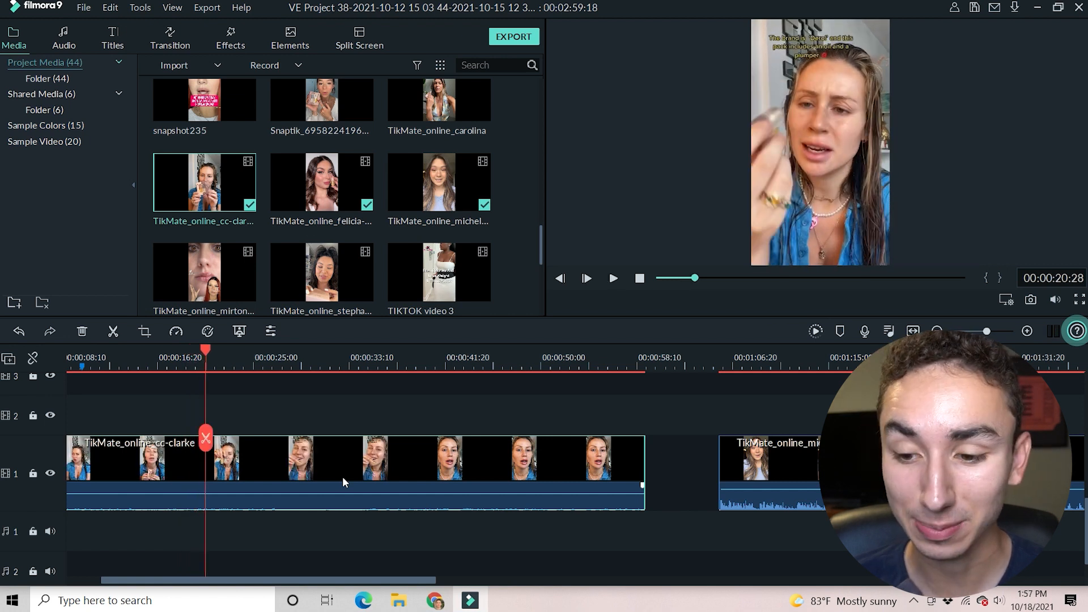
pyautogui.press('space')
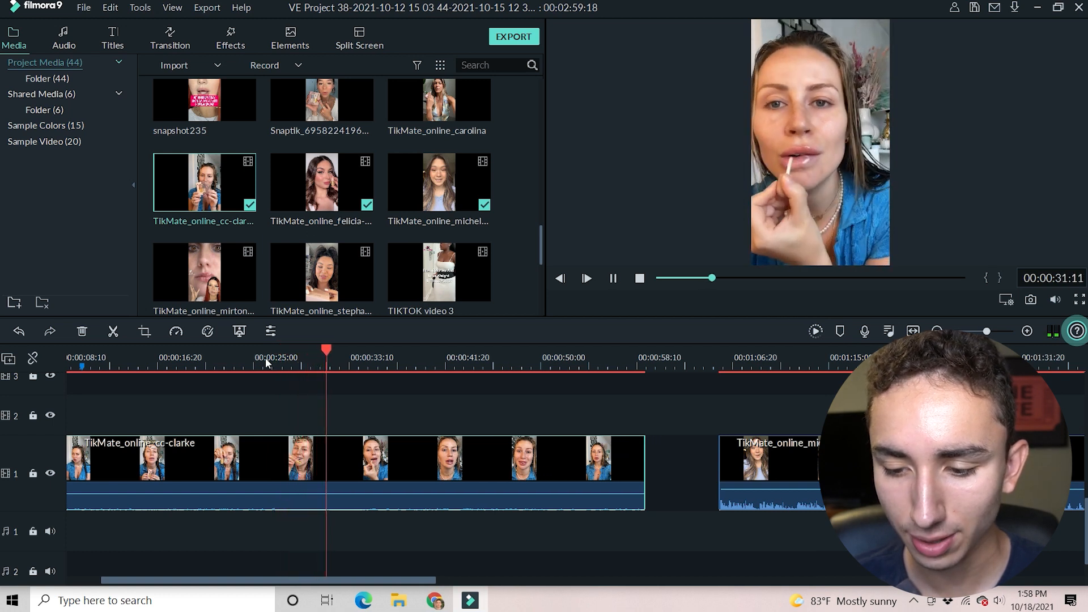
pyautogui.press('space')
pyautogui.moveTo(326, 359); pyautogui.dragTo(314, 369)
pyautogui.click(113, 332)
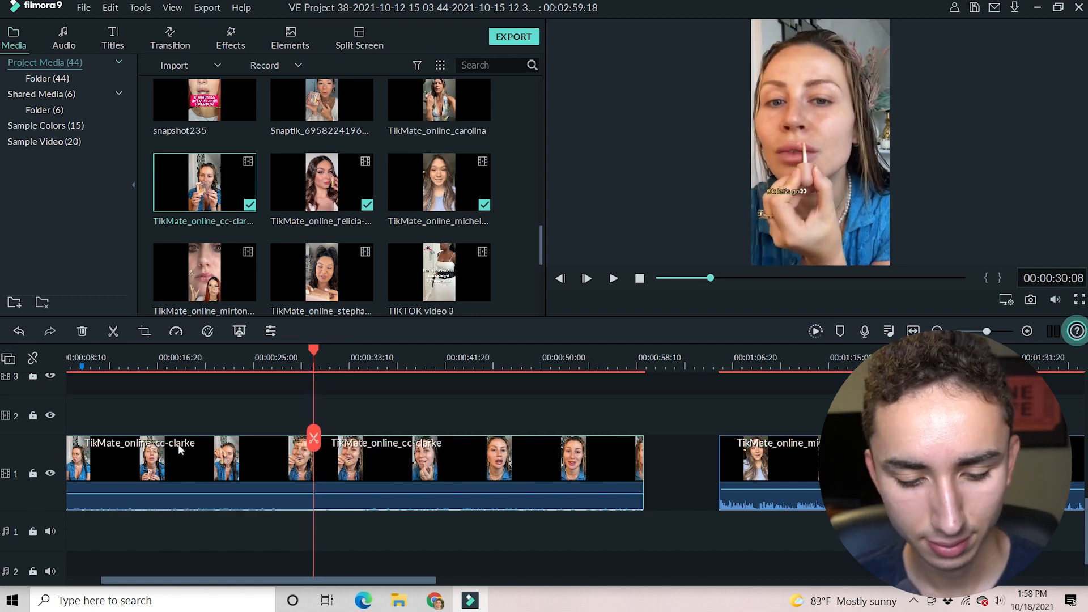
pyautogui.rightClick(182, 458)
pyautogui.click(219, 123)
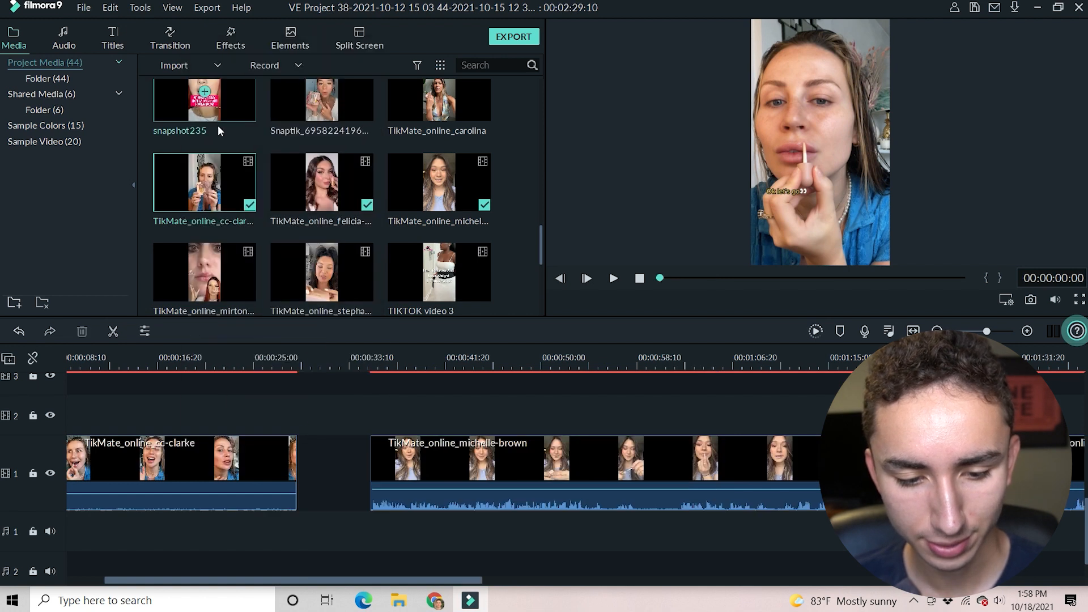
# Split the shortened first clip at 00:00:03:27 and ripple delete the part before the cut
pyautogui.moveTo(289, 580); pyautogui.dragTo(221, 571)
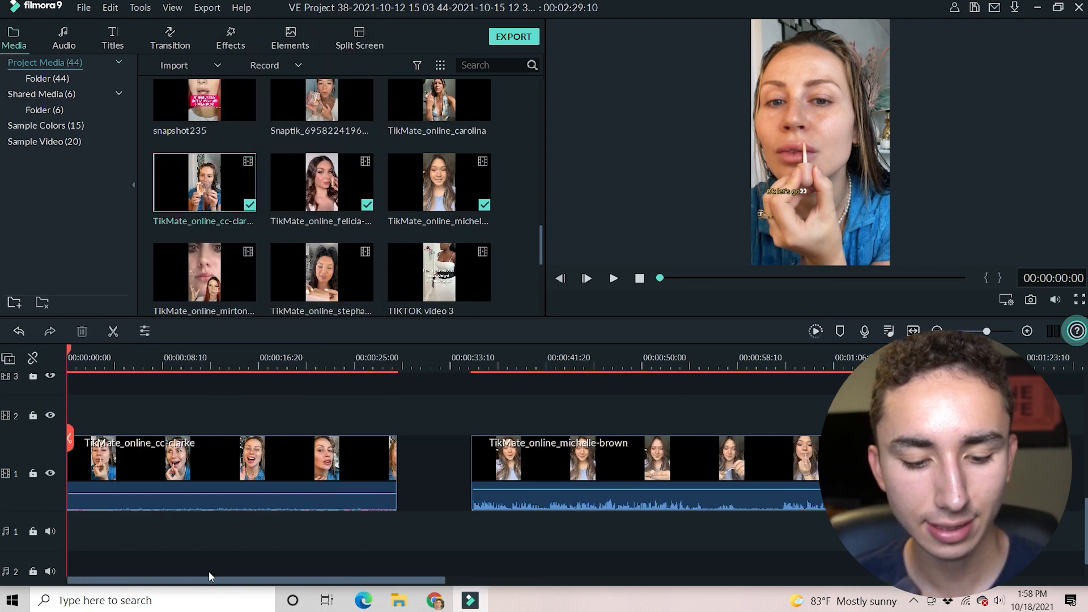
pyautogui.press('space')
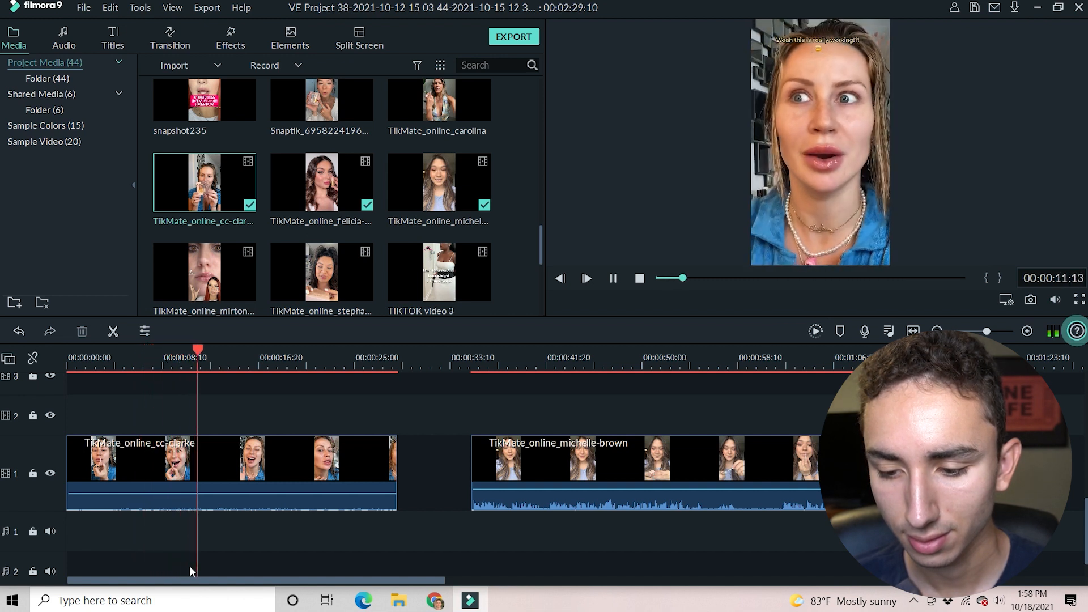
pyautogui.press('space')
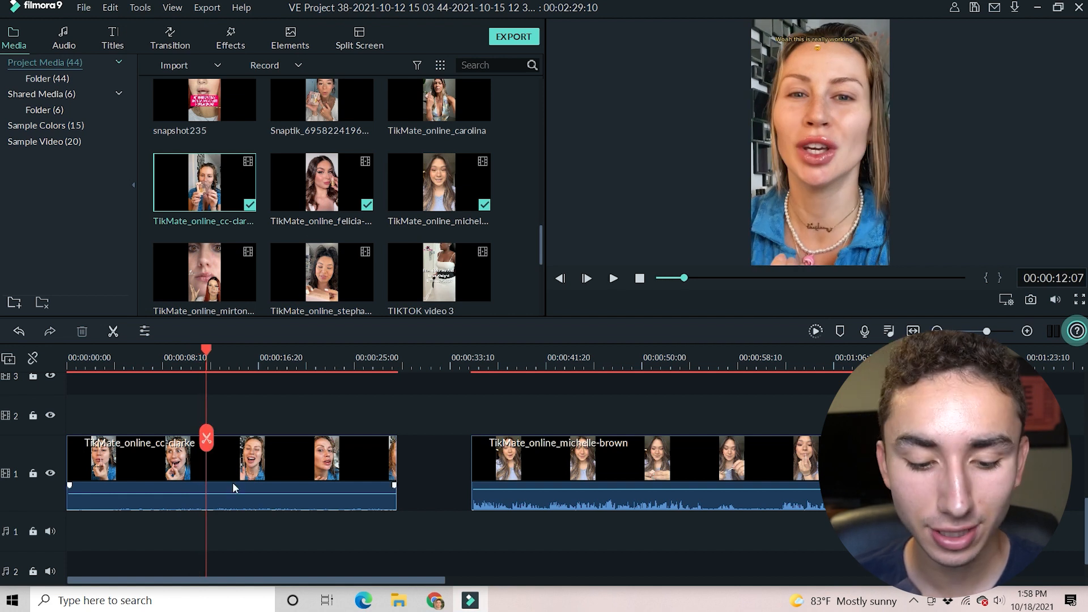
pyautogui.moveTo(203, 355); pyautogui.dragTo(113, 364)
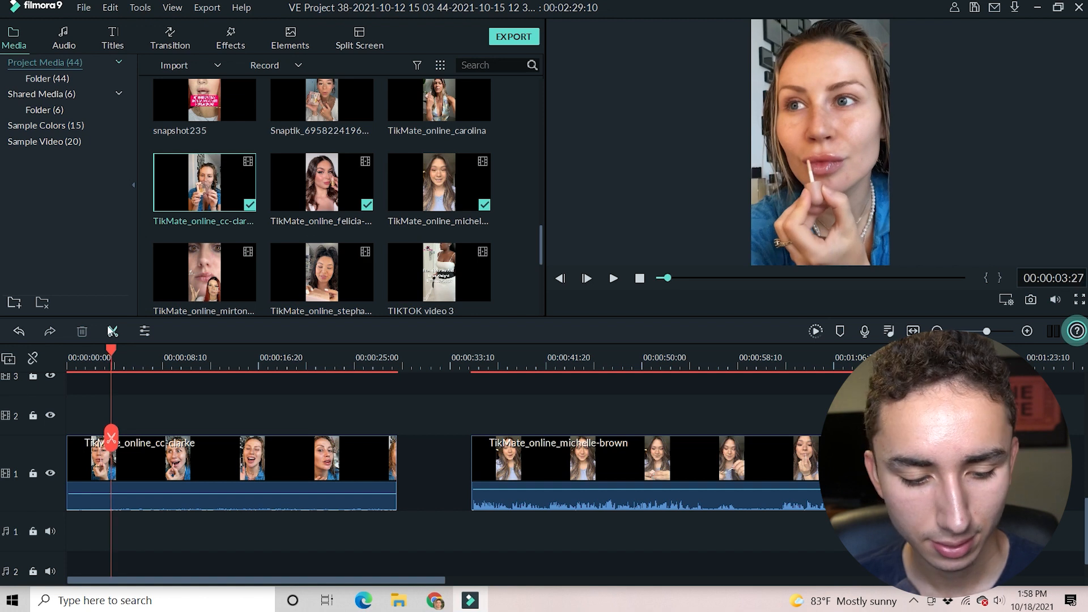
pyautogui.click(111, 437)
pyautogui.rightClick(90, 475)
pyautogui.click(144, 134)
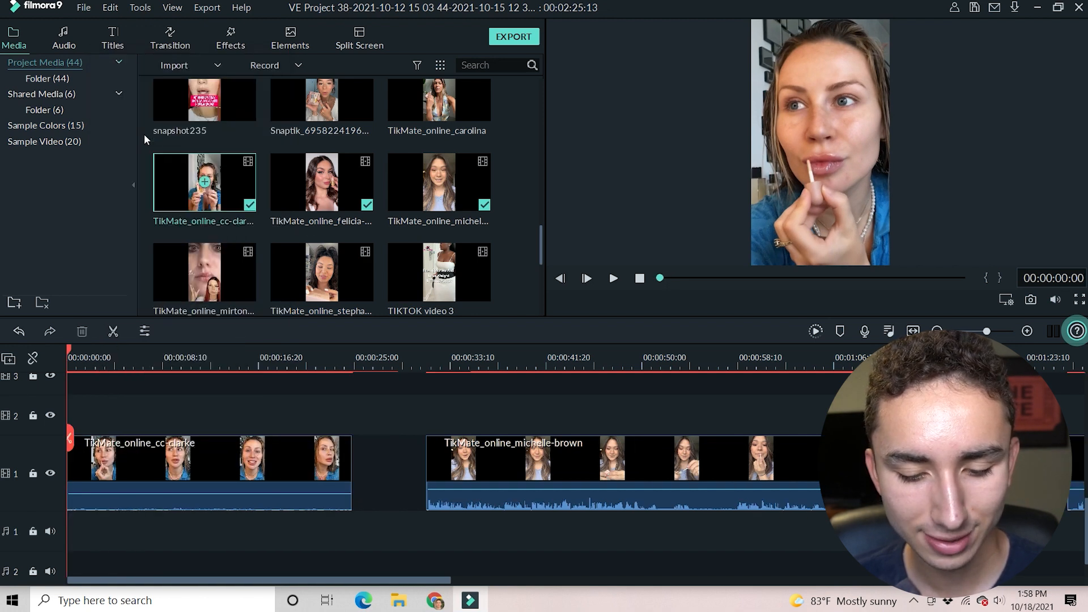
# Split the first clip at 00:00:05:05 and ripple delete everything in it after the cut
pyautogui.press('space')
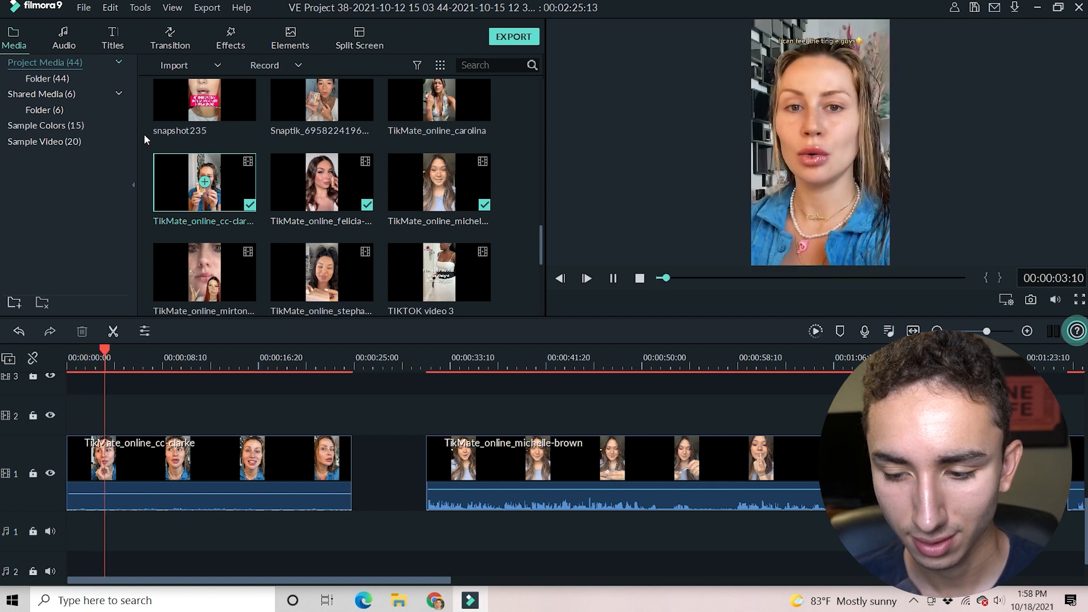
pyautogui.press('space')
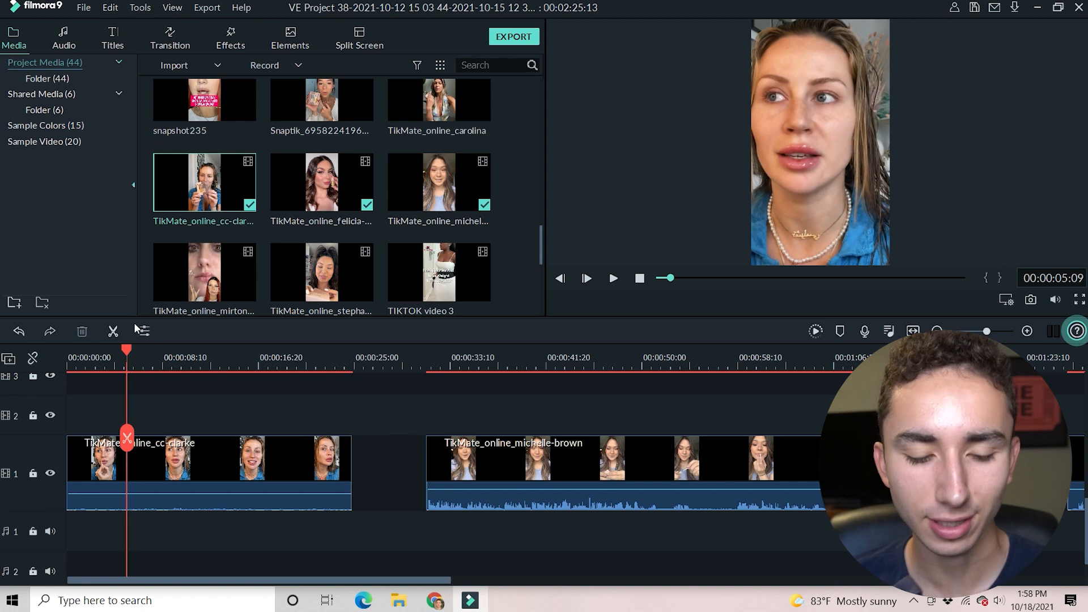
pyautogui.moveTo(121, 348); pyautogui.dragTo(124, 351)
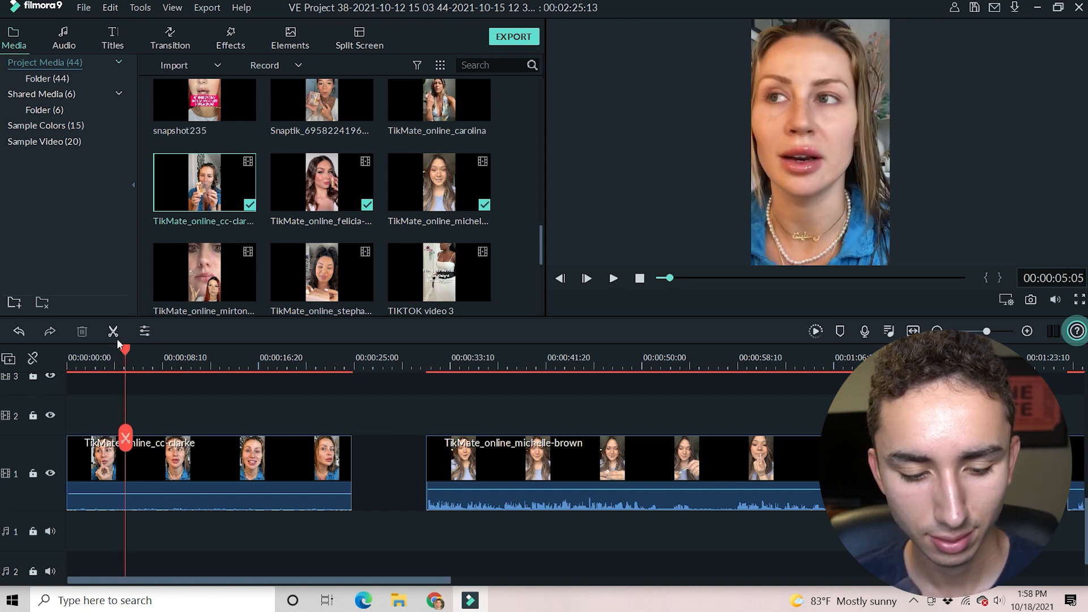
pyautogui.rightClick(203, 457)
pyautogui.click(228, 123)
# Play back the trimmed first clip from the beginning of the timeline
pyautogui.moveTo(124, 357); pyautogui.dragTo(10, 389)
pyautogui.press('space')
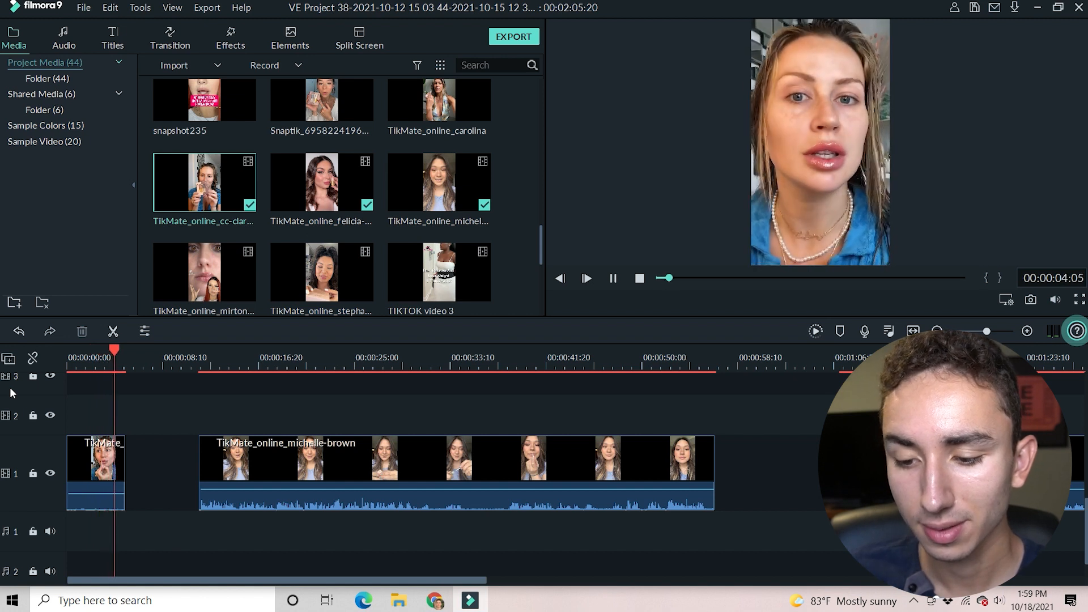
pyautogui.press('space')
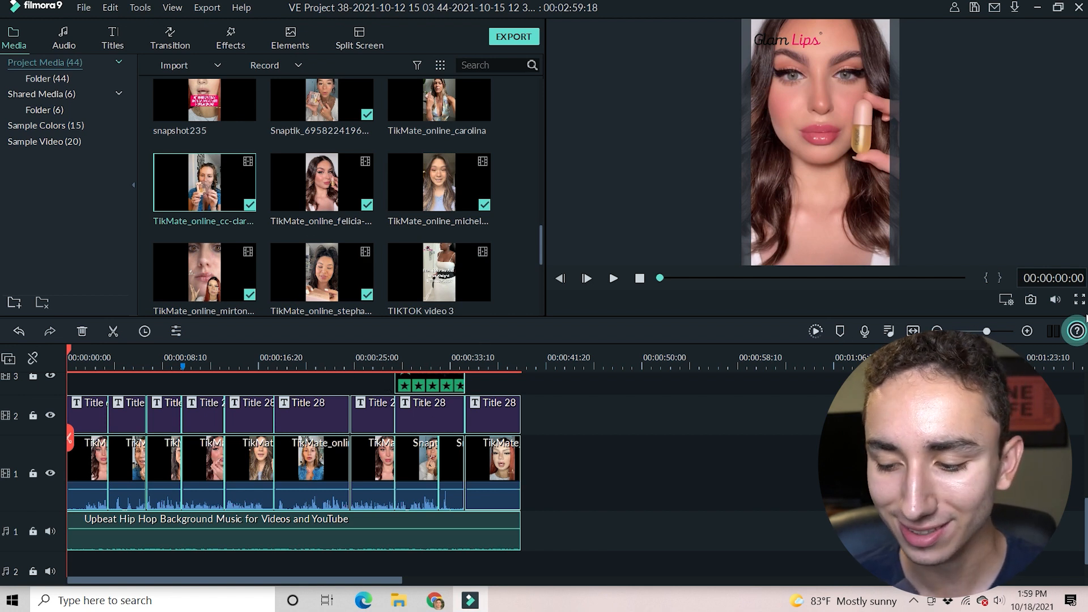
# Watch the finished Glam Lips ad full screen and check its closing call-to-action frame
pyautogui.click(1079, 299)
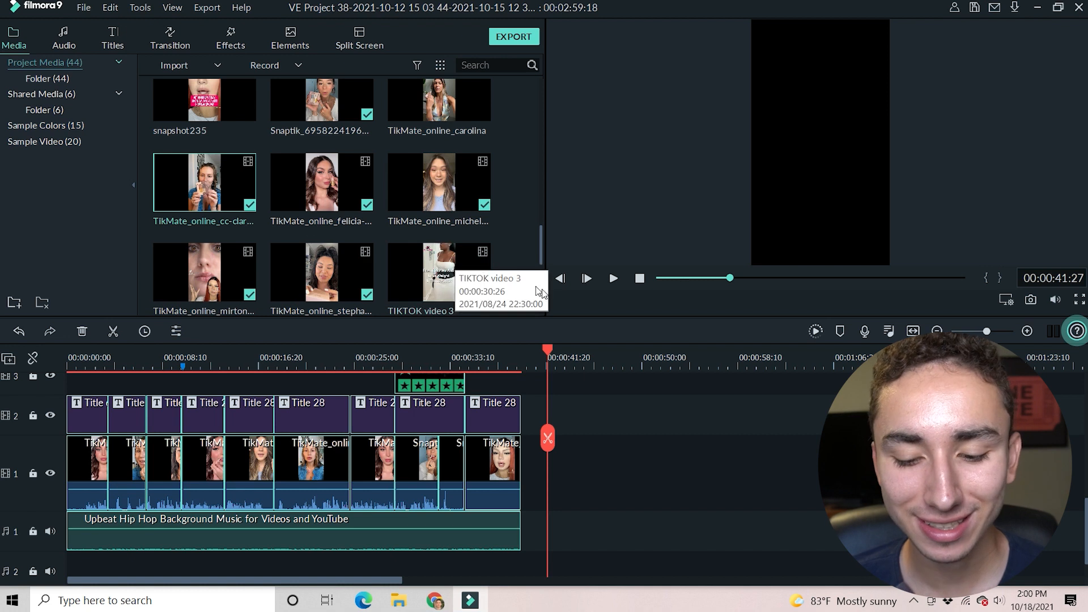
pyautogui.moveTo(548, 351); pyautogui.dragTo(495, 363)
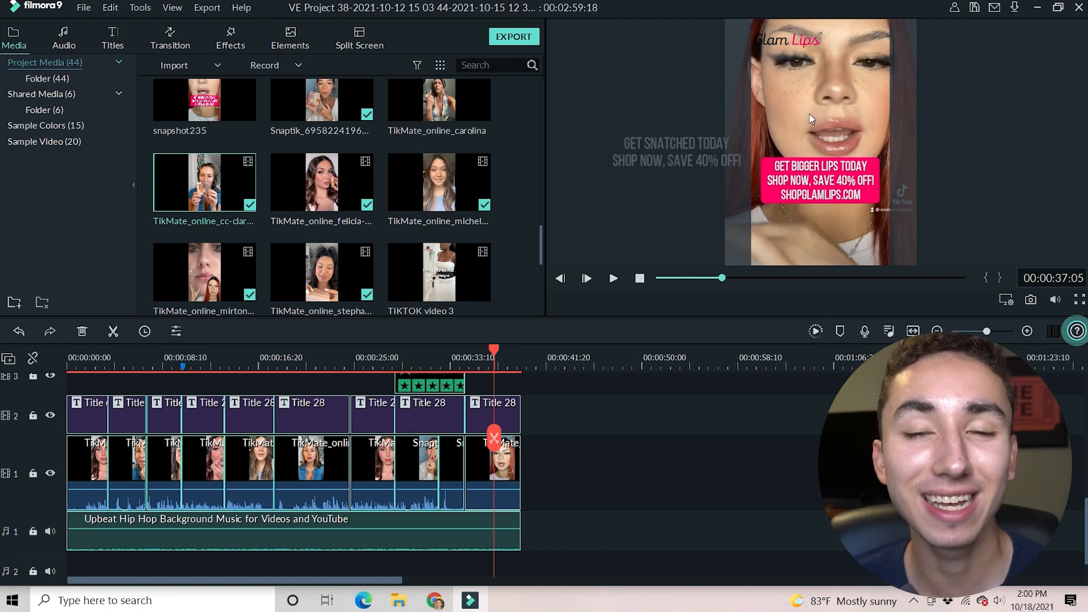
pyautogui.moveTo(491, 356); pyautogui.dragTo(82, 366)
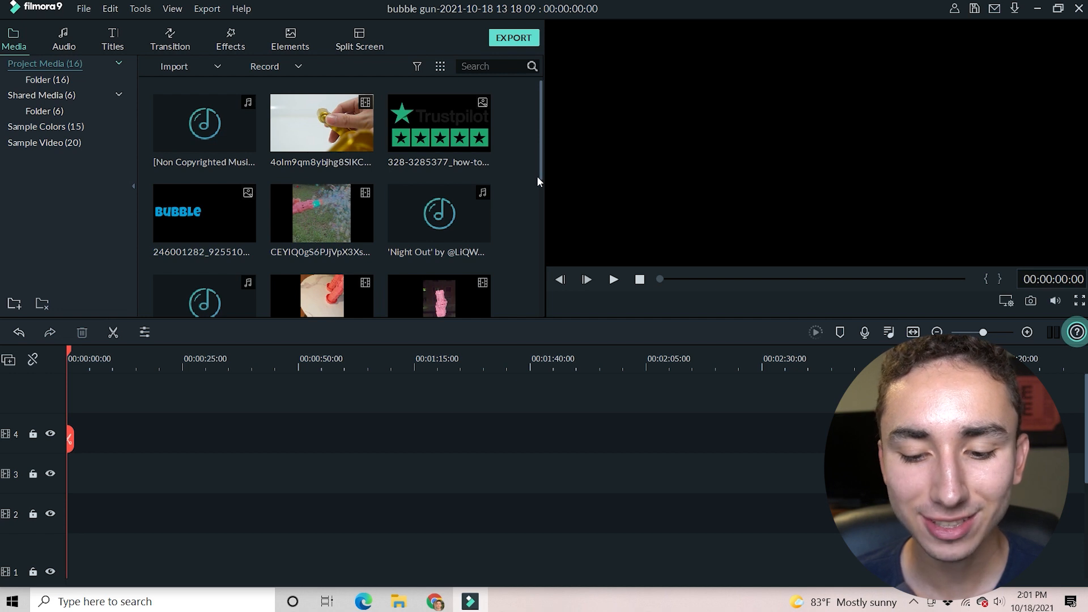
# Place the TikMate_online_sheesh and TikMate_online_yehudi clips on video track 1, matching the project to the media at 576 x 1024 30fps
pyautogui.moveTo(539, 167); pyautogui.dragTo(516, 247)
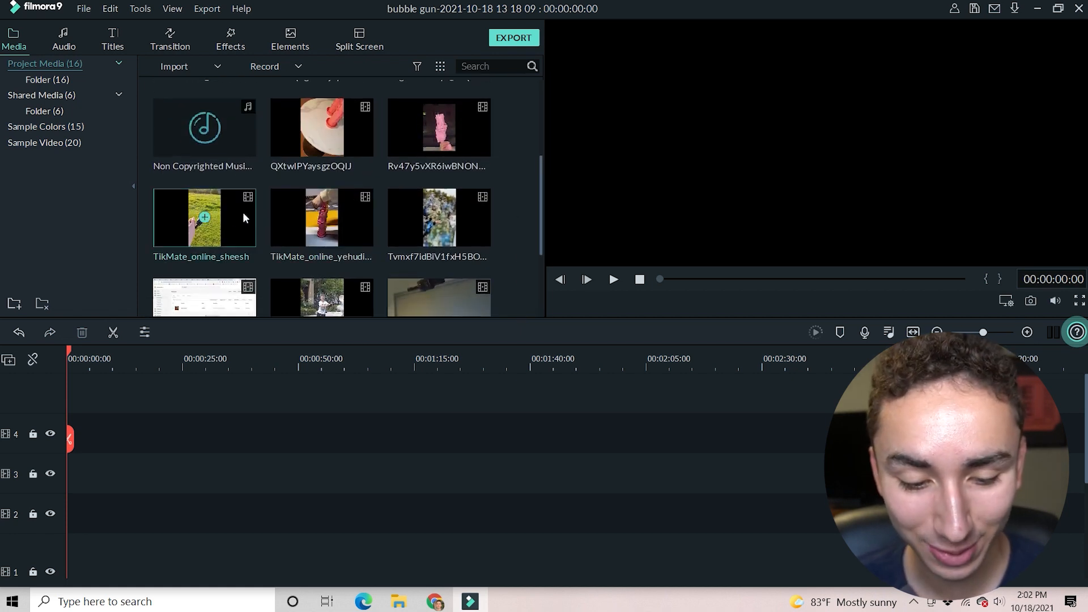
pyautogui.moveTo(229, 555); pyautogui.dragTo(230, 555)
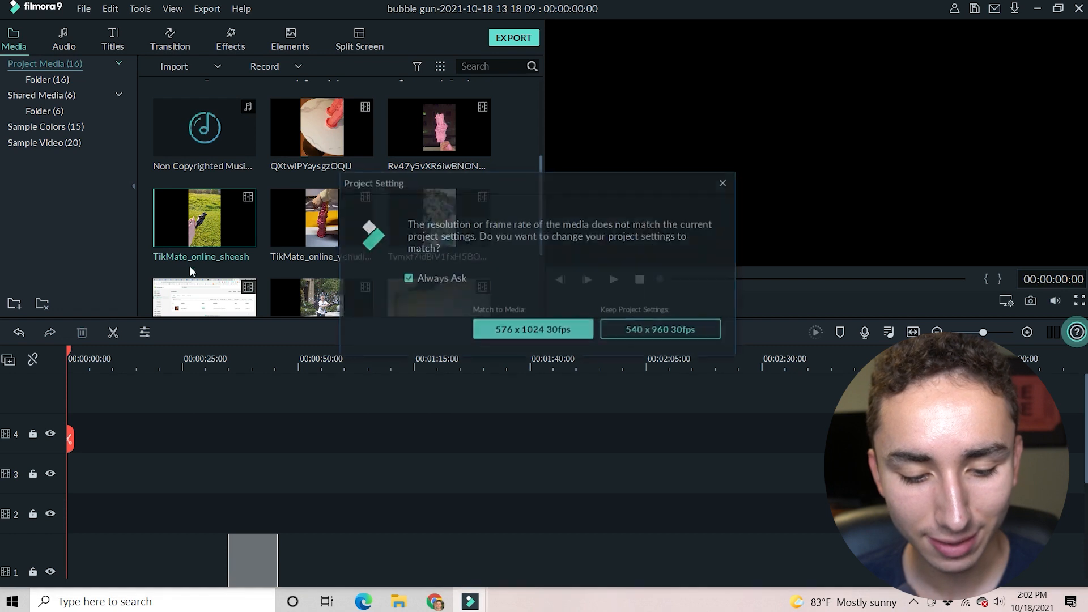
pyautogui.click(552, 331)
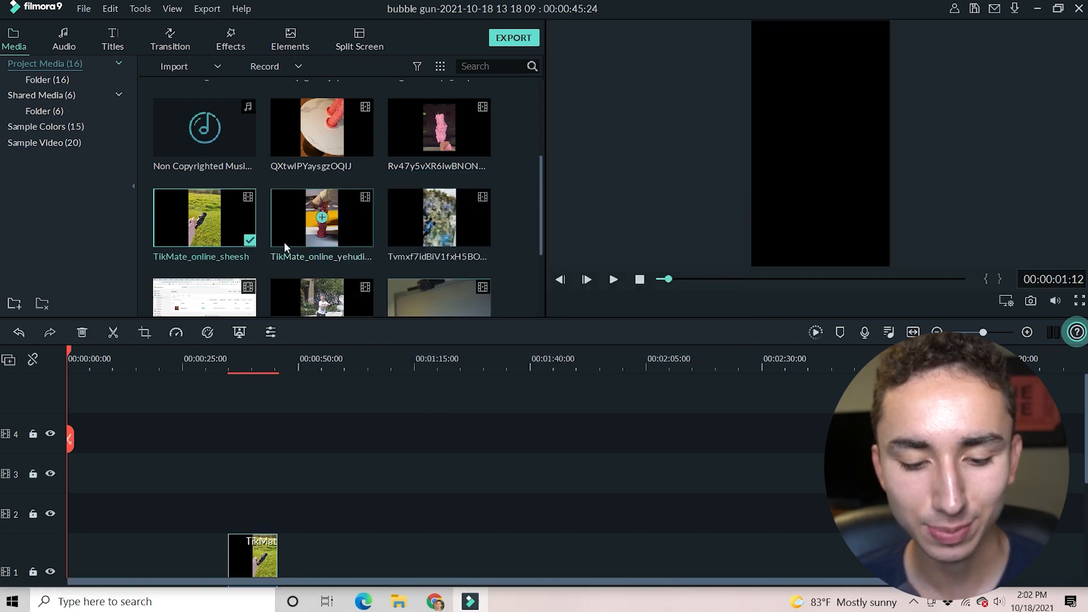
pyautogui.moveTo(296, 237); pyautogui.dragTo(338, 479)
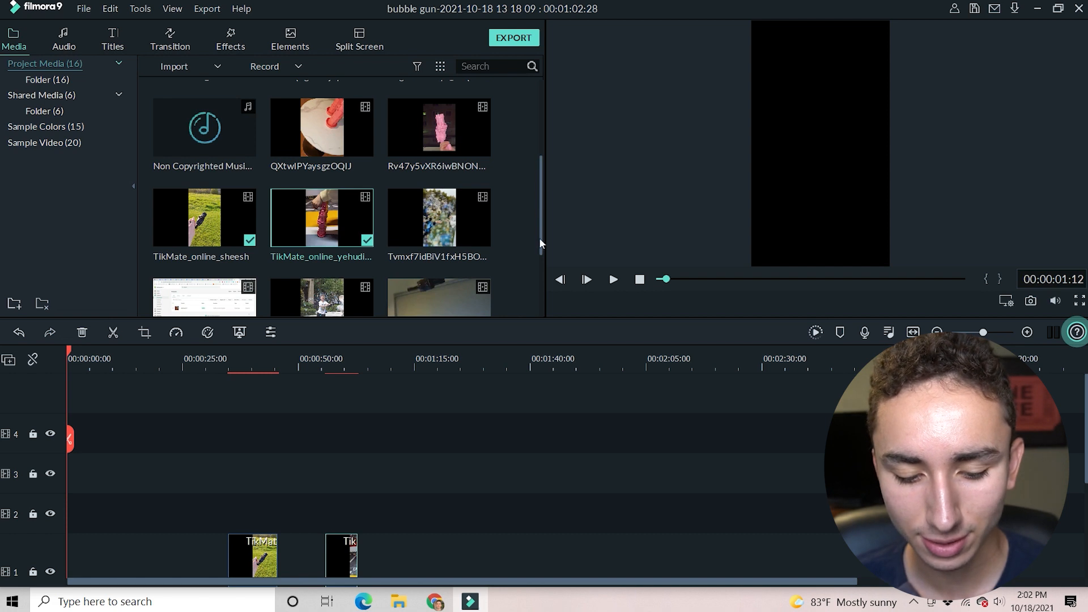
# Play the TikMate_online_sheesh clip to where the bubbles start, split it at 00:00:40:10 and delete the part before the cut
pyautogui.doubleClick(253, 540)
pyautogui.moveTo(1084, 446); pyautogui.dragTo(1084, 483)
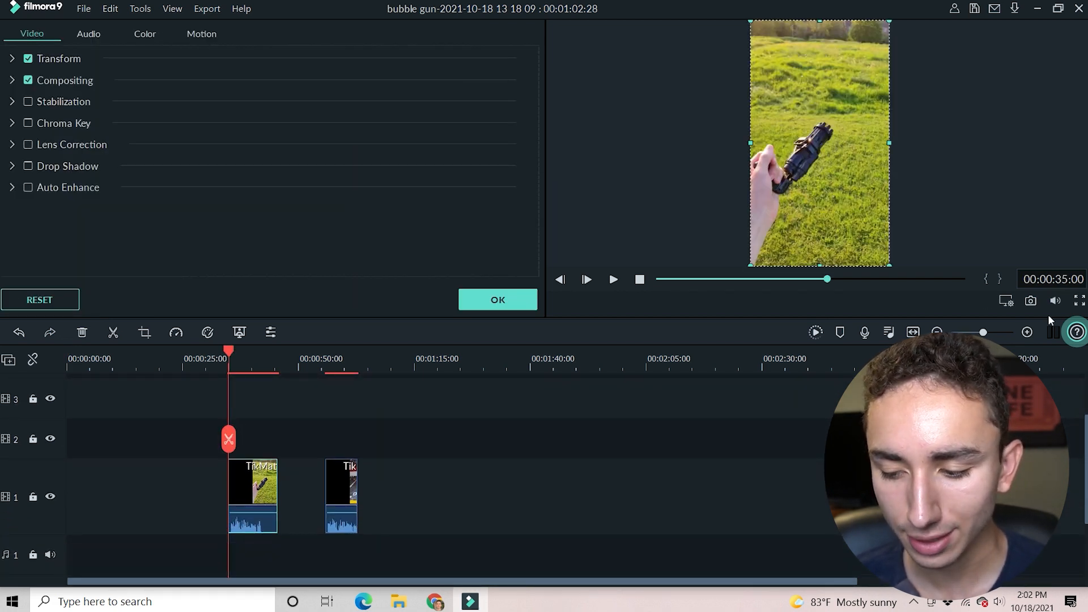
pyautogui.click(1027, 334)
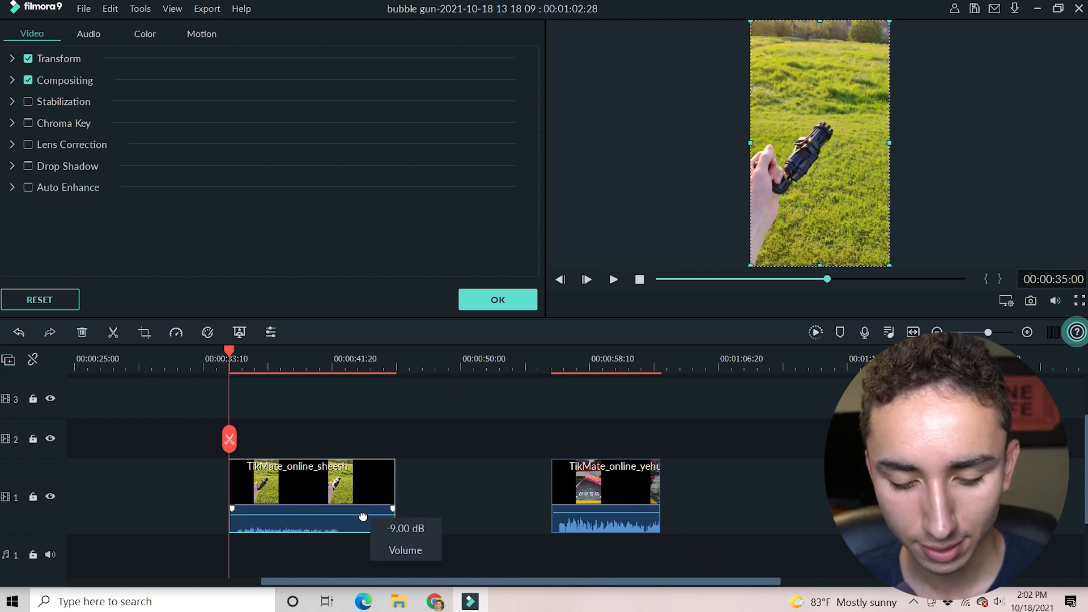
pyautogui.press('space')
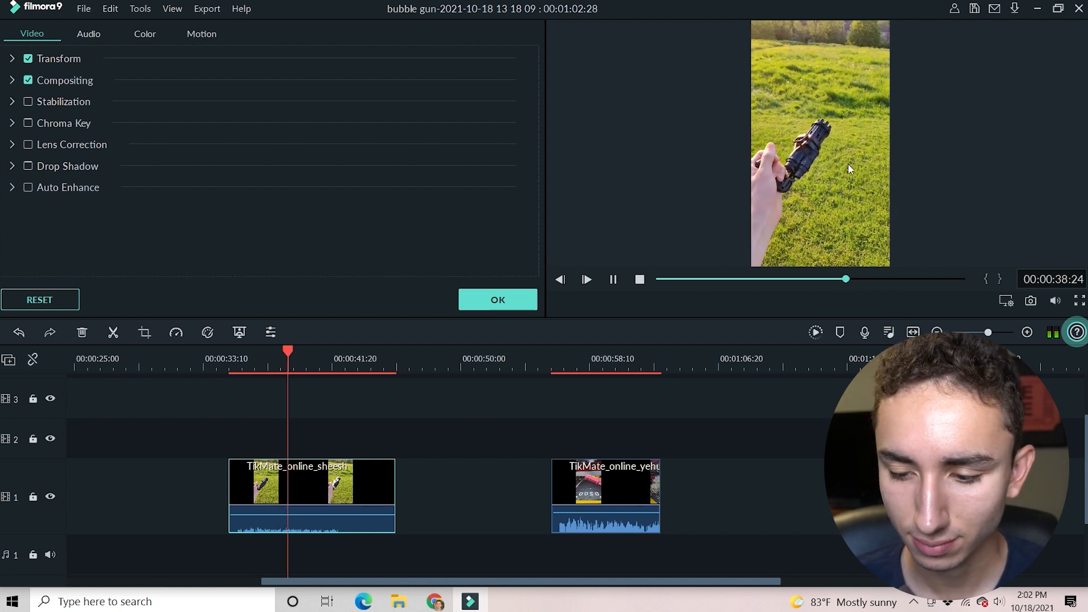
pyautogui.press('space')
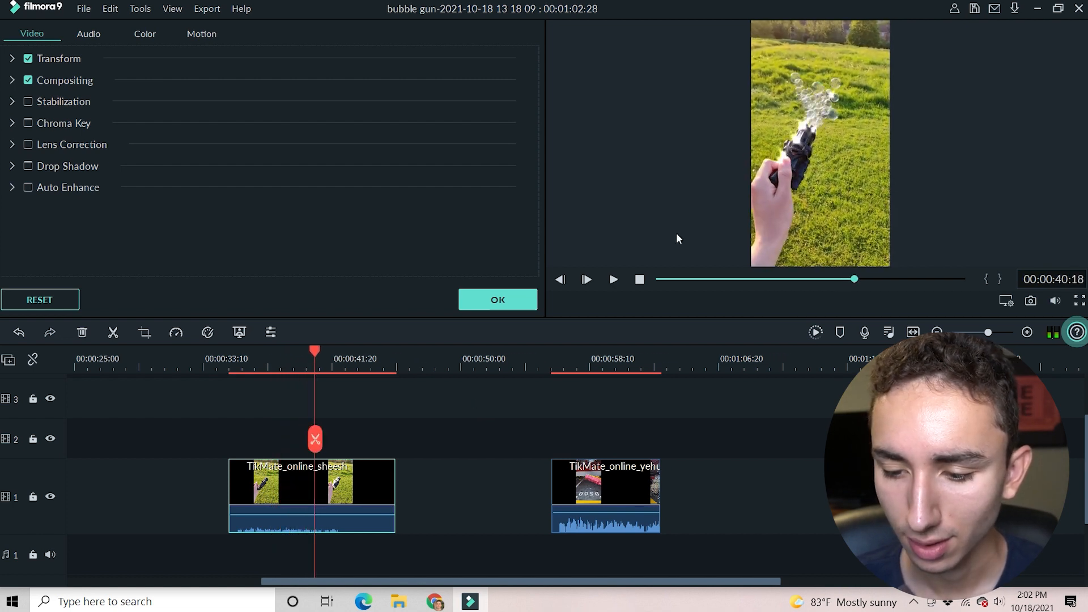
pyautogui.moveTo(315, 354); pyautogui.dragTo(307, 355)
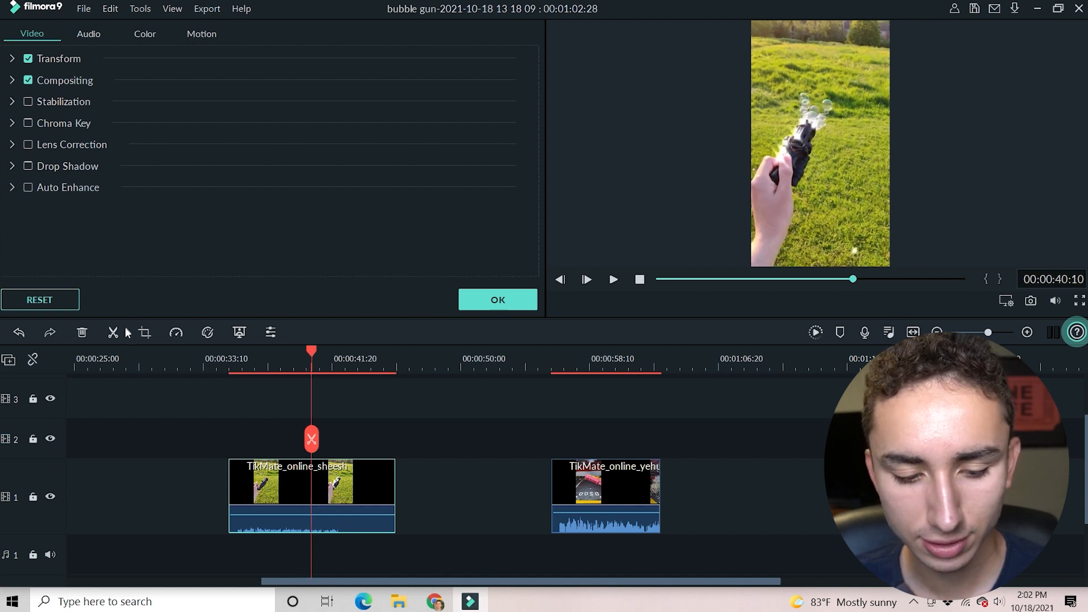
pyautogui.rightClick(266, 484)
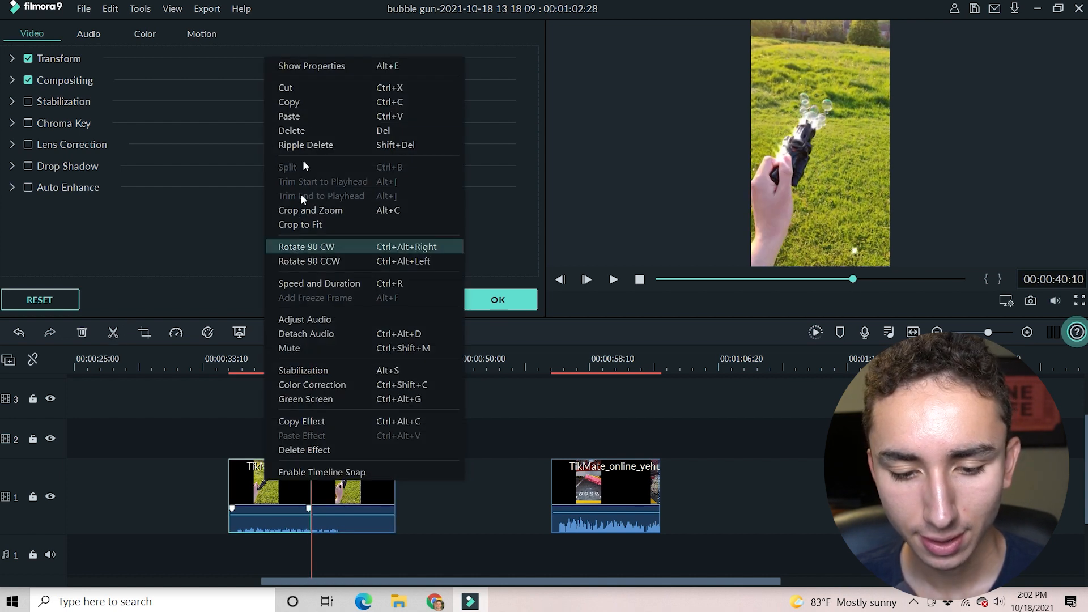
pyautogui.click(306, 126)
pyautogui.click(389, 497)
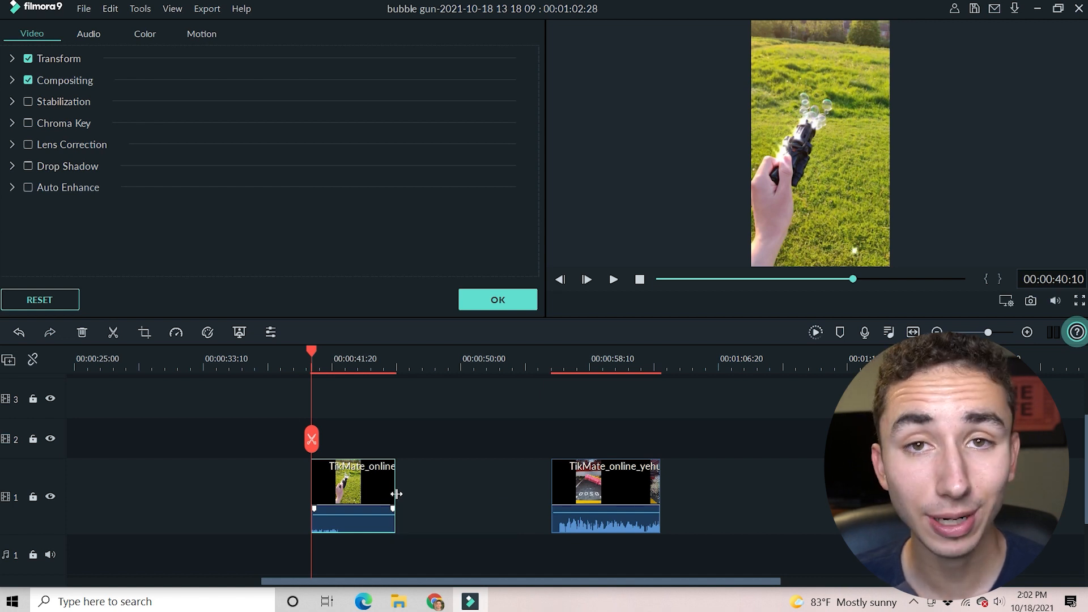
# Play the rest of the TikMate_online_sheesh clip, split it at 00:00:45:06 and delete the part after the cut
pyautogui.press('space')
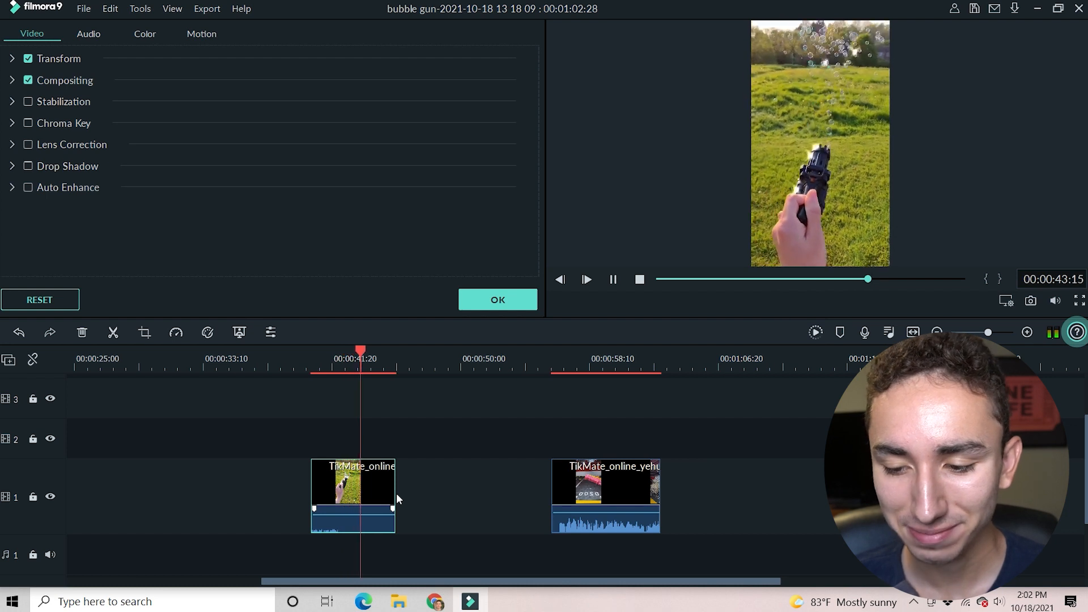
pyautogui.press('space')
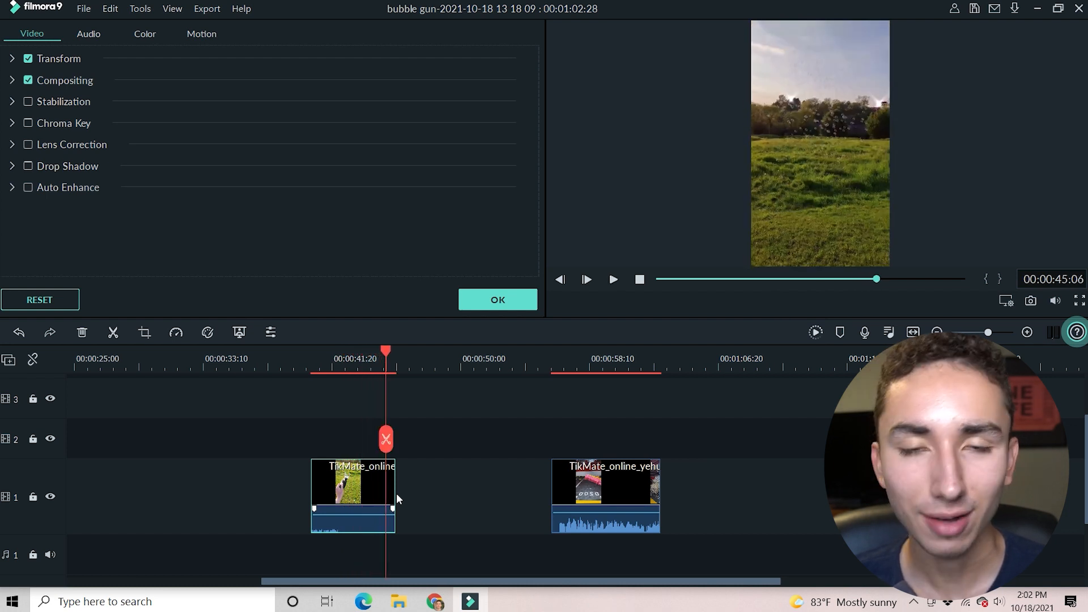
pyautogui.moveTo(372, 514); pyautogui.dragTo(376, 542)
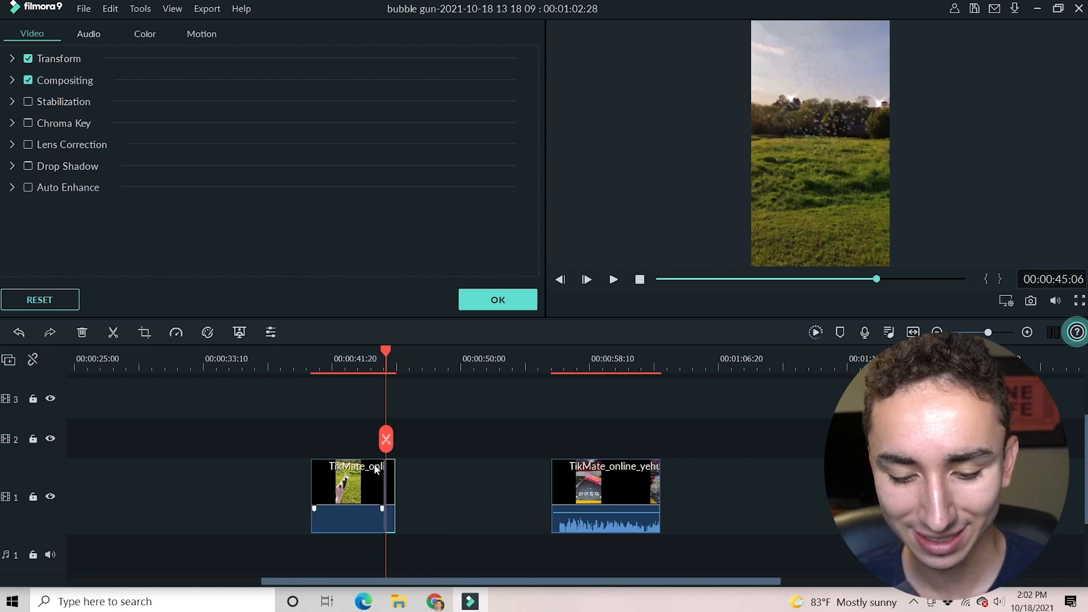
pyautogui.rightClick(390, 478)
pyautogui.click(454, 124)
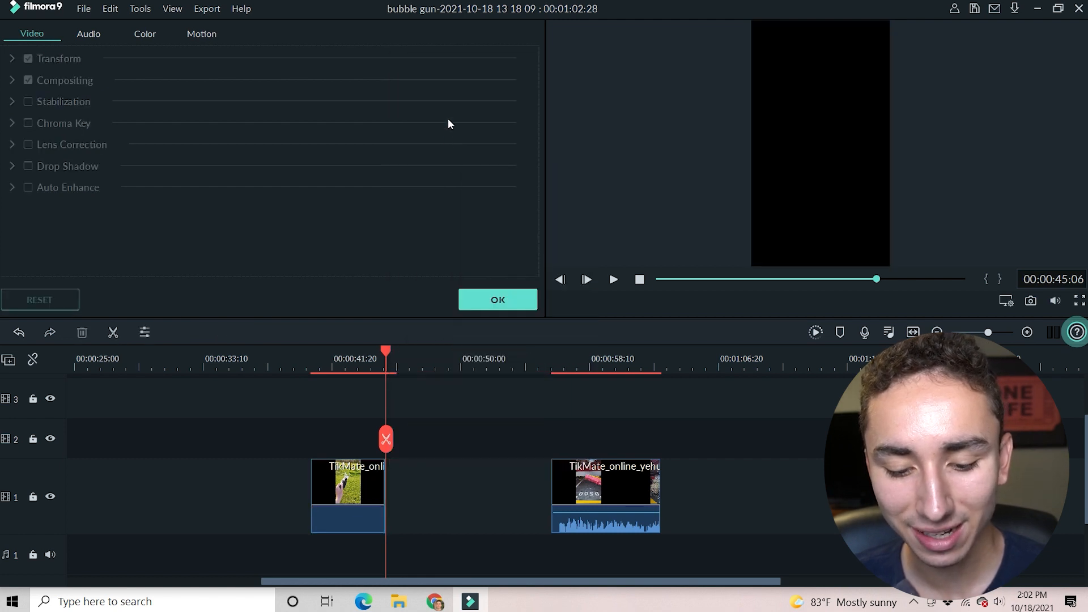
pyautogui.click(497, 294)
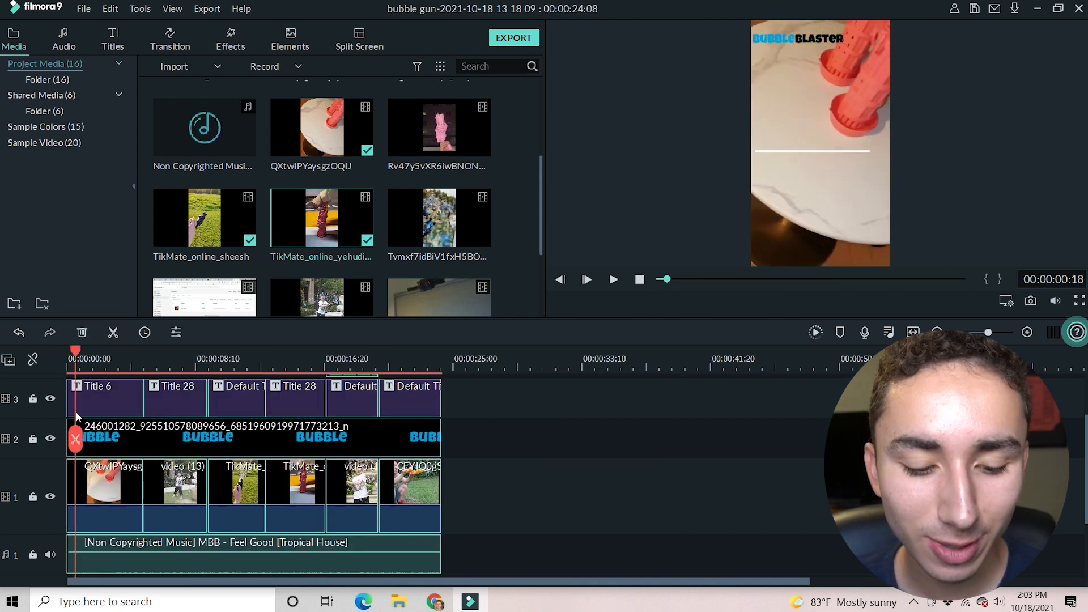
# Scrub through the assembled Bubble Blaster ad to review its captions, Trustpilot badge and closing call to action
pyautogui.moveTo(76, 413); pyautogui.dragTo(168, 401)
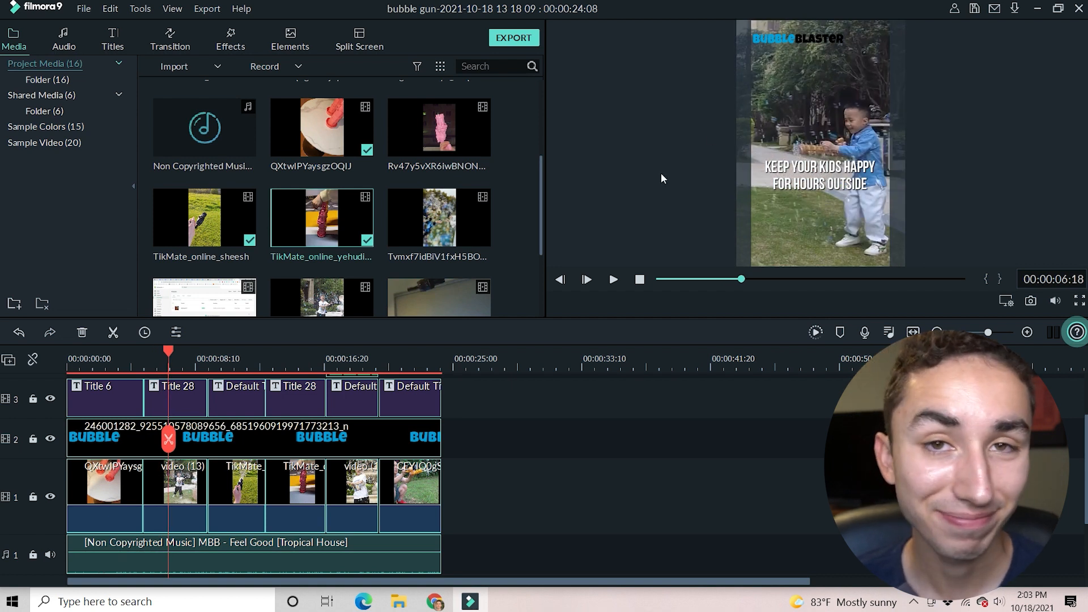
pyautogui.moveTo(172, 363); pyautogui.dragTo(359, 385)
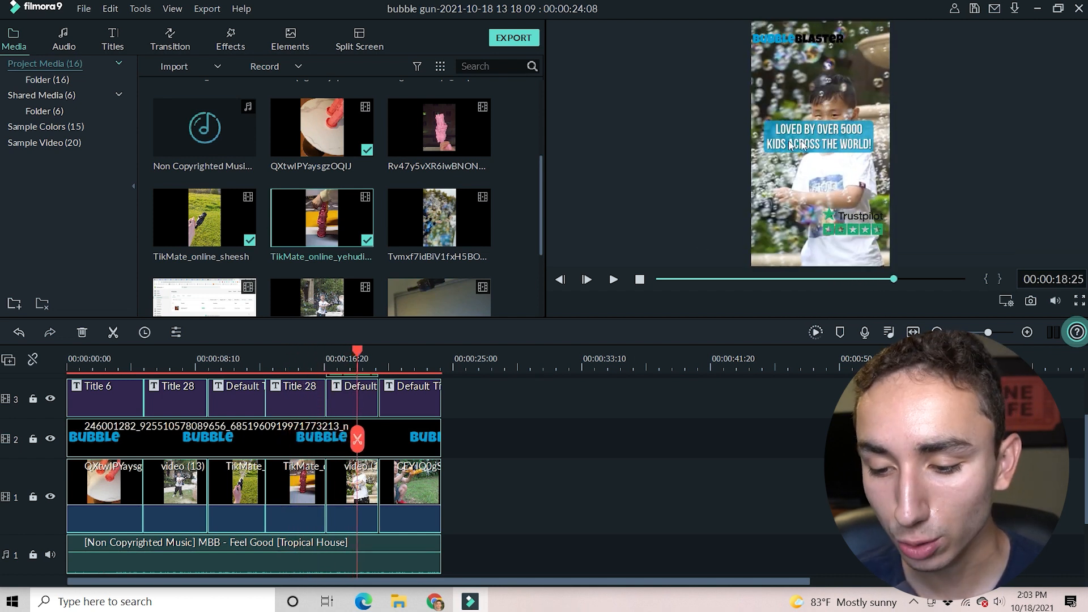
pyautogui.moveTo(358, 358); pyautogui.dragTo(406, 374)
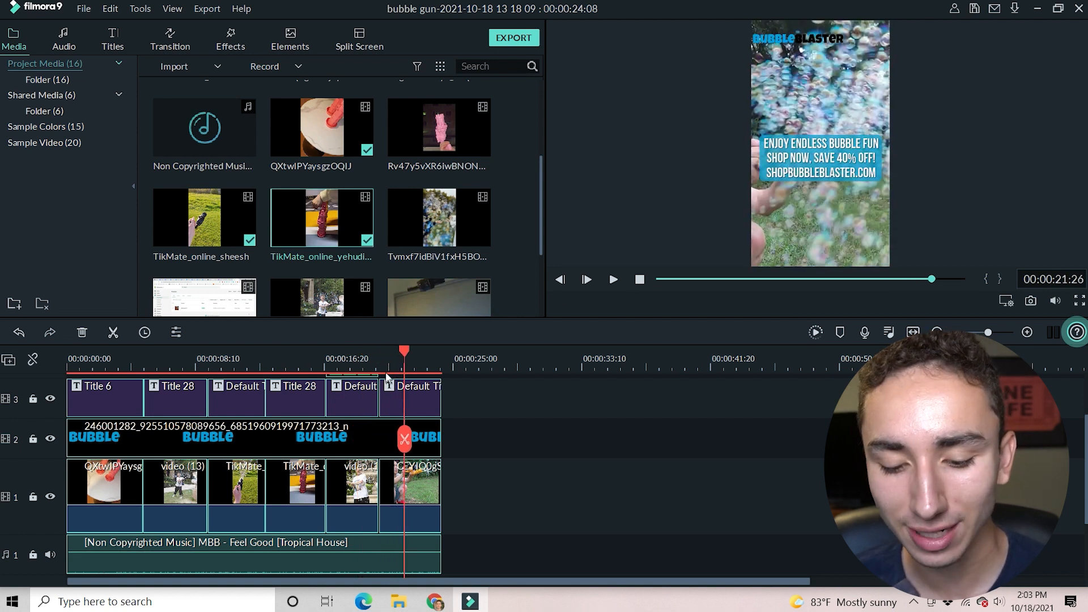
pyautogui.moveTo(403, 362); pyautogui.dragTo(444, 377)
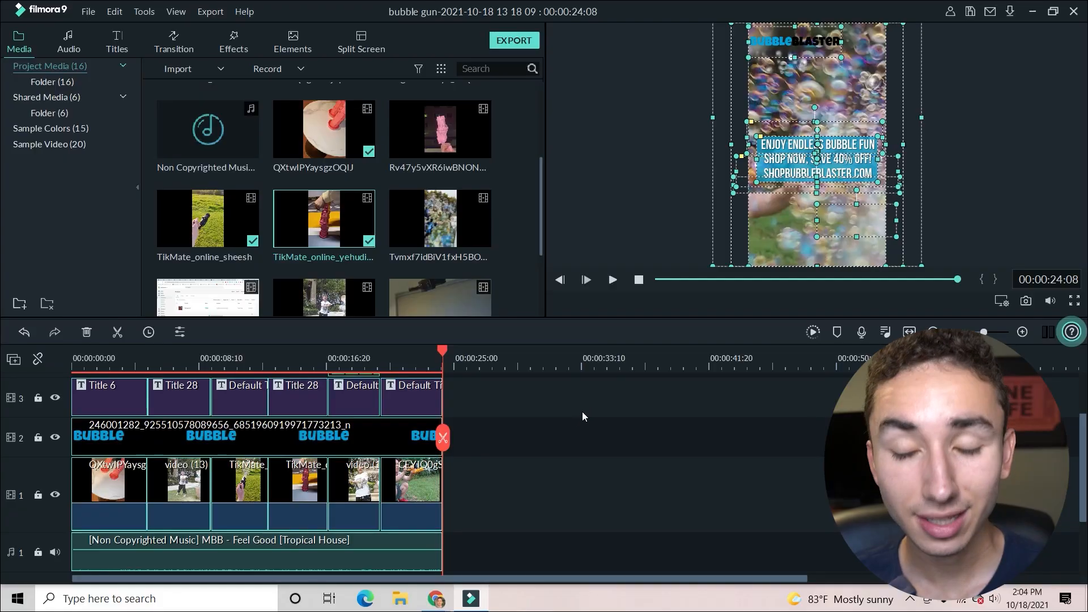
pyautogui.click(576, 421)
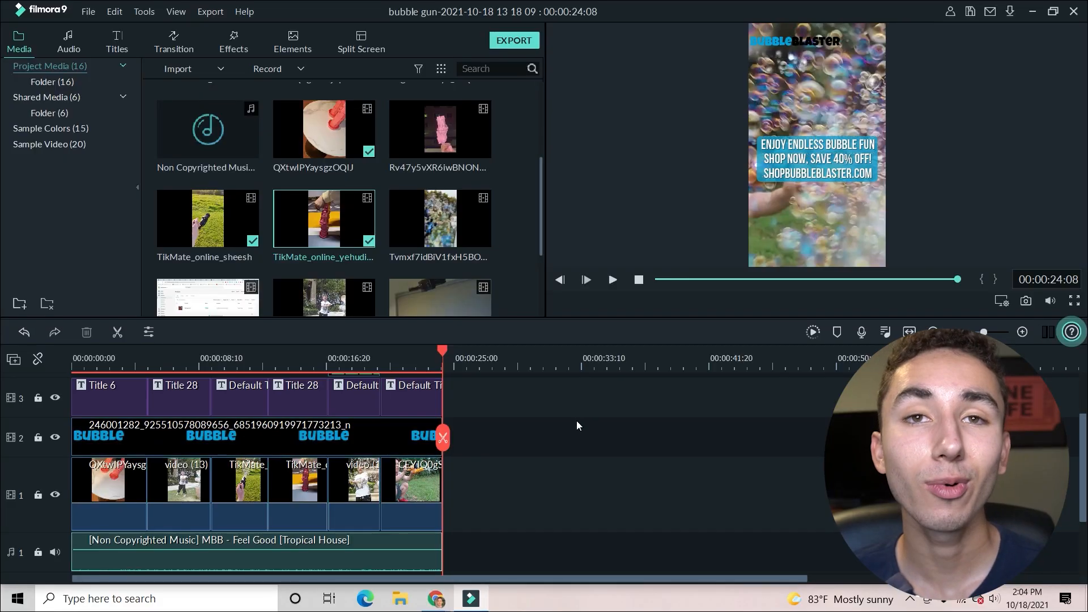
# Delete all the titles on track 3 and scrub back through the ad to view it without captions
pyautogui.moveTo(449, 403); pyautogui.dragTo(101, 402)
pyautogui.rightClick(100, 401)
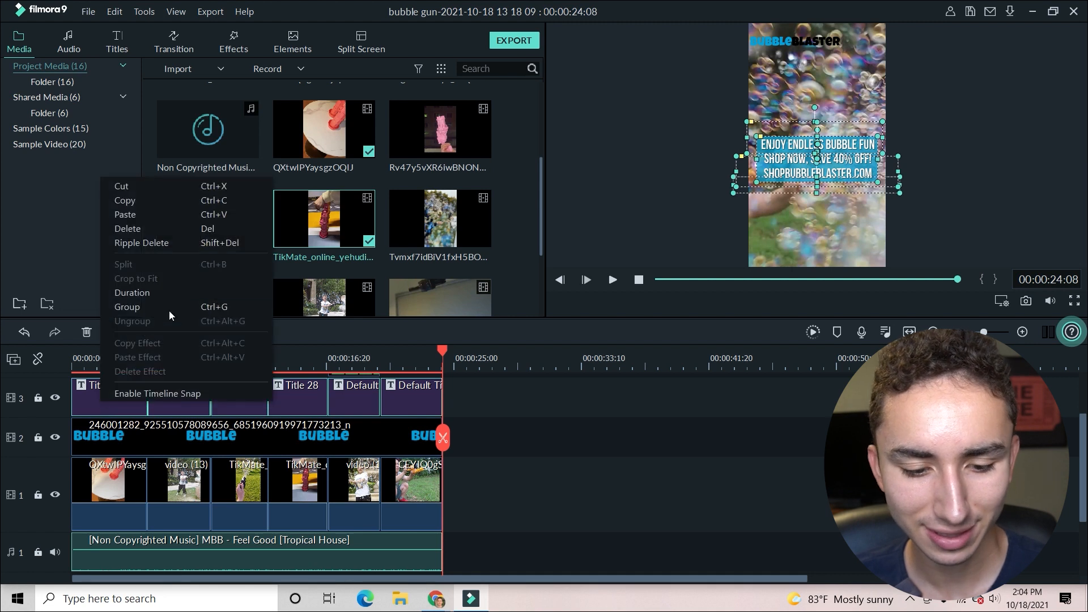
pyautogui.click(166, 229)
pyautogui.moveTo(443, 352); pyautogui.dragTo(160, 408)
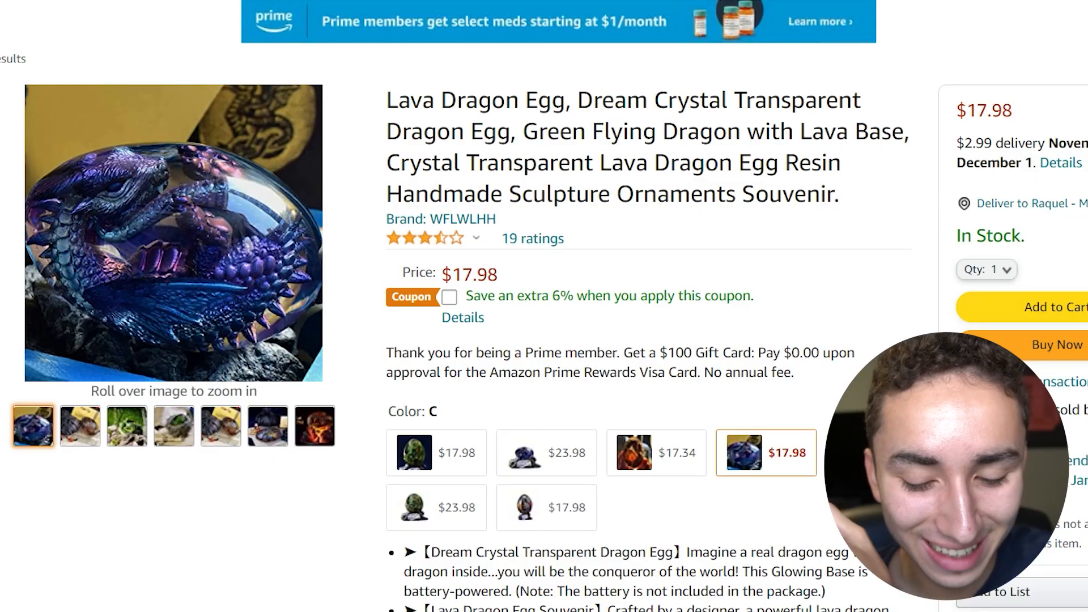
# On the Amazon Lava Dragon Egg listing, go through the details down to the one-star reviews and enlarge a reviewer's comparison photo
pyautogui.scroll(-4, 544, 306)
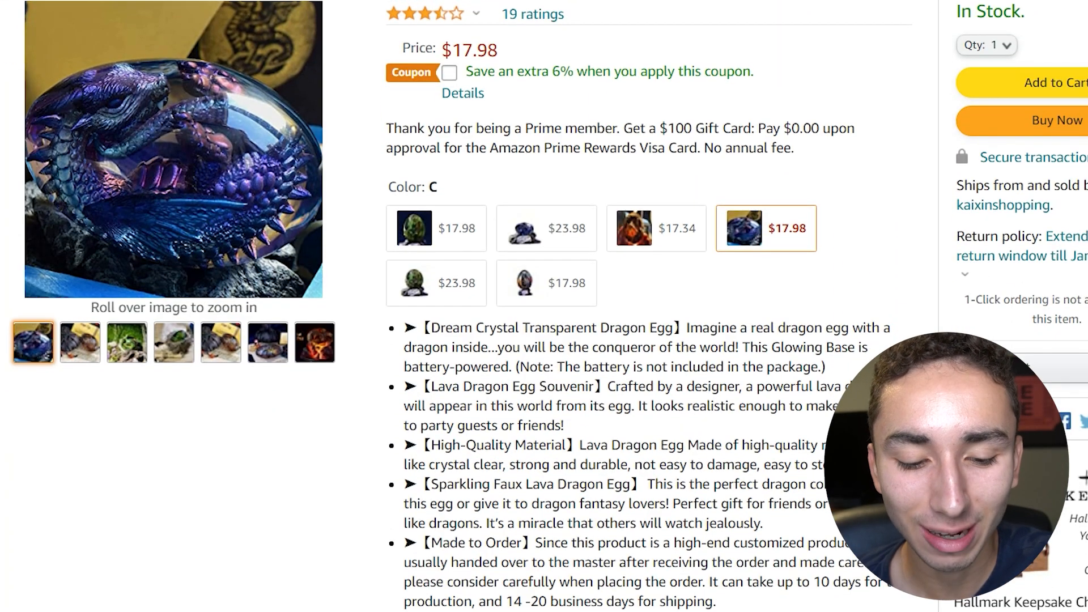
pyautogui.scroll(-15, 544, 306)
pyautogui.scroll(-15, 544, 306)
pyautogui.scroll(-15, 544, 306)
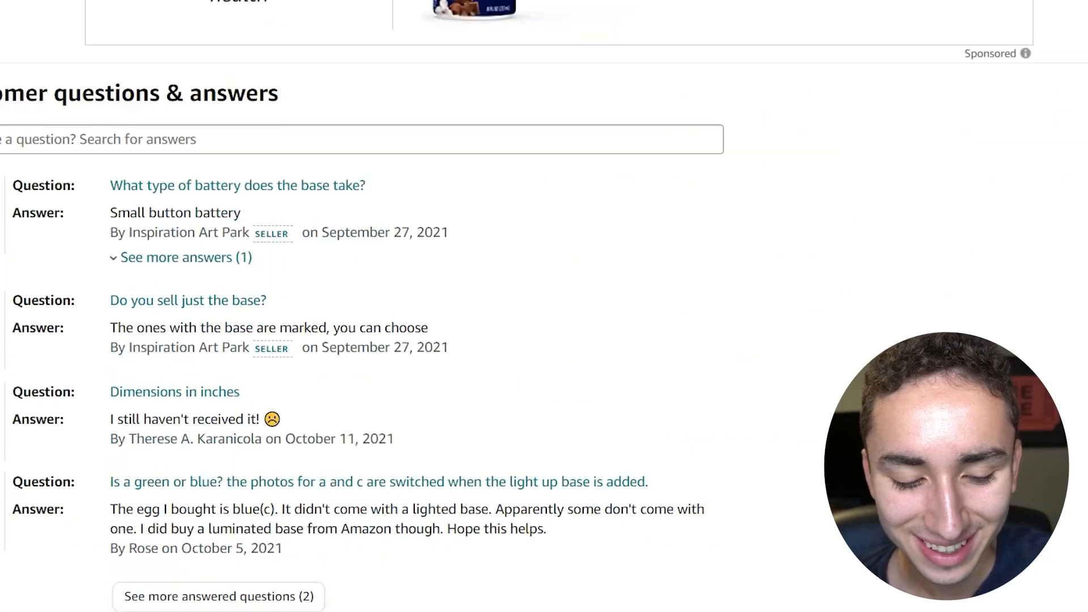
pyautogui.scroll(-12, 526, 369)
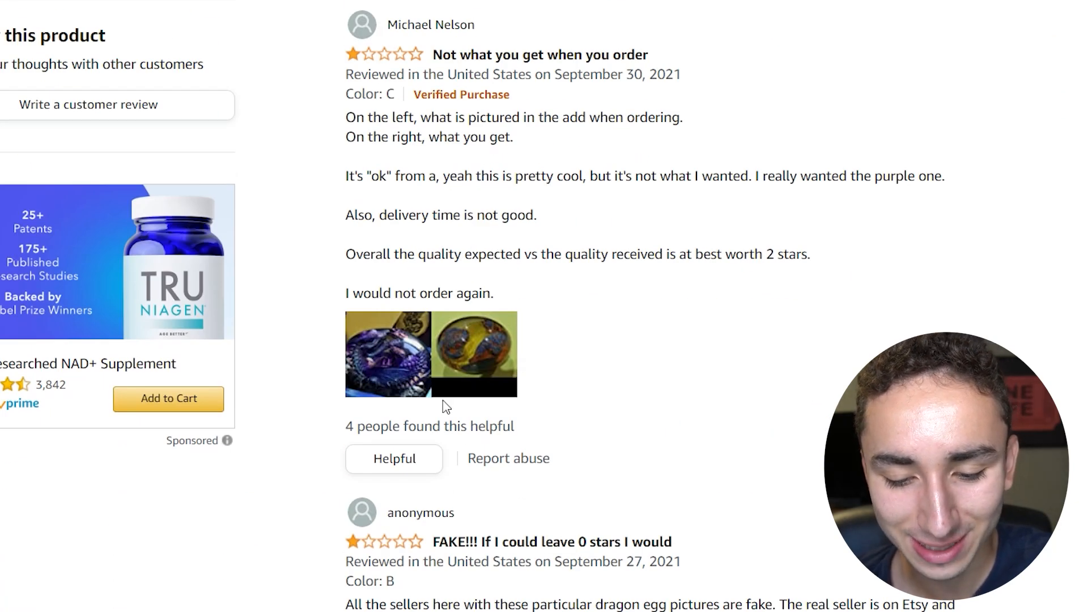
pyautogui.click(473, 351)
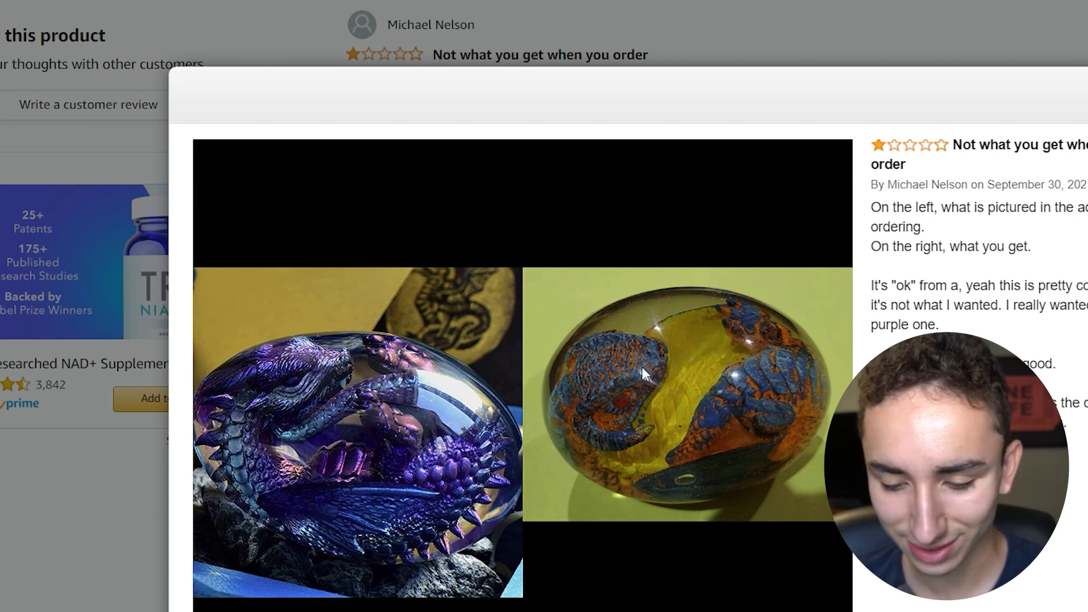
pyautogui.click(1087, 94)
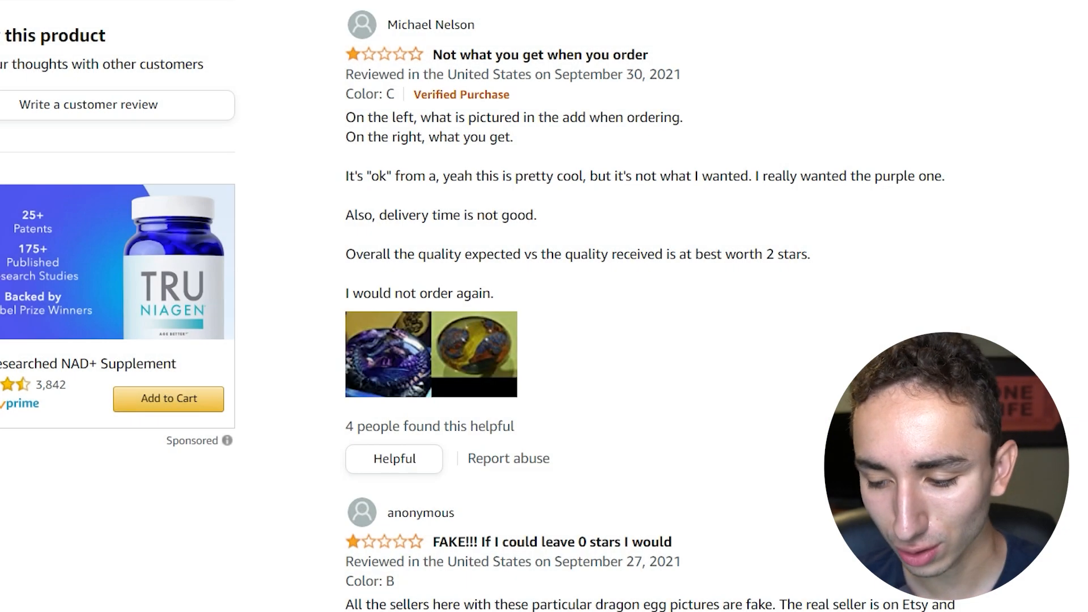
# Read the remaining customer reviews of the Lava Dragon Egg and return to the upper part of the listing
pyautogui.scroll(-20, 544, 306)
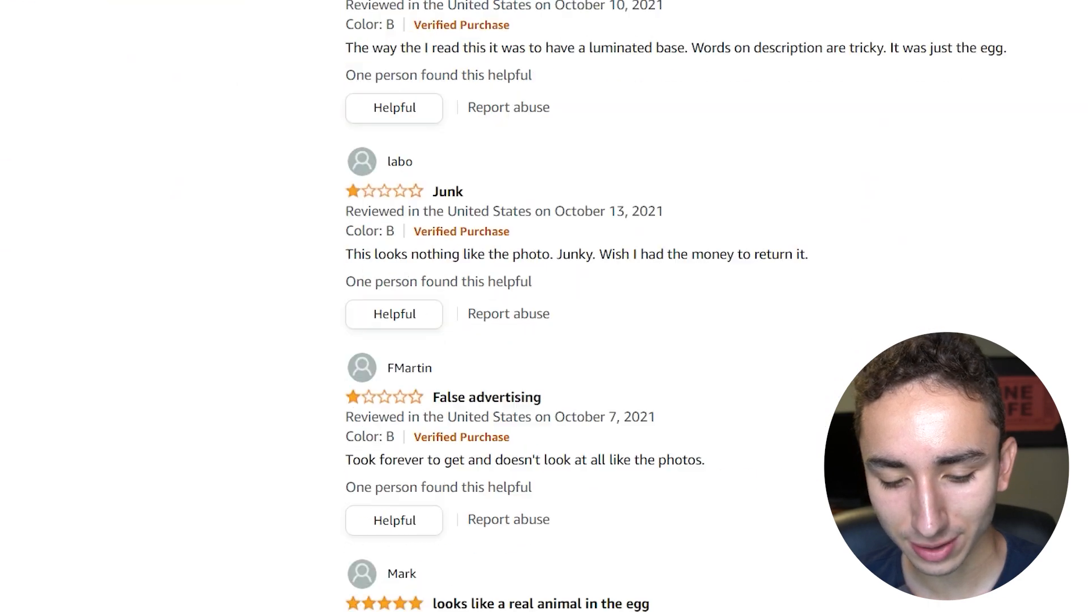
pyautogui.scroll(1, 544, 306)
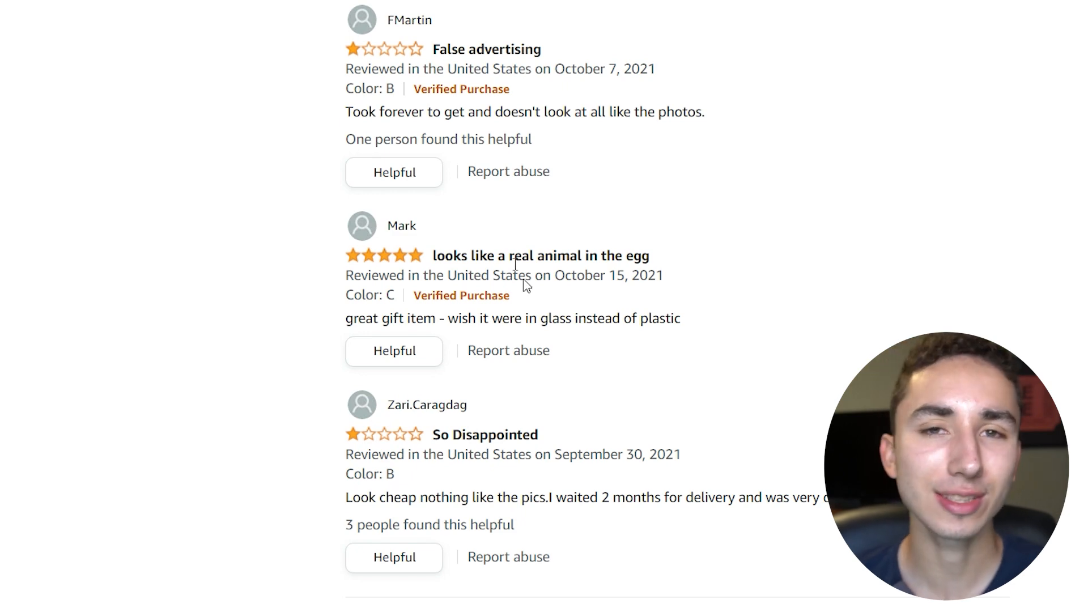
pyautogui.scroll(20, 544, 306)
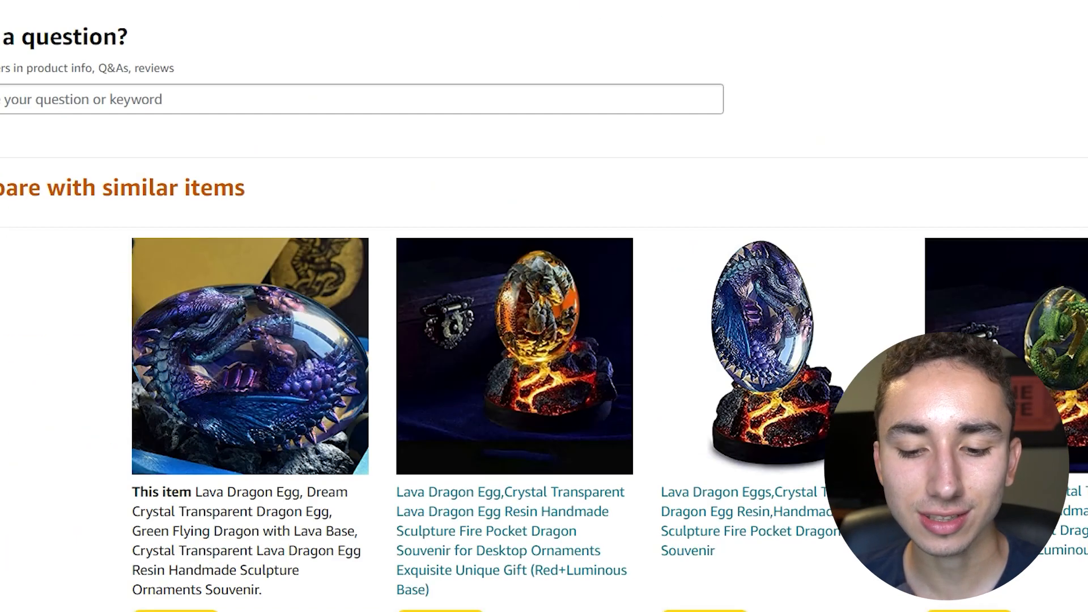
pyautogui.scroll(15, 544, 306)
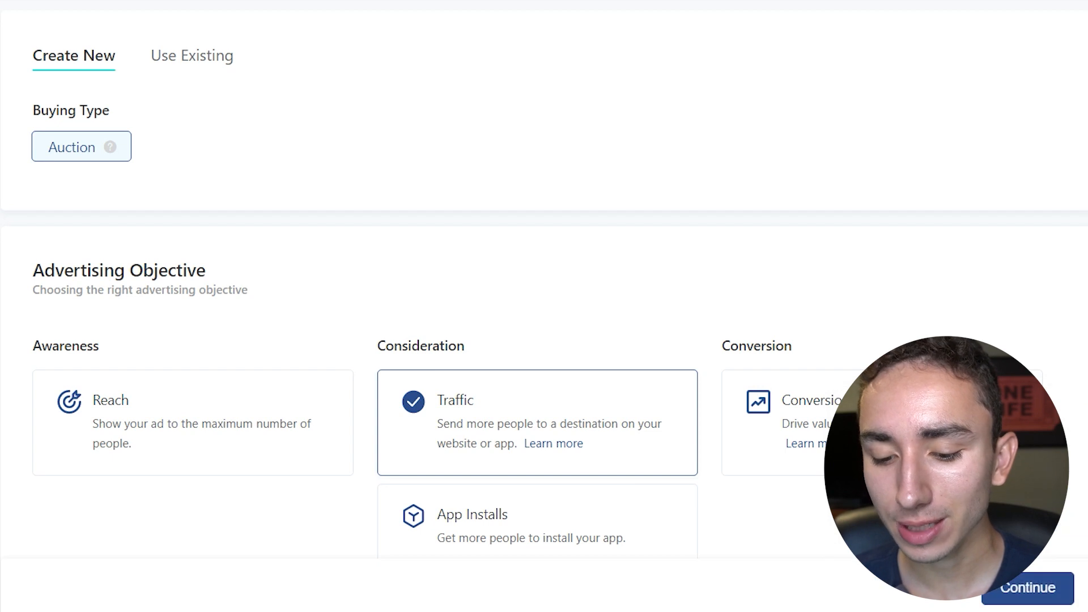
# In TikTok Ads Manager, continue from the last edit and choose Conversions as the campaign's advertising objective
pyautogui.scroll(-5, 886, 52)
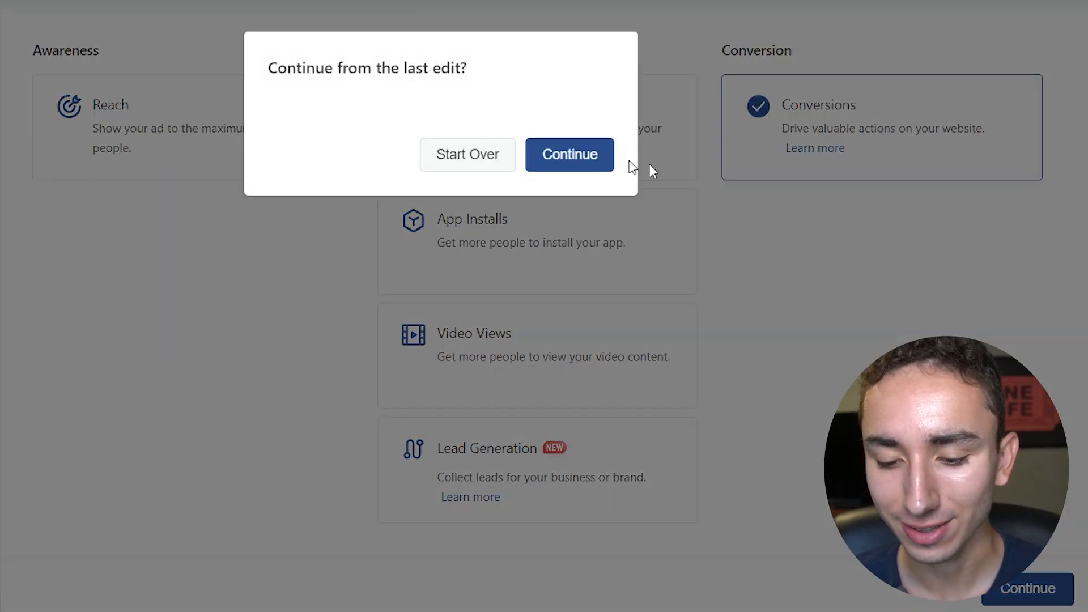
pyautogui.click(600, 159)
pyautogui.click(810, 136)
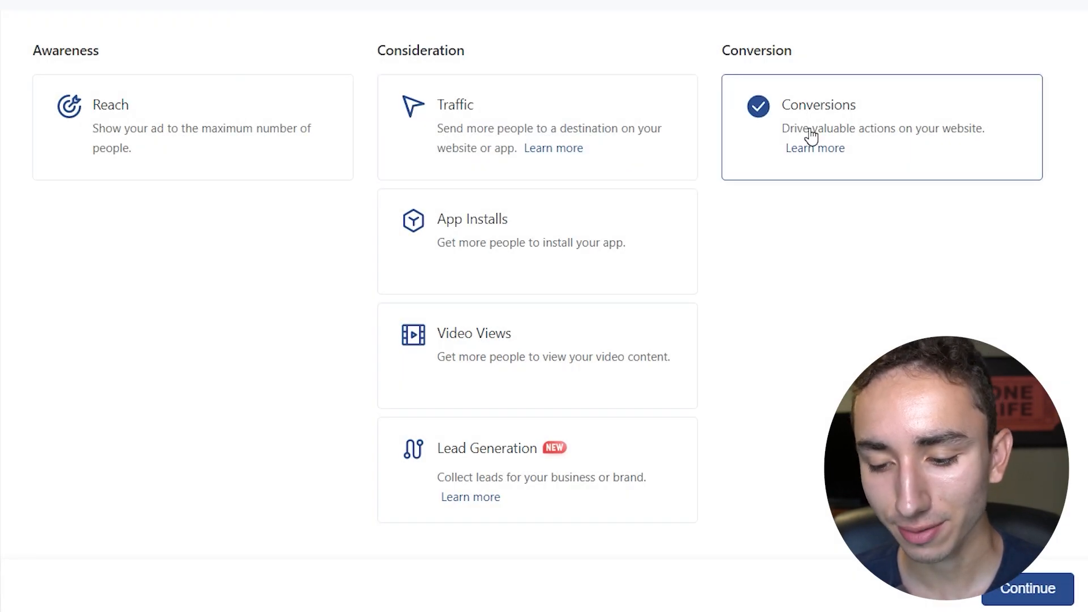
pyautogui.scroll(-9, 544, 306)
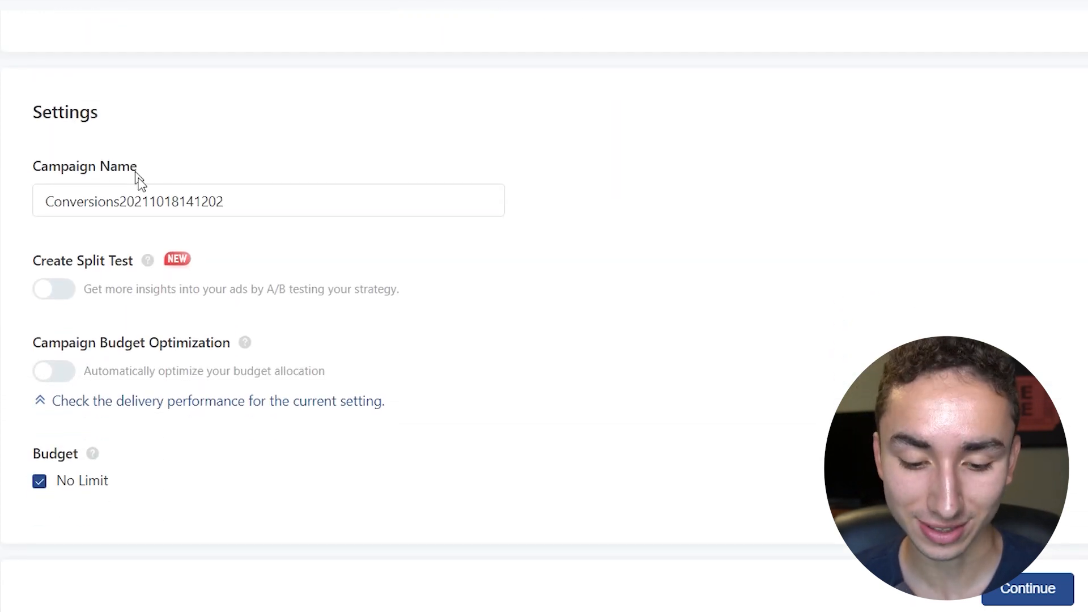
# Name the campaign "GlamLips BEP $16" and continue to the ad group settings
pyautogui.tripleClick(140, 195)
pyautogui.write('GlamLips BEP')
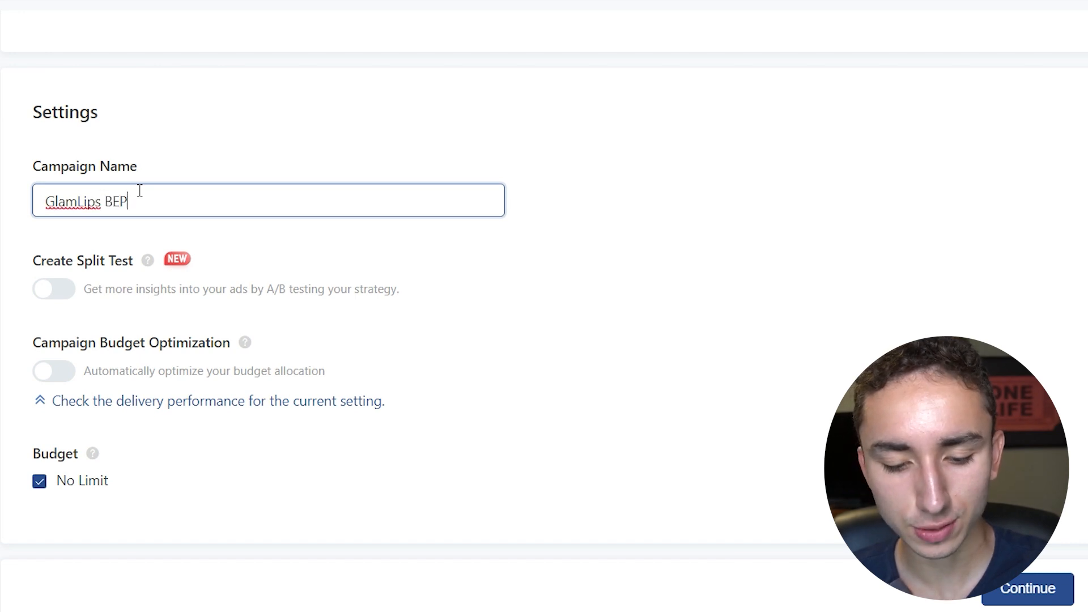
pyautogui.write(' $16')
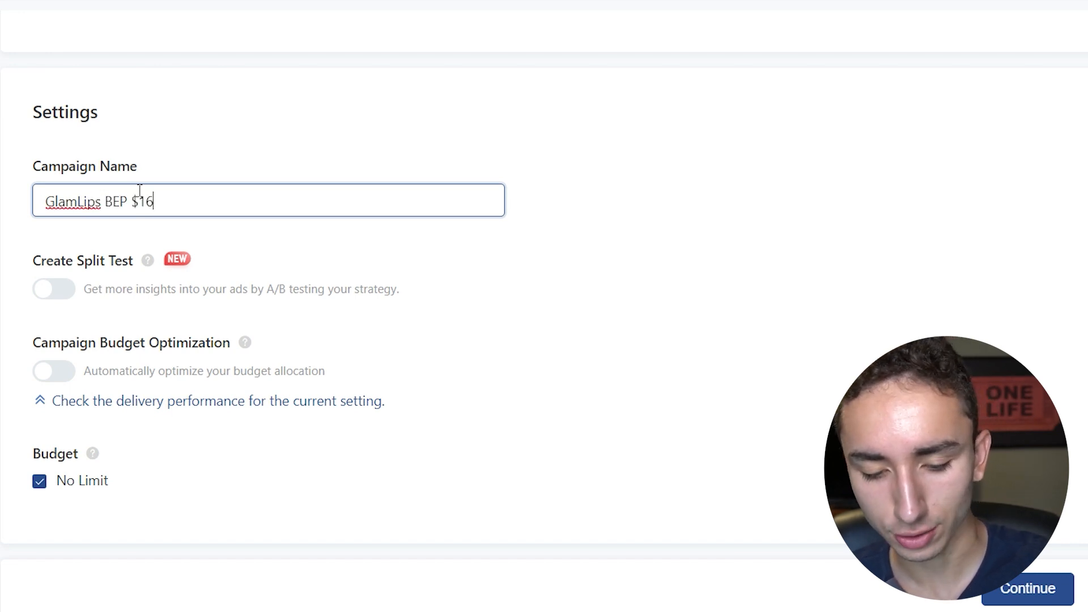
pyautogui.click(1034, 589)
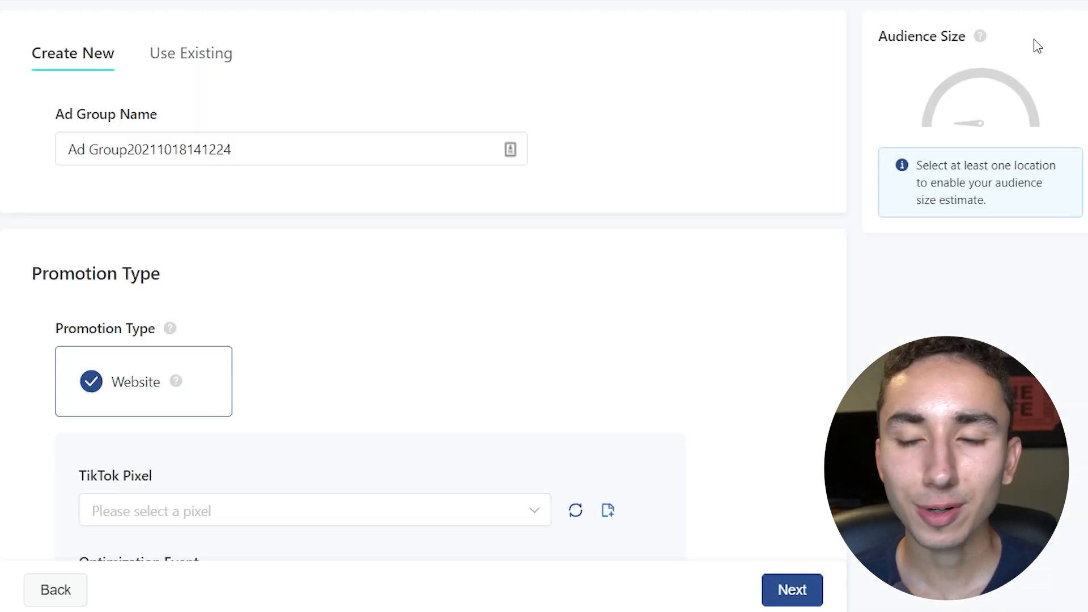
# Set the ad group's TikTok pixel to GlamLips and its optimization event to Complete Payment
pyautogui.scroll(-6, 360, 214)
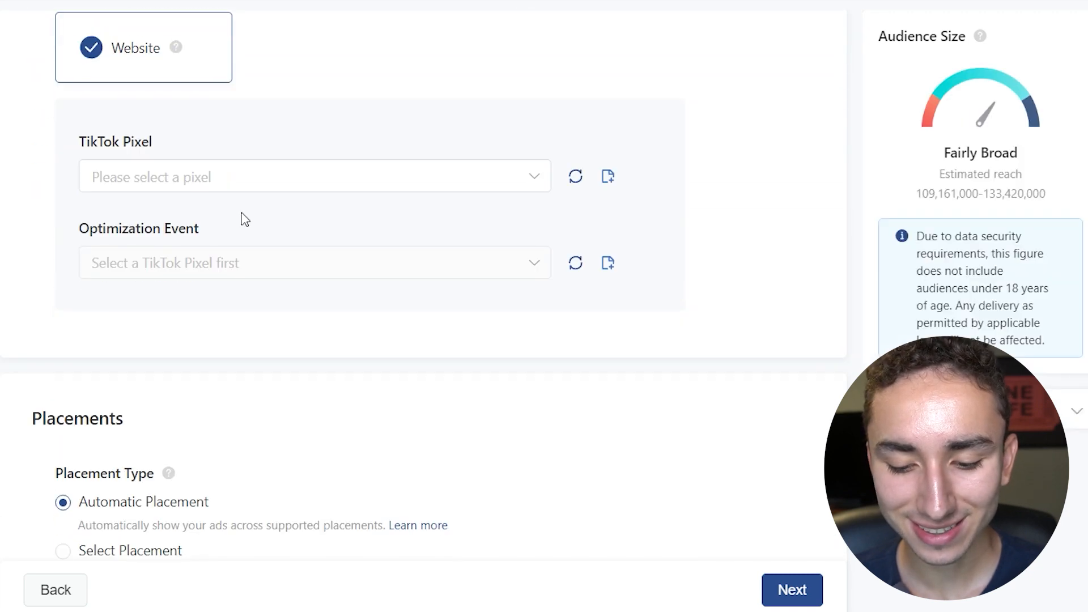
pyautogui.click(209, 185)
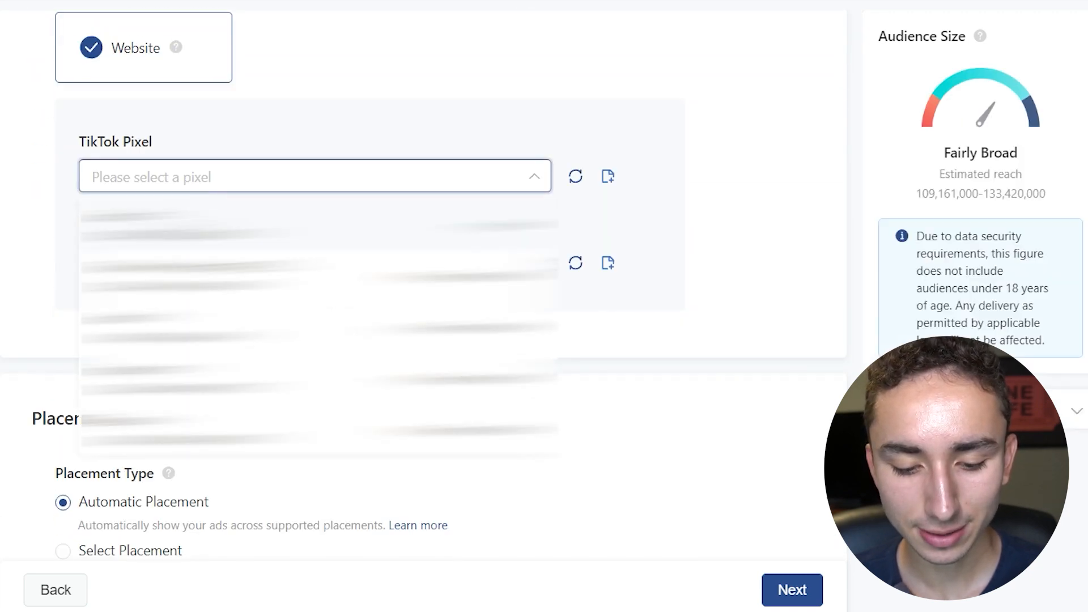
pyautogui.click(192, 227)
pyautogui.click(181, 265)
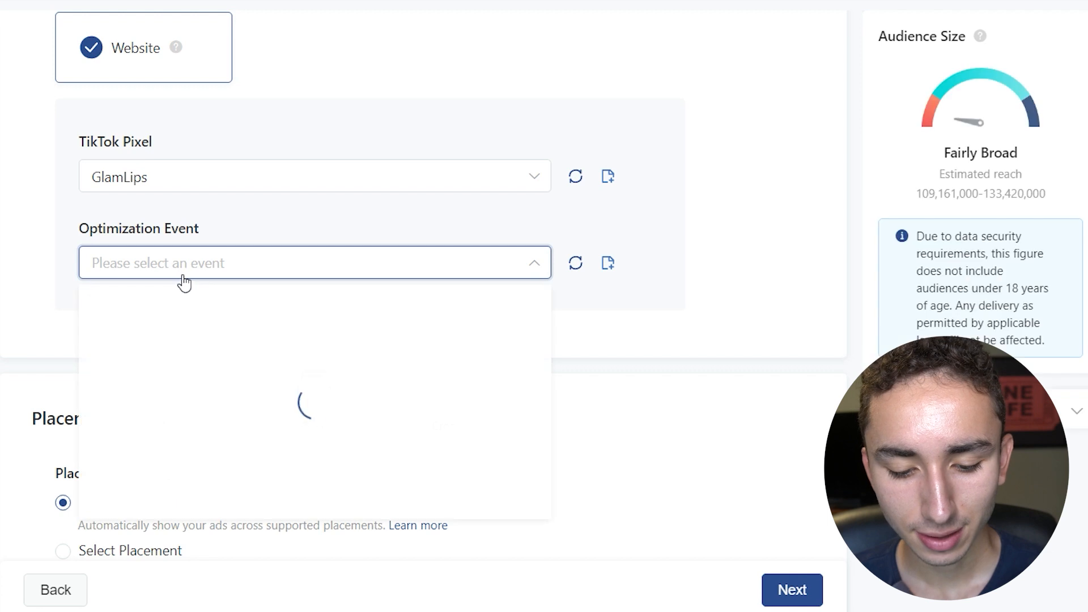
pyautogui.click(202, 474)
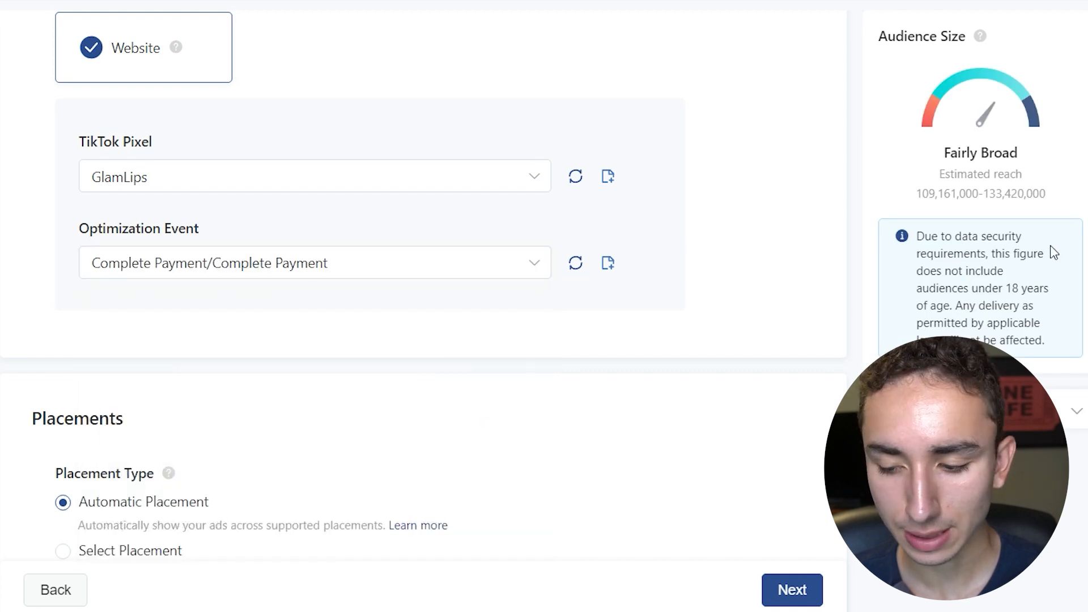
# Switch to manual placement without News Feed App Series and Pangle, and disable user comments and video downloads
pyautogui.scroll(-6, 423, 284)
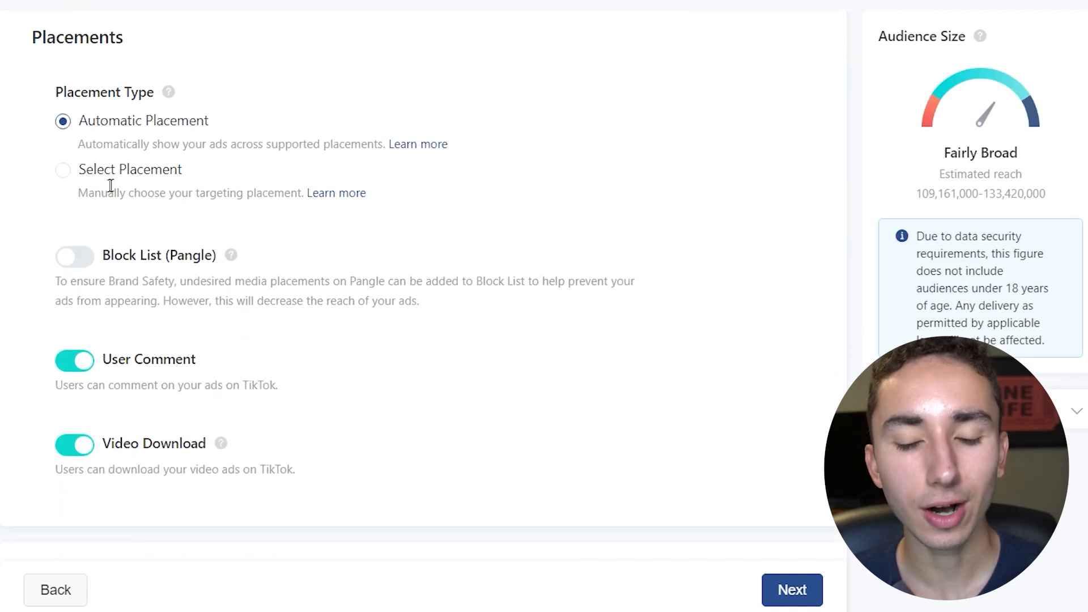
pyautogui.click(64, 170)
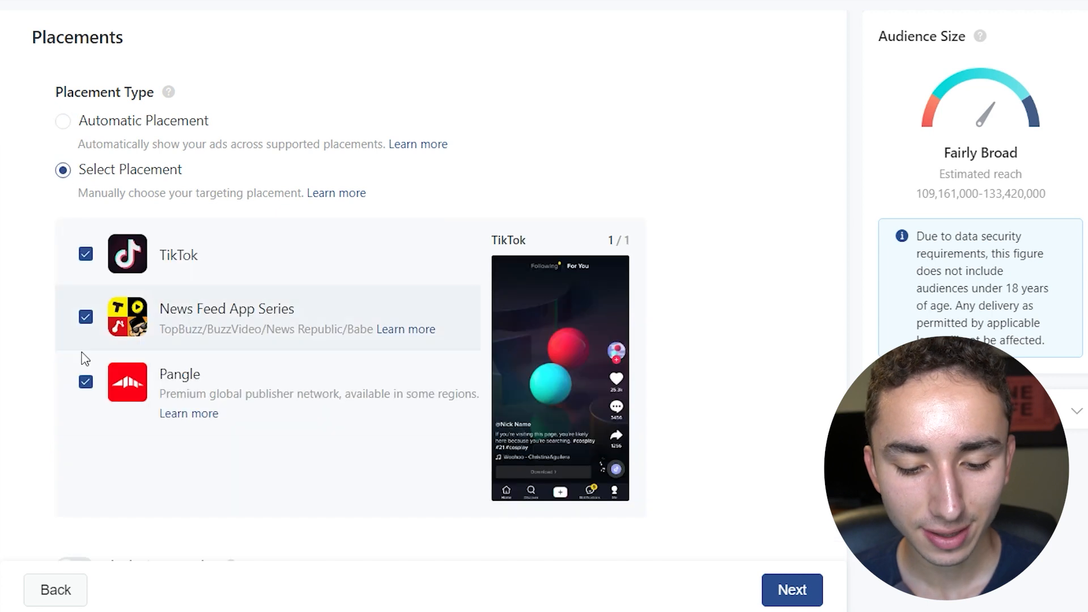
pyautogui.click(86, 316)
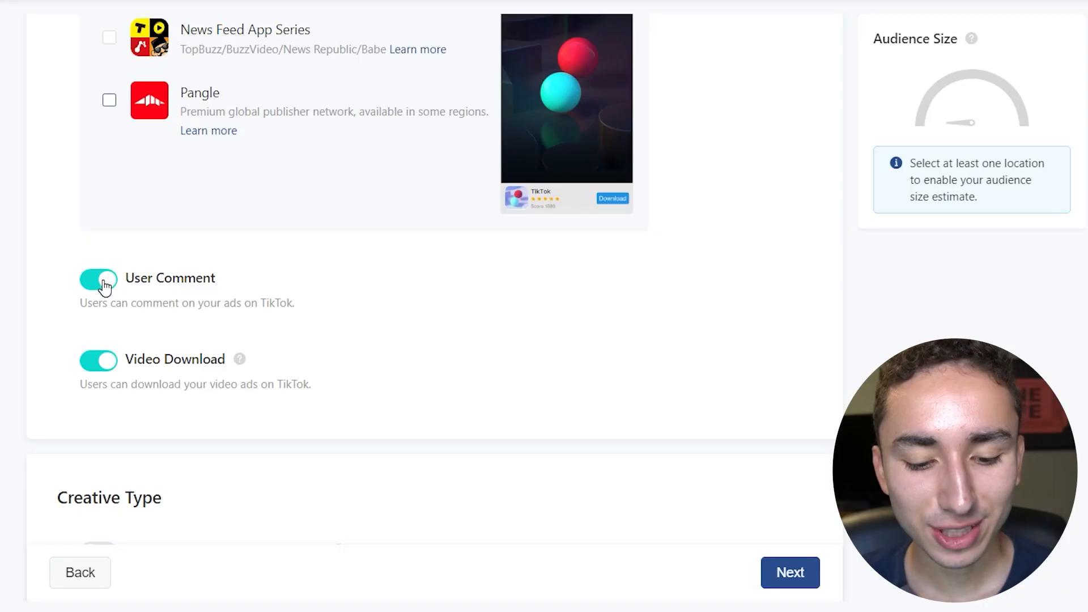
pyautogui.click(104, 287)
pyautogui.click(106, 368)
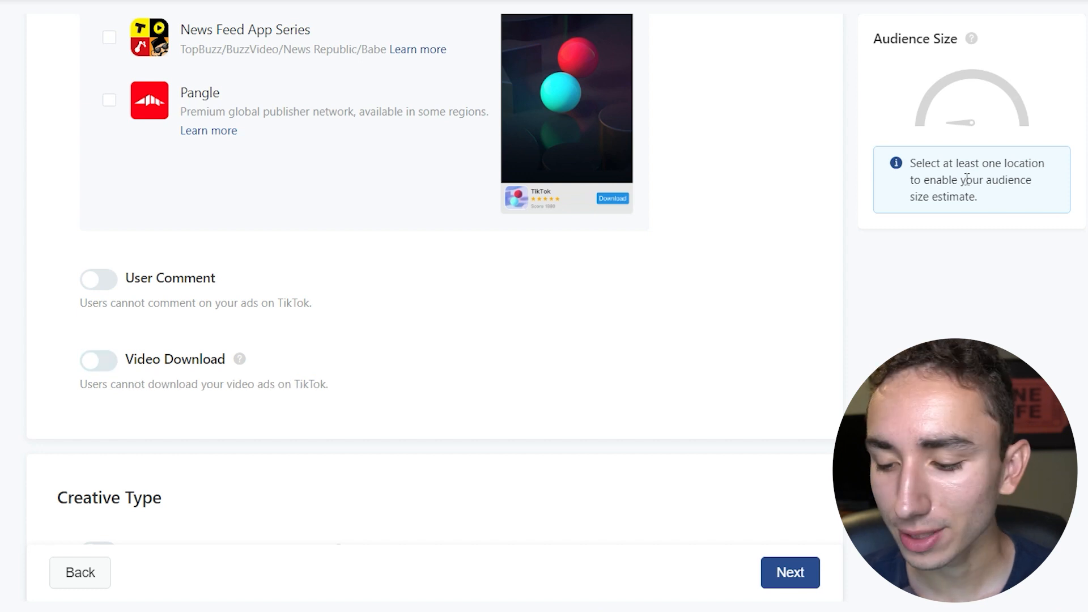
# Target the United States and Canada as the ad group's locations
pyautogui.scroll(-12, 431, 283)
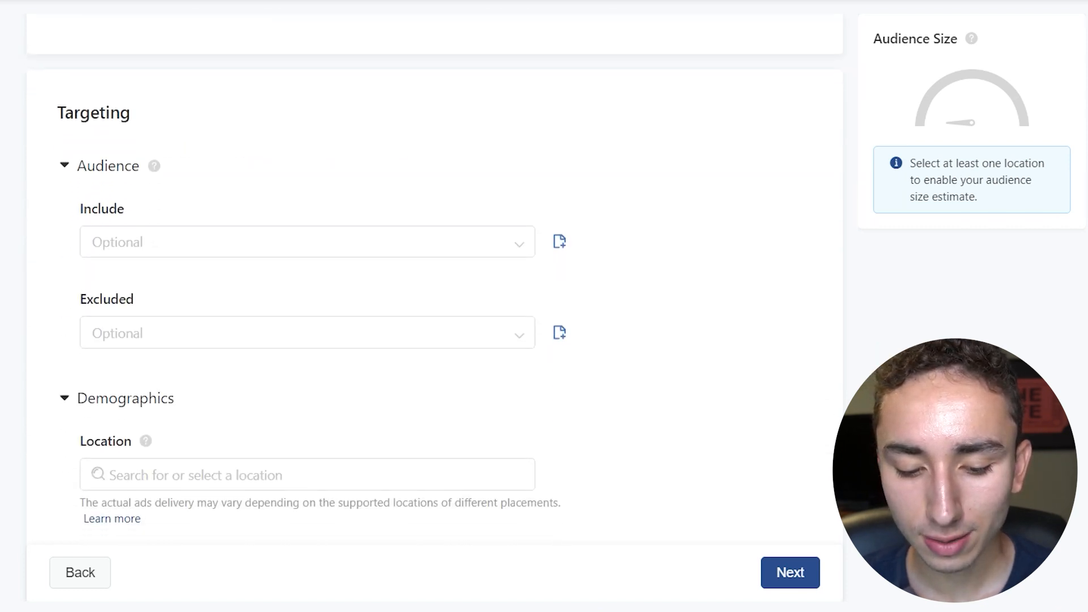
pyautogui.scroll(-3, 829, 291)
pyautogui.click(311, 169)
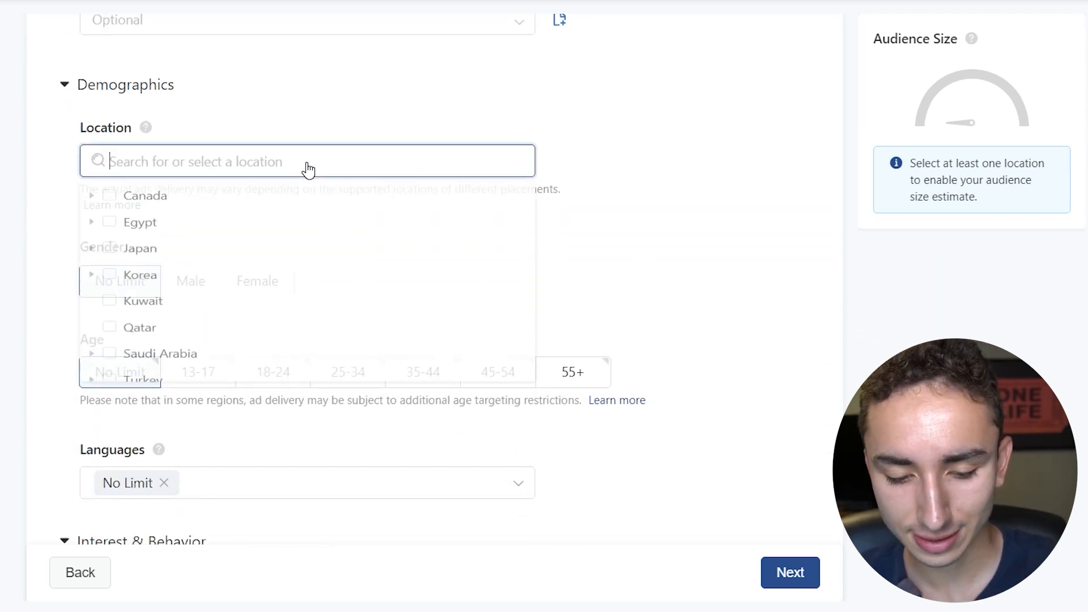
pyautogui.write('unit')
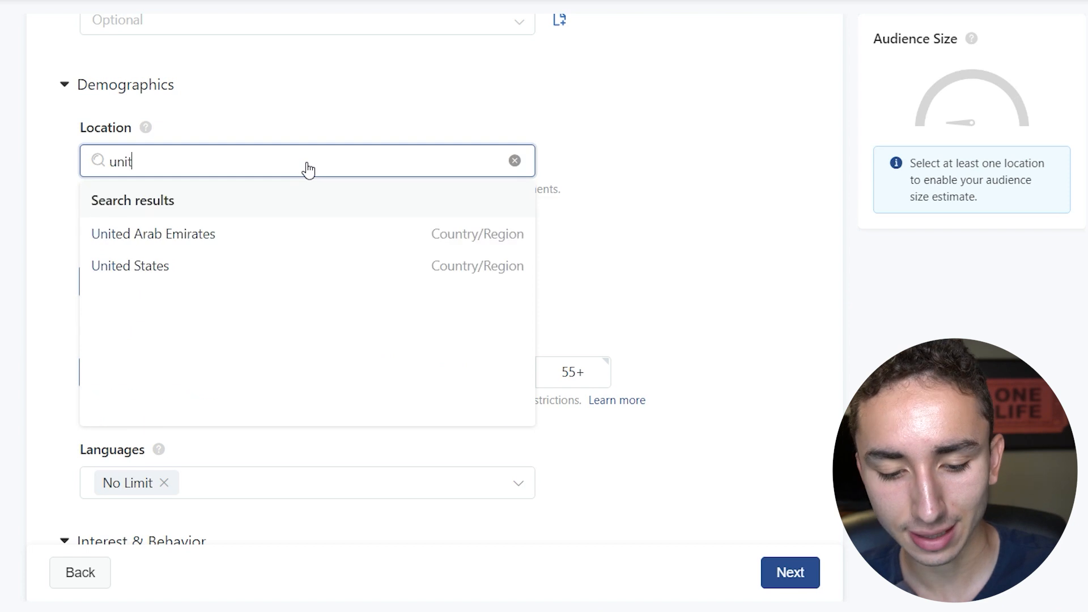
pyautogui.click(216, 266)
pyautogui.hotkey('ctrl', 'a')
pyautogui.write('ca')
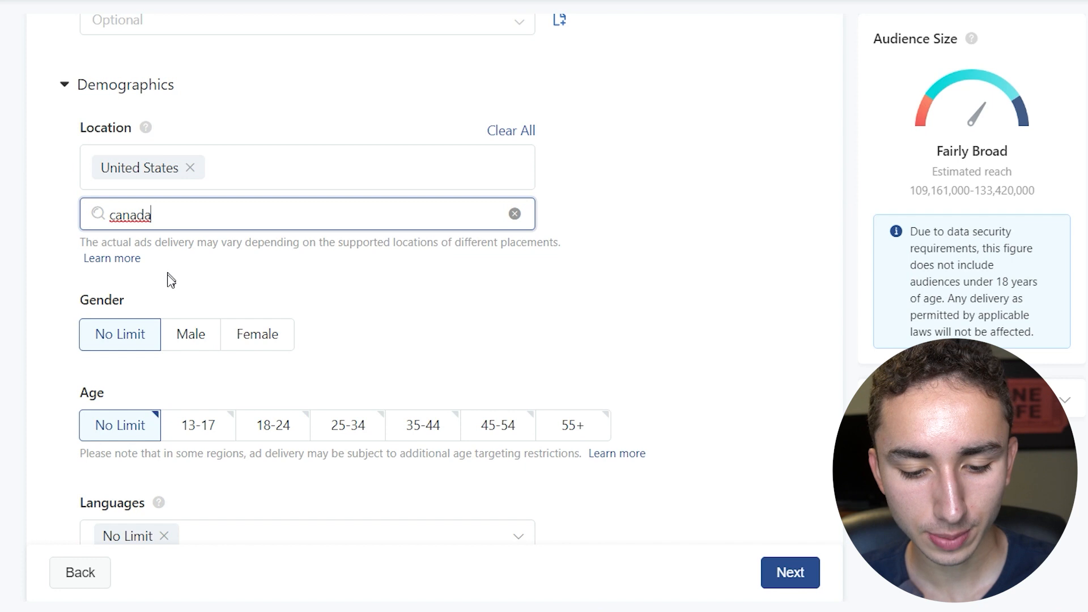
pyautogui.write('nada')
pyautogui.click(184, 297)
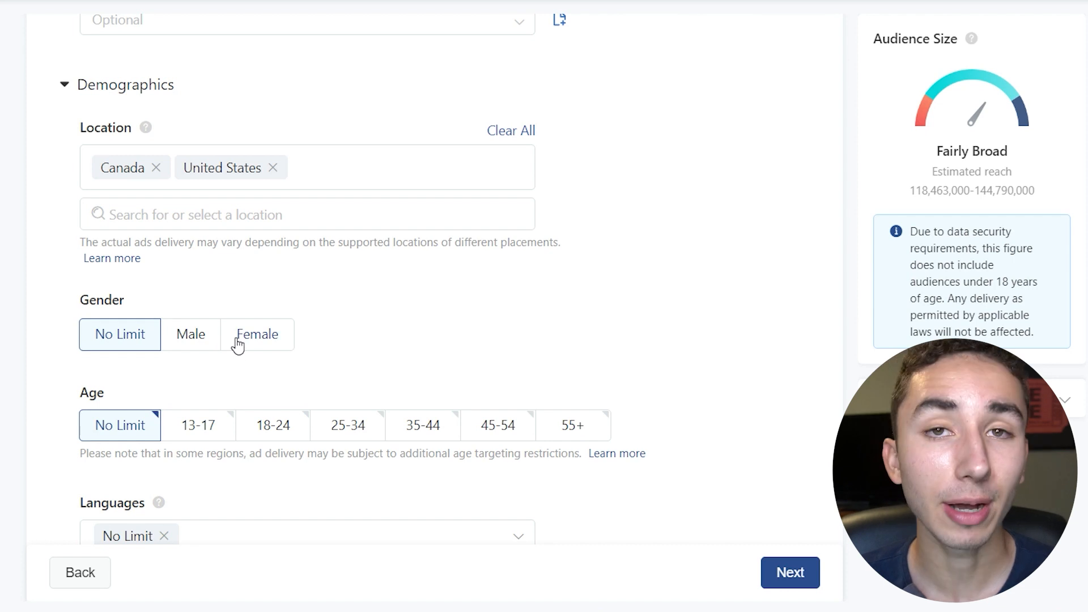
# Restrict the audience to females in the age groups 13-17, 18-24, 25-34 and 35-44
pyautogui.click(241, 340)
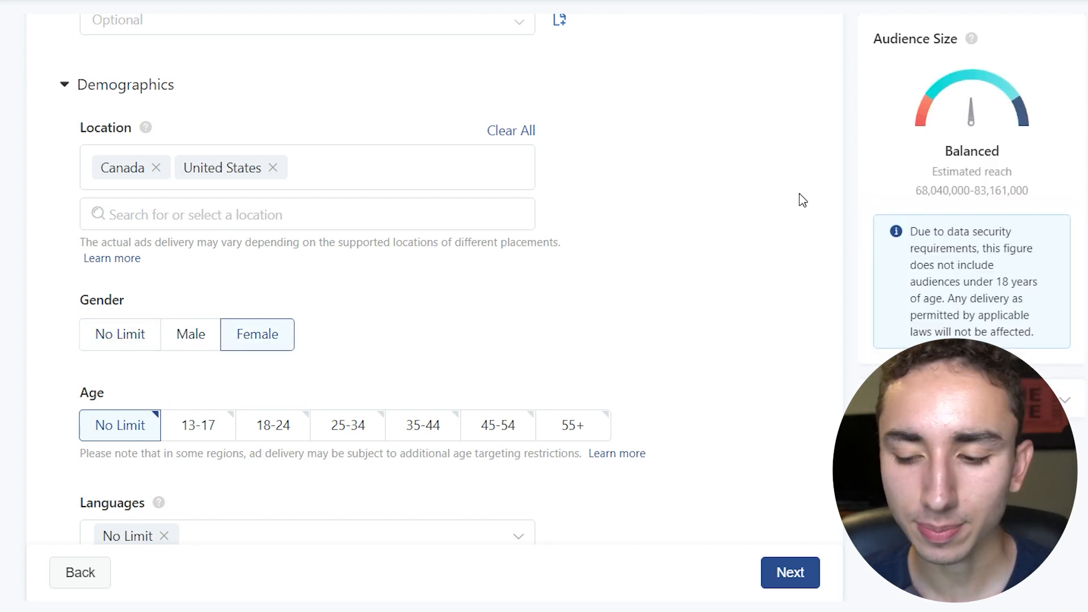
pyautogui.scroll(-5, 431, 283)
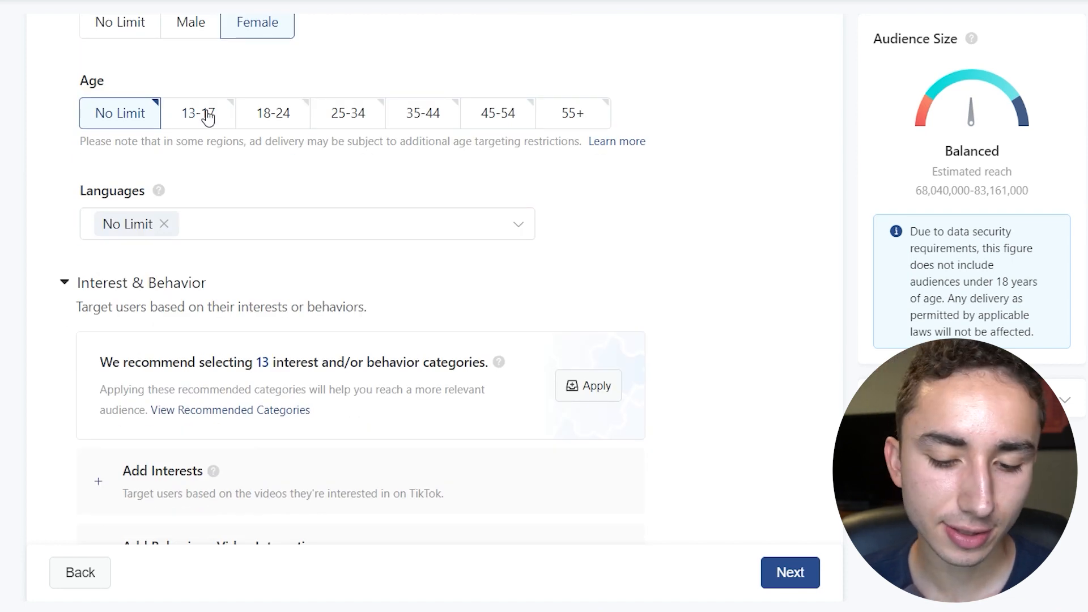
pyautogui.click(276, 117)
pyautogui.click(343, 118)
pyautogui.click(421, 119)
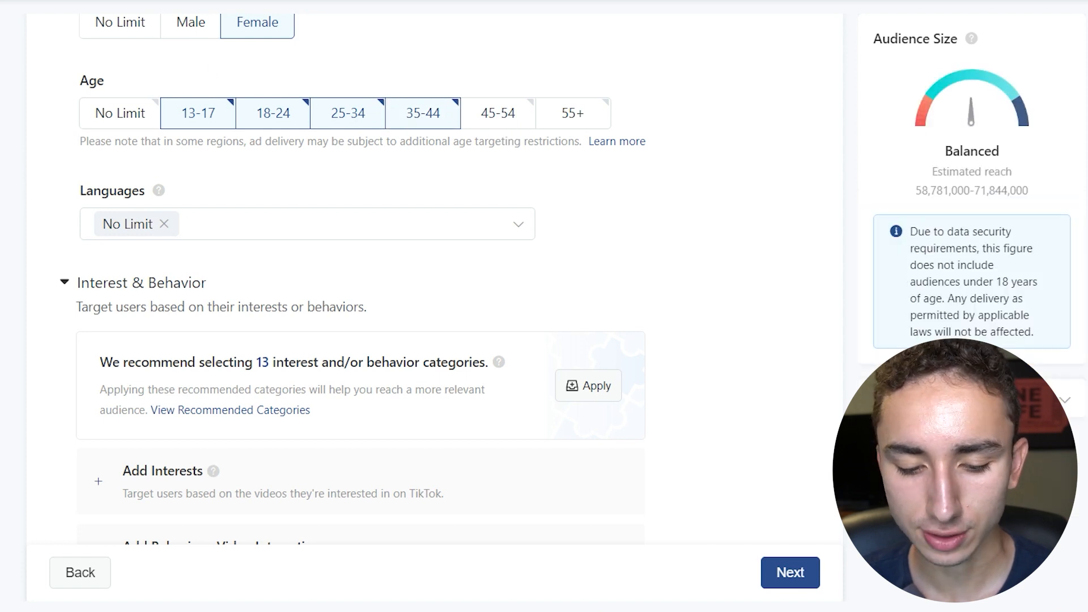
# Add Beauty & Personal Care as a targeted interest and collapse the interests section
pyautogui.scroll(-3, 351, 283)
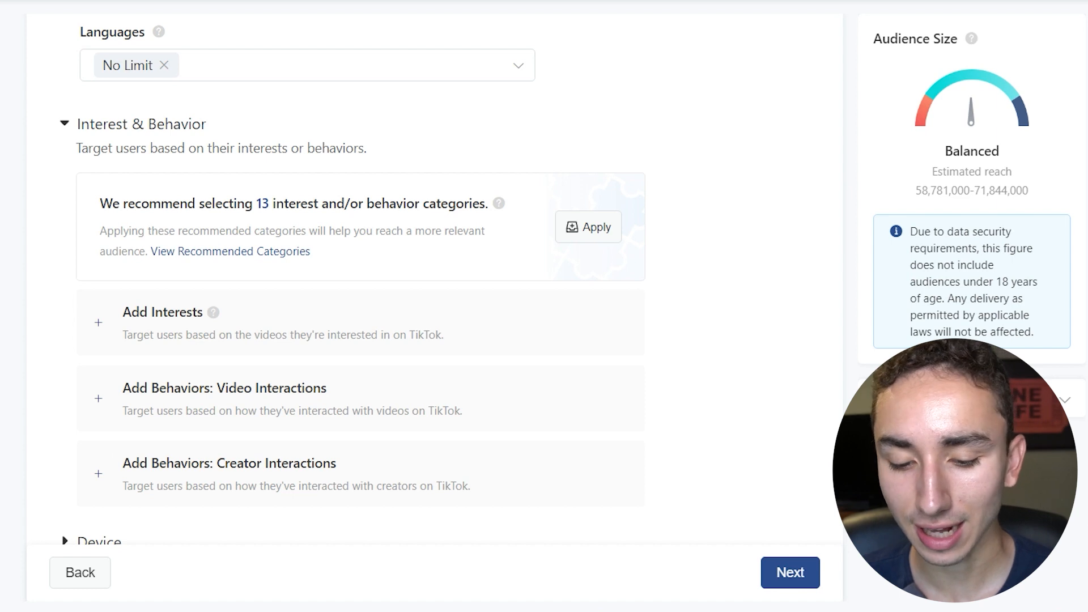
pyautogui.click(263, 334)
pyautogui.click(244, 428)
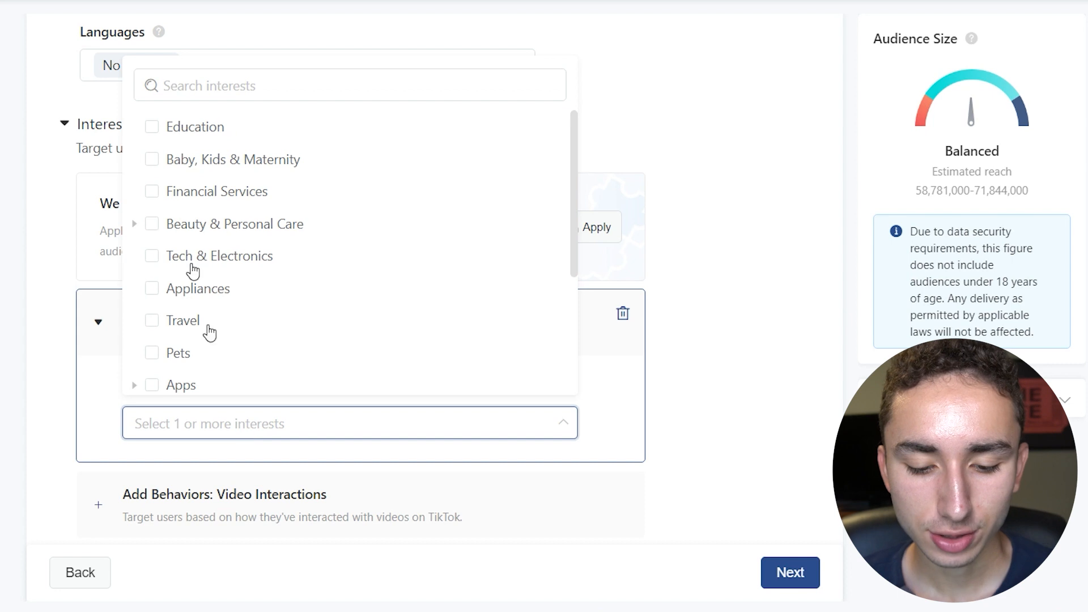
pyautogui.click(158, 232)
pyautogui.click(697, 306)
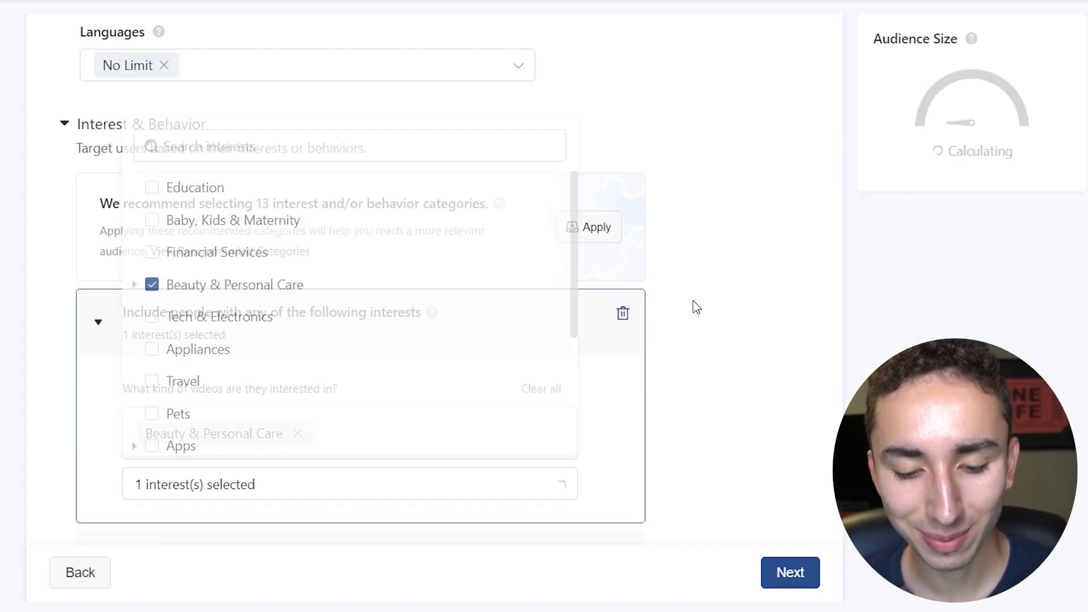
pyautogui.click(455, 318)
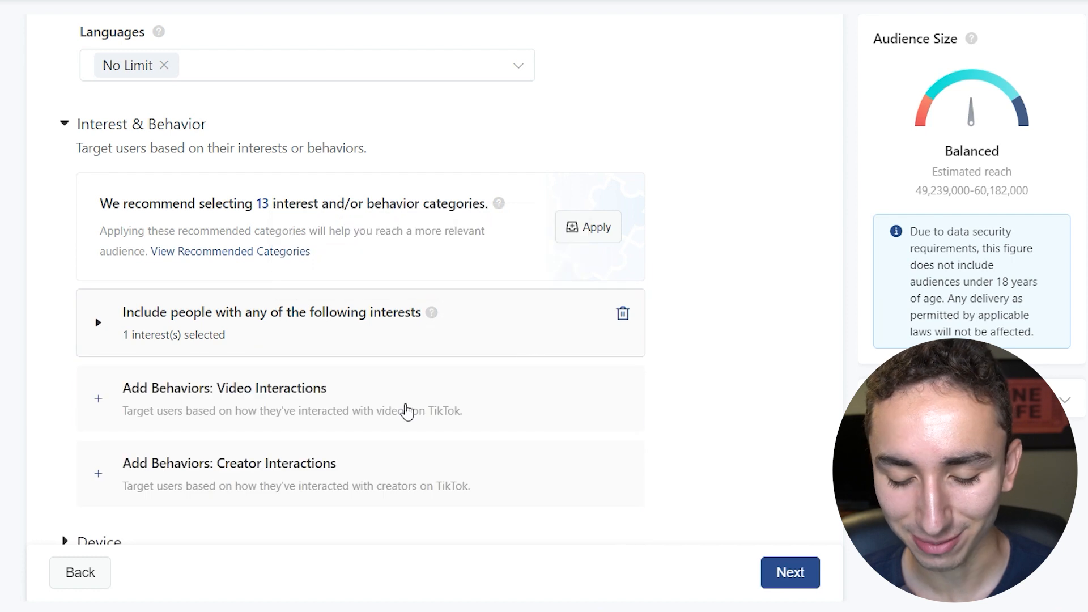
# Add video-interaction targeting for people who watched Beauty & Style videos to the end within 15 days
pyautogui.scroll(-4, 278, 238)
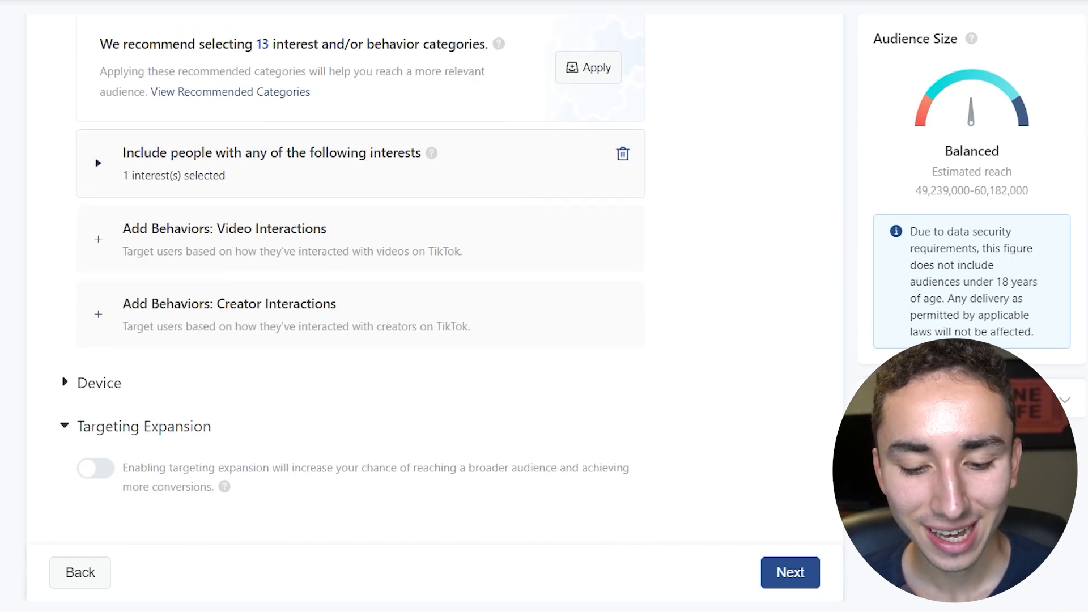
pyautogui.click(185, 214)
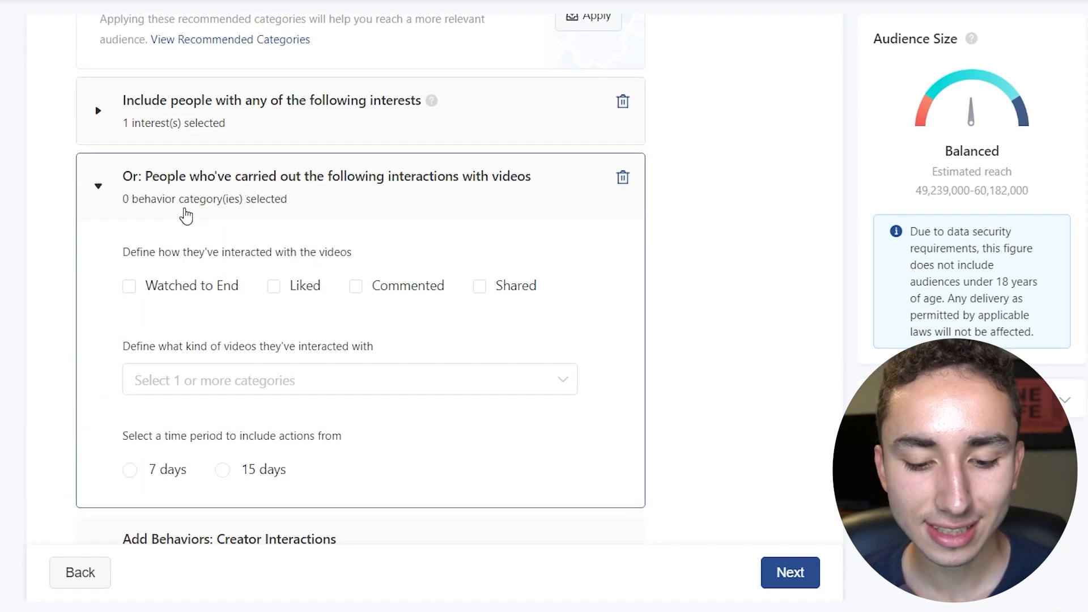
pyautogui.click(185, 292)
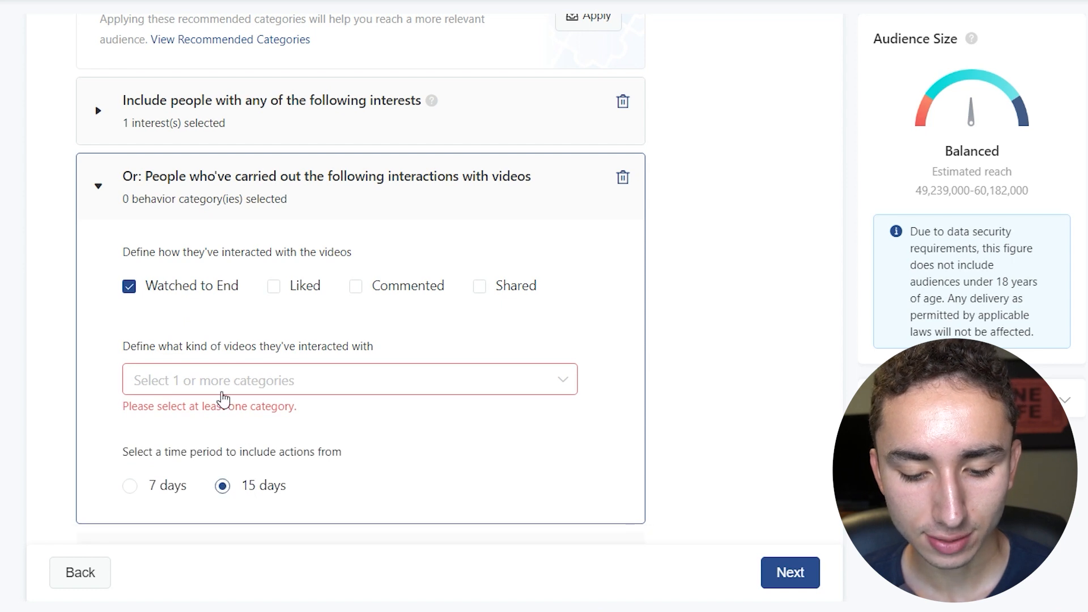
pyautogui.click(224, 385)
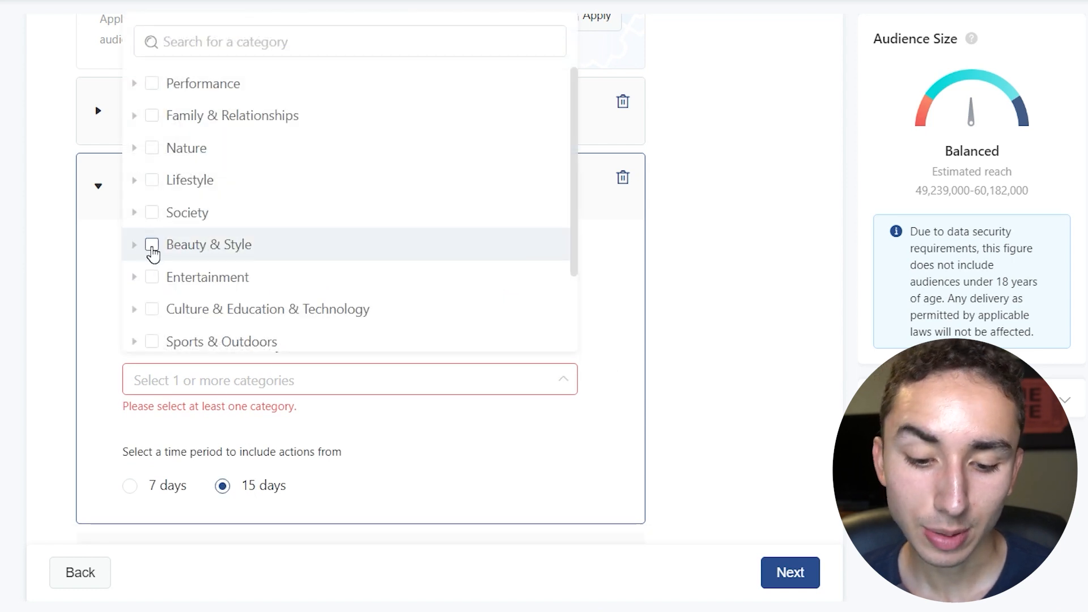
pyautogui.click(151, 245)
pyautogui.click(648, 437)
# Copy the selected interest's name and use it to rename the ad group "Beauty & Personal Care"
pyautogui.click(209, 135)
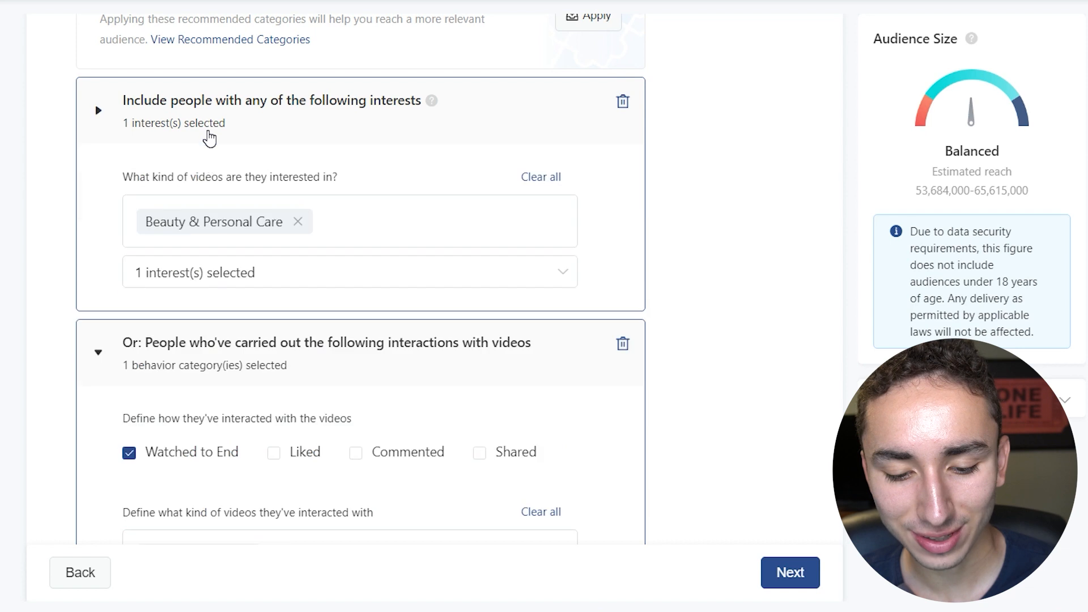
pyautogui.tripleClick(197, 215)
pyautogui.hotkey('ctrl', 'c')
pyautogui.scroll(-1, 197, 214)
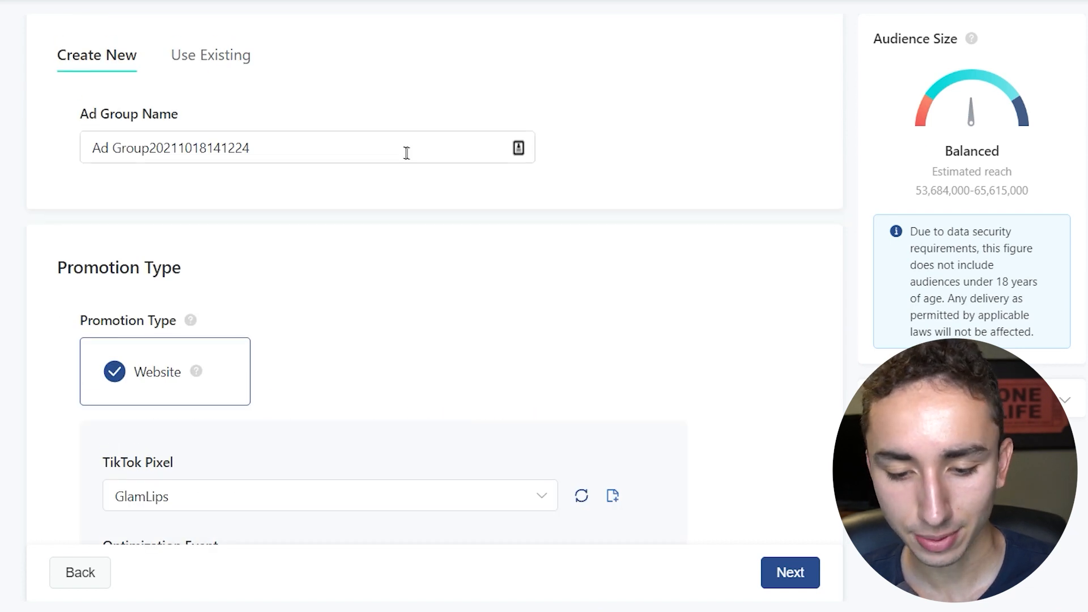
pyautogui.tripleClick(406, 153)
pyautogui.hotkey('ctrl', 'v')
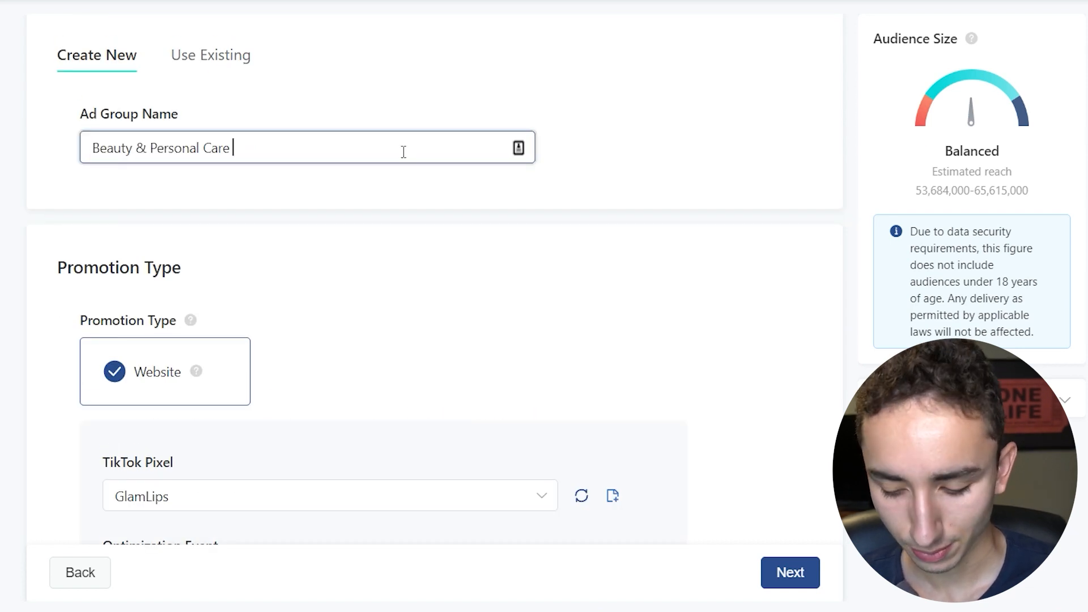
# Append a slash and the copied video category name to the ad group name, making it "Beauty & Personal Care /Beauty & Style"
pyautogui.scroll(-20, 435, 283)
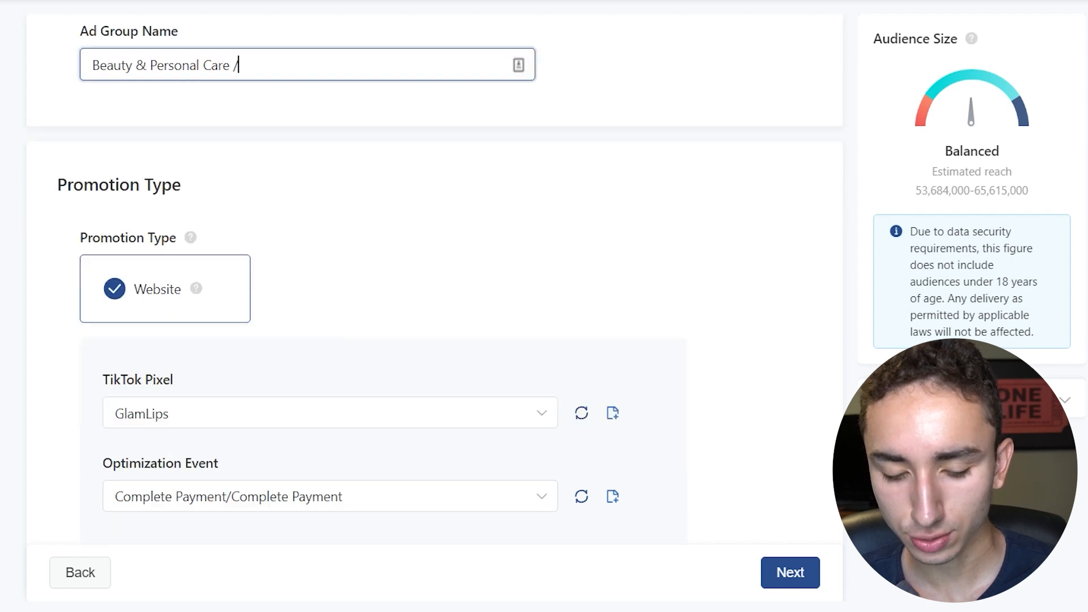
pyautogui.scroll(-8, 298, 387)
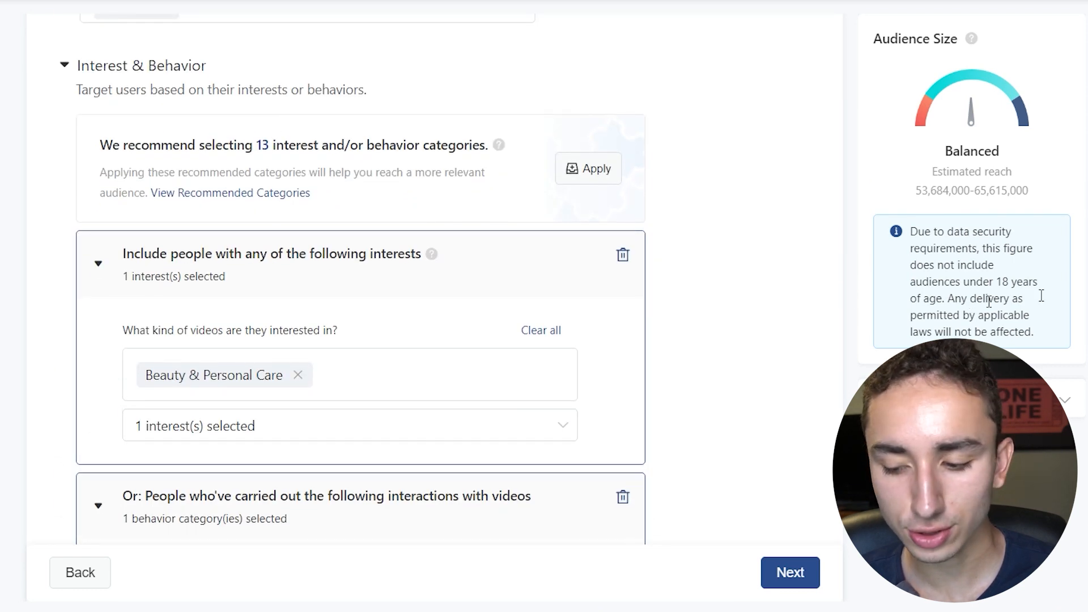
pyautogui.scroll(-5, 363, 283)
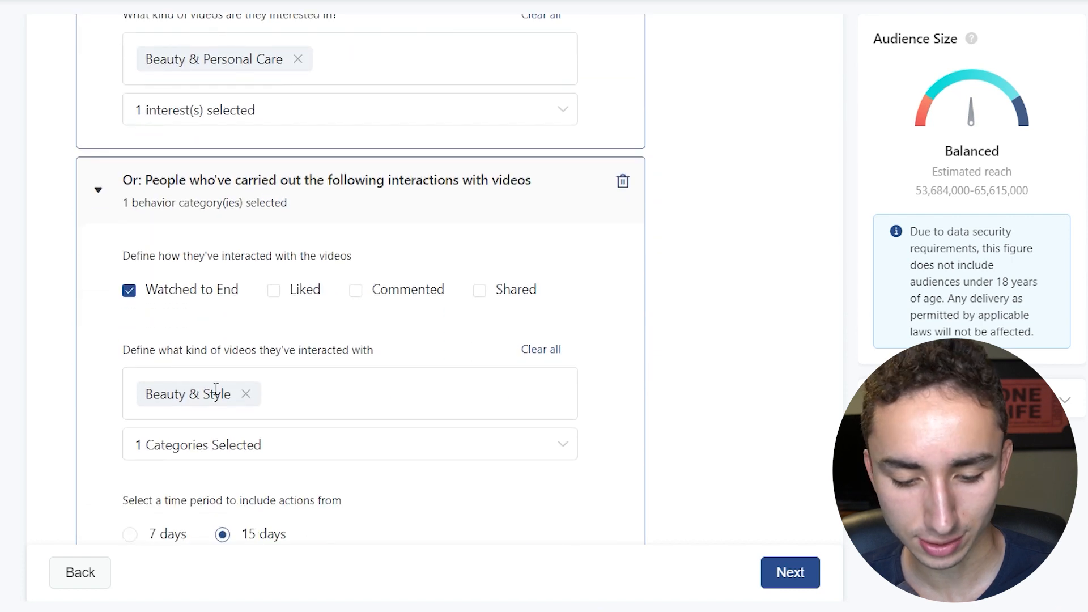
pyautogui.tripleClick(215, 390)
pyautogui.hotkey('ctrl', 'c')
pyautogui.scroll(15, 1070, 369)
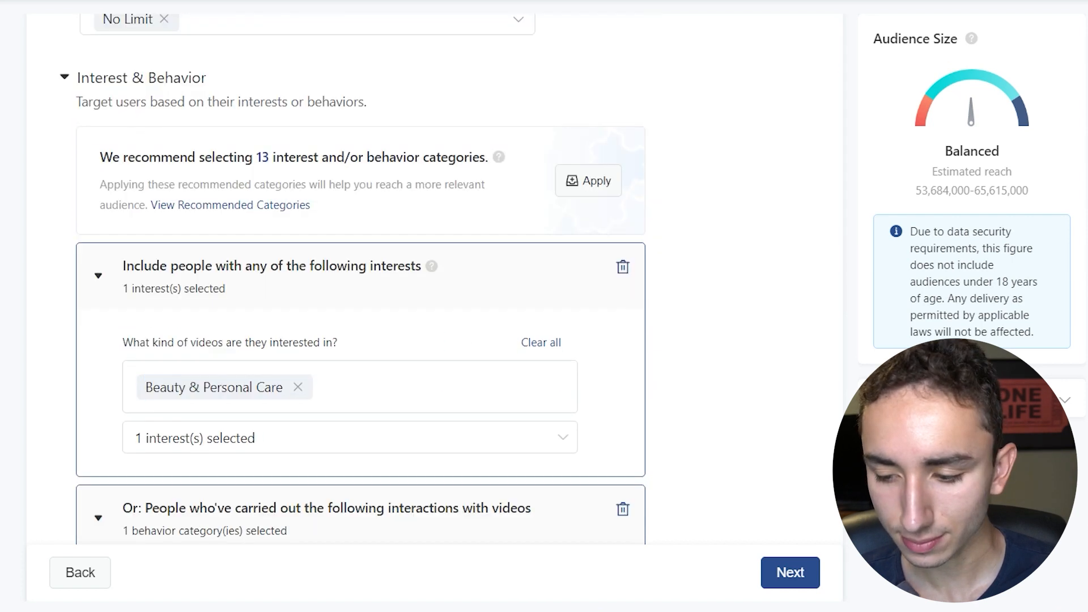
pyautogui.click(330, 144)
pyautogui.hotkey('ctrl', 'v')
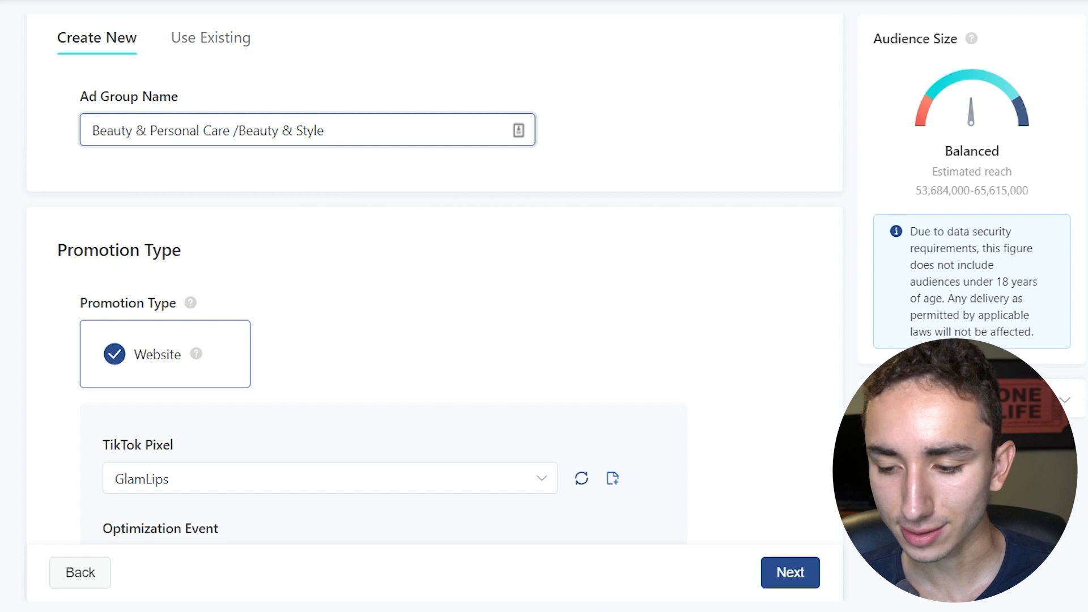
# Insert a space after the slash in the ad group name and set the daily budget to 20 USD
pyautogui.click(241, 133)
pyautogui.scroll(-20, 435, 284)
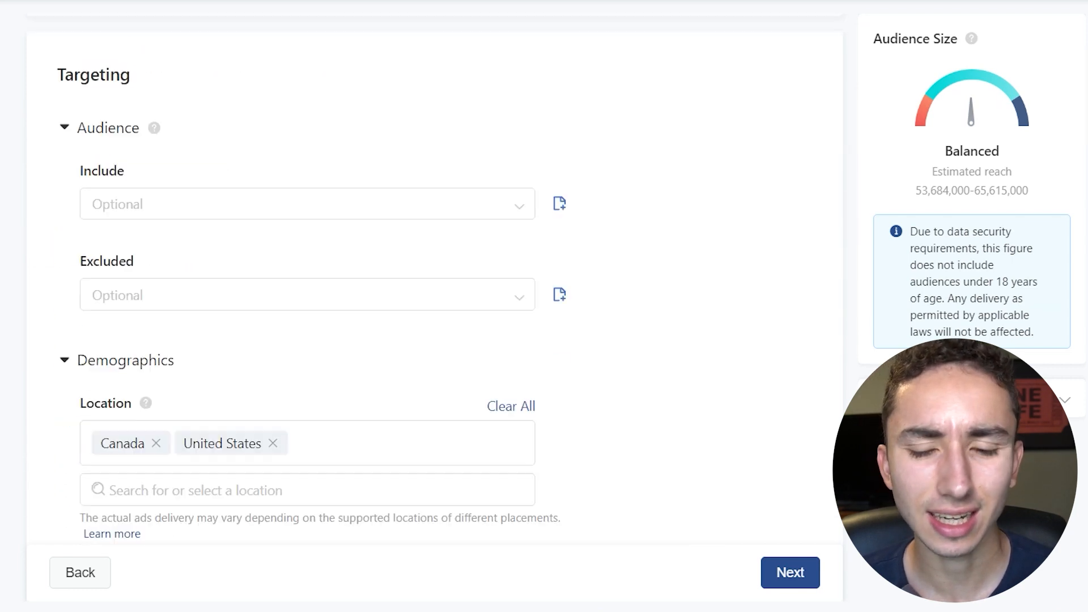
pyautogui.scroll(-17, 435, 283)
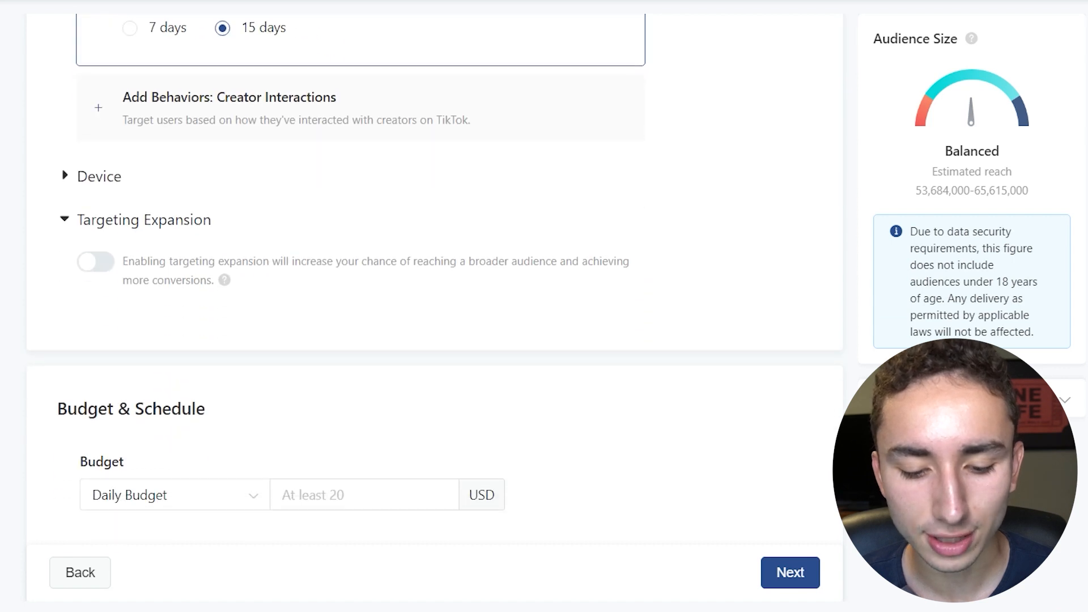
pyautogui.scroll(-2, 435, 283)
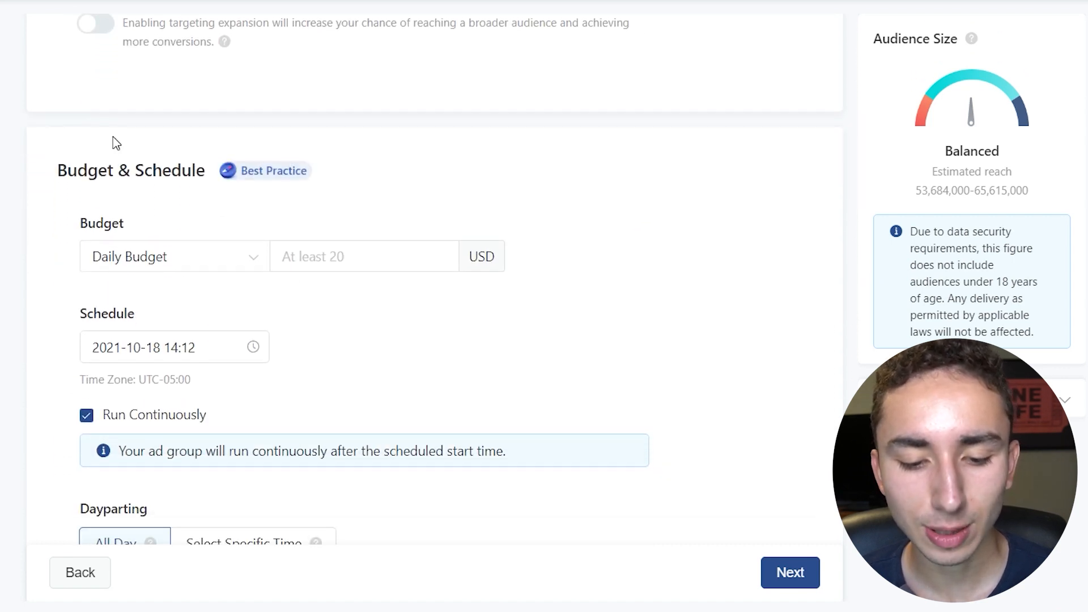
pyautogui.click(337, 267)
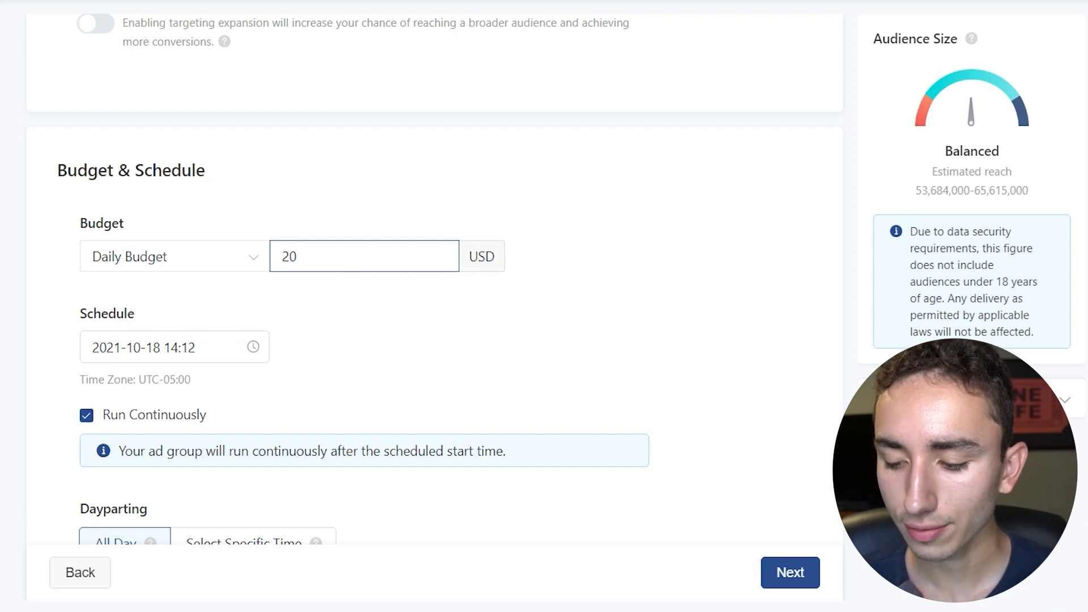
# Choose the Lowest Cost bid strategy for the ad group and proceed to the ad creation page
pyautogui.scroll(-8, 435, 283)
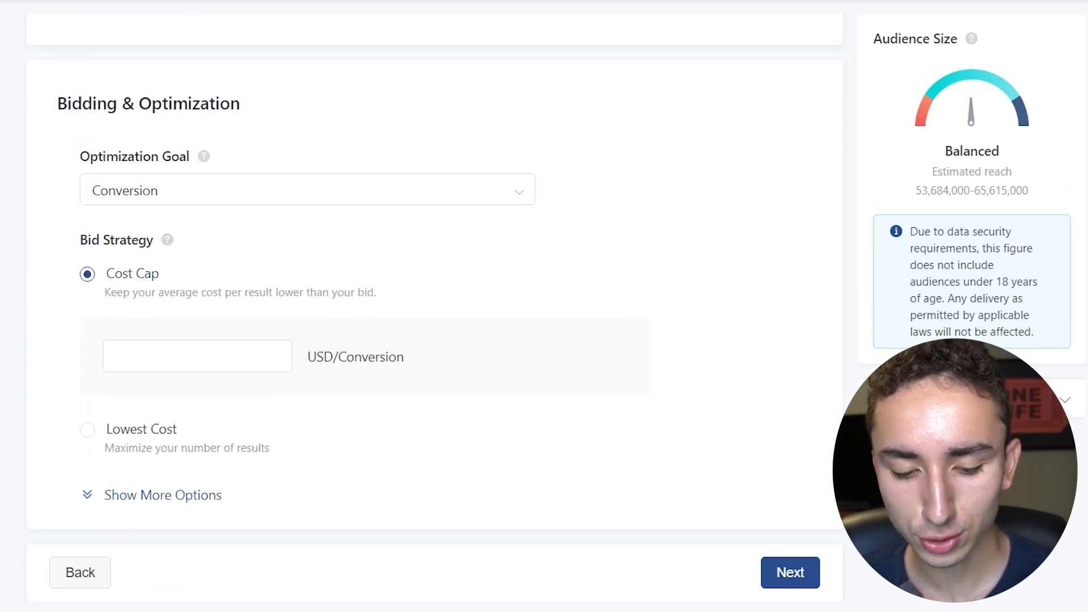
pyautogui.scroll(2, 170, 515)
pyautogui.click(111, 437)
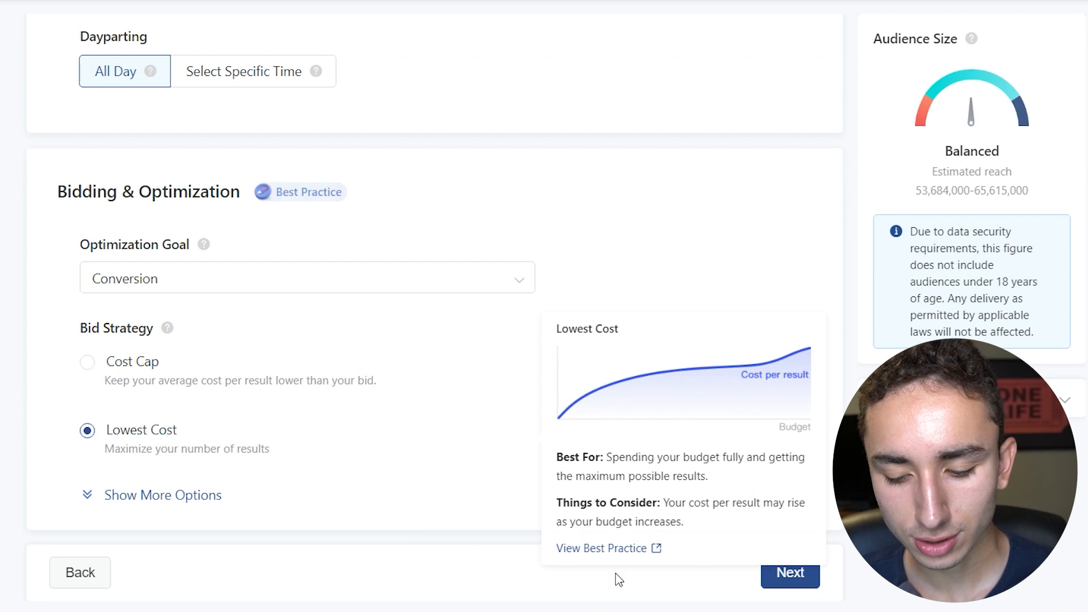
pyautogui.click(790, 573)
# Enter "GlamLips" as the ad's display name
pyautogui.scroll(-4, 416, 435)
pyautogui.scroll(-5, 417, 340)
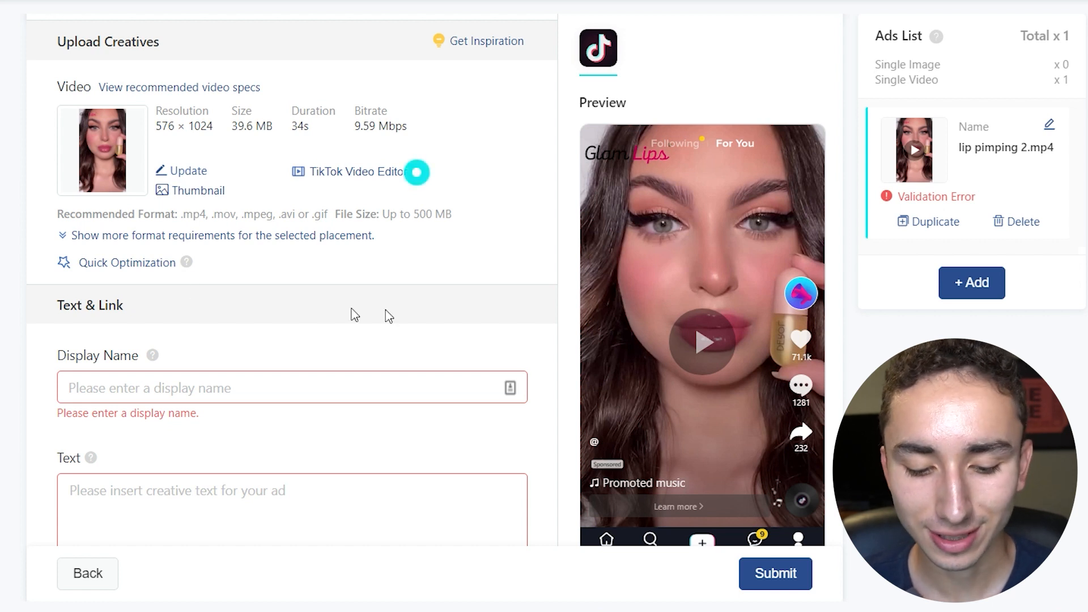
pyautogui.click(332, 383)
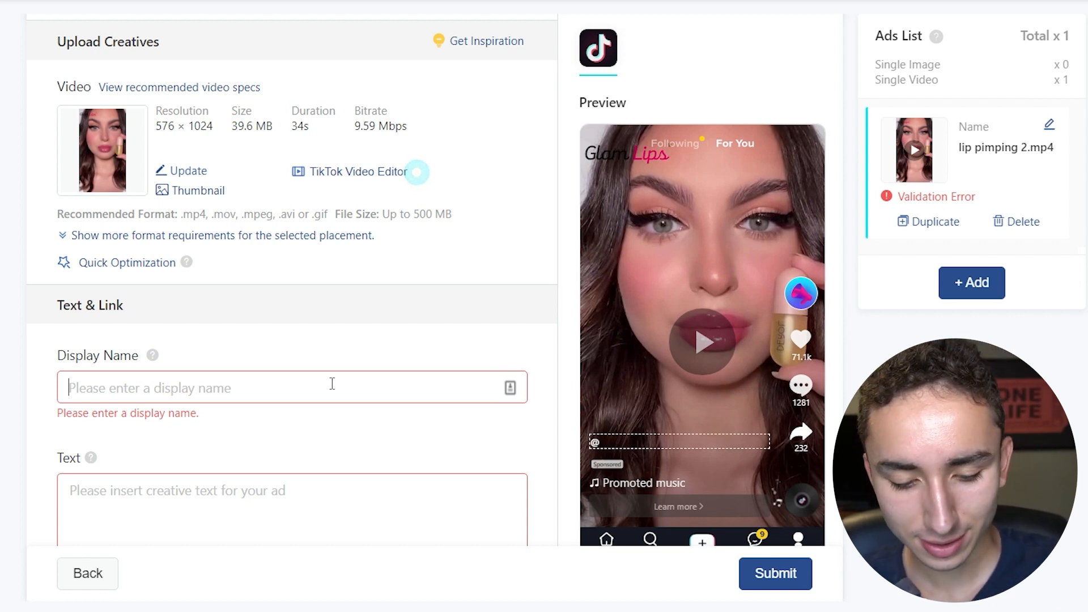
pyautogui.write('GlamLi')
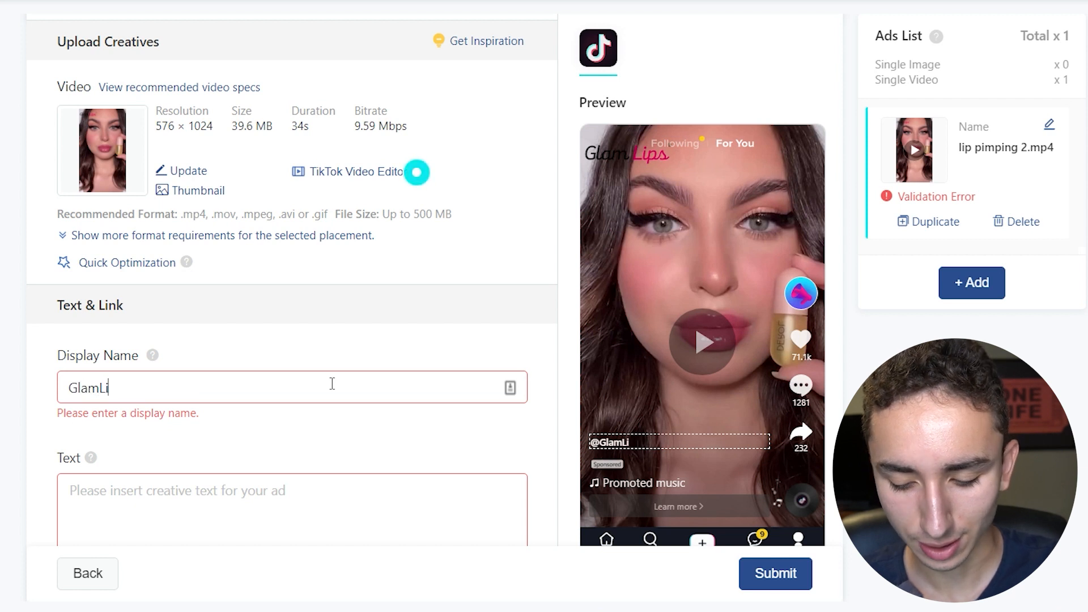
# Write the ad text "GlamLips - Lip Plumper - 40% Off, Shop Now!"
pyautogui.click(269, 487)
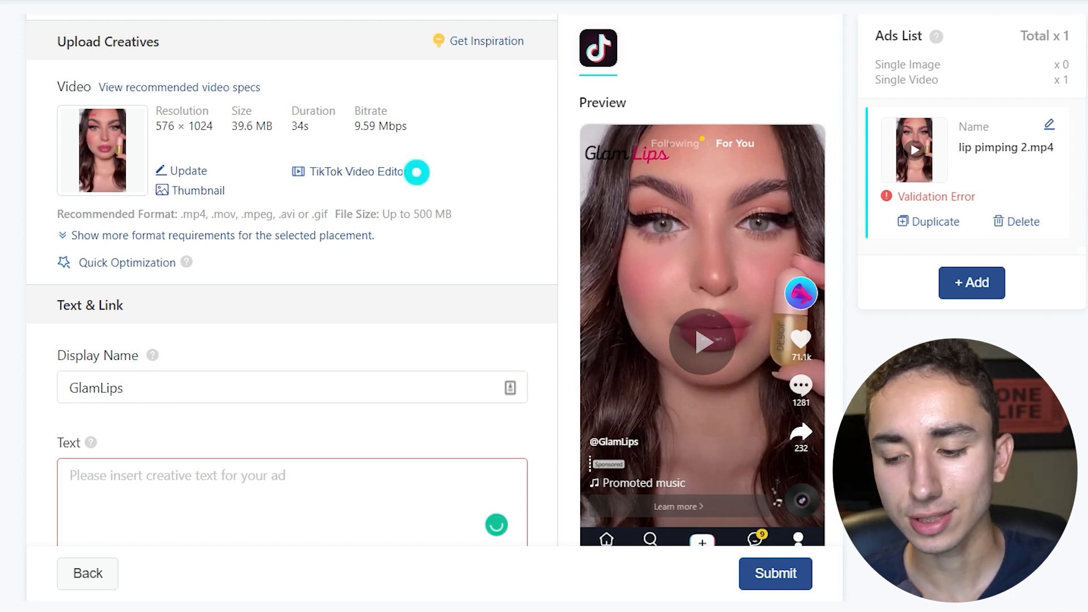
pyautogui.scroll(-2, 269, 488)
pyautogui.write('G')
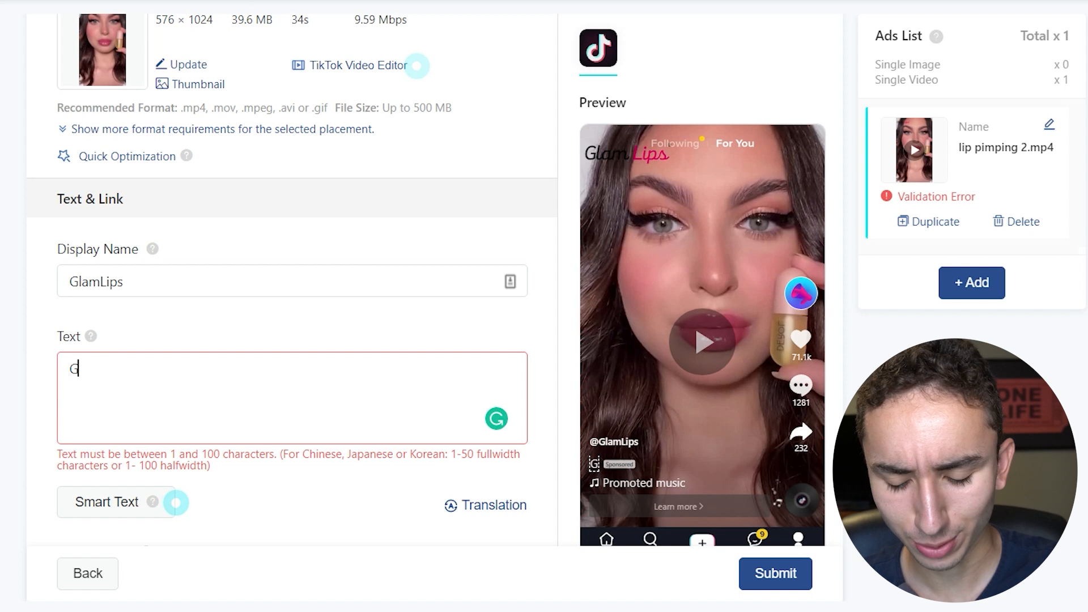
pyautogui.write('lamLIPS')
pyautogui.press('BackSpace')
pyautogui.press('BackSpace')
pyautogui.press('BackSpace')
pyautogui.press('BackSpace')
pyautogui.write('ips ')
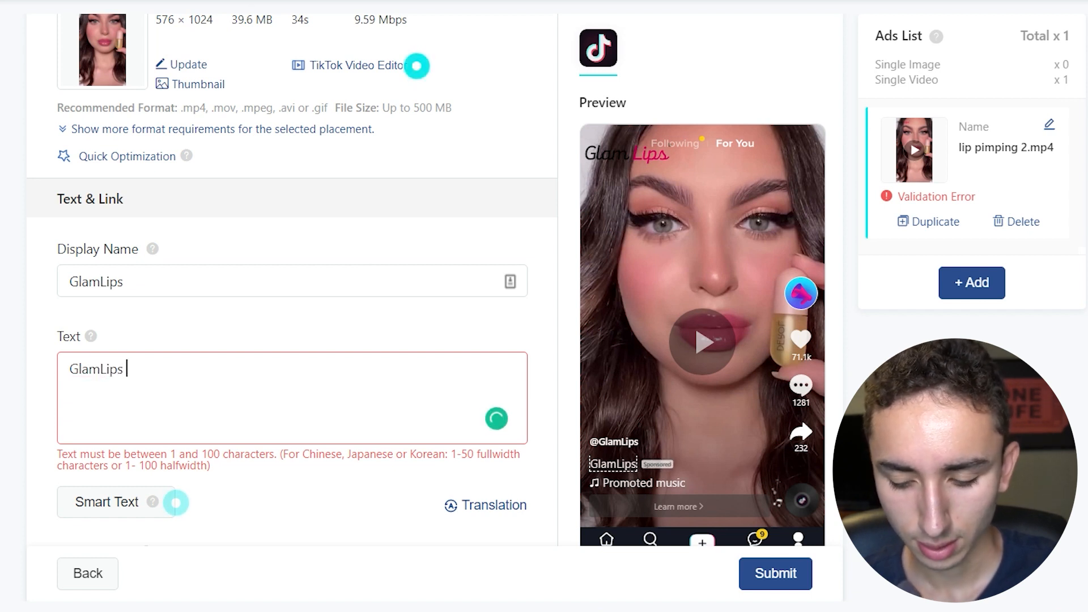
pyautogui.write('- ')
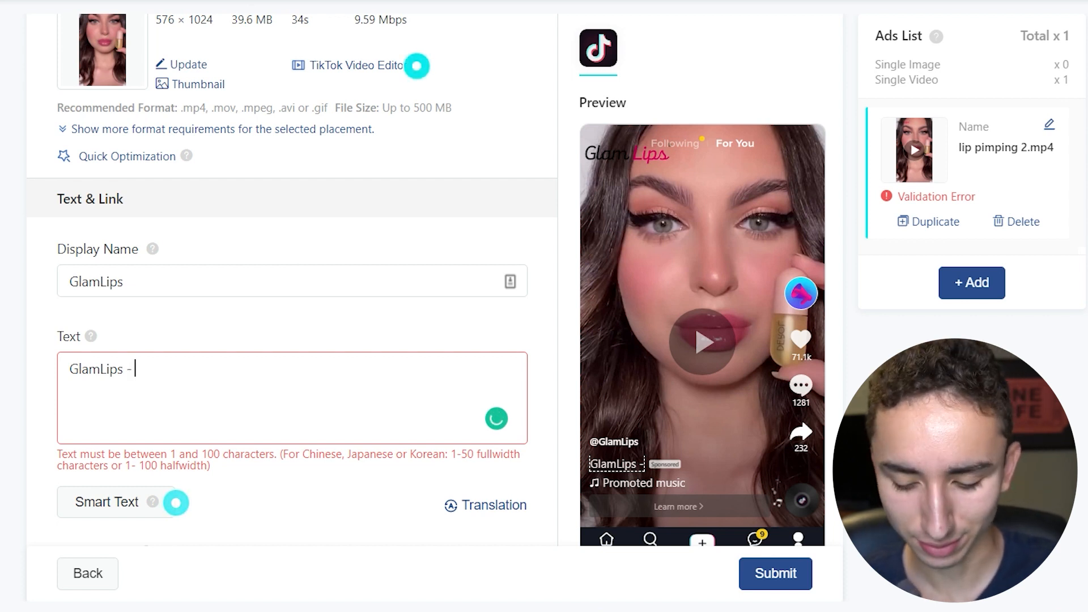
pyautogui.write('Lip Plumper')
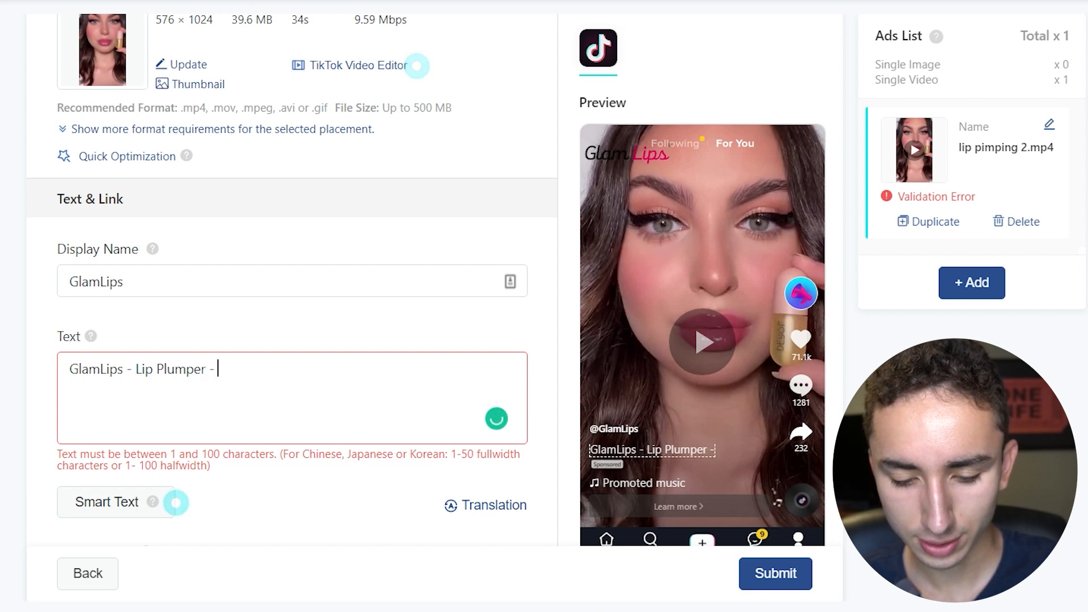
pyautogui.write(' - 40% Off, Shop')
pyautogui.press('BackSpace')
pyautogui.press('BackSpace')
pyautogui.press('BackSpace')
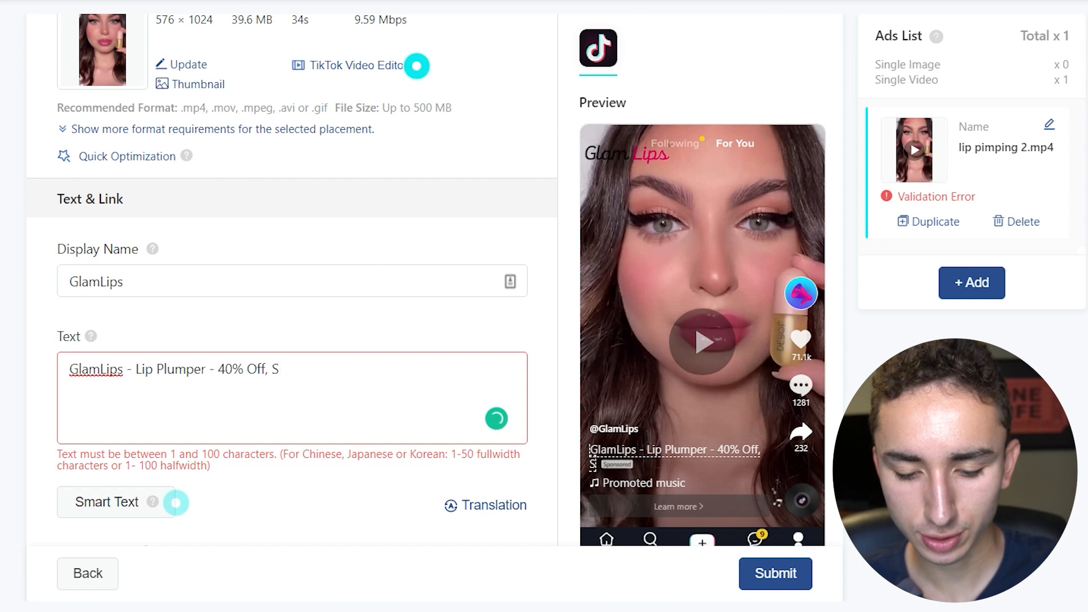
pyautogui.write('hop Now!')
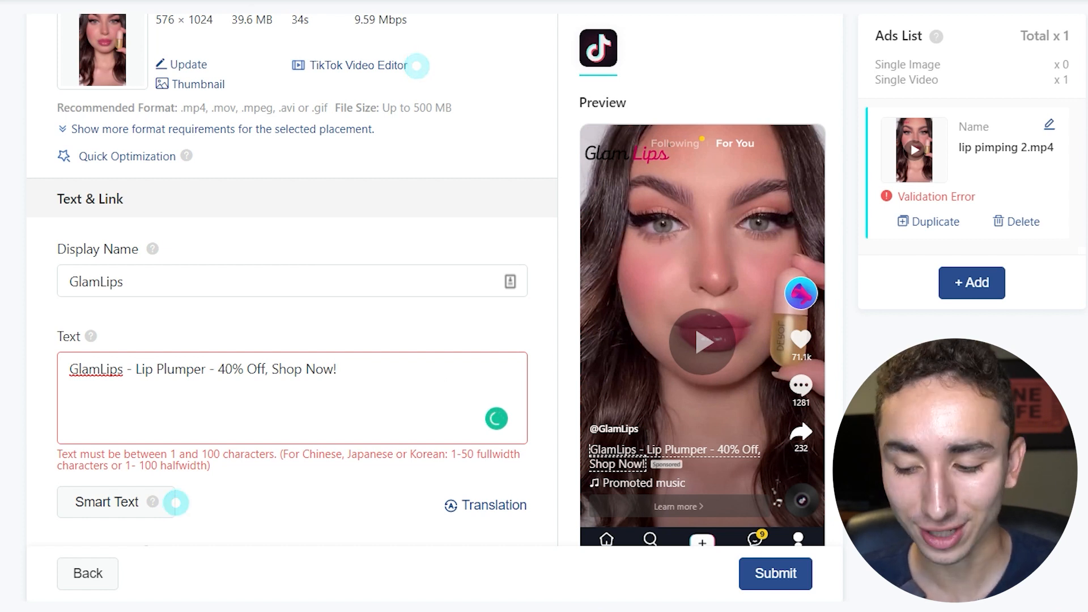
# Change the ad's call to action to "Shop now"
pyautogui.scroll(-6, 213, 262)
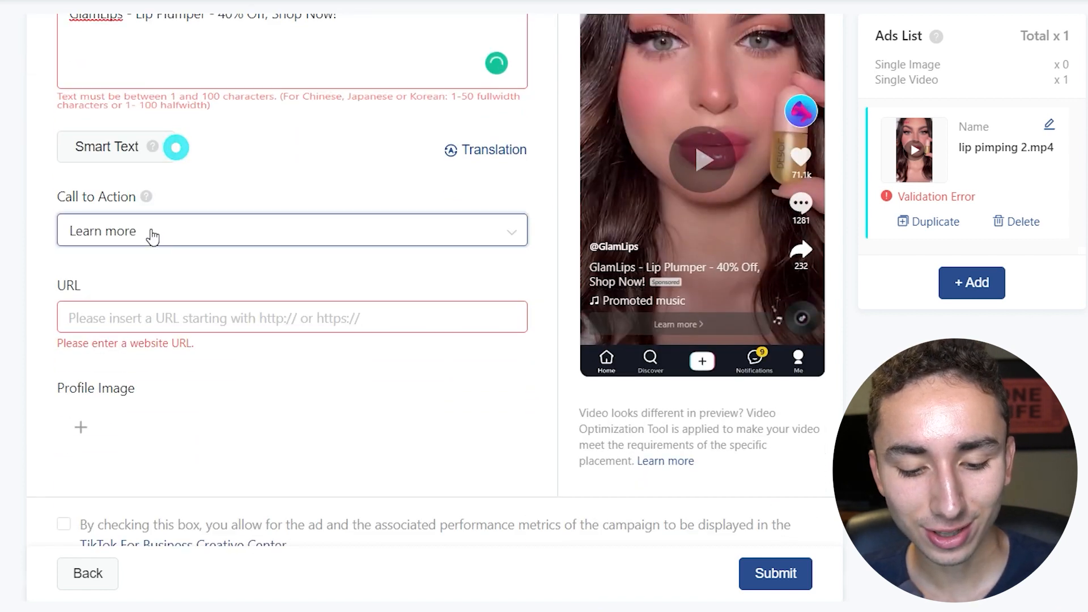
pyautogui.click(153, 233)
pyautogui.click(130, 361)
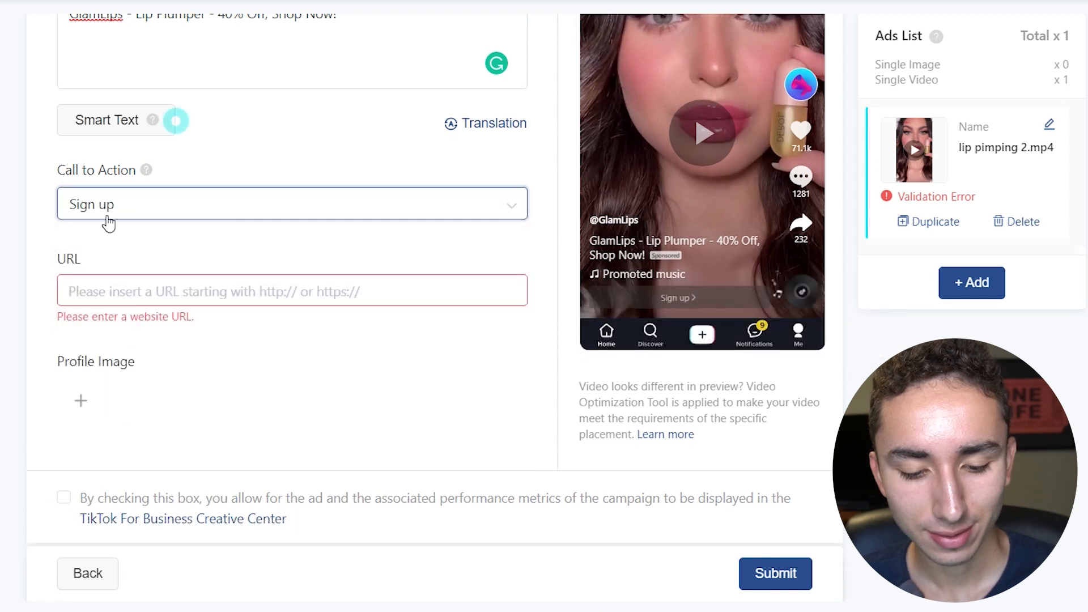
pyautogui.click(108, 215)
pyautogui.click(109, 306)
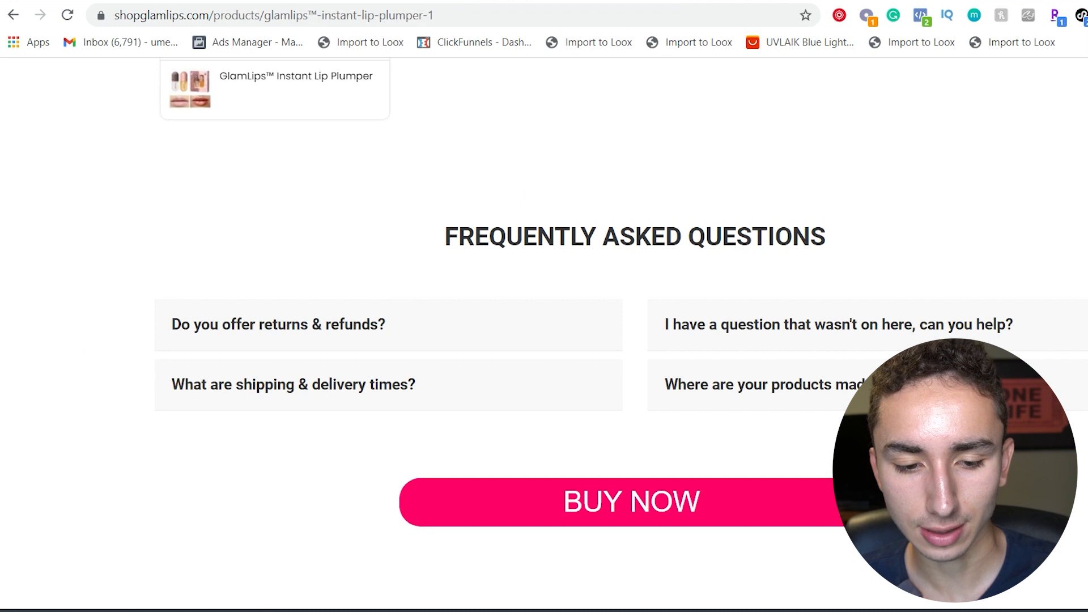
# Copy the GlamLips Instant Lip Plumper product page address into the ad's URL and add the Glam Lips logo as profile image
pyautogui.click(390, 17)
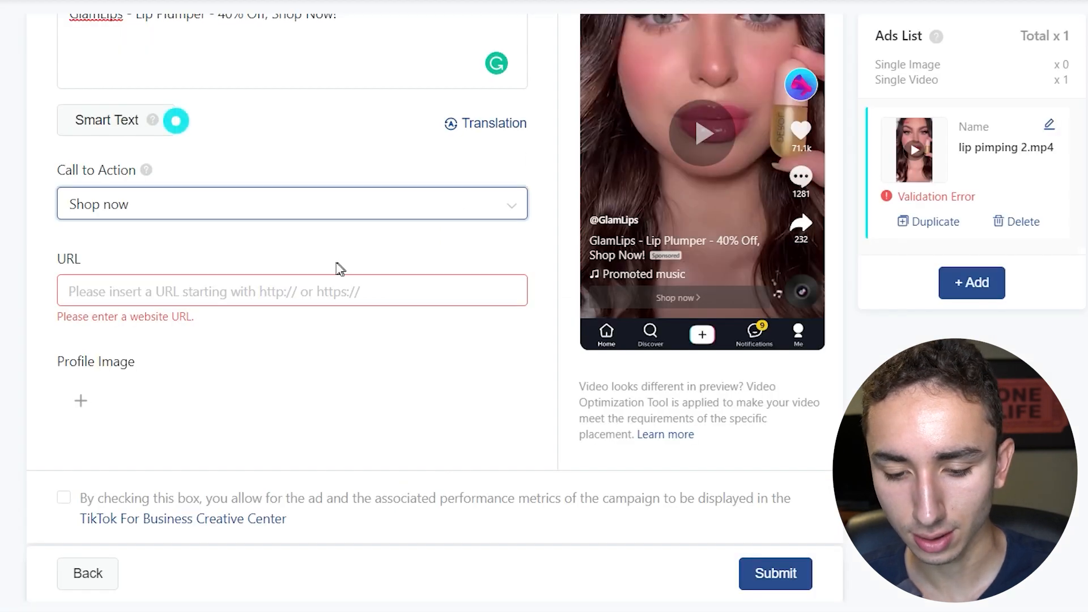
pyautogui.click(335, 291)
pyautogui.write('https://shopglamlips.com/products/glamlips%E2%84%A2-instant-lip-plumper-1')
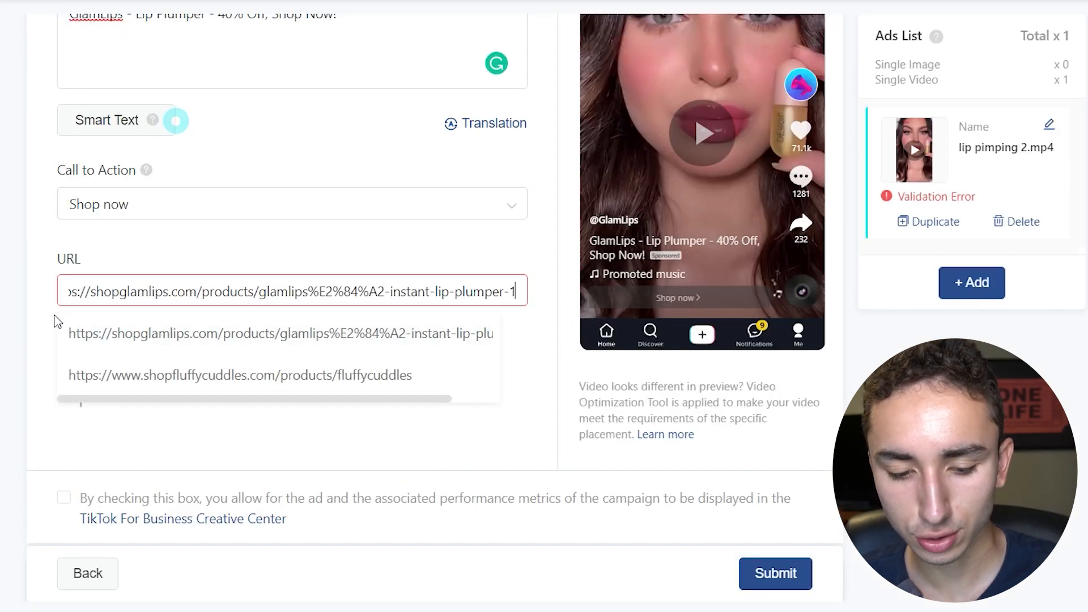
pyautogui.click(91, 273)
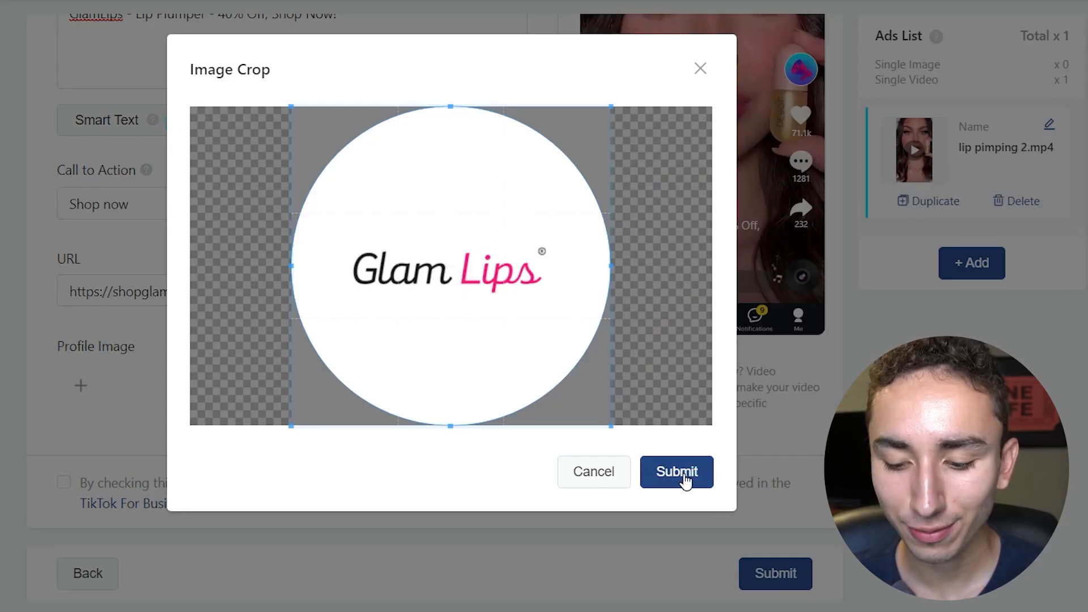
pyautogui.click(684, 479)
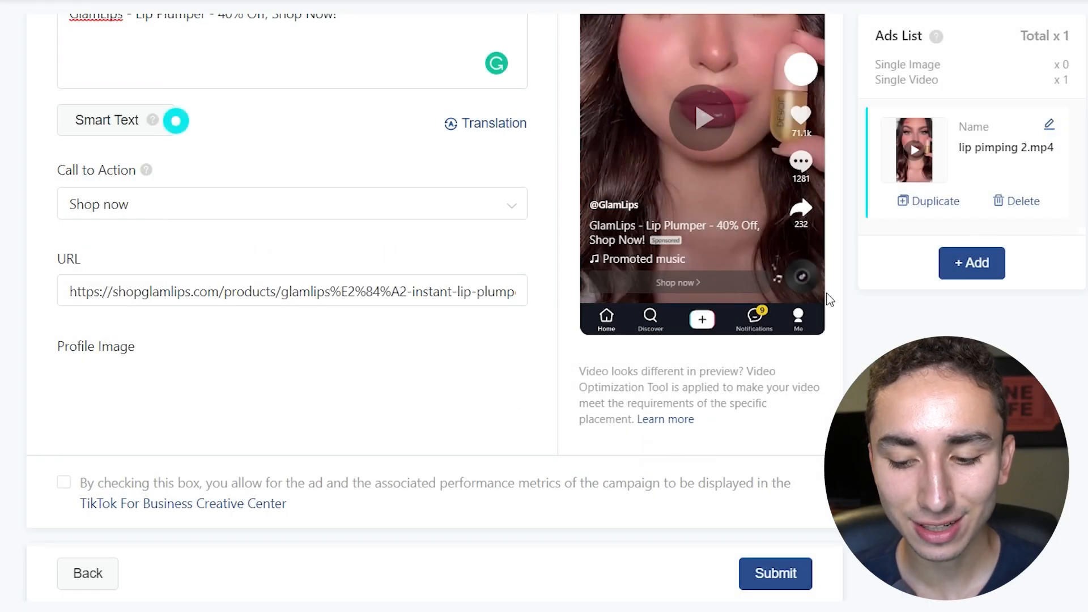
# Duplicate the finished ad and set the copy's video to "lip pimping 2.mp4" from the video library
pyautogui.scroll(15, 416, 440)
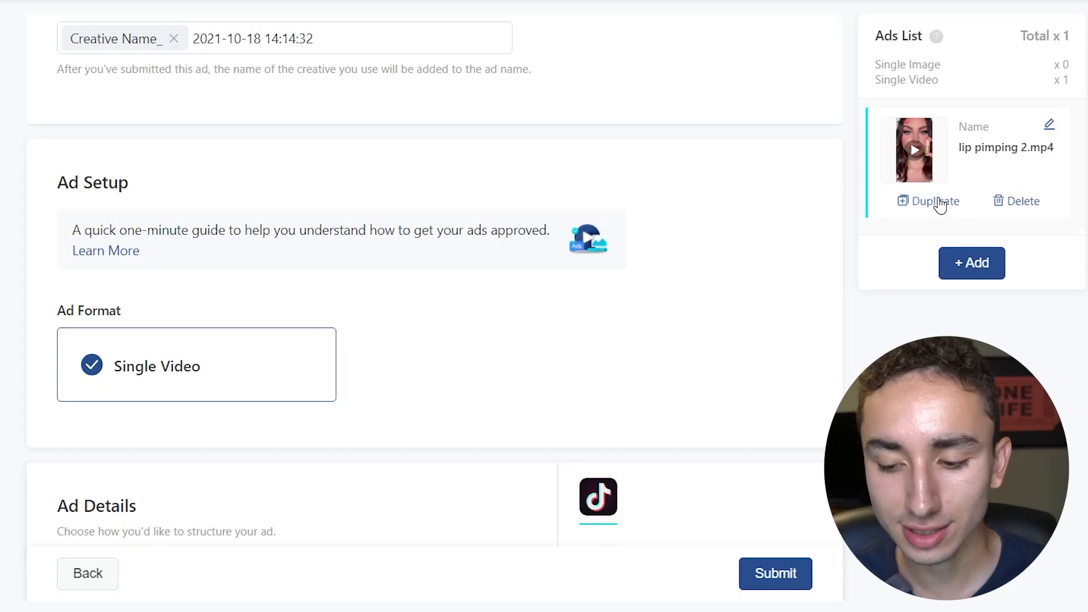
pyautogui.click(935, 202)
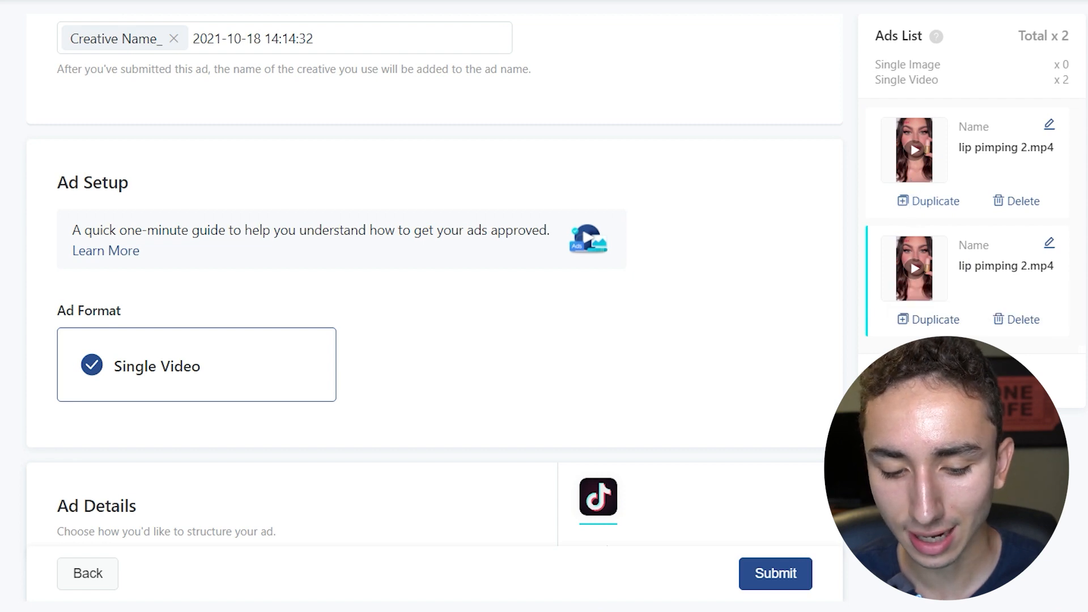
pyautogui.scroll(-8, 415, 323)
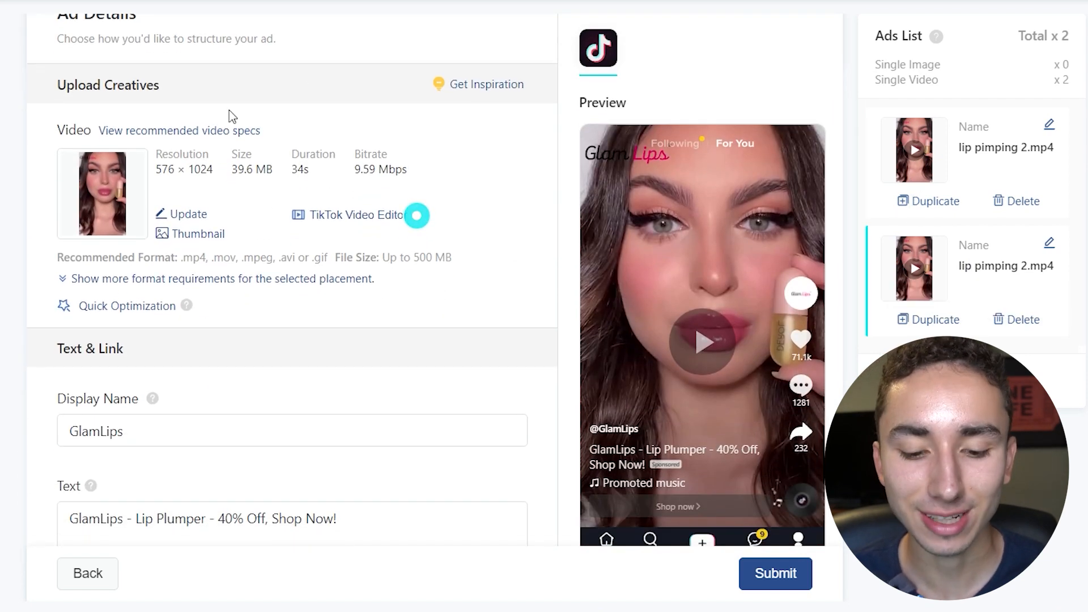
pyautogui.click(175, 213)
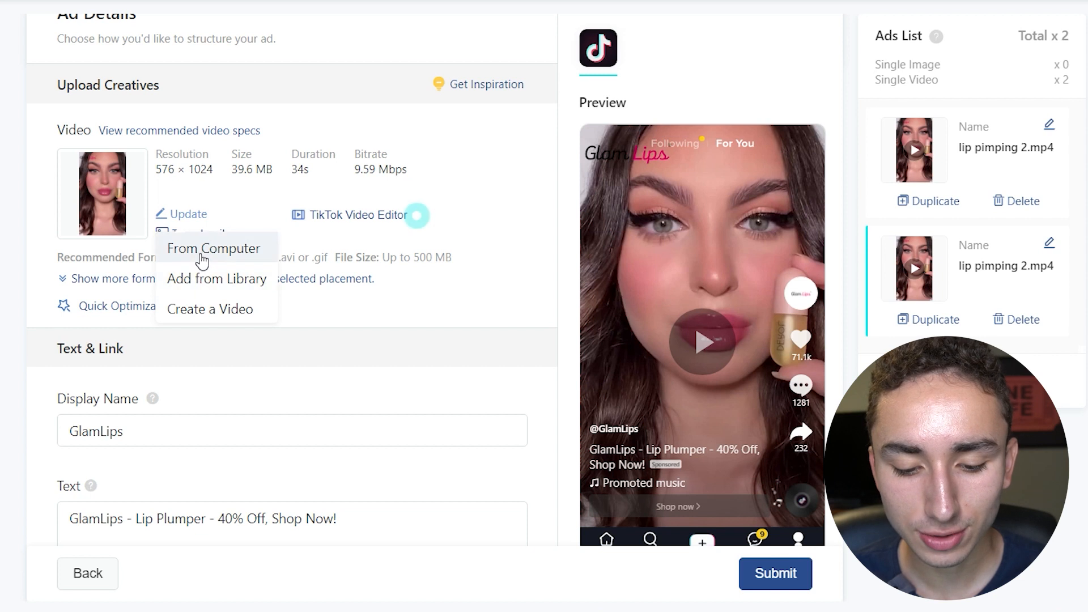
pyautogui.click(202, 280)
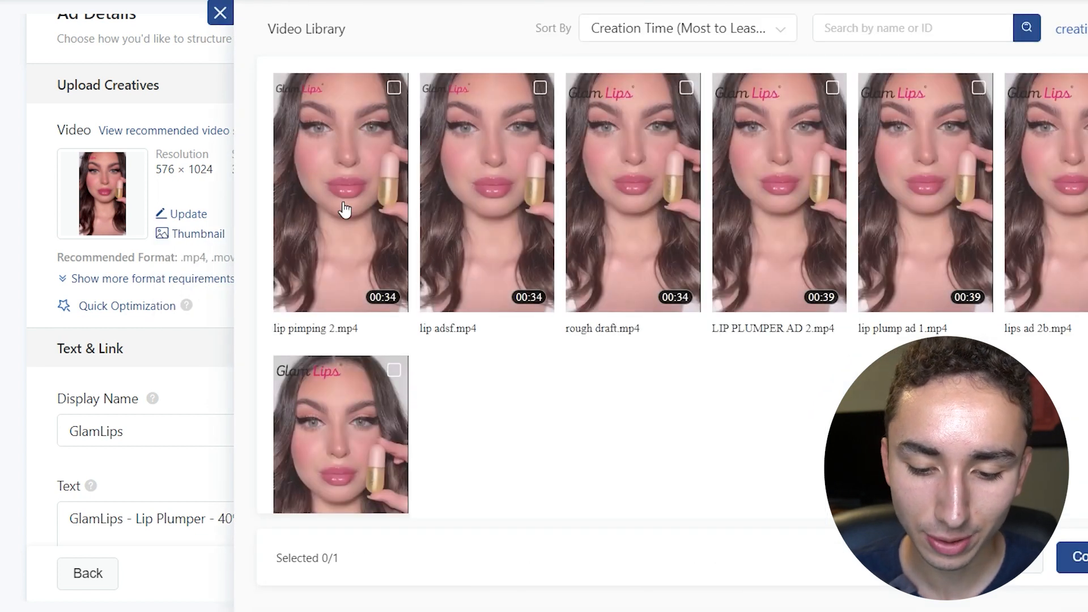
pyautogui.click(344, 211)
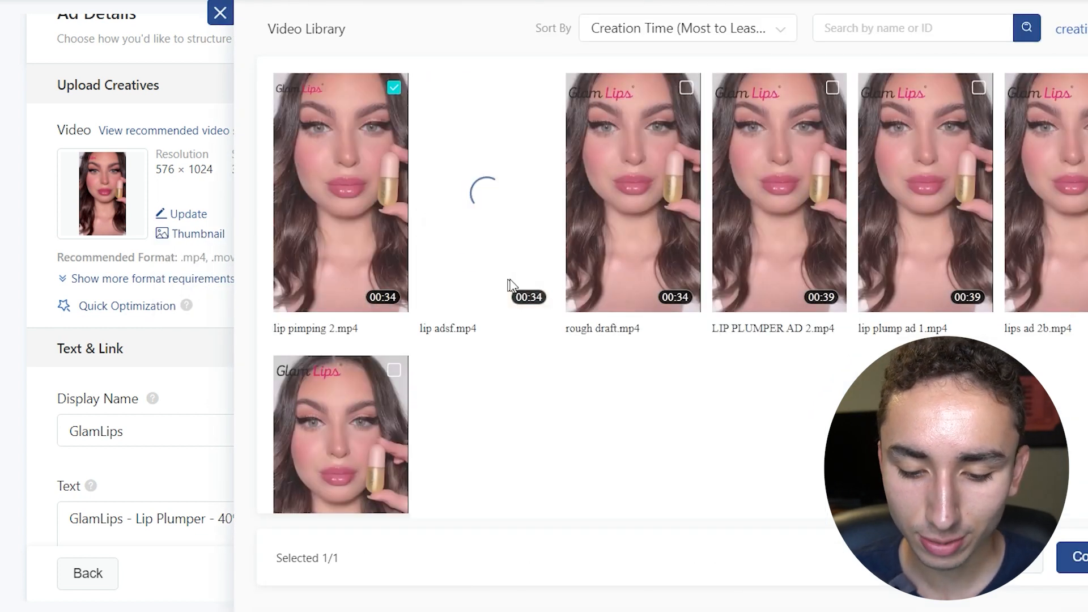
pyautogui.click(1073, 557)
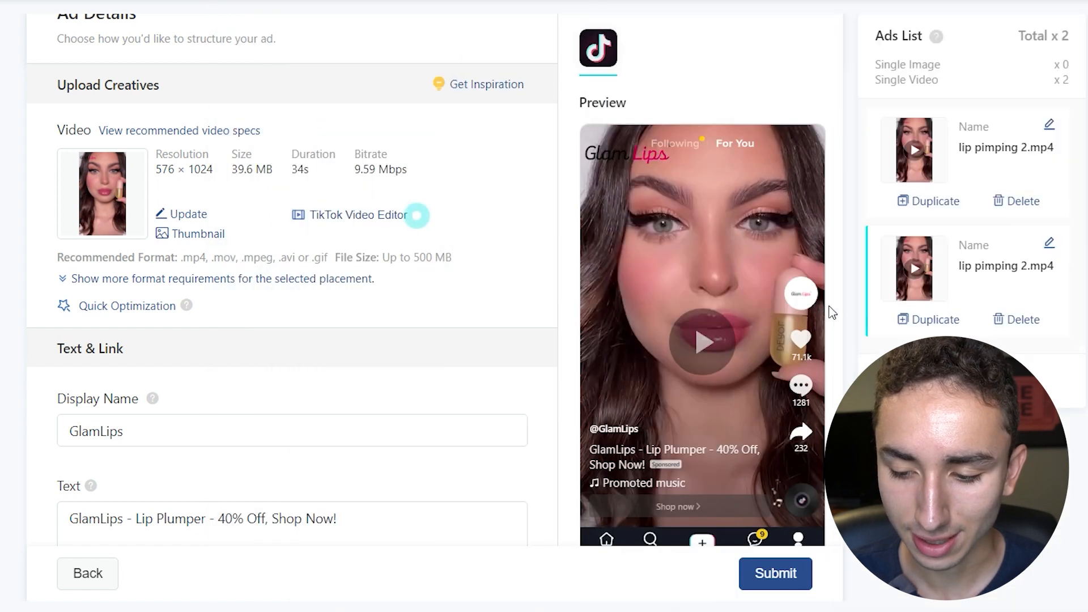
# Submit both ads and make one copy of the "Beauty & Personal Care / Beauty & Style" ad group in the existing GlamLips campaign
pyautogui.scroll(7, 806, 415)
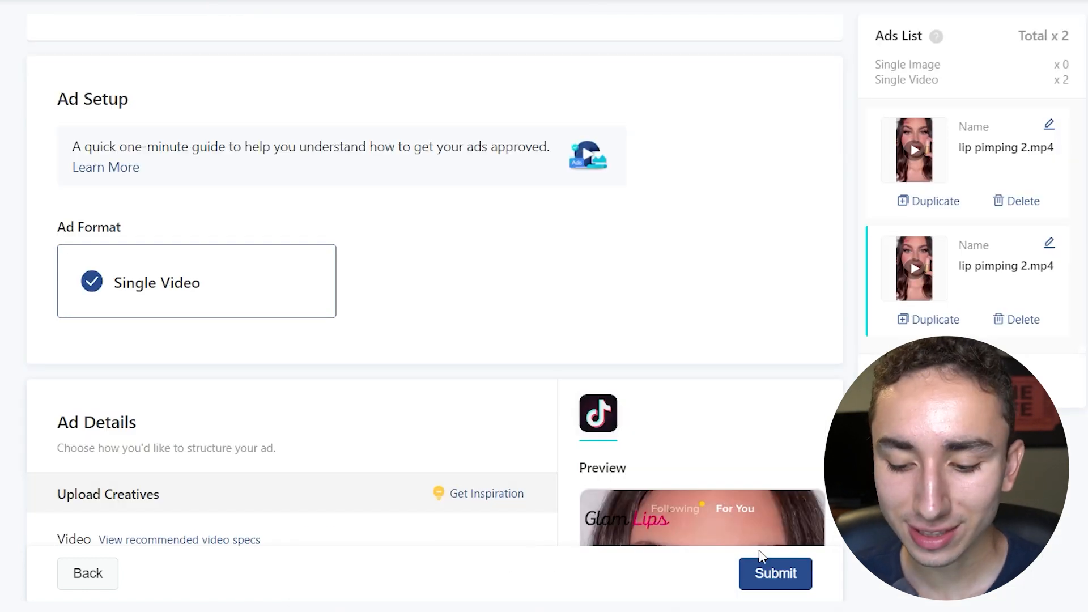
pyautogui.click(774, 578)
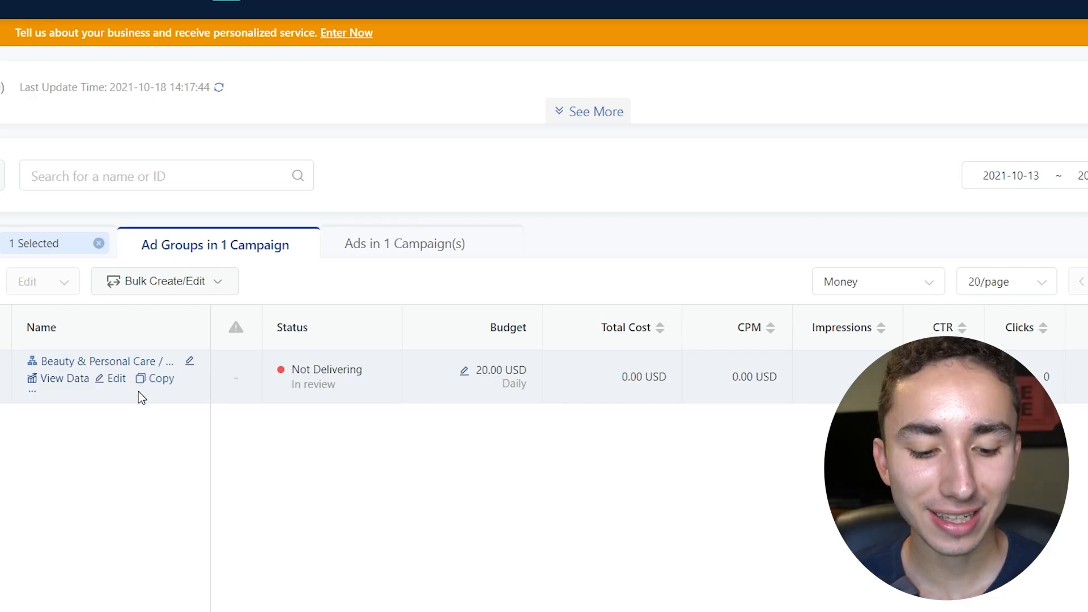
pyautogui.click(156, 380)
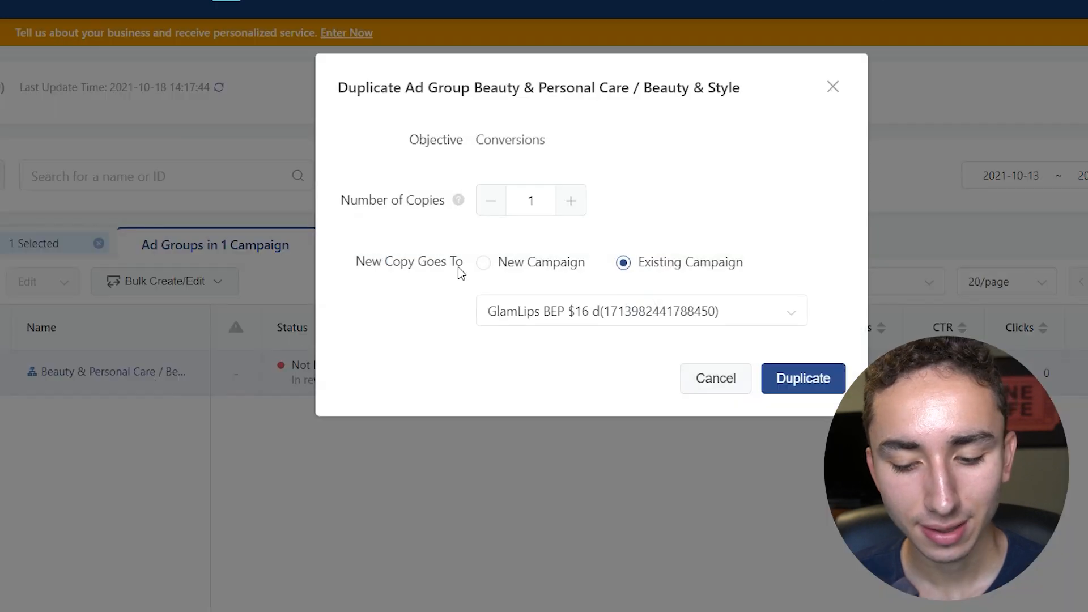
pyautogui.click(819, 382)
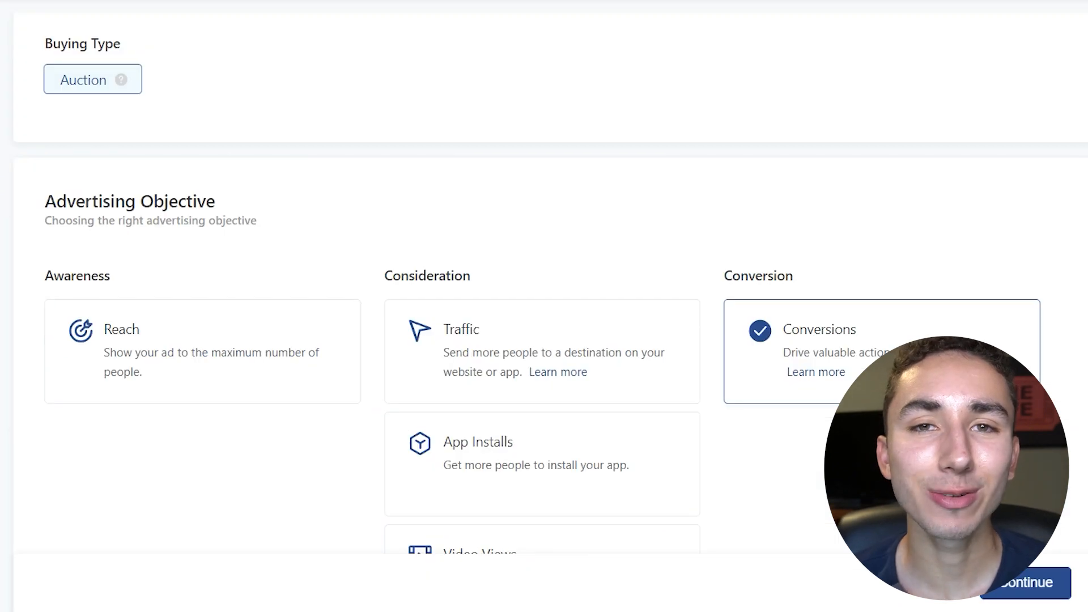
pyautogui.scroll(-1, 551, 288)
pyautogui.scroll(-10, 551, 281)
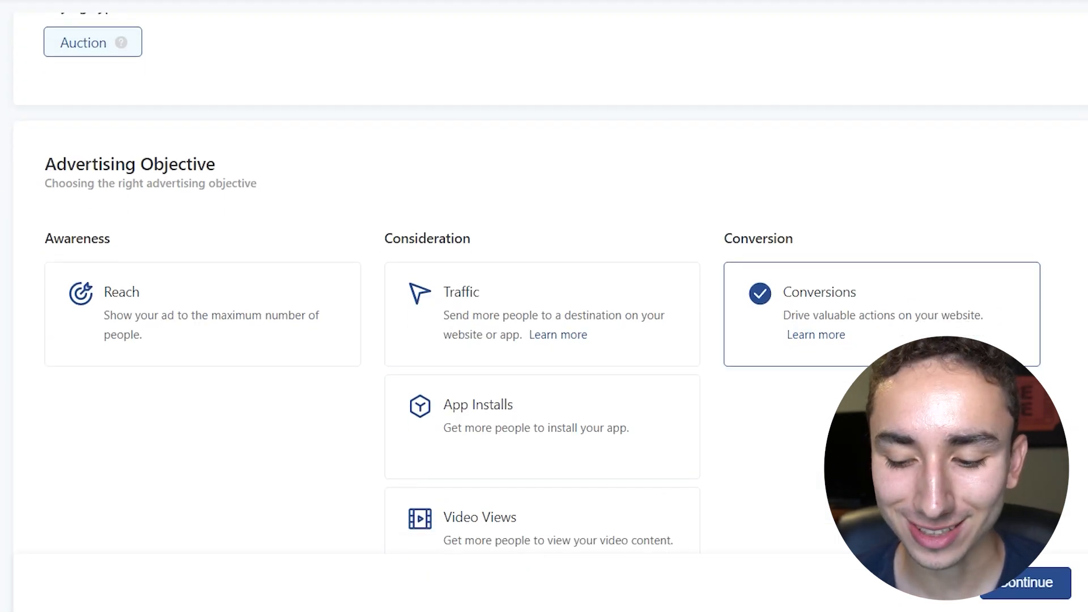
# Name the new conversions campaign "BubbleBlaster BEP $14" and continue to its ad group settings
pyautogui.scroll(-3, 389, 111)
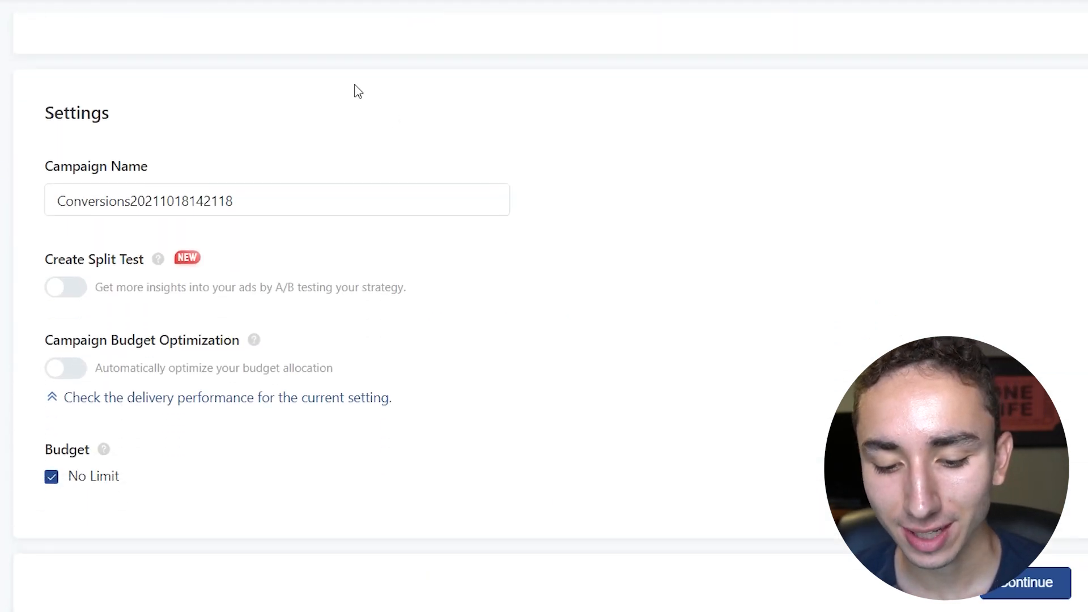
pyautogui.click(360, 204)
pyautogui.hotkey('ctrl', 'a')
pyautogui.write('Bubb')
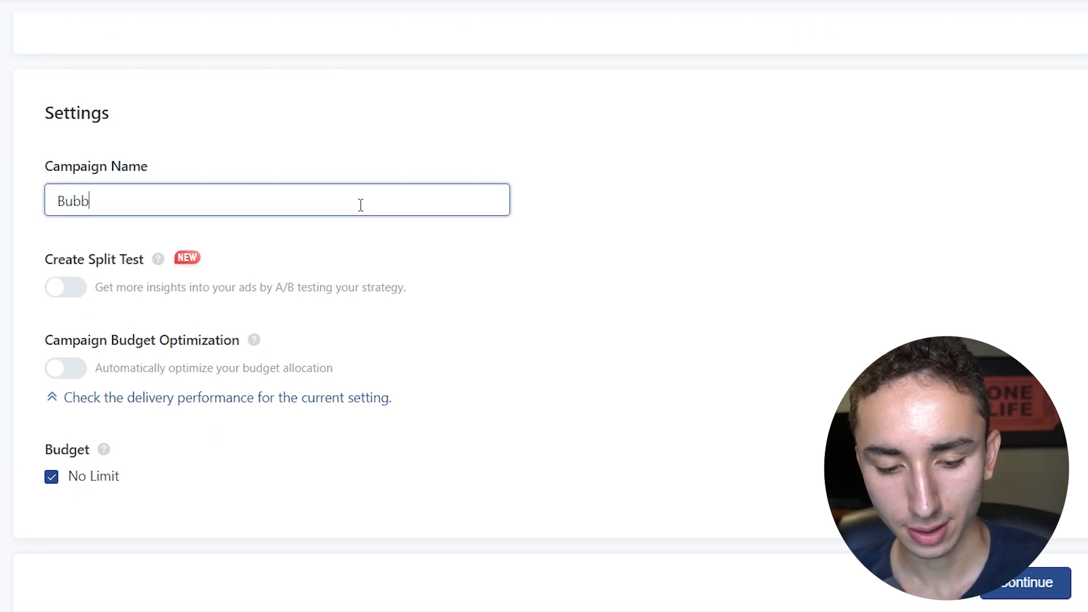
pyautogui.write('leBlaster BEP ')
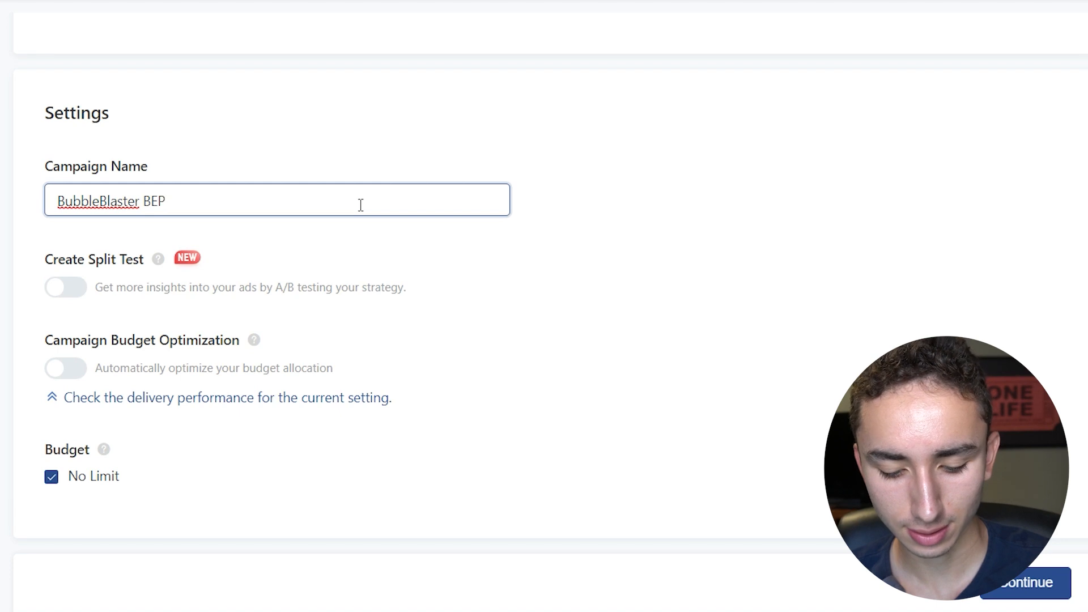
pyautogui.write('$14')
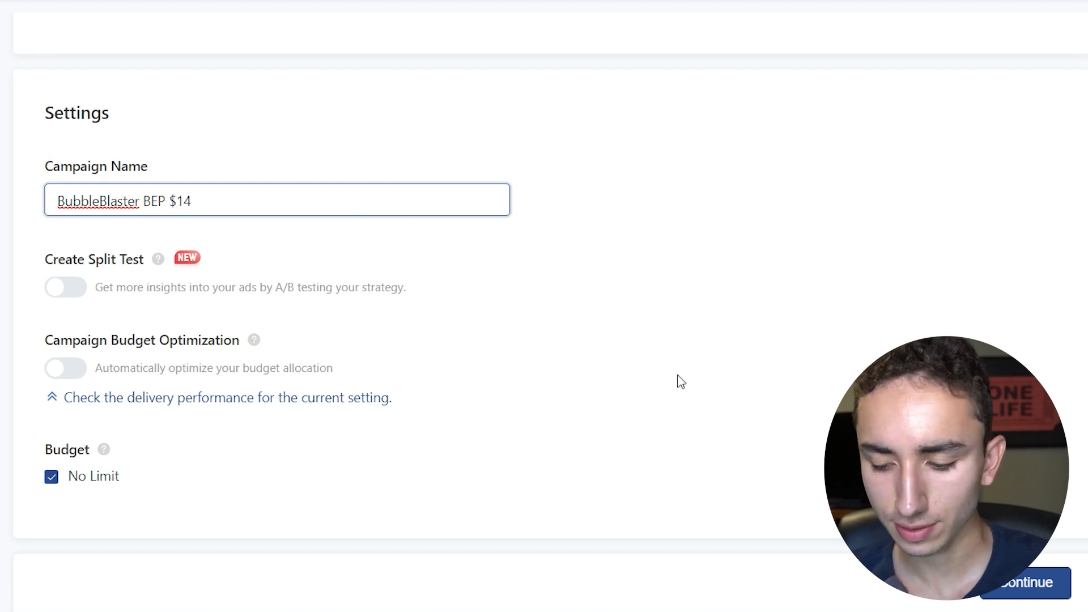
pyautogui.click(1012, 582)
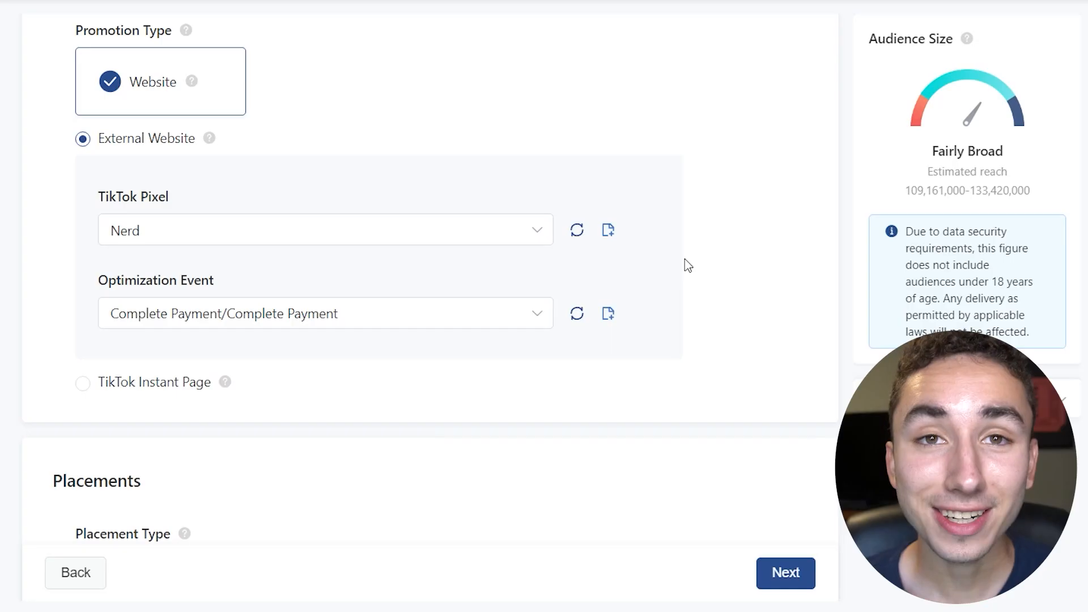
# Switch the ad group to manual placement and exclude News Feed App Series and Pangle, leaving only TikTok selected
pyautogui.scroll(-8, 431, 276)
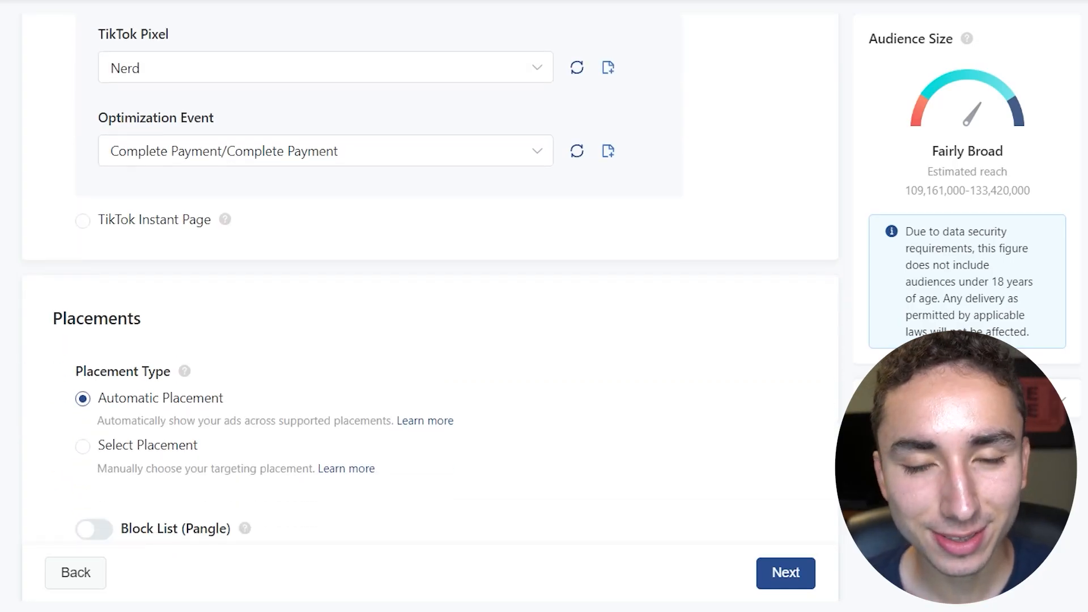
pyautogui.scroll(-1, 268, 180)
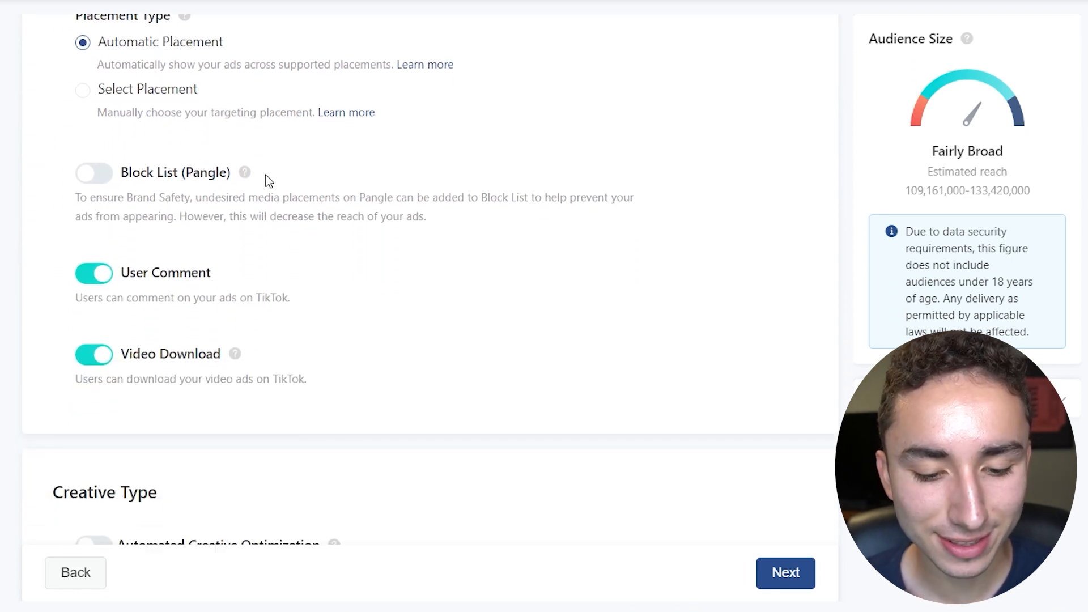
pyautogui.click(119, 96)
pyautogui.click(105, 233)
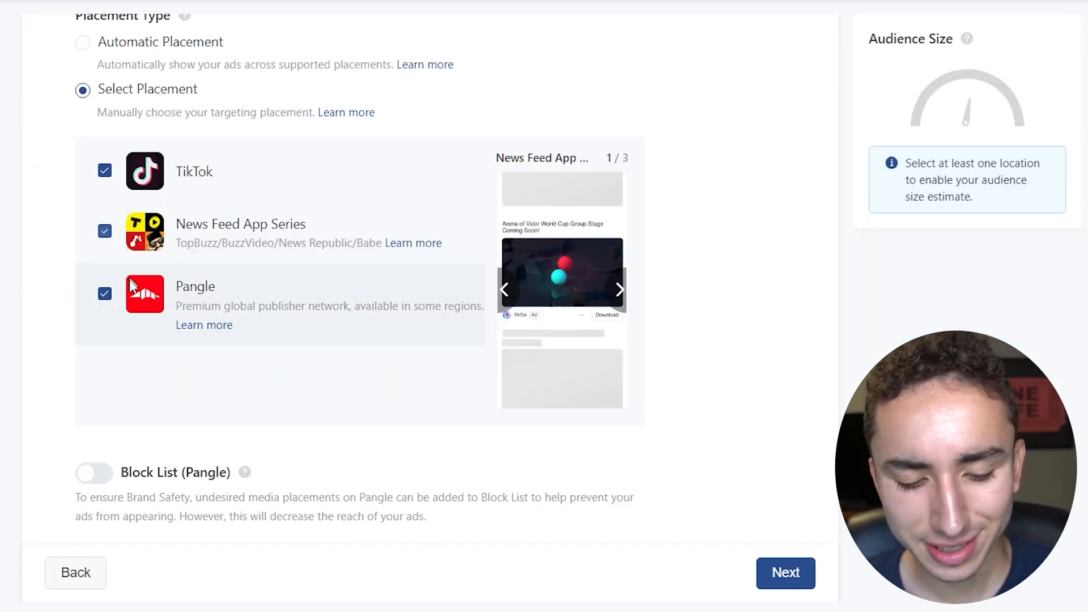
pyautogui.click(105, 295)
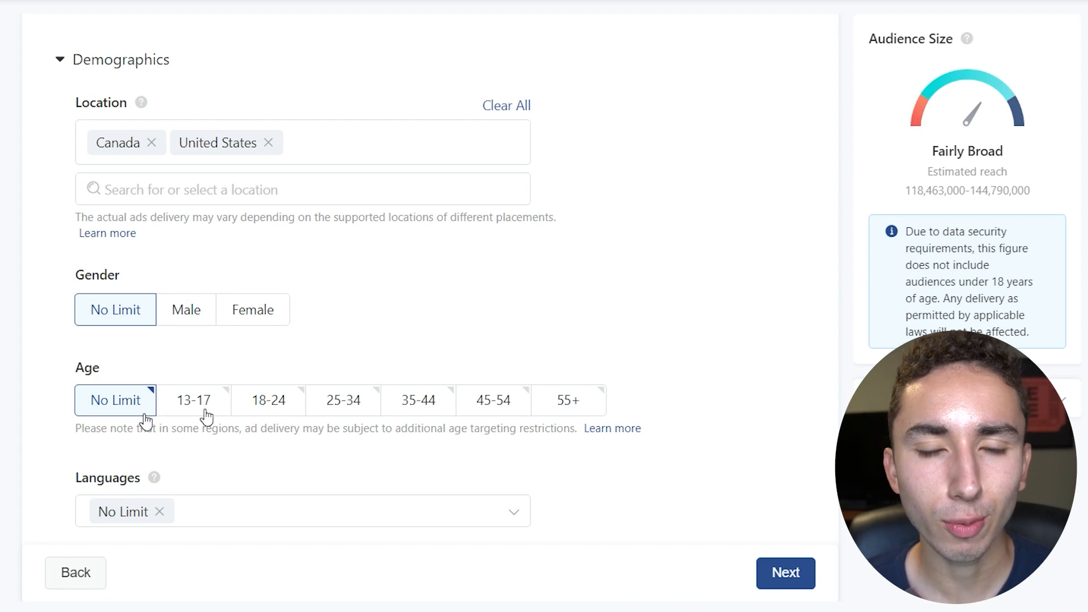
# Try limiting the age targeting to 25-34, 35-44, 45-54 and 55+, and reset it to No Limit
pyautogui.click(329, 399)
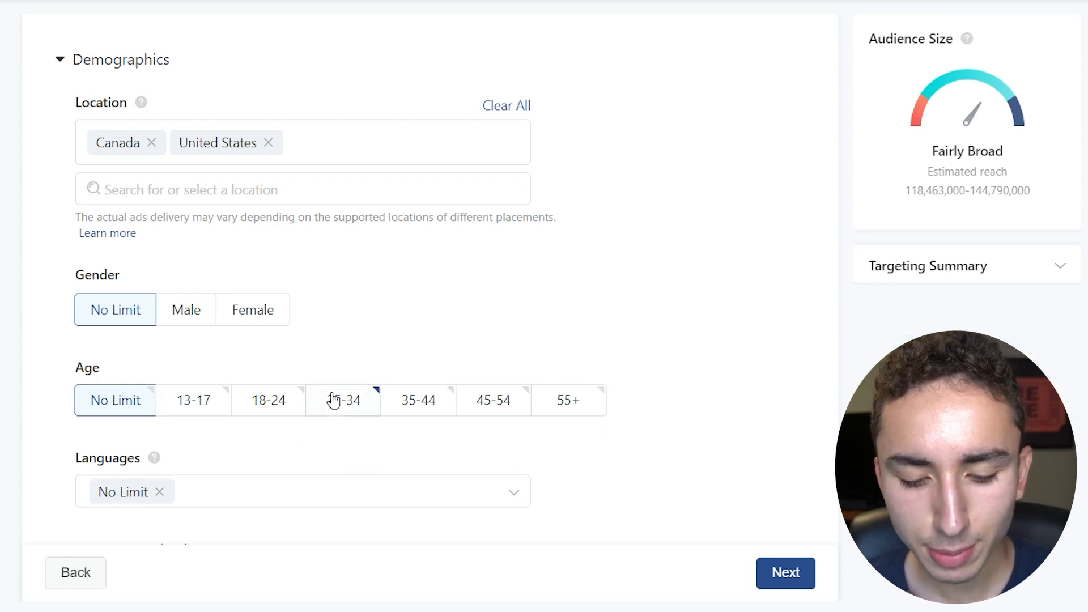
pyautogui.click(417, 407)
pyautogui.click(568, 400)
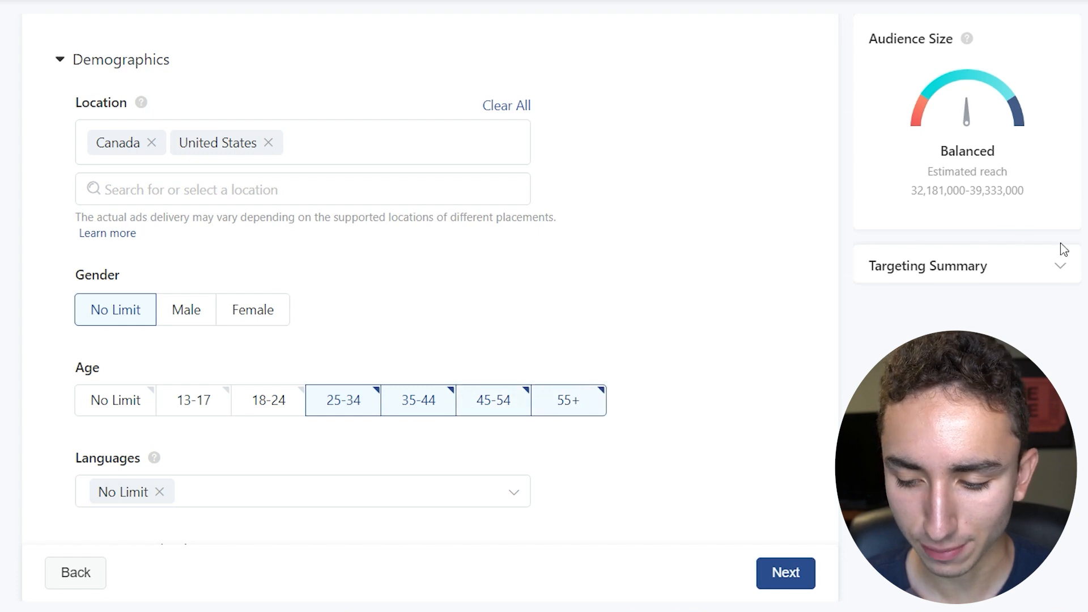
pyautogui.scroll(-3, 425, 264)
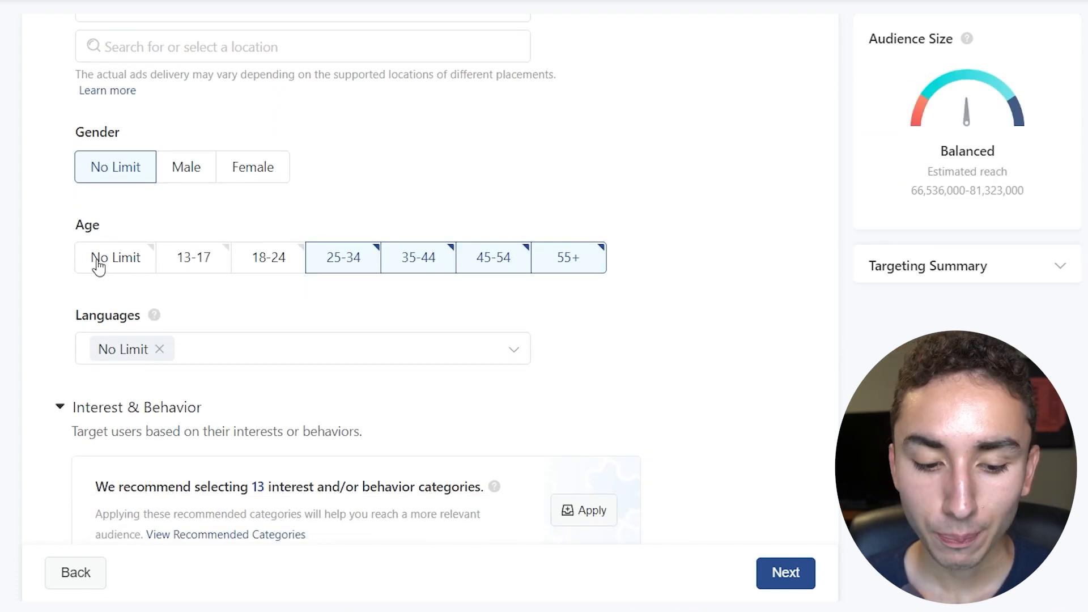
pyautogui.click(98, 262)
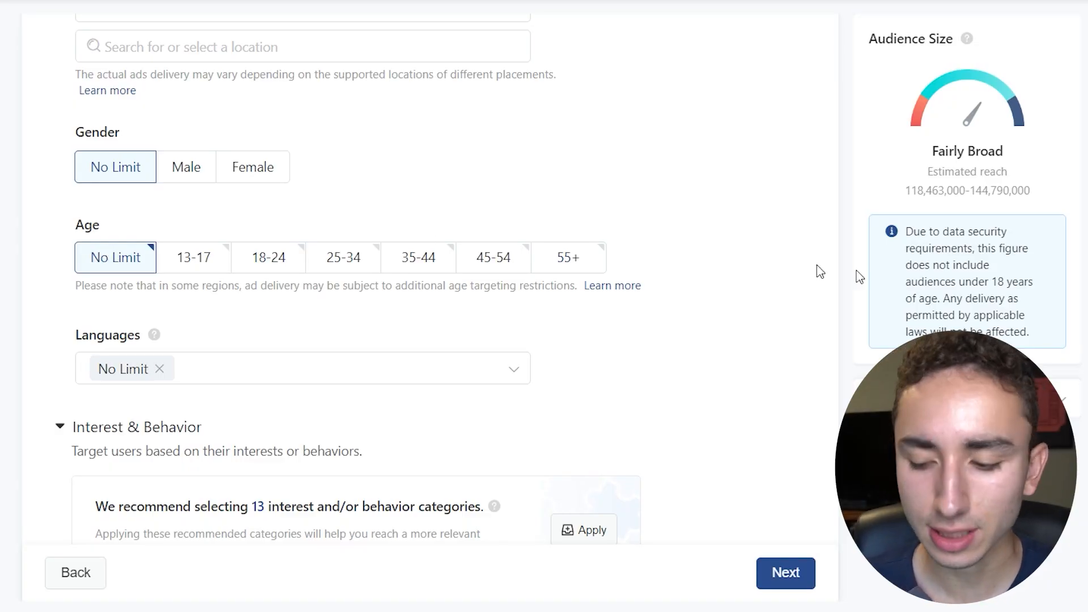
# Add "Baby, Kids & Maternity" as a targeted interest for the ad group
pyautogui.scroll(-7, 371, 278)
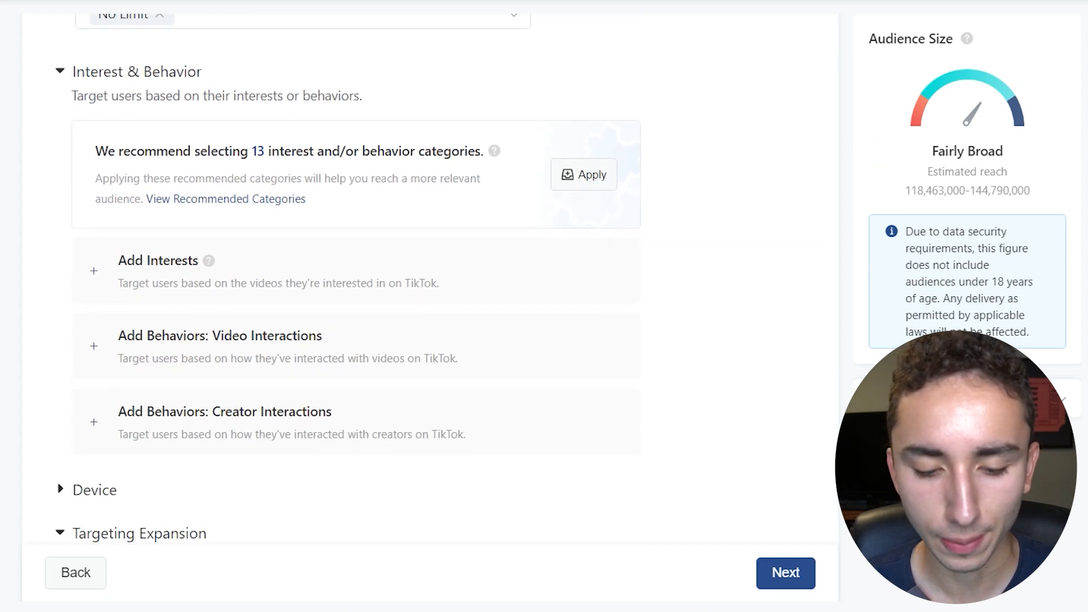
pyautogui.click(311, 235)
pyautogui.click(236, 310)
pyautogui.moveTo(570, 133); pyautogui.dragTo(554, 277)
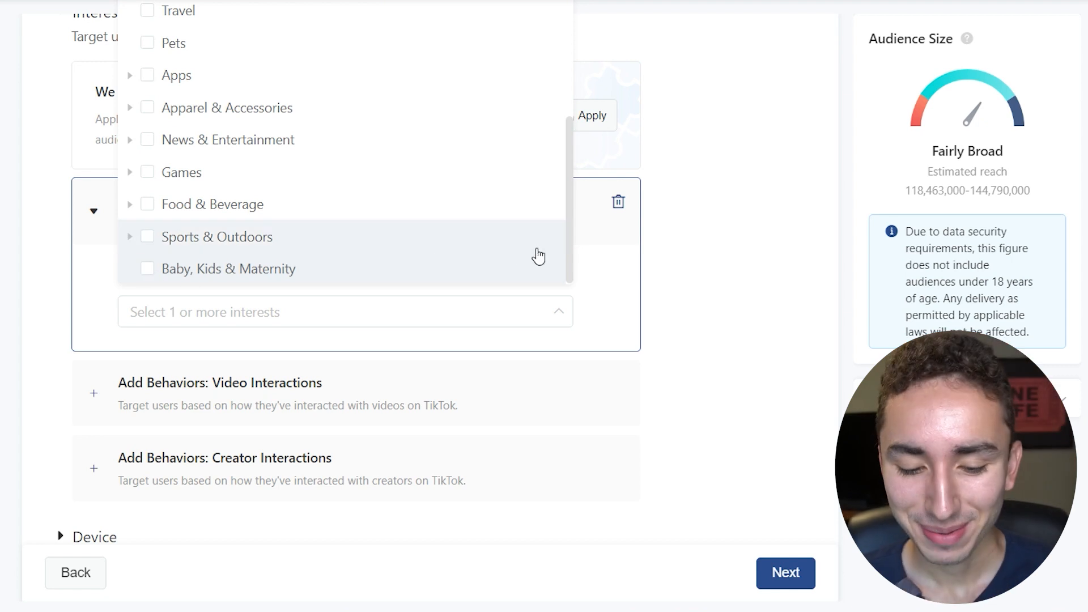
pyautogui.click(143, 269)
pyautogui.click(680, 356)
# Add a video interaction behavior for people who watched Lifestyle videos to the end within 15 days
pyautogui.click(215, 428)
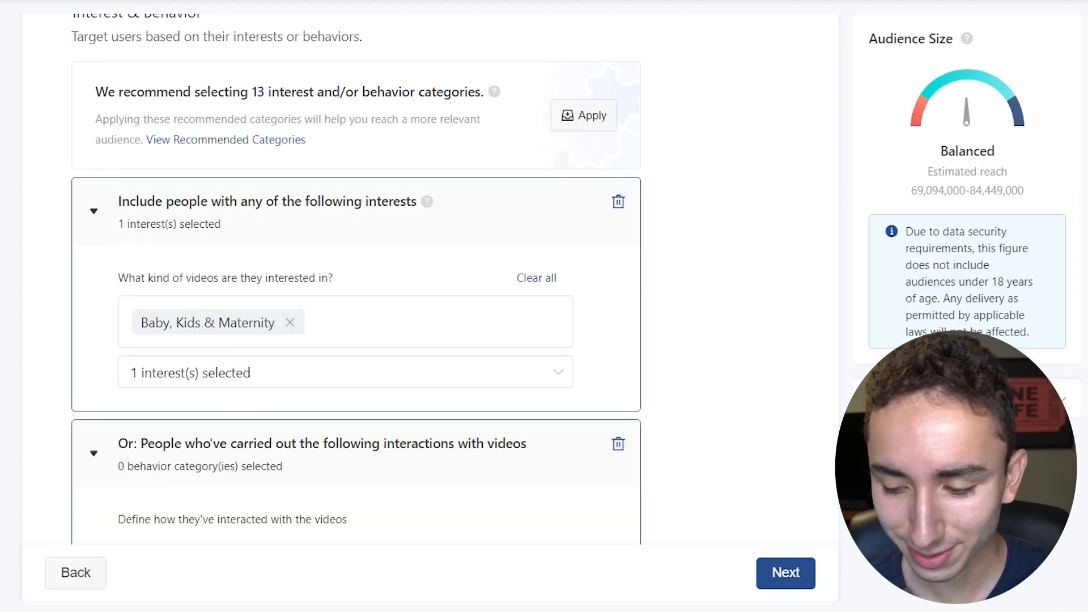
pyautogui.scroll(-7, 299, 165)
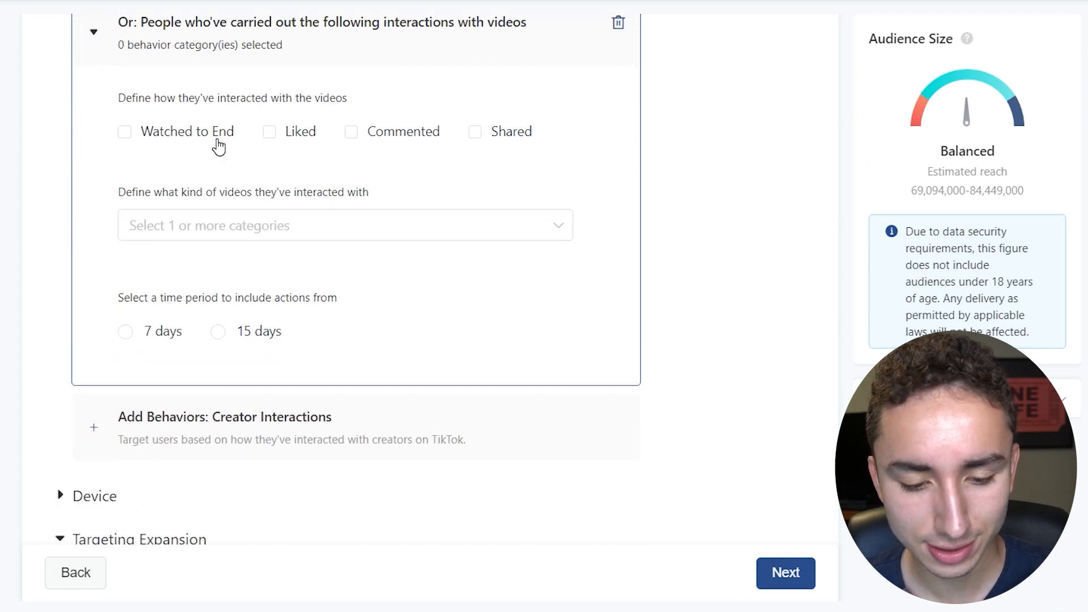
pyautogui.click(218, 140)
pyautogui.click(249, 331)
pyautogui.click(289, 232)
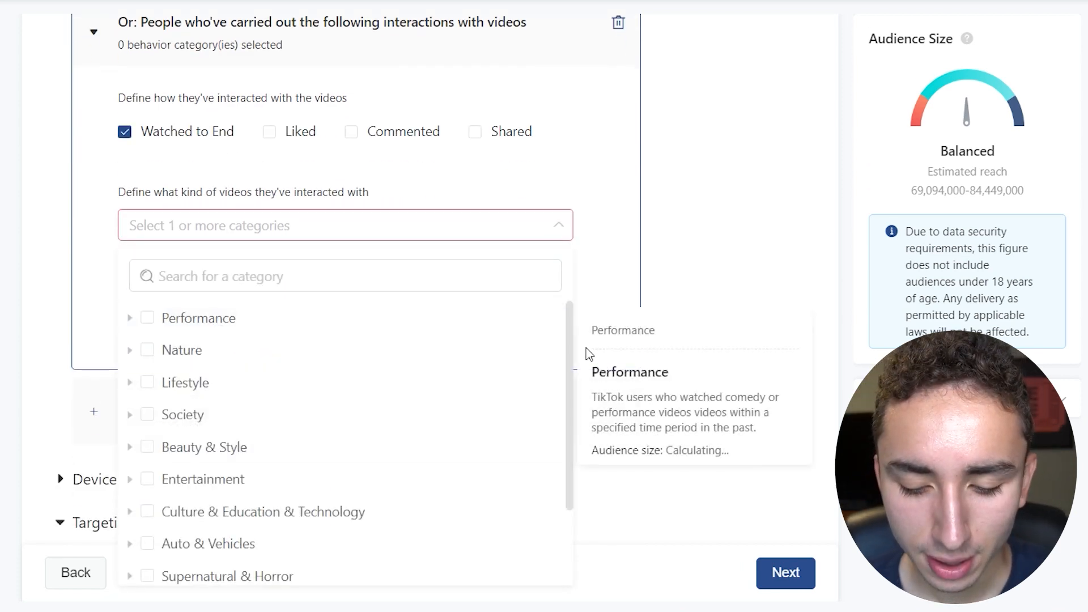
pyautogui.moveTo(568, 340)
pyautogui.mouseDown()
pyautogui.moveTo(568, 382)
pyautogui.moveTo(564, 322)
pyautogui.mouseUp()
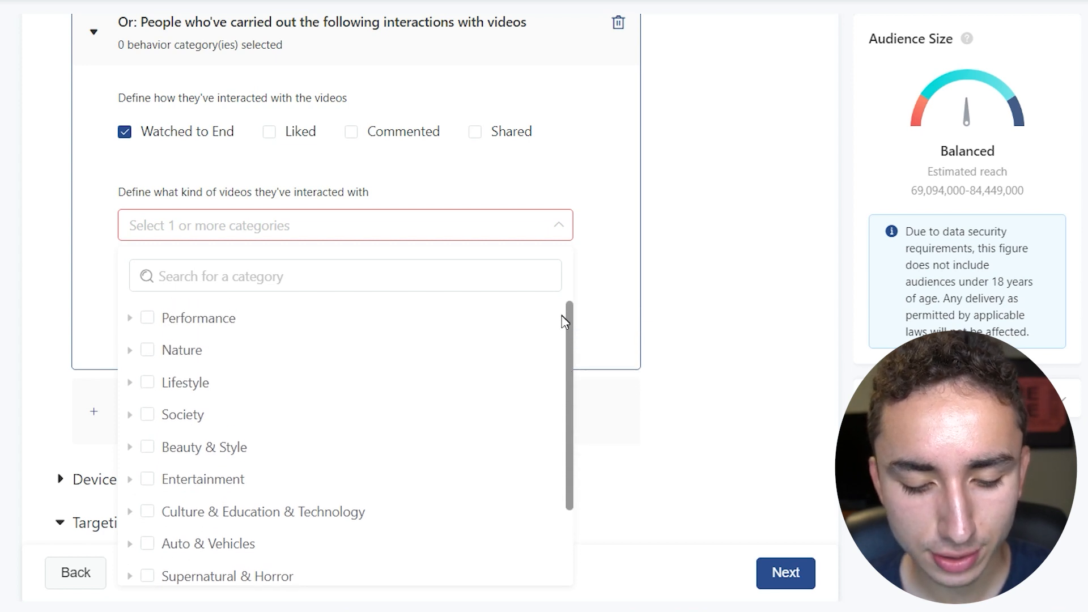
pyautogui.click(147, 382)
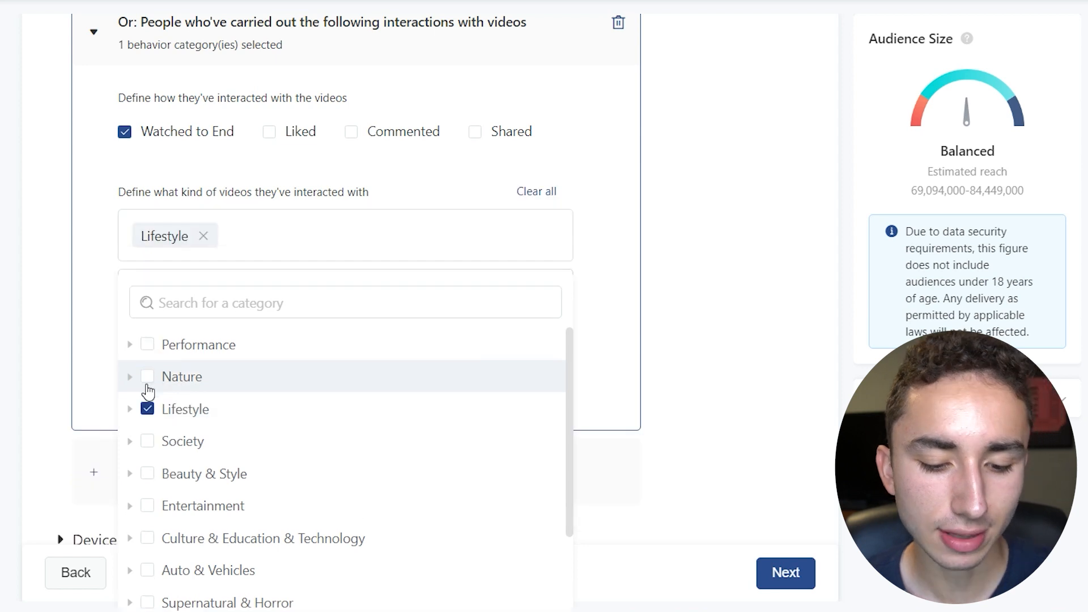
pyautogui.click(46, 347)
pyautogui.scroll(-10, 430, 287)
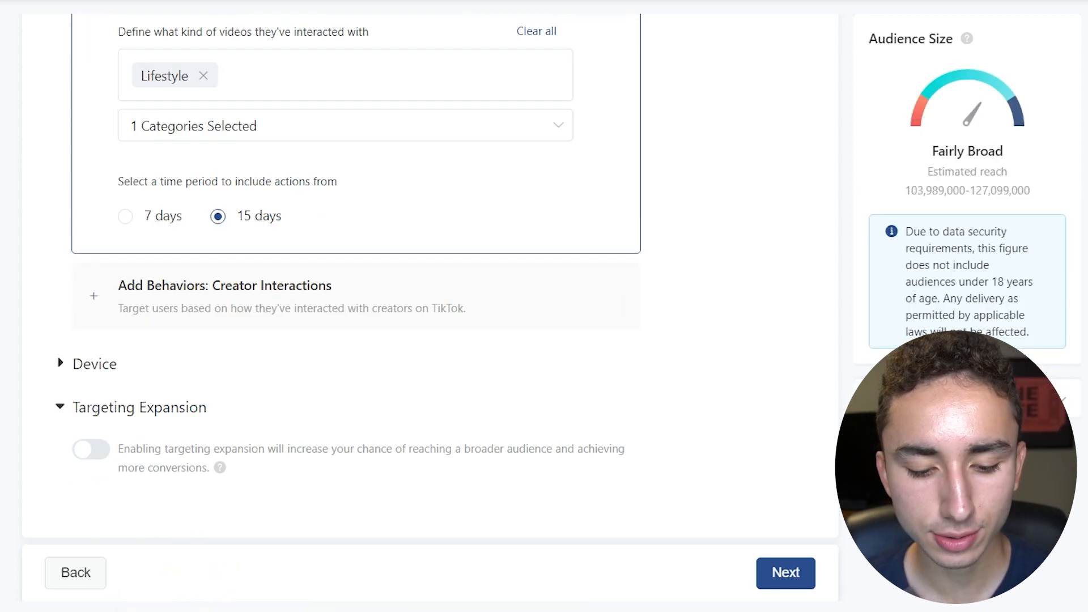
# Give the ad the display name "BubbleBlaster" and the text "BubbleBlaster - Bubble Gatling Gun- 40% Off, Shop Now!"
pyautogui.scroll(-1, 345, 233)
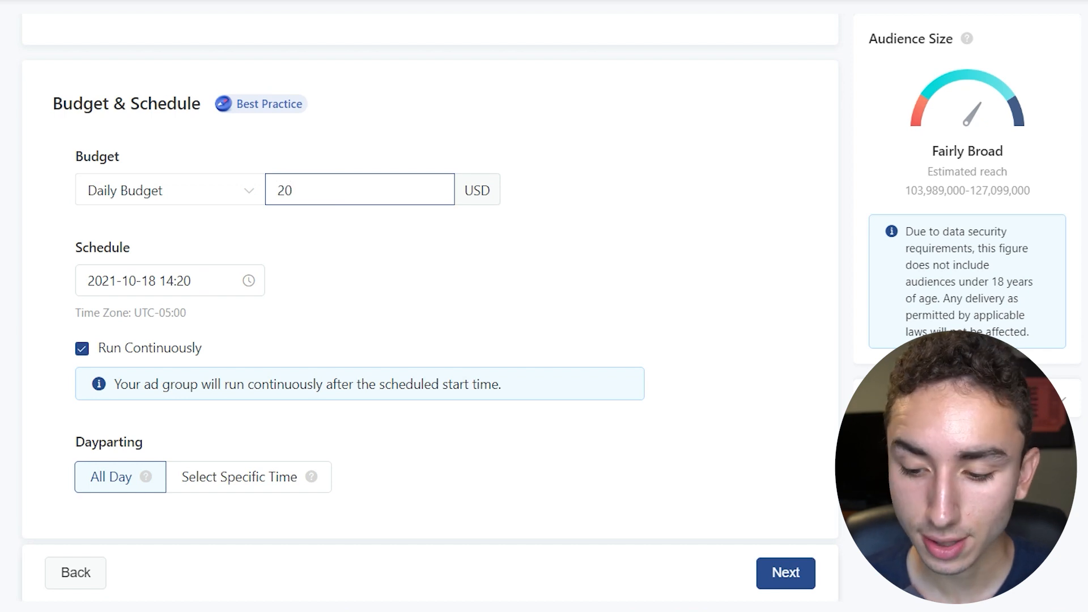
pyautogui.scroll(-6, 430, 288)
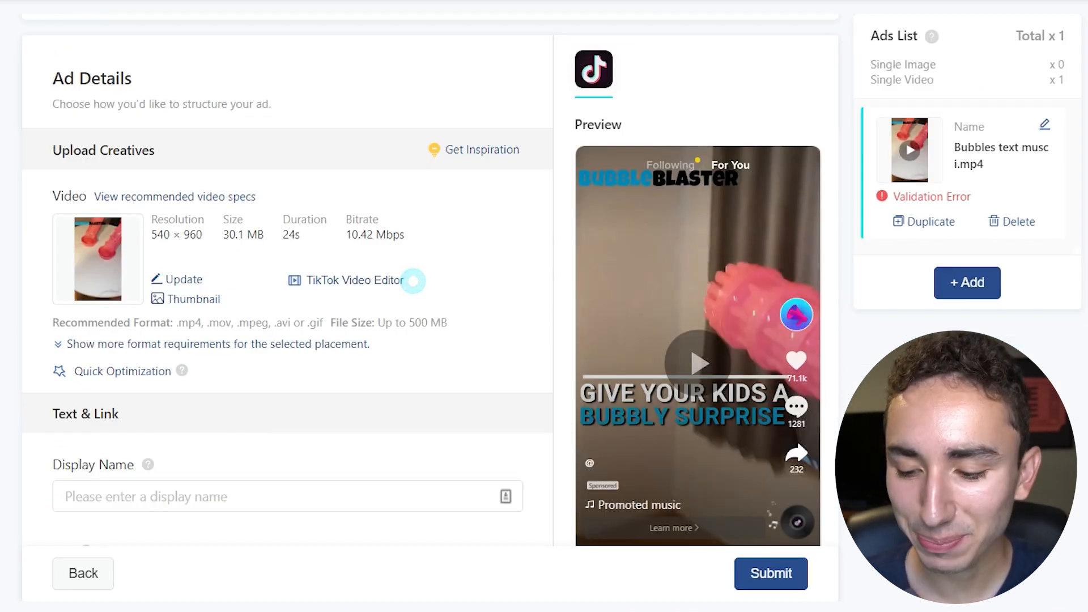
pyautogui.scroll(-5, 413, 281)
pyautogui.click(287, 214)
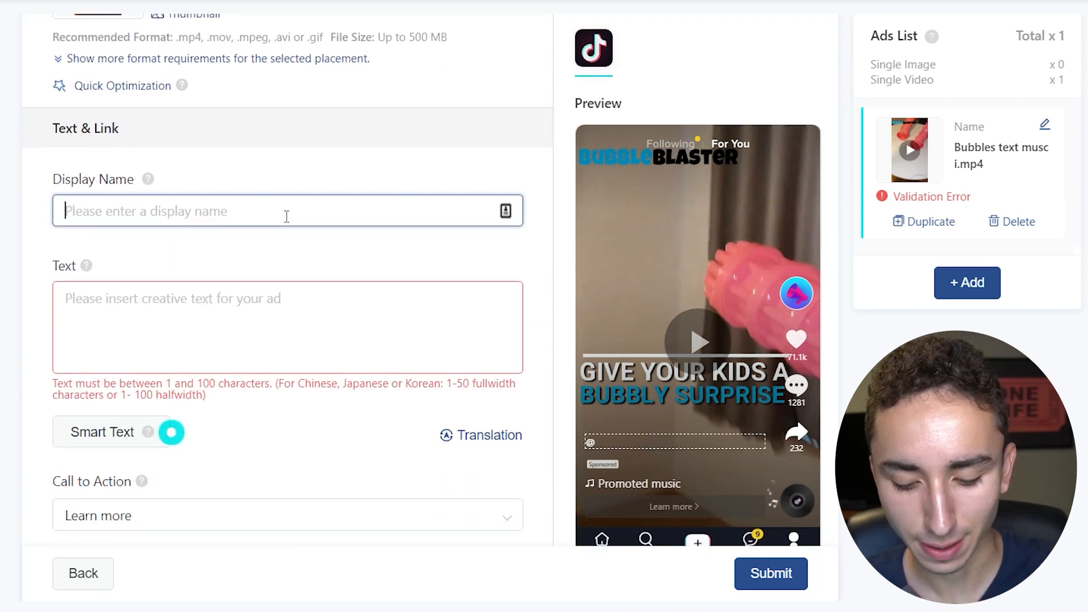
pyautogui.write('BubbleBlaster')
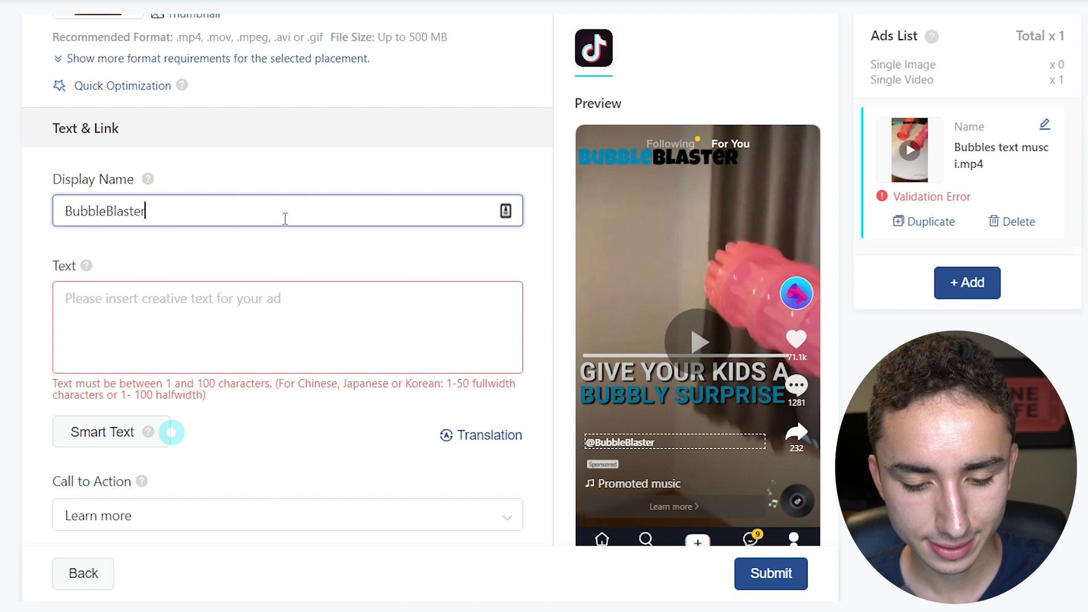
pyautogui.click(253, 306)
pyautogui.write('BubbleBlaster -')
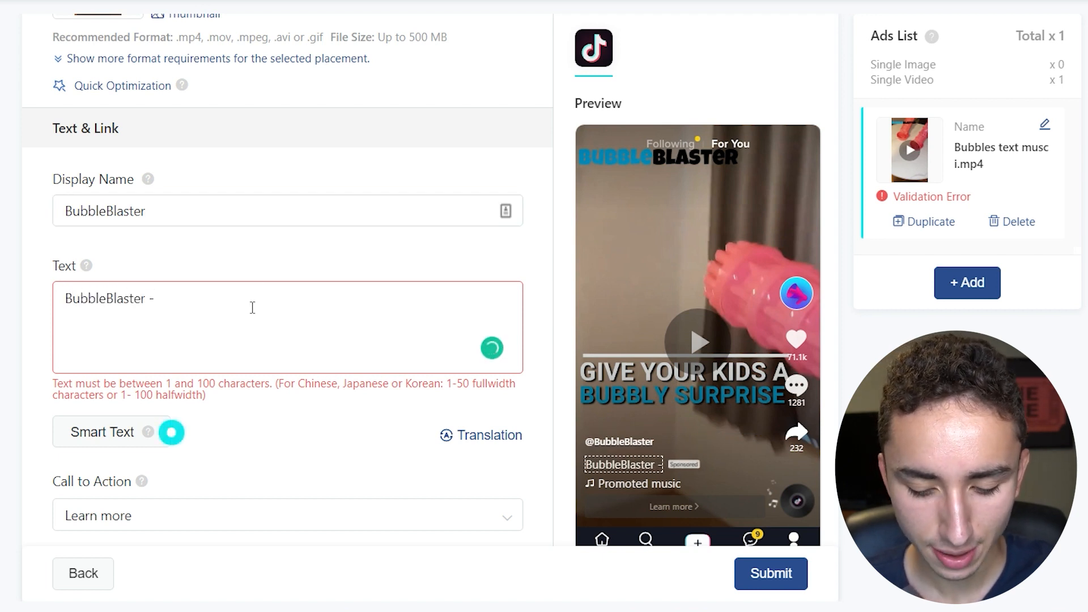
pyautogui.write('Bubble Gatling Gun--')
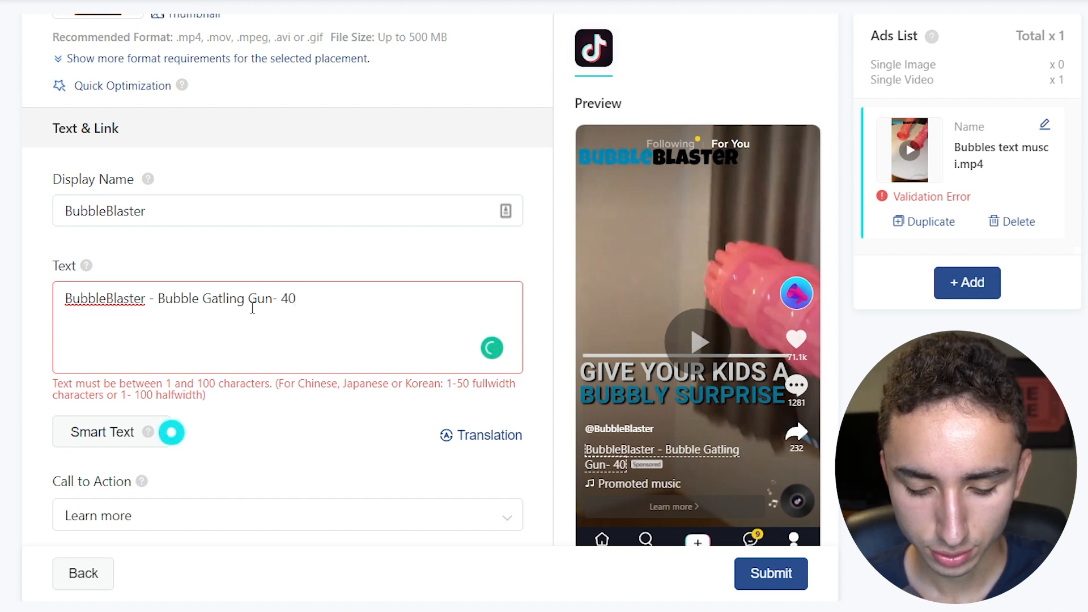
pyautogui.write('40% Off, SH')
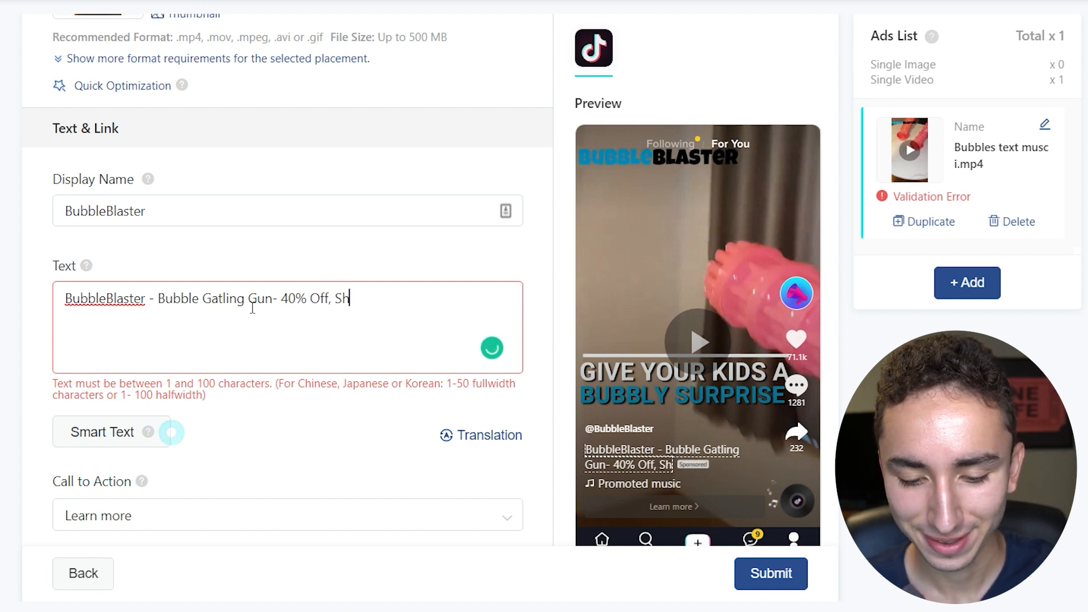
pyautogui.write('op Now!')
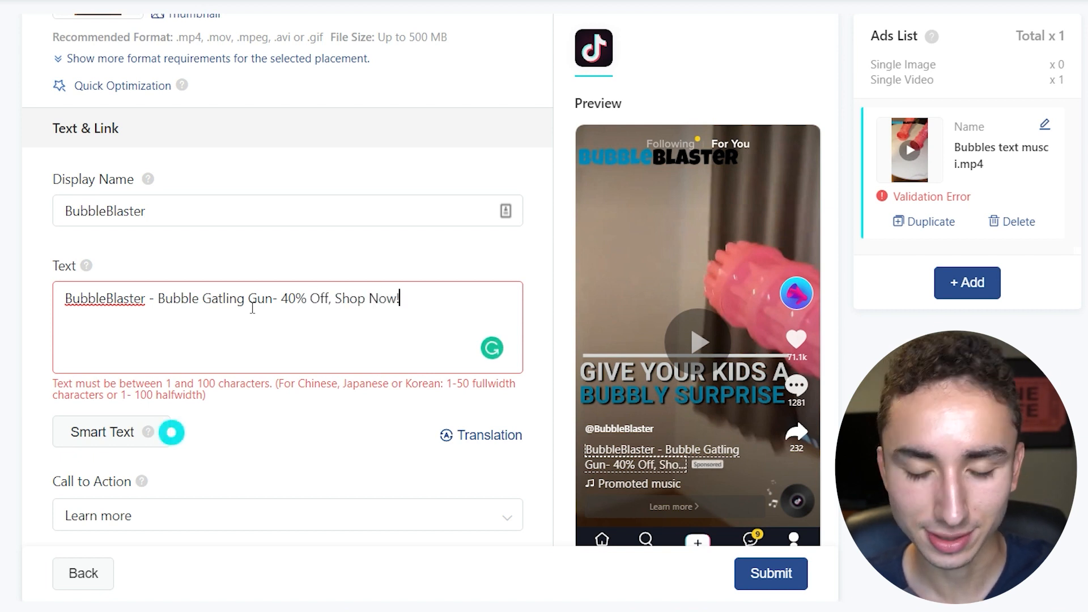
# Set the BubbleBlaster ad's call to action to "Shop now"
pyautogui.scroll(-5, 121, 240)
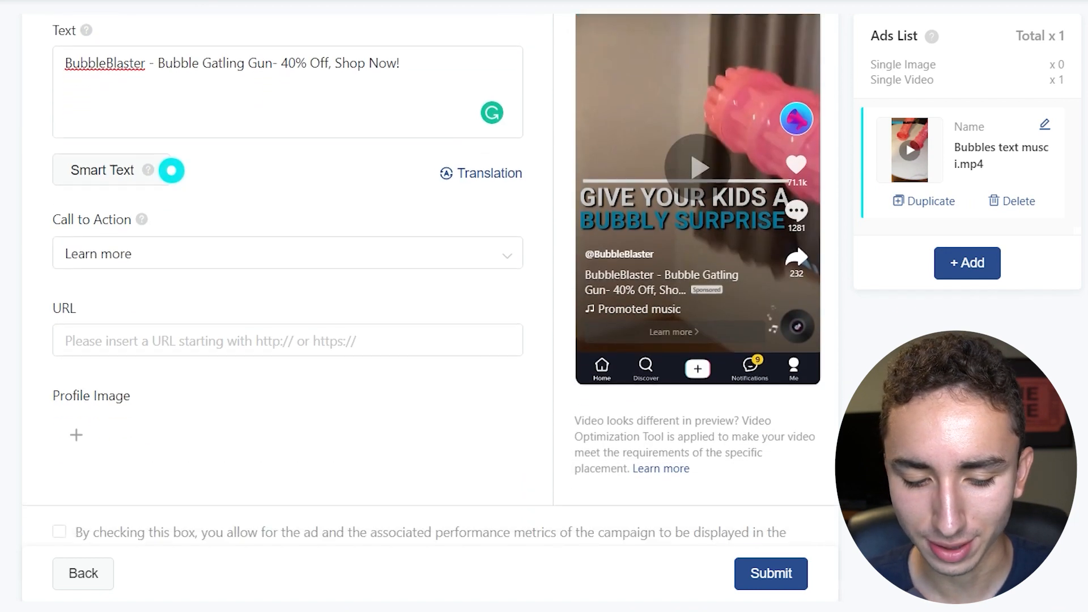
pyautogui.click(141, 196)
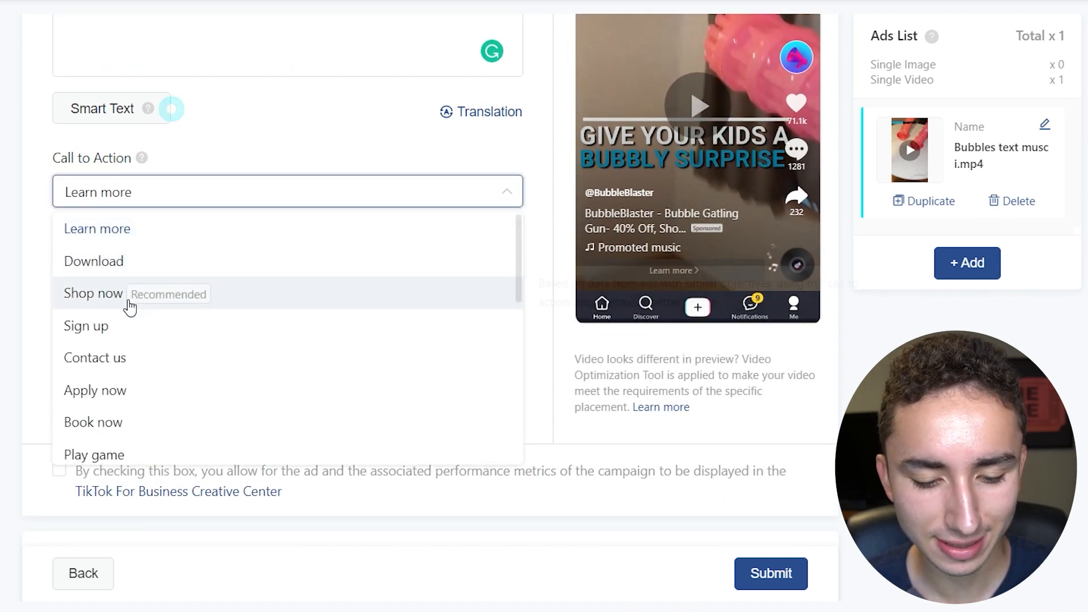
pyautogui.click(128, 296)
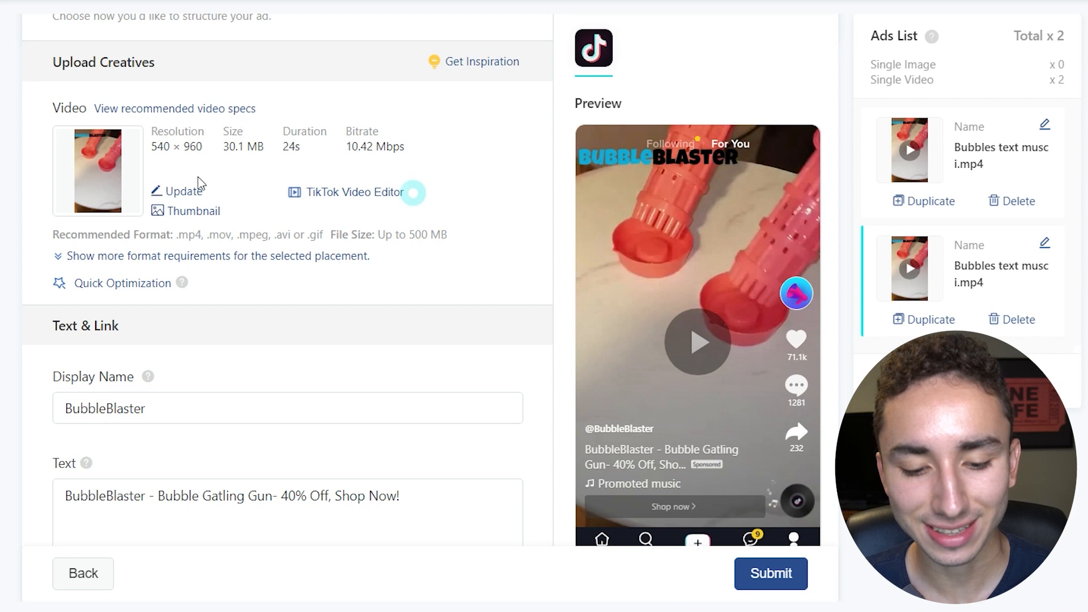
# Use library videos for the duplicated BubbleBlaster ads: "Bubbles no text final.mp4" for the second and the 24-second TikMate_online video for the third
pyautogui.moveTo(189, 191)
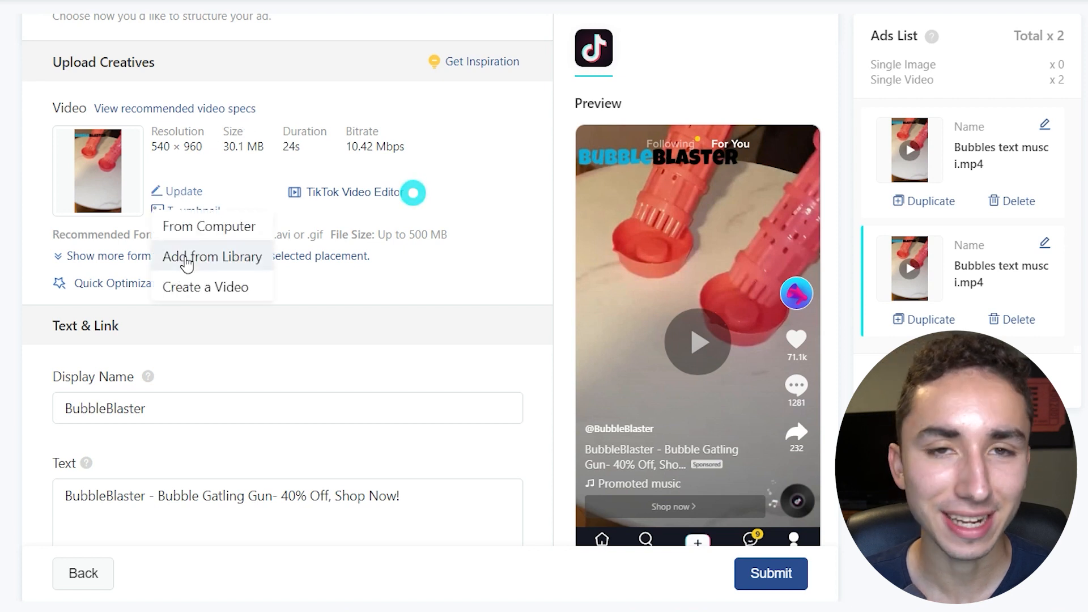
pyautogui.click(187, 259)
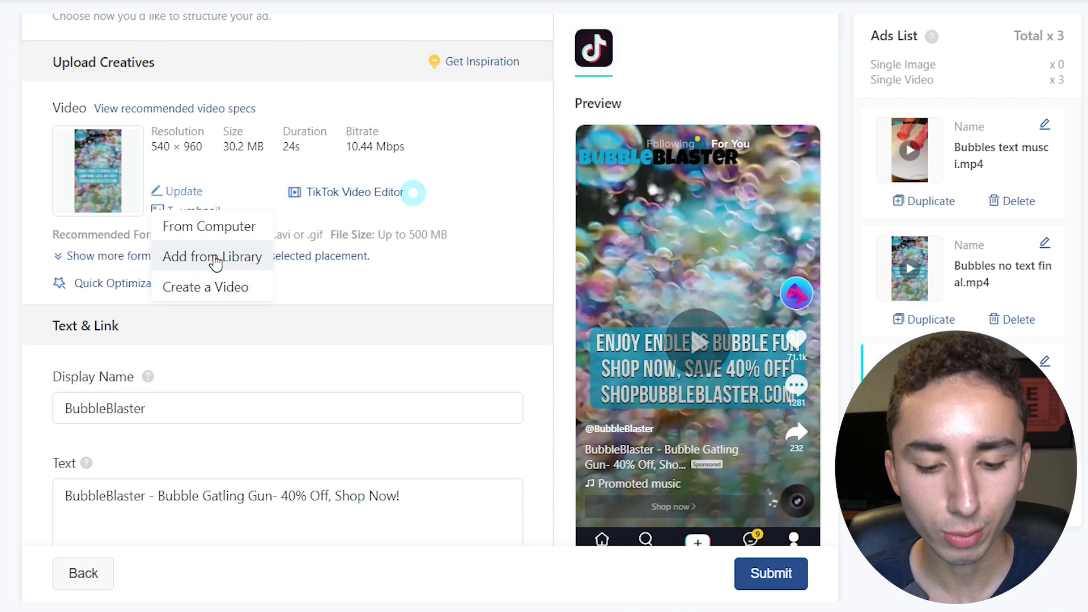
pyautogui.click(195, 255)
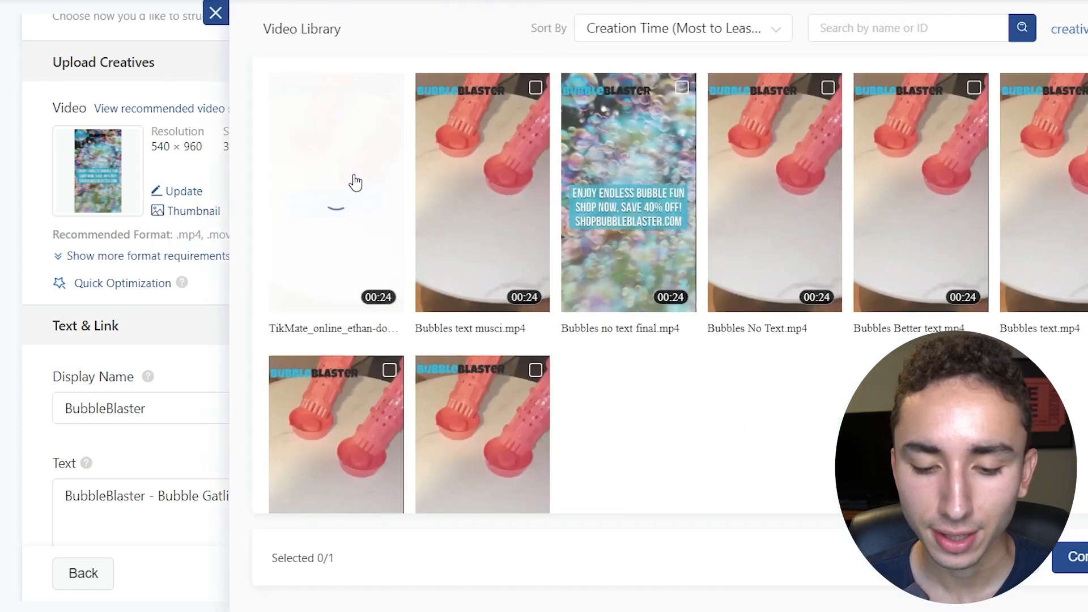
pyautogui.click(355, 181)
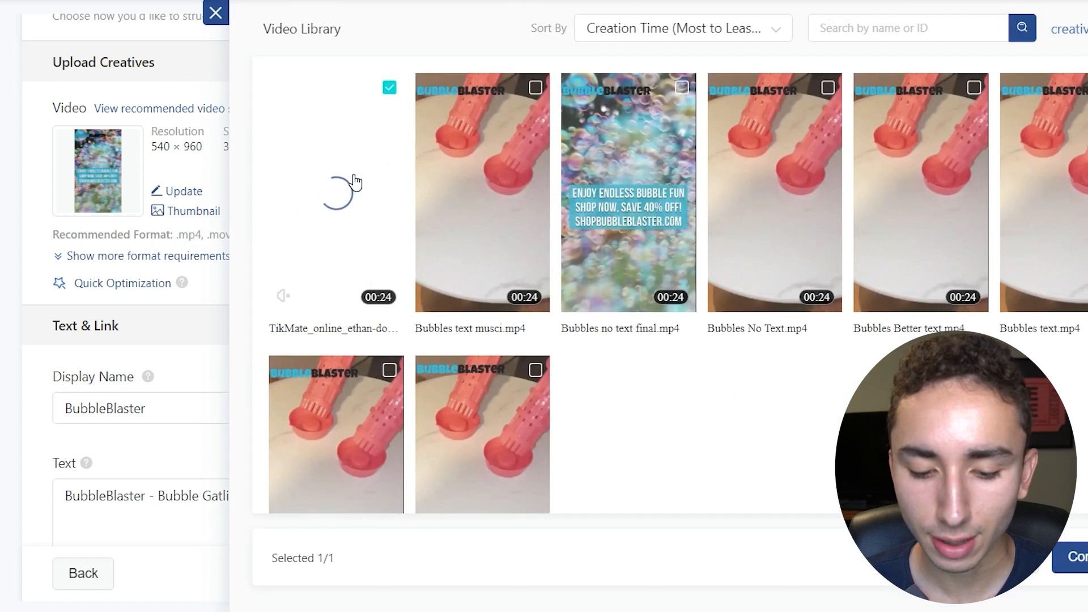
pyautogui.click(1077, 558)
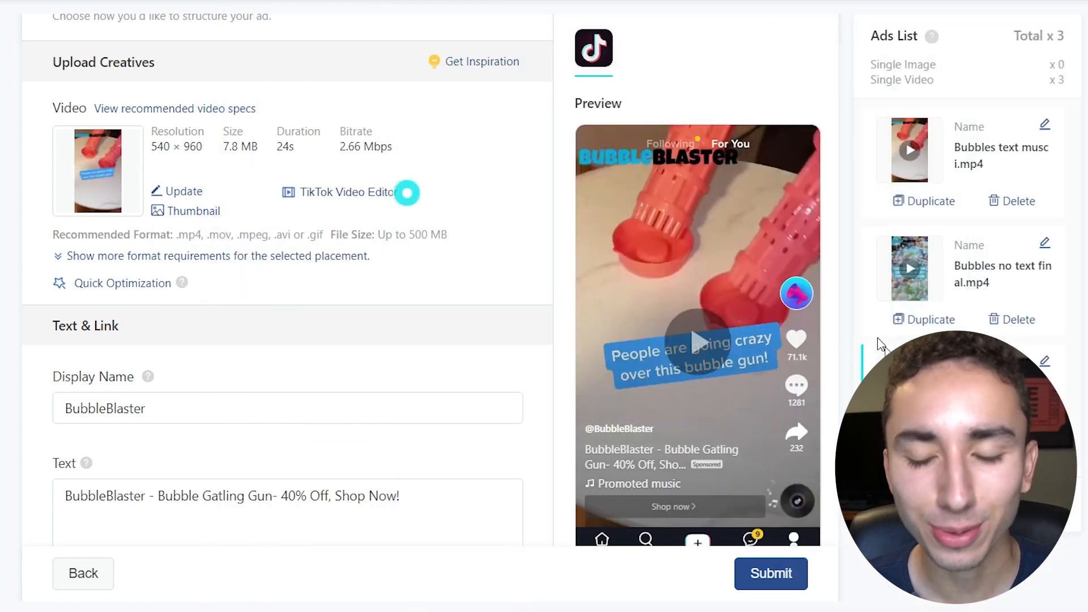
pyautogui.click(698, 332)
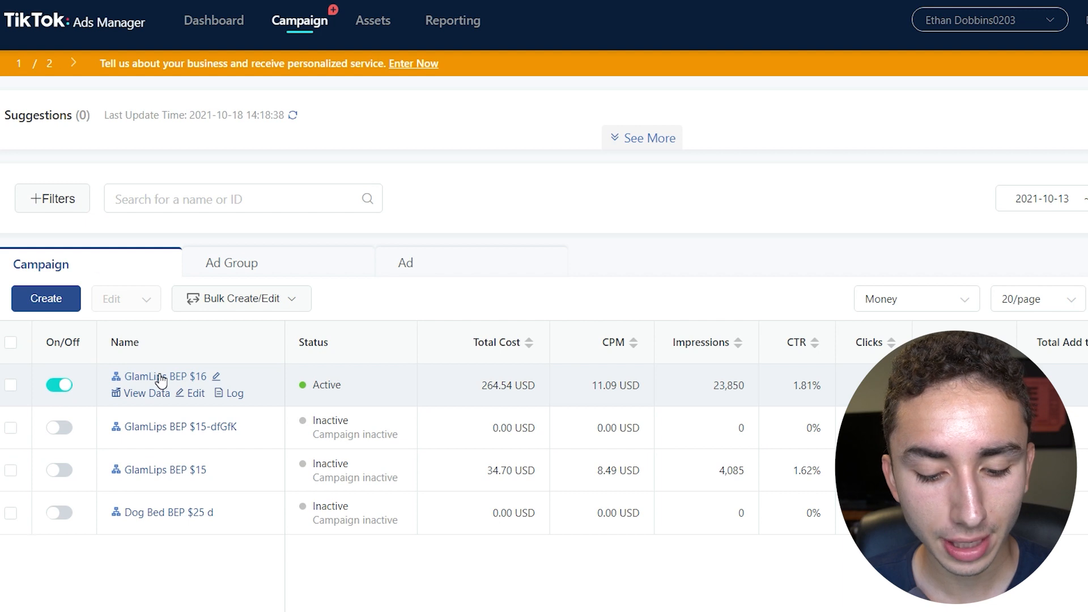
# Open the ad groups of the "GlamLips BEP $16" campaign and review their budget, cost, CPM, impressions, CTR and further metrics
pyautogui.click(161, 381)
pyautogui.click(352, 275)
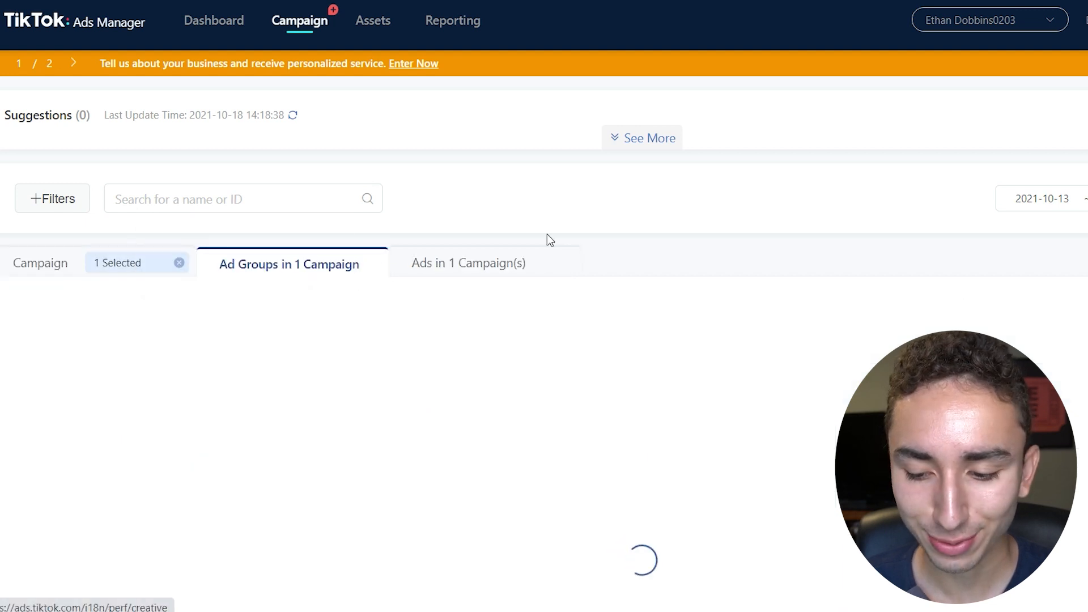
pyautogui.scroll(-2, 544, 315)
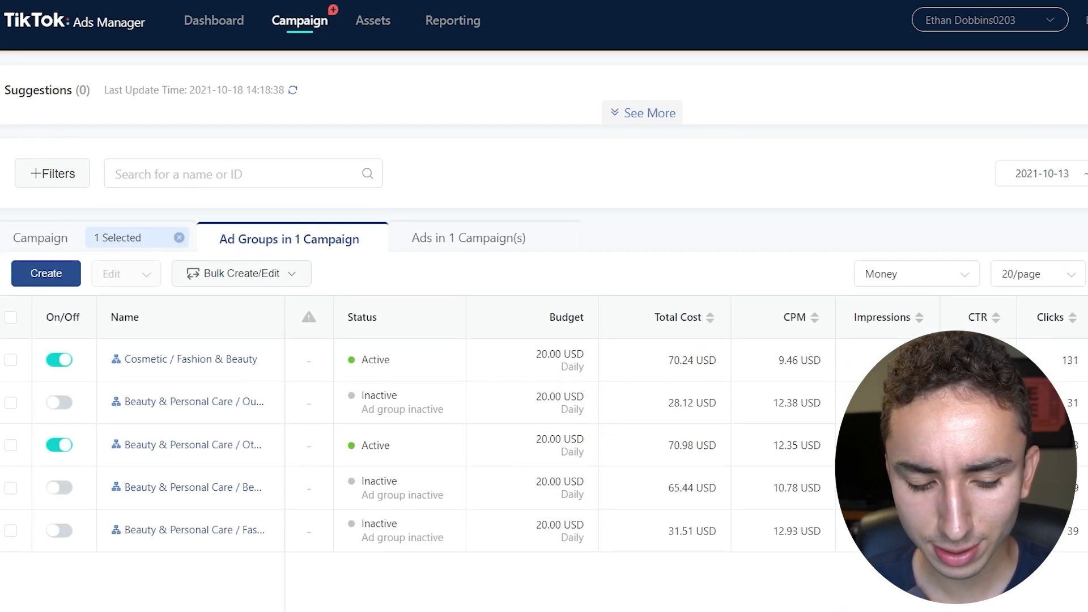
pyautogui.scroll(-3, 544, 315)
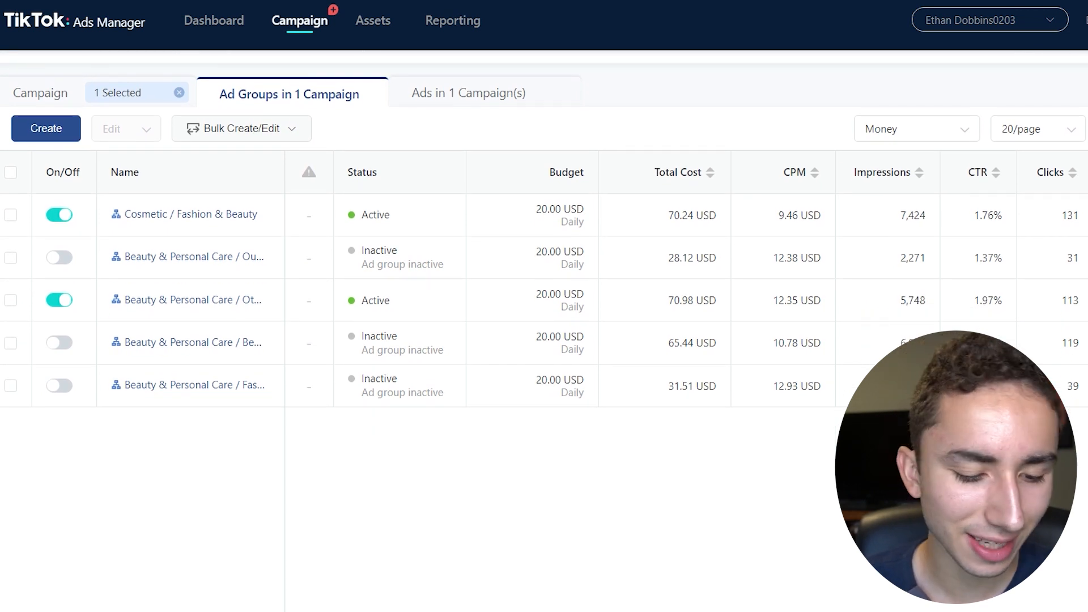
pyautogui.scroll(1, 544, 315)
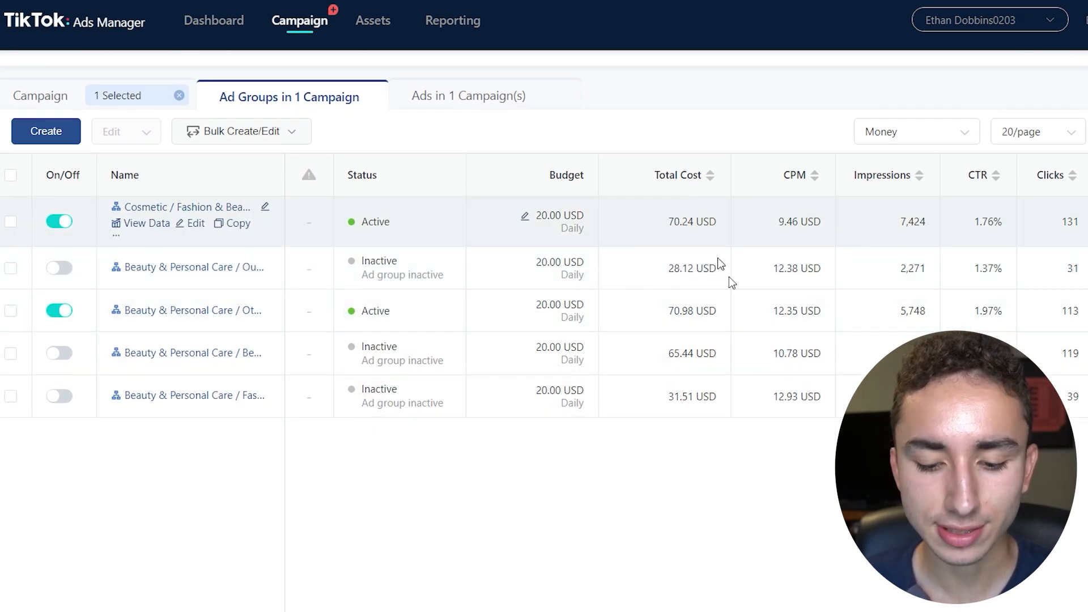
pyautogui.scroll(-1, 672, 311)
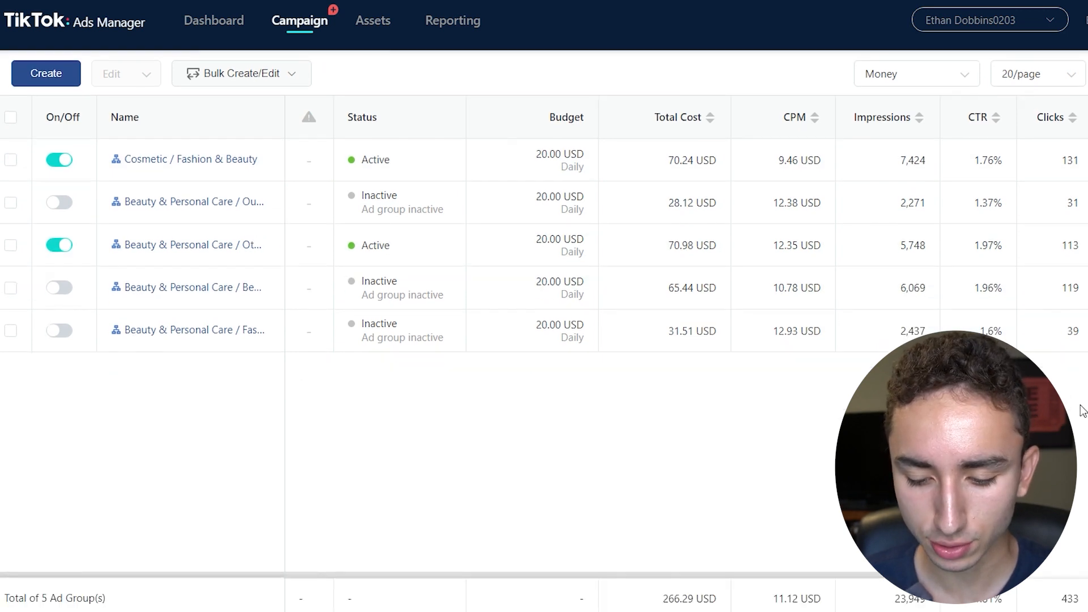
pyautogui.moveTo(825, 575); pyautogui.dragTo(1087, 572)
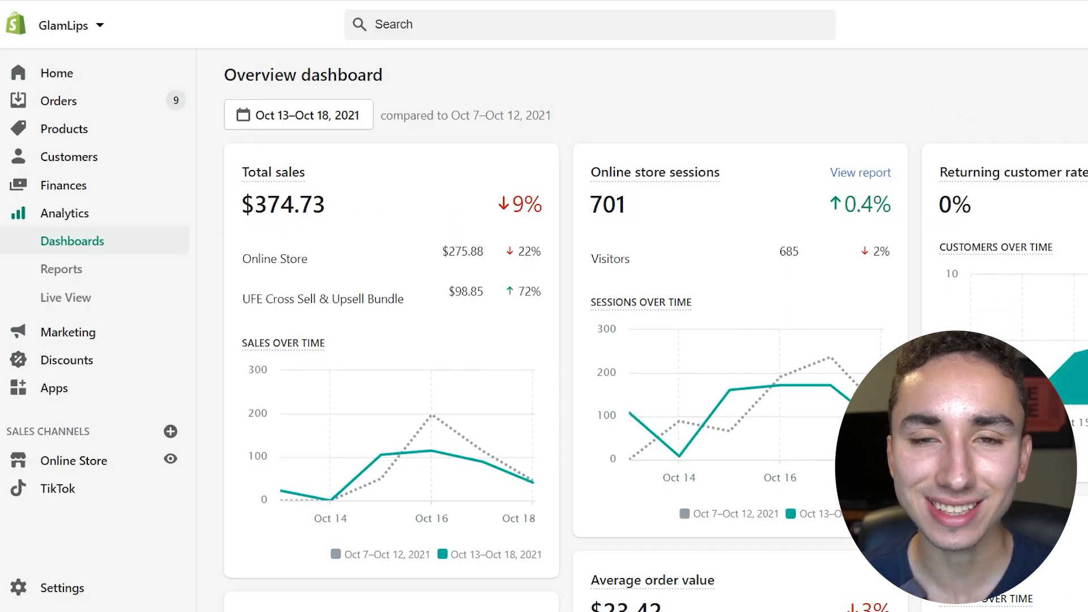
# Switch to the GlamLips Shopify analytics dashboard and examine its sales, conversion funnel, average order value, traffic sources and sessions by location
pyautogui.scroll(-1, 567, 340)
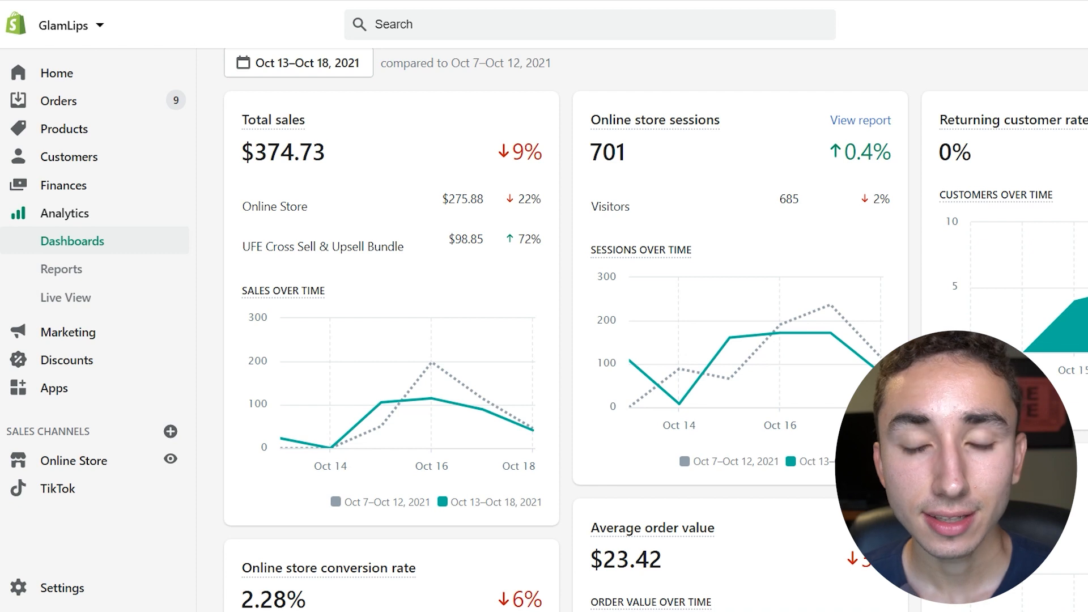
pyautogui.scroll(-4, 481, 419)
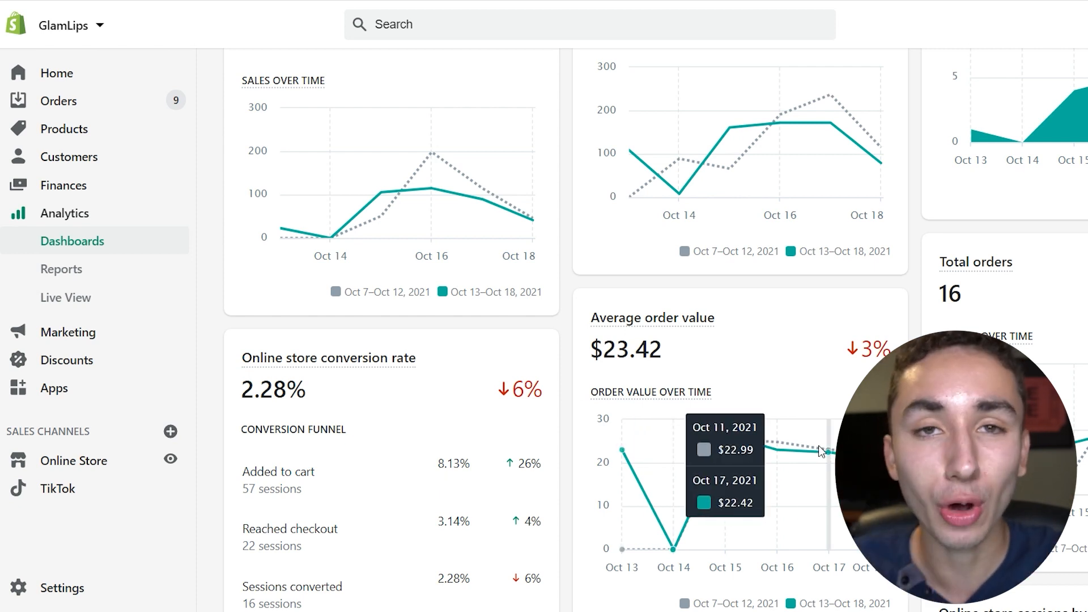
pyautogui.scroll(-1, 822, 453)
pyautogui.scroll(-3, 657, 330)
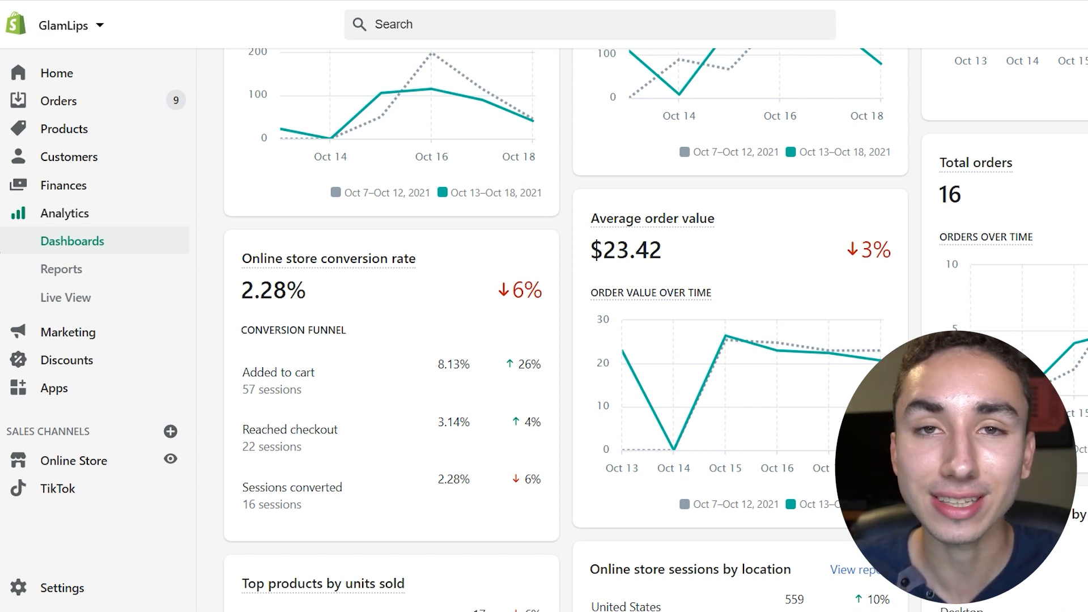
pyautogui.scroll(-7, 655, 330)
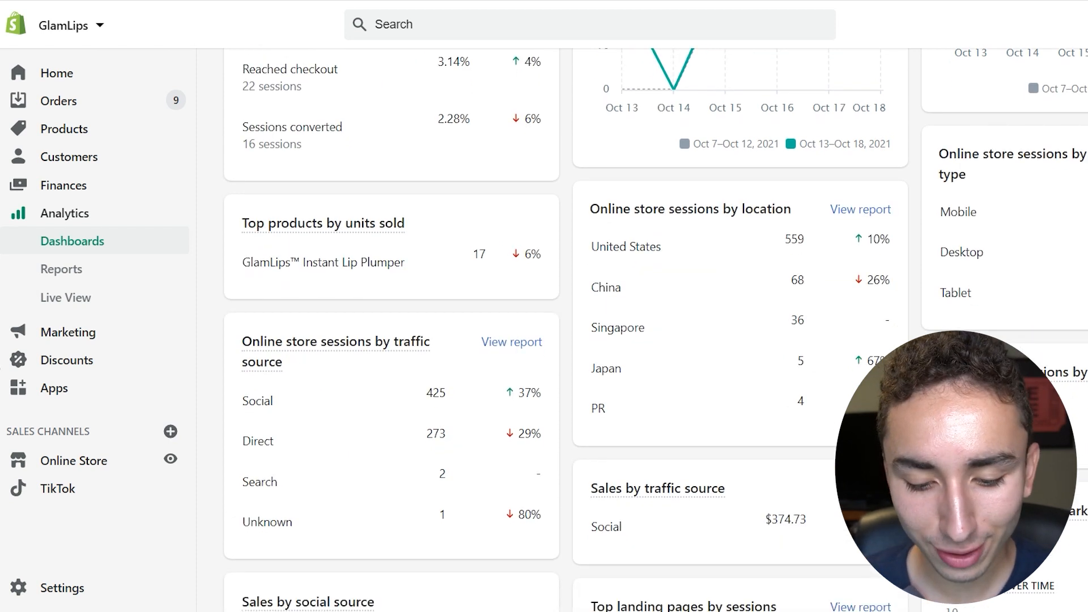
pyautogui.moveTo(591, 214); pyautogui.dragTo(642, 294)
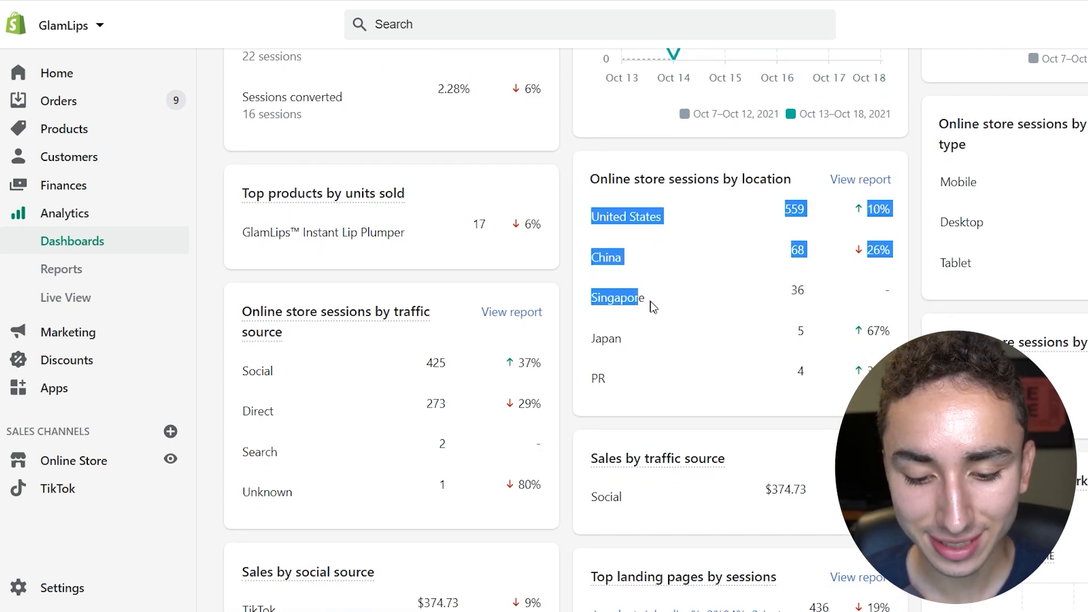
pyautogui.click(783, 260)
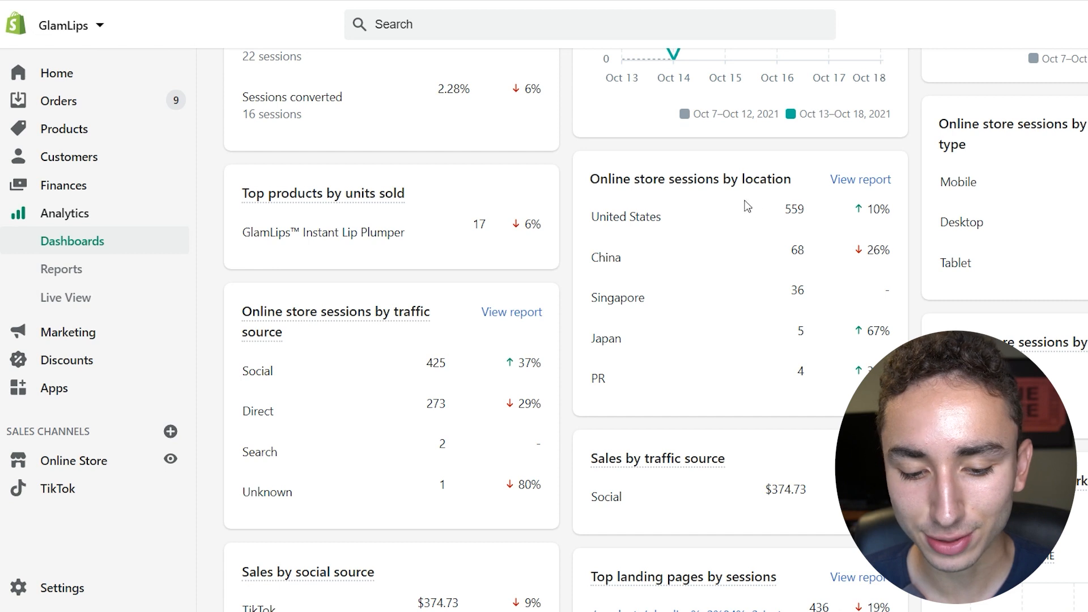
pyautogui.scroll(5, 354, 271)
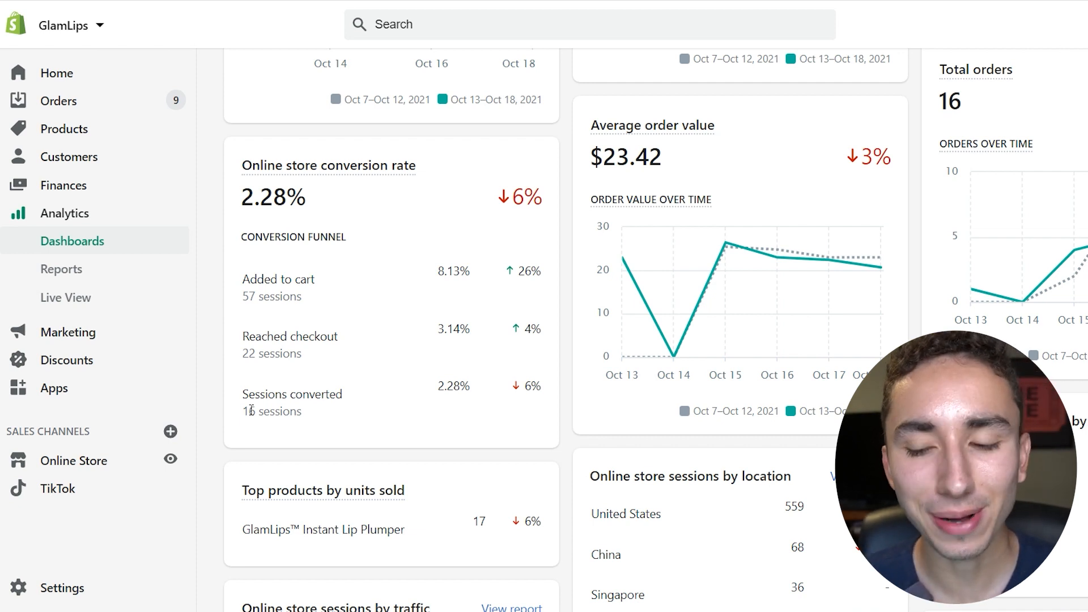
pyautogui.scroll(-4, 873, 272)
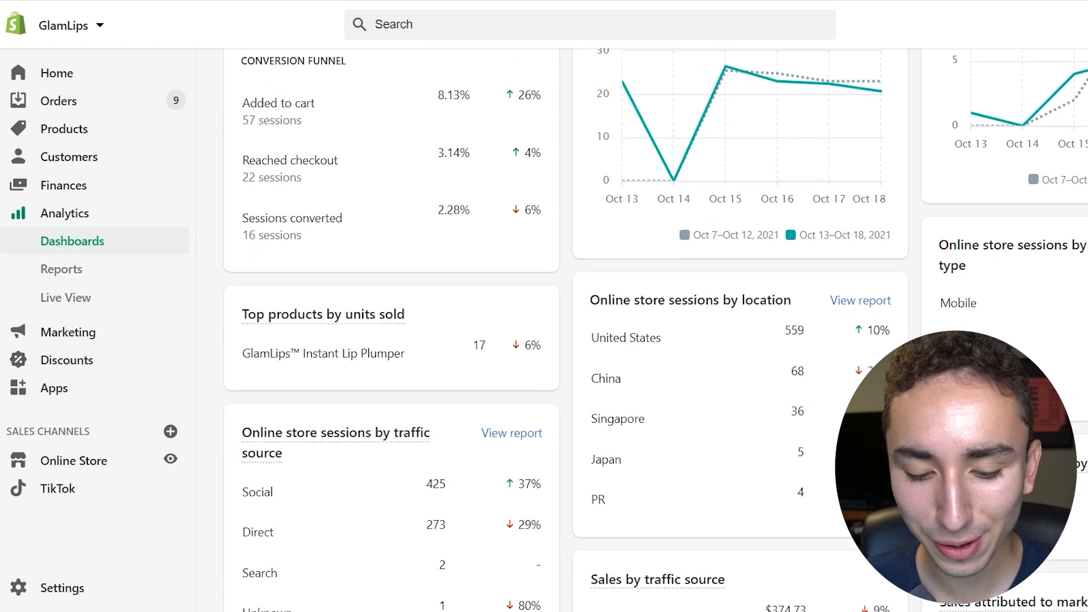
pyautogui.scroll(5, 873, 272)
pyautogui.scroll(6, 655, 330)
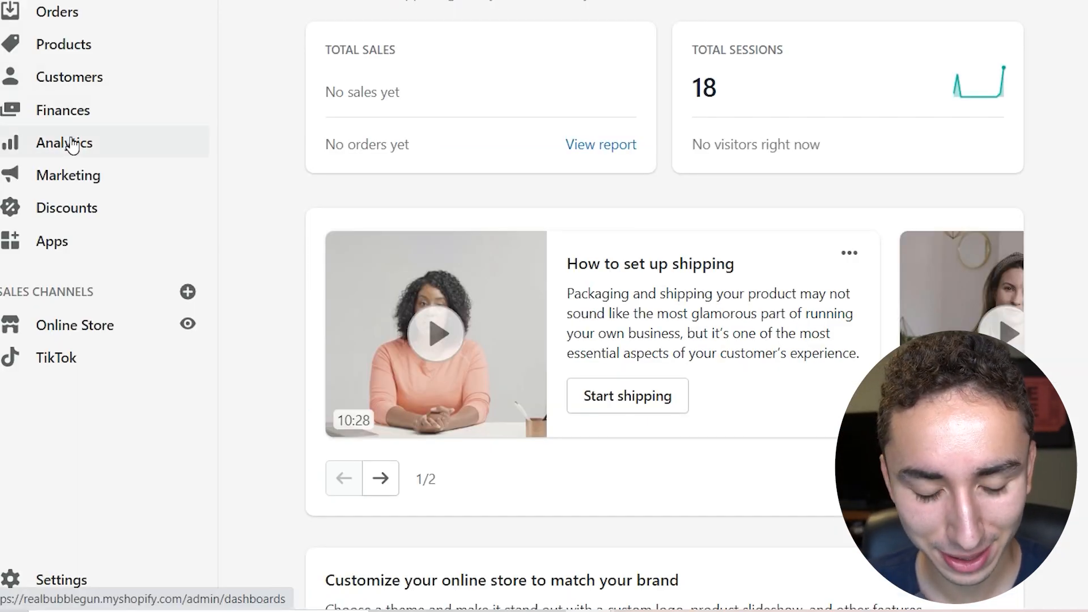
# Open the BubbleBlaster store's analytics dashboard for Oct 13–Oct 18, 2021 and inspect its sales over time
pyautogui.click(68, 143)
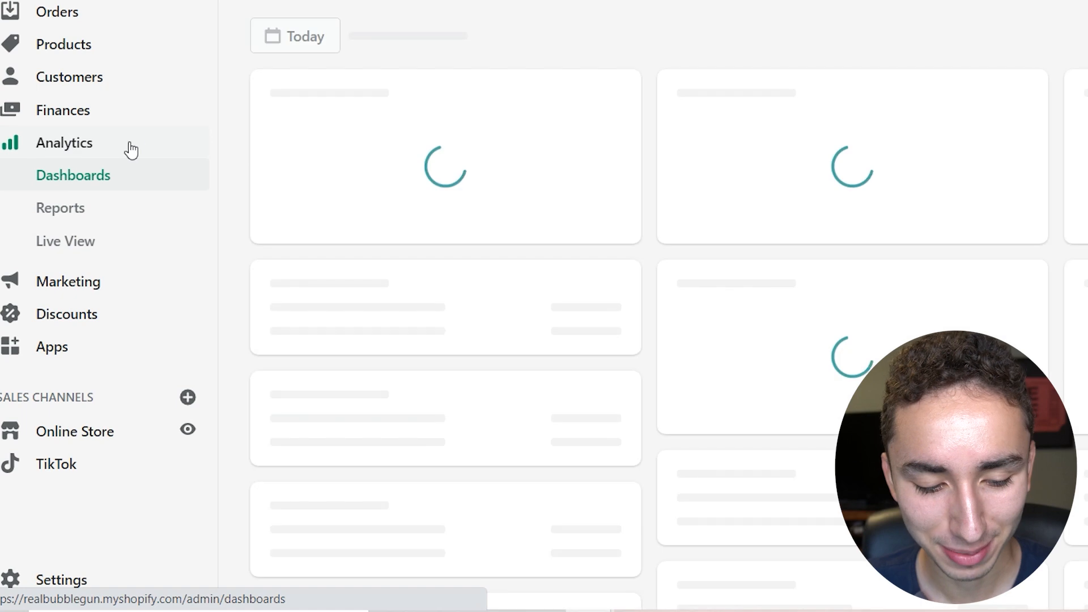
pyautogui.click(315, 40)
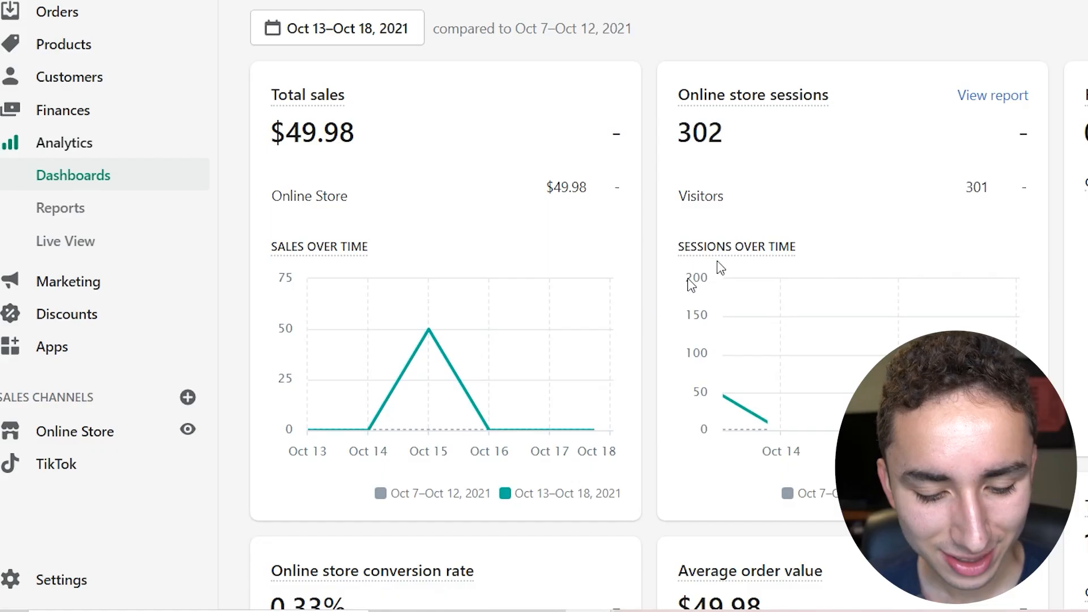
pyautogui.moveTo(469, 325)
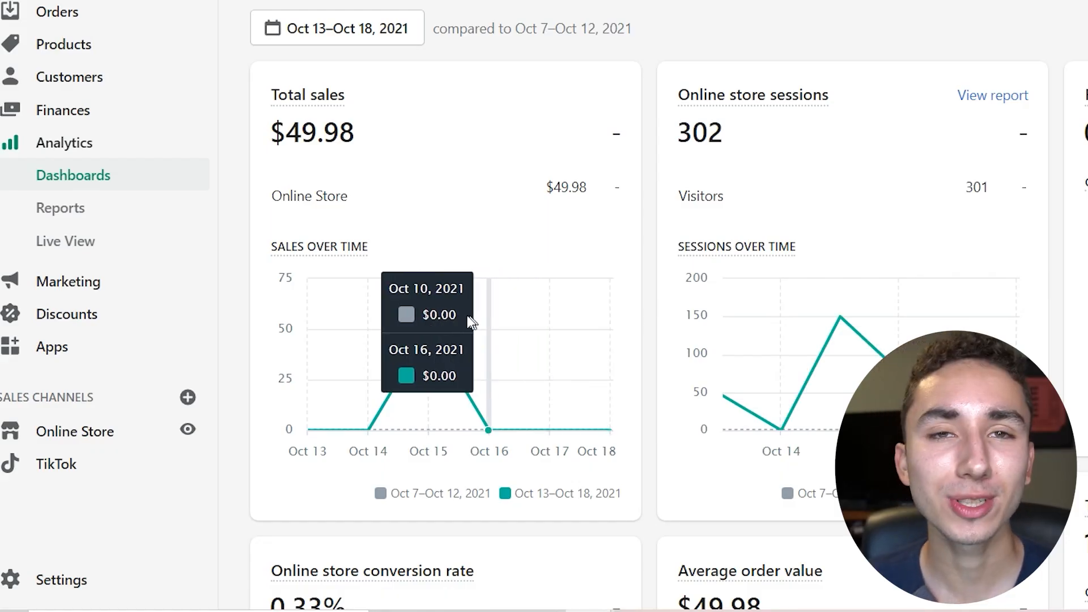
# Examine the BubbleBlaster store's conversion funnel, average order value, traffic sources and sessions by location
pyautogui.scroll(-3, 1045, 58)
pyautogui.scroll(-10, 649, 306)
pyautogui.scroll(-3, 850, 293)
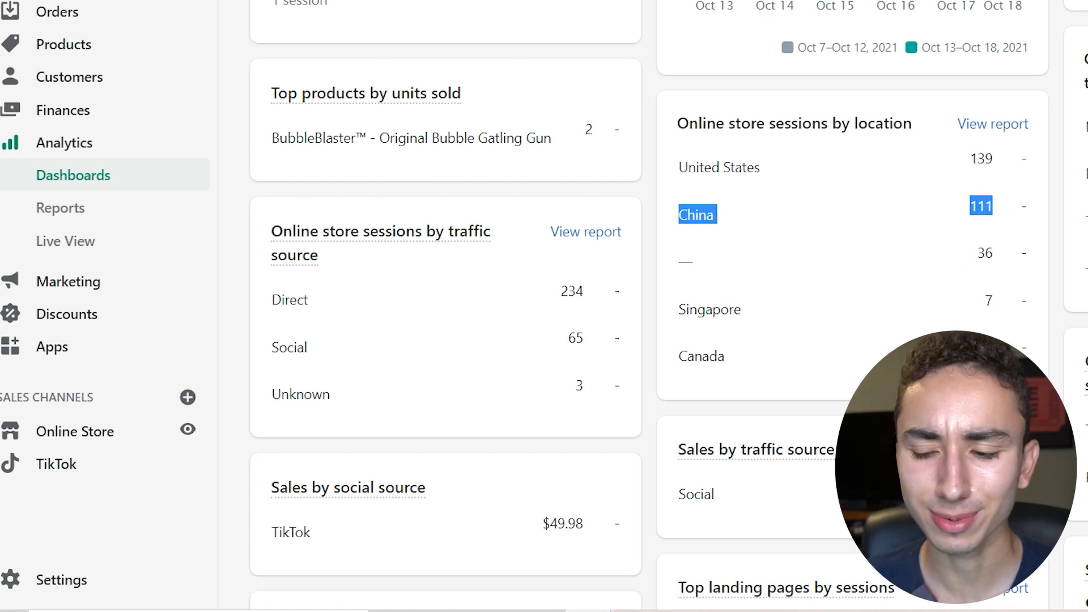
pyautogui.scroll(1, 668, 306)
pyautogui.scroll(13, 649, 306)
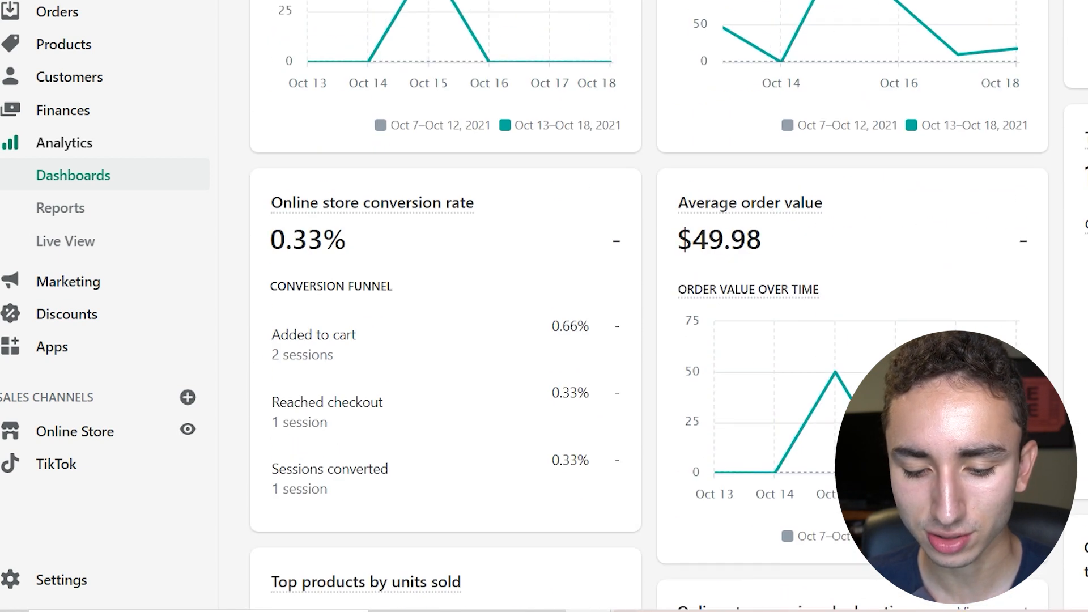
pyautogui.scroll(-1, 649, 306)
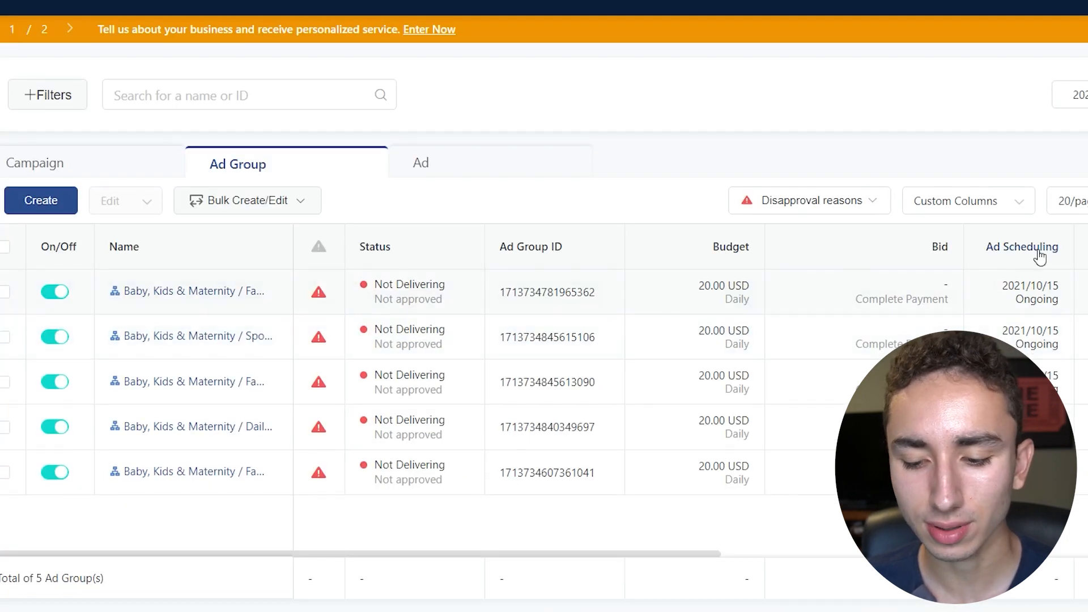
# Switch to TikTok Ads Manager, apply the "Nerd" column preset to the BubbleBlaster ad groups and review their performance metrics
pyautogui.click(1004, 203)
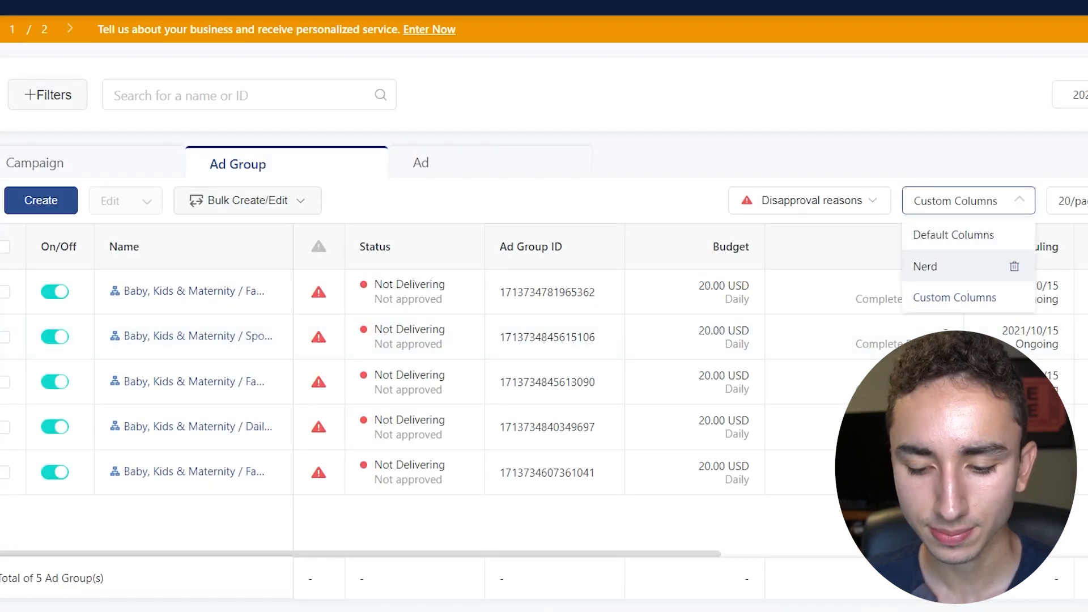
pyautogui.click(930, 266)
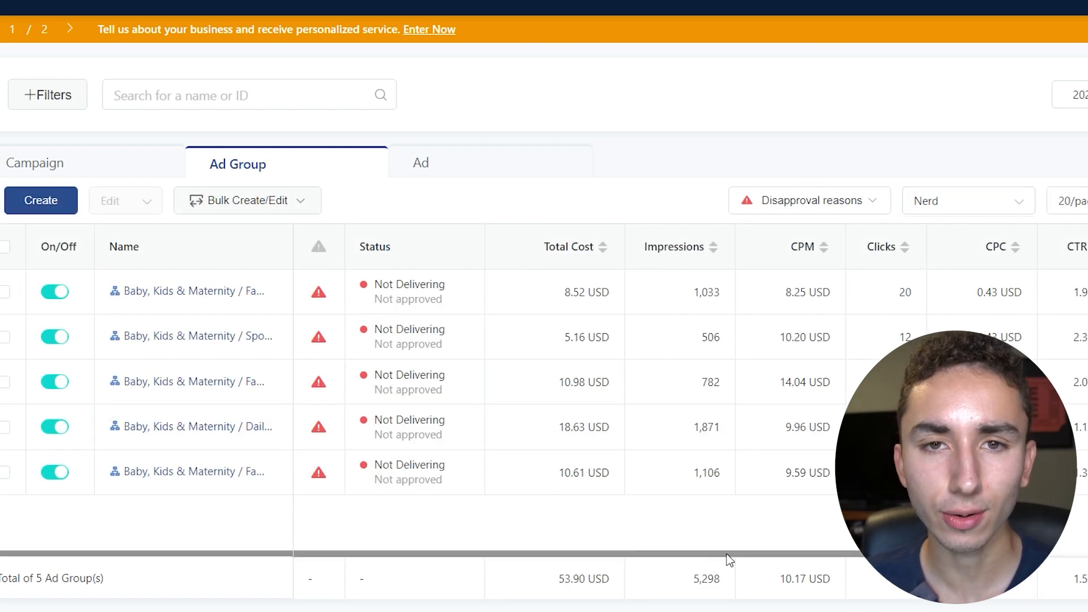
pyautogui.moveTo(727, 554); pyautogui.dragTo(1085, 555)
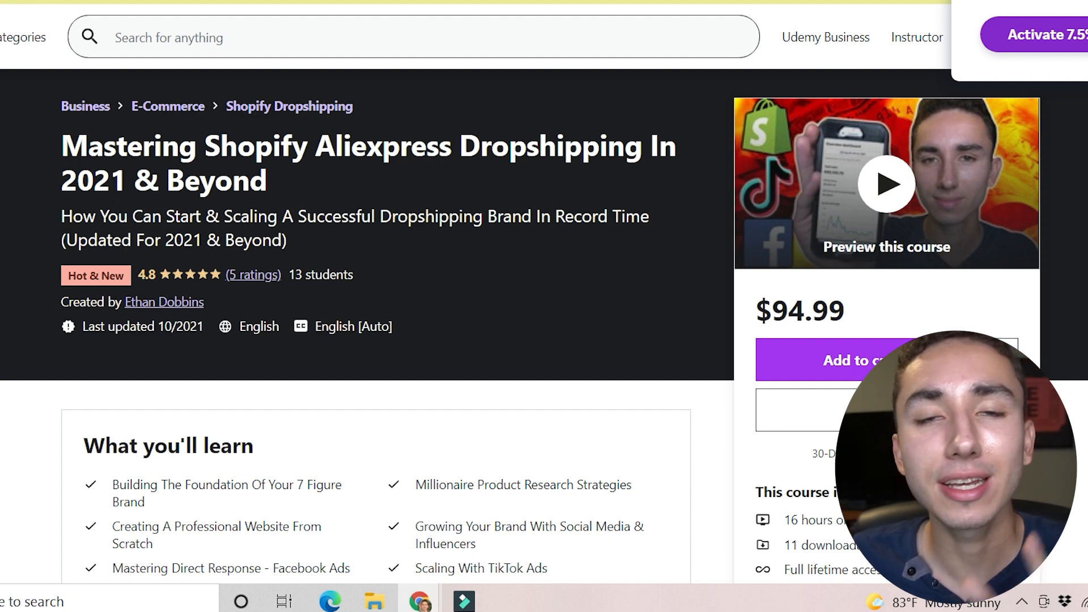
# Look through the Udemy dropshipping course page, covering its lecture sections and instructor details
pyautogui.scroll(-8, 544, 294)
pyautogui.scroll(8, 544, 295)
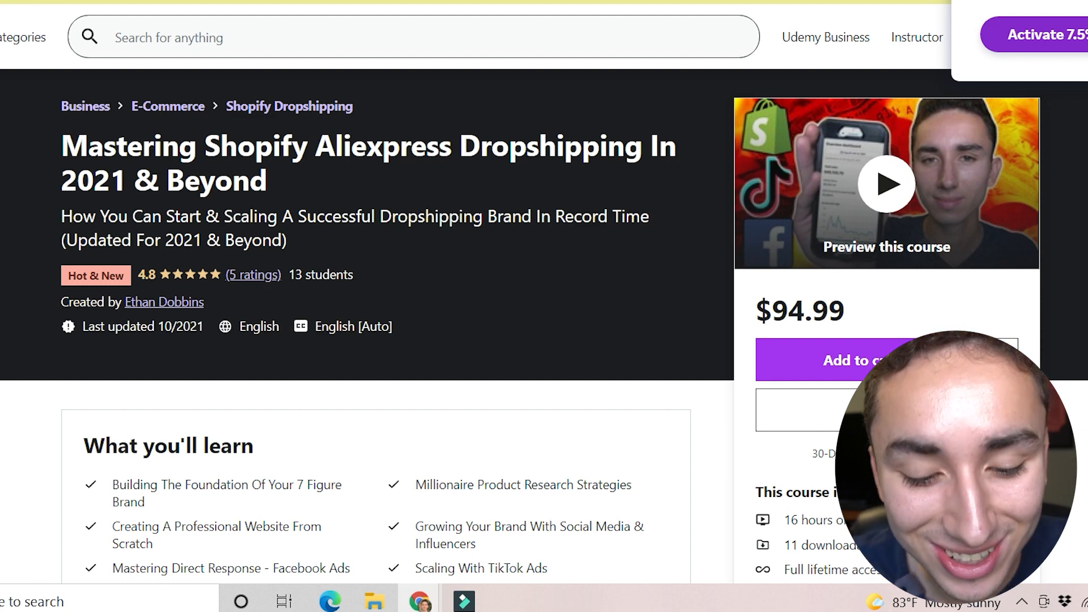
pyautogui.scroll(-20, 544, 295)
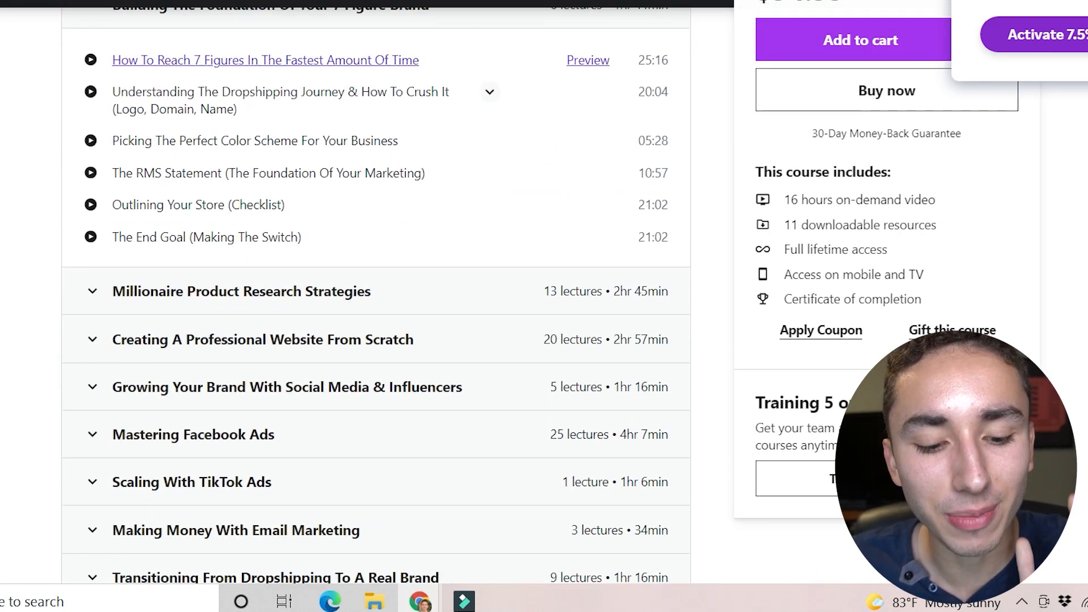
pyautogui.scroll(-5, 374, 301)
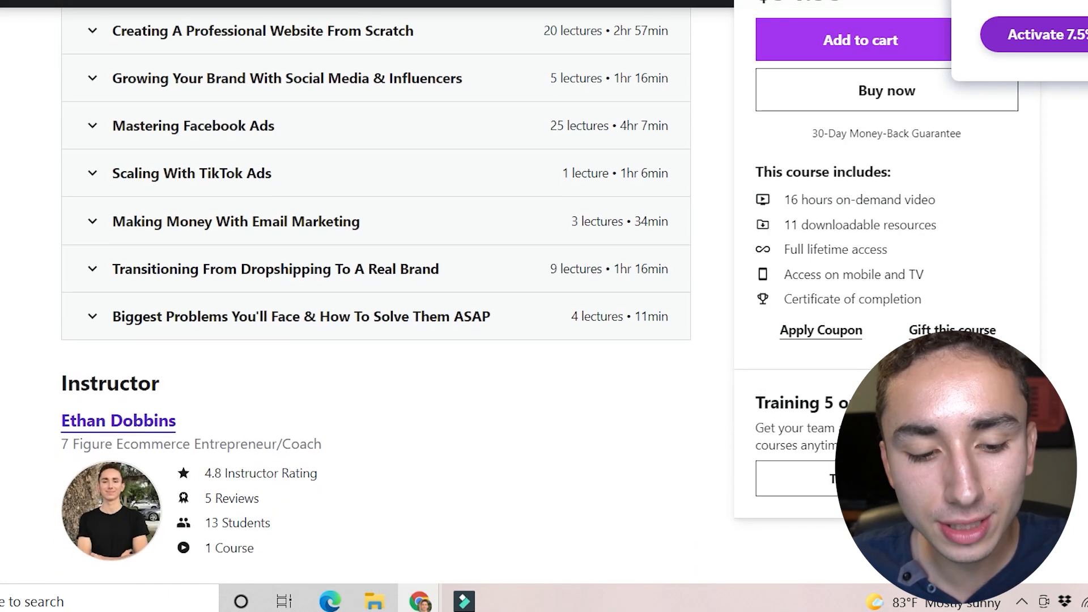
pyautogui.scroll(4, 374, 301)
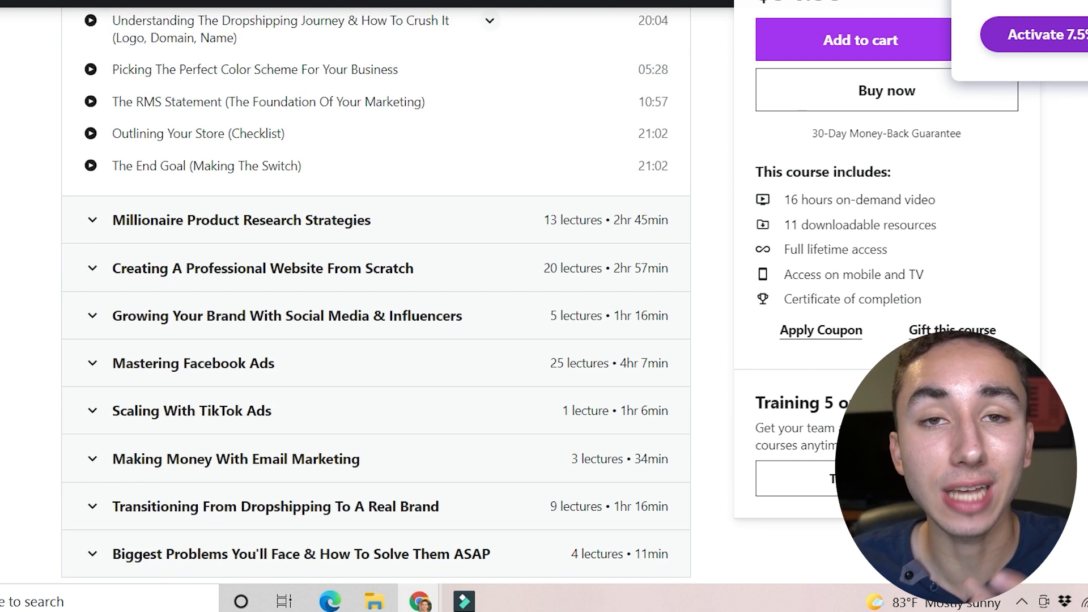